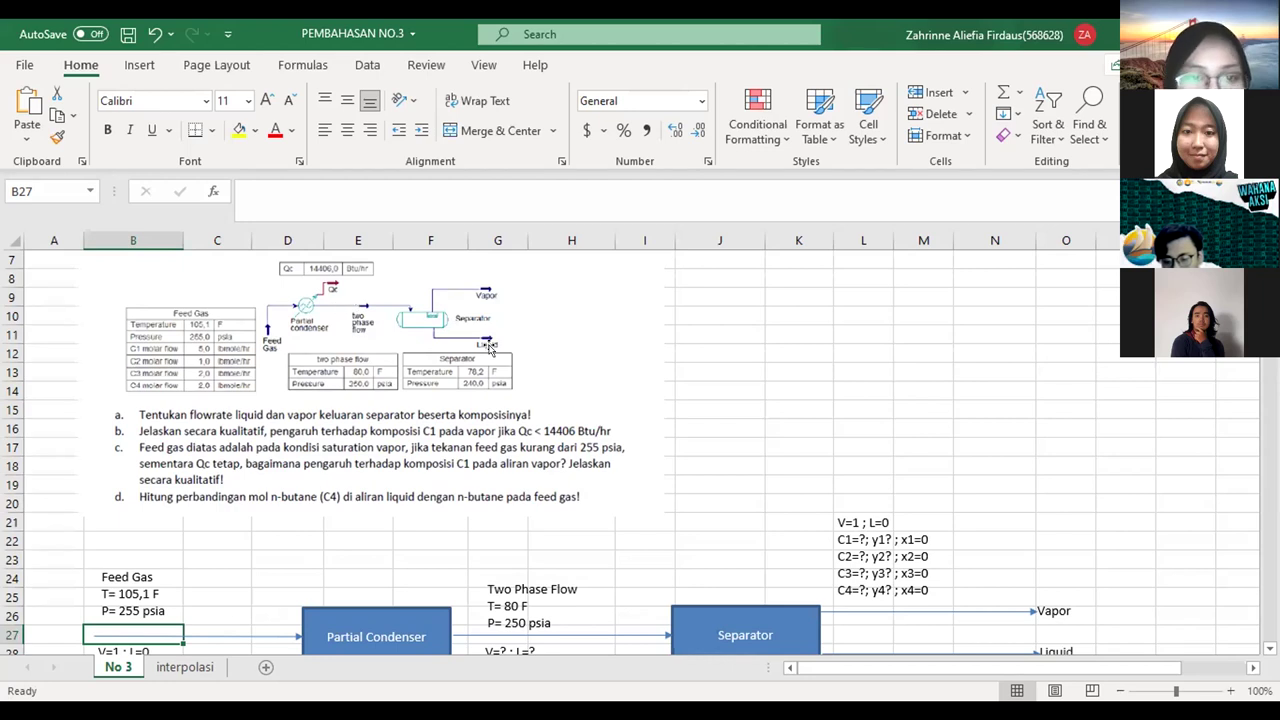
- Examine the process flow diagram below the problem statement, from the feed gas through the separator to the start of the solution section
{"action": "left_click", "coordinate": [746, 390]}
{"action": "key", "text": "Down"}
{"action": "key", "text": "Down"}
{"action": "key", "text": "Down"}
{"action": "key", "text": "Down"}
{"action": "key", "text": "Down"}
{"action": "key", "text": "Down"}
{"action": "key", "text": "Down"}
{"action": "key", "text": "Down"}
{"action": "key", "text": "Down"}
{"action": "key", "text": "Down"}
{"action": "key", "text": "Down"}
{"action": "key", "text": "Down"}
{"action": "key", "text": "Down"}
{"action": "key", "text": "Down"}
{"action": "key", "text": "Down"}
{"action": "key", "text": "Down"}
{"action": "key", "text": "Down"}
{"action": "key", "text": "Down"}
{"action": "key", "text": "Down"}
{"action": "key", "text": "Down"}
{"action": "key", "text": "Down"}
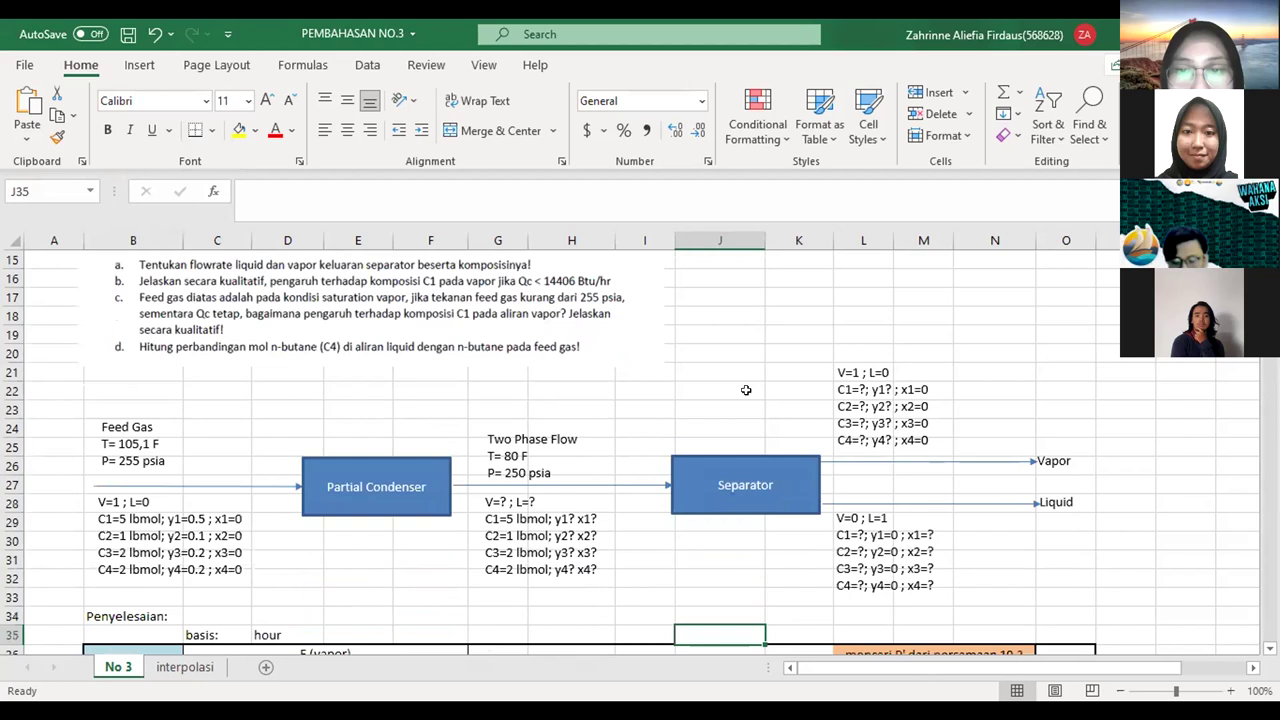
{"action": "key", "text": "Down"}
{"action": "key", "text": "Down"}
{"action": "key", "text": "Down"}
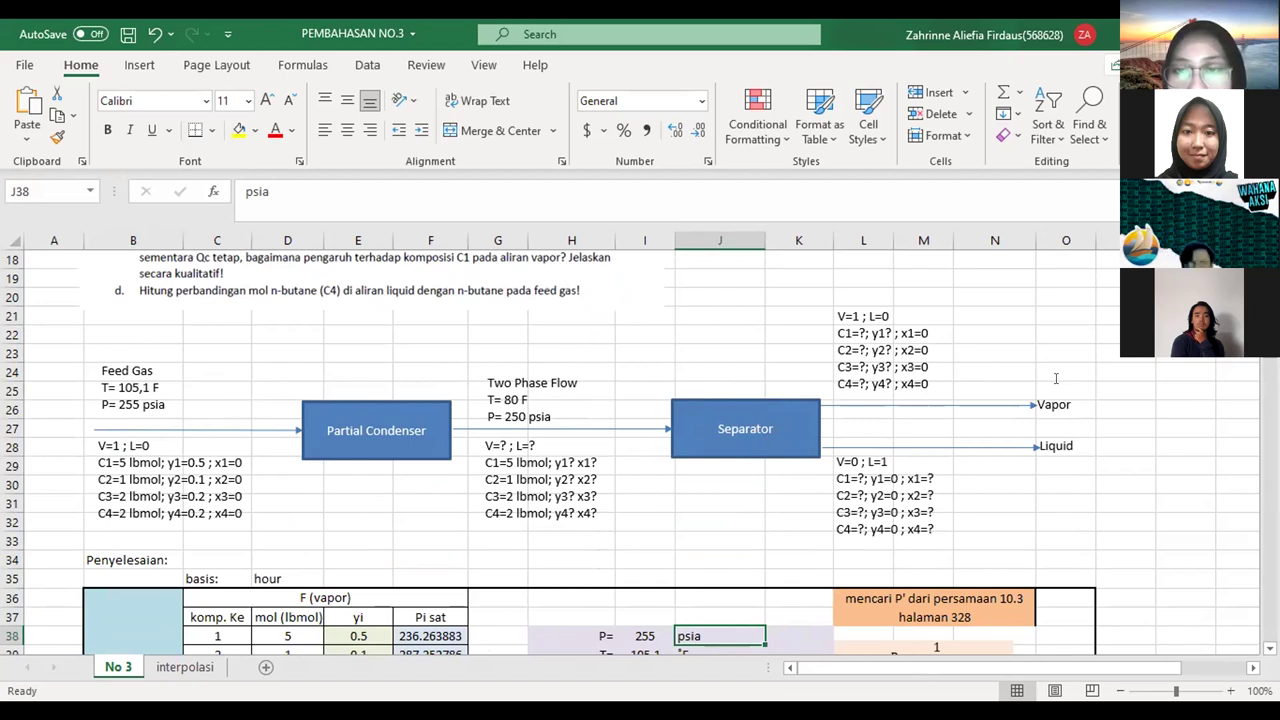
- Return to the problem's questions a to d and review them together with the given stream conditions
{"action": "left_click", "coordinate": [682, 542]}
{"action": "key", "text": "Down"}
{"action": "key", "text": "Down"}
{"action": "key", "text": "Down"}
{"action": "key", "text": "Down"}
{"action": "key", "text": "Down"}
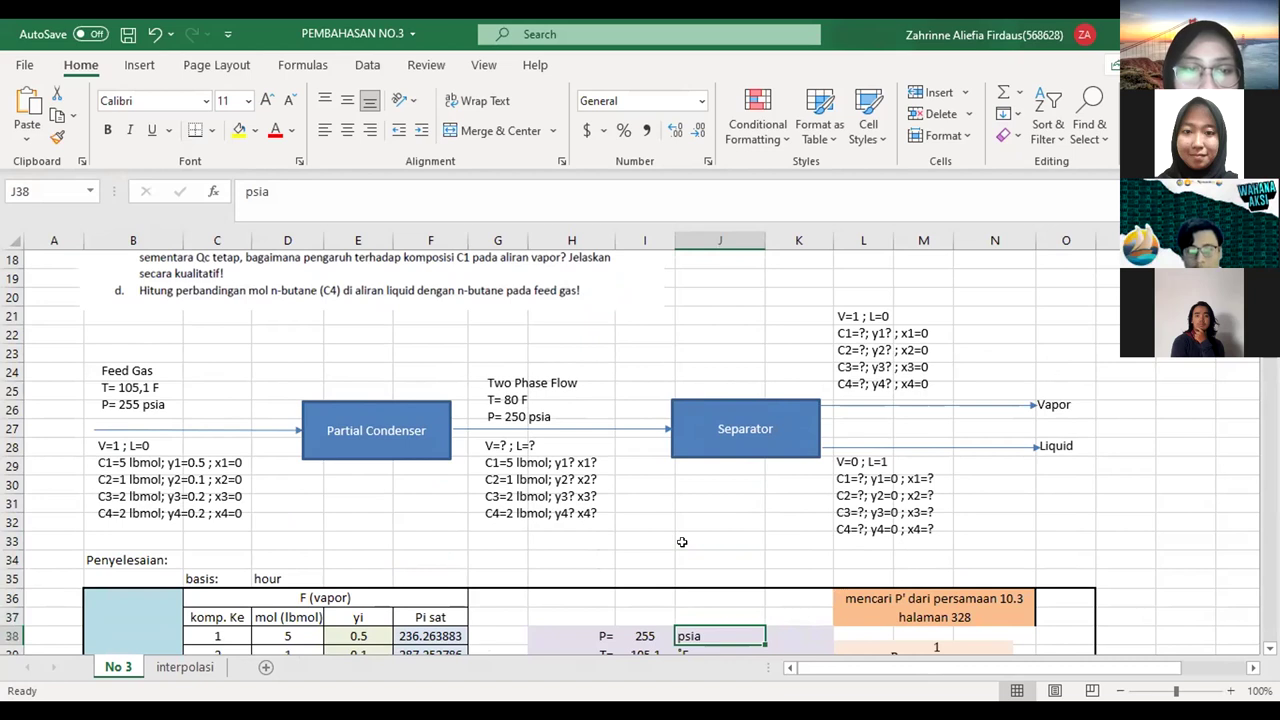
{"action": "key", "text": "Down"}
{"action": "key", "text": "Left"}
{"action": "key", "text": "Left"}
{"action": "key", "text": "Left"}
{"action": "key", "text": "Left"}
{"action": "key", "text": "Left"}
{"action": "key", "text": "Left"}
{"action": "key", "text": "Up"}
{"action": "key", "text": "Up"}
{"action": "key", "text": "Up"}
{"action": "key", "text": "Up"}
{"action": "key", "text": "Up"}
{"action": "key", "text": "Up"}
{"action": "key", "text": "Up"}
{"action": "key", "text": "Up"}
{"action": "key", "text": "Up"}
{"action": "key", "text": "Up"}
{"action": "key", "text": "Up"}
{"action": "key", "text": "Up"}
{"action": "key", "text": "Up"}
{"action": "key", "text": "Up"}
{"action": "key", "text": "Up"}
{"action": "key", "text": "Up"}
{"action": "key", "text": "Up"}
{"action": "key", "text": "Up"}
{"action": "key", "text": "Up"}
{"action": "key", "text": "Up"}
{"action": "key", "text": "Up"}
{"action": "key", "text": "Up"}
{"action": "key", "text": "Up"}
{"action": "key", "text": "Up"}
{"action": "key", "text": "Up"}
{"action": "key", "text": "Up"}
{"action": "key", "text": "Up"}
{"action": "key", "text": "Up"}
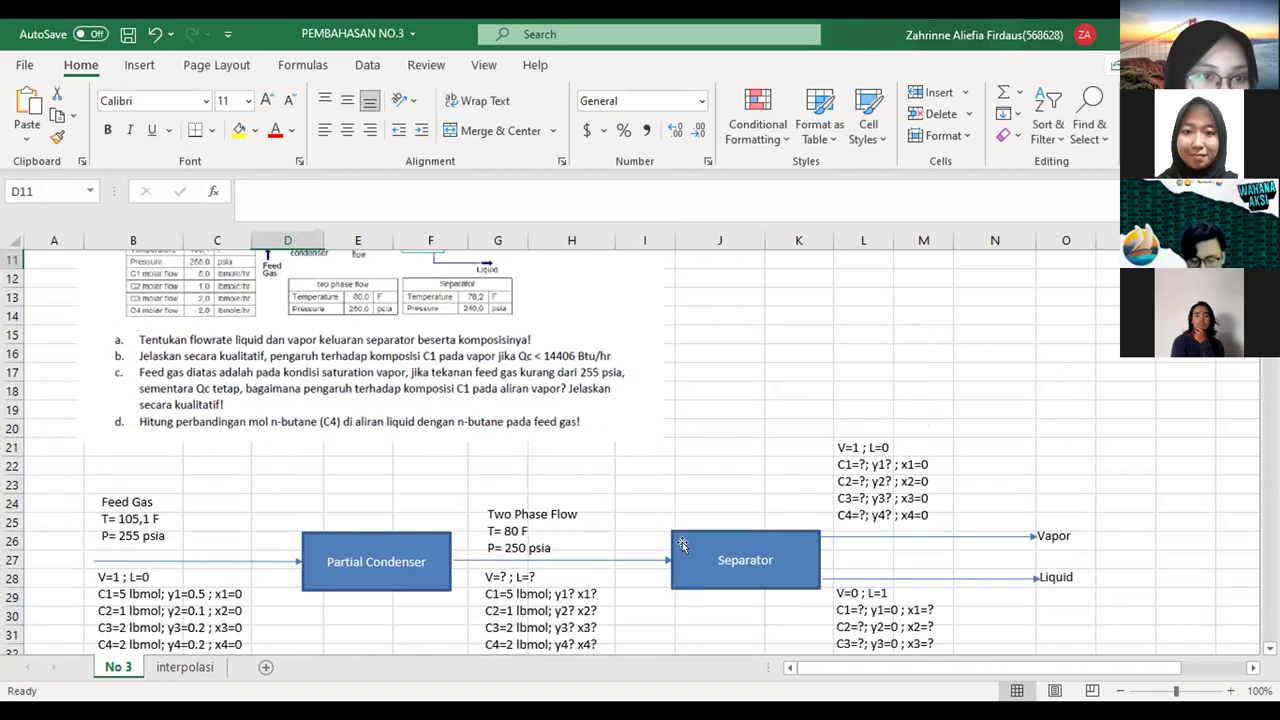
- Examine the feed stream table under Penyelesaian alongside the stream data in the flow diagram
{"action": "key", "text": "Down"}
{"action": "key", "text": "Down"}
{"action": "key", "text": "Down"}
{"action": "key", "text": "Down"}
{"action": "key", "text": "Down"}
{"action": "key", "text": "Down"}
{"action": "key", "text": "Down"}
{"action": "key", "text": "Down"}
{"action": "key", "text": "Down"}
{"action": "key", "text": "Down"}
{"action": "key", "text": "Down"}
{"action": "key", "text": "Down"}
{"action": "key", "text": "Down"}
{"action": "key", "text": "Down"}
{"action": "key", "text": "Down"}
{"action": "key", "text": "Down"}
{"action": "key", "text": "Down"}
{"action": "key", "text": "Down"}
{"action": "key", "text": "Down"}
{"action": "key", "text": "Down"}
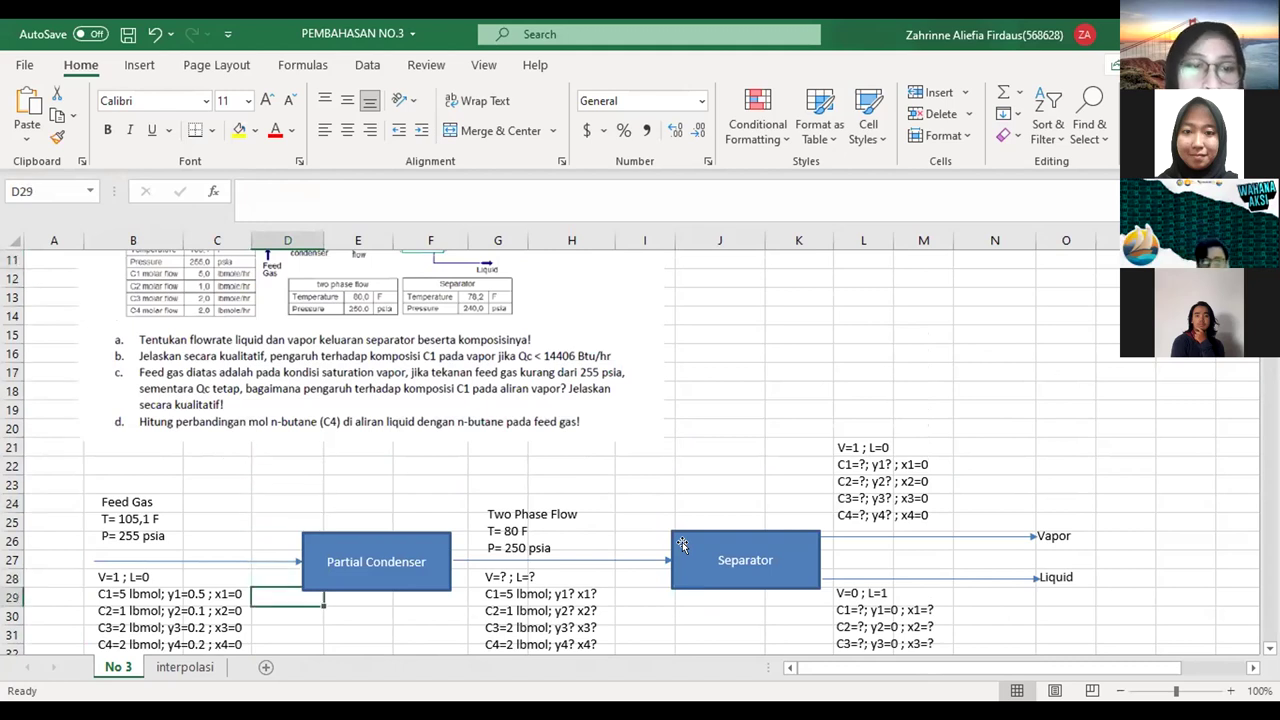
{"action": "key", "text": "Down"}
{"action": "key", "text": "Down"}
{"action": "key", "text": "Down"}
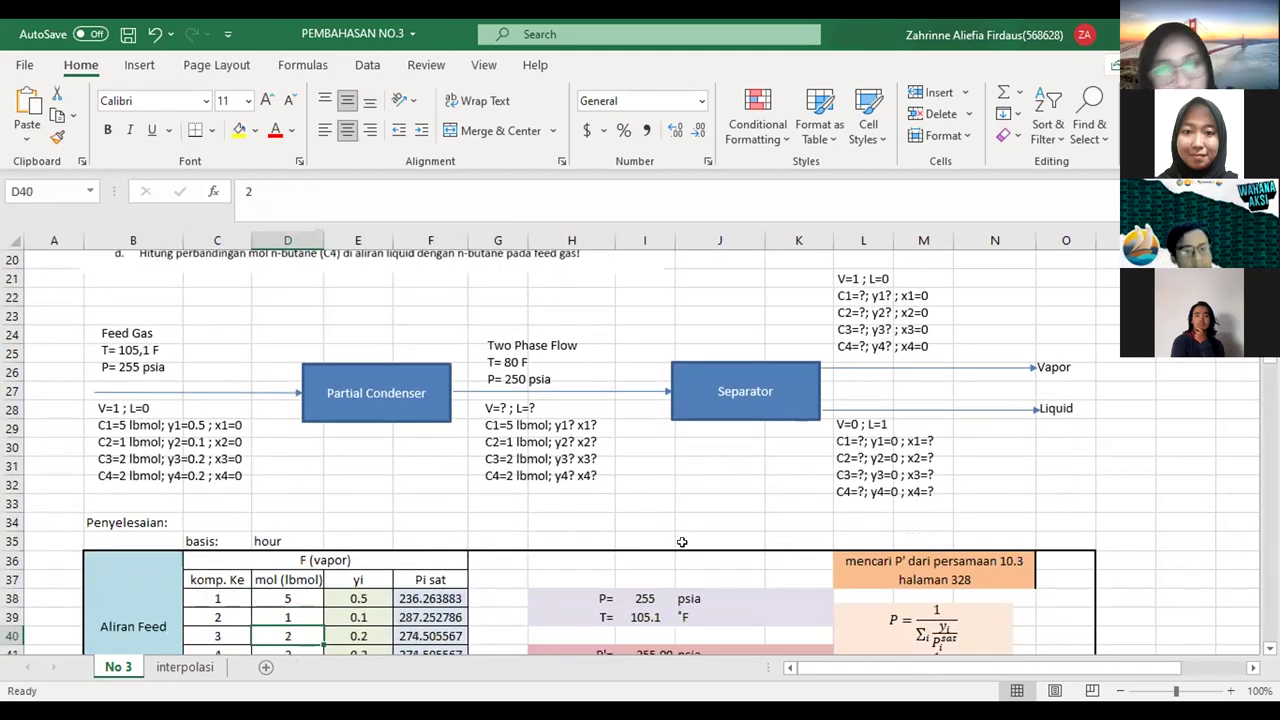
{"action": "key", "text": "Up"}
{"action": "key", "text": "Up"}
{"action": "key", "text": "Up"}
{"action": "key", "text": "Up"}
{"action": "key", "text": "Up"}
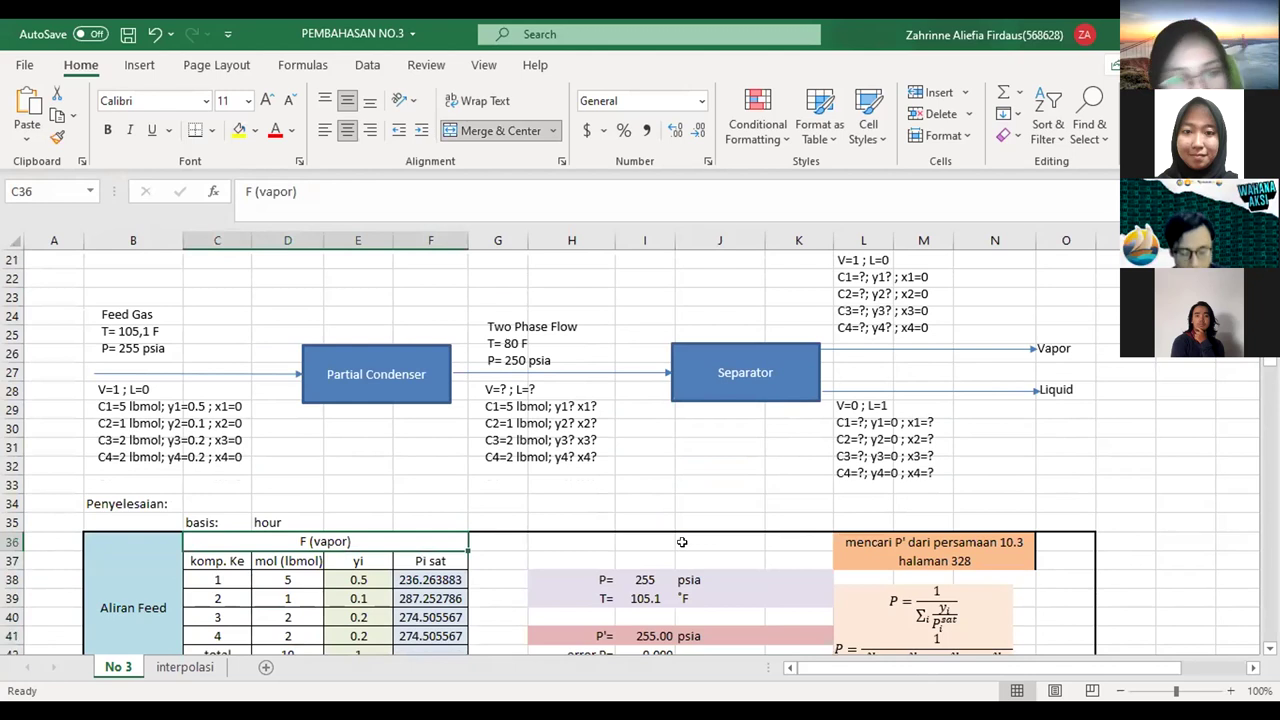
- Go back up to the problem text and compare its questions with the unknowns in the flow diagram
{"action": "left_click", "coordinate": [399, 509]}
{"action": "key", "text": "Up"}
{"action": "key", "text": "Up"}
{"action": "key", "text": "Up"}
{"action": "key", "text": "Up"}
{"action": "key", "text": "Up"}
{"action": "key", "text": "Up"}
{"action": "key", "text": "Up"}
{"action": "key", "text": "Up"}
{"action": "key", "text": "Up"}
{"action": "key", "text": "Up"}
{"action": "key", "text": "Up"}
{"action": "key", "text": "Up"}
{"action": "key", "text": "Up"}
{"action": "key", "text": "Up"}
{"action": "key", "text": "Up"}
{"action": "key", "text": "Up"}
{"action": "key", "text": "Up"}
{"action": "key", "text": "Up"}
{"action": "key", "text": "Up"}
{"action": "key", "text": "Up"}
{"action": "key", "text": "Up"}
{"action": "key", "text": "Up"}
{"action": "key", "text": "Up"}
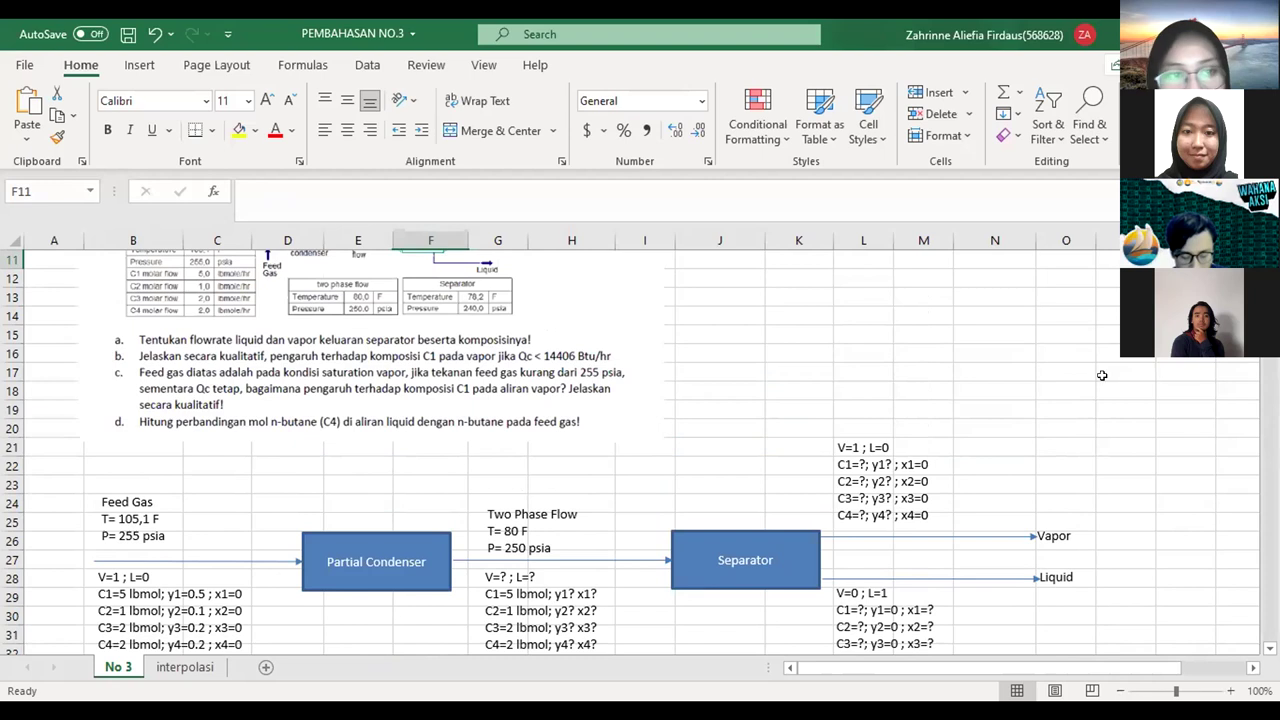
{"action": "left_click", "coordinate": [1130, 440]}
{"action": "key", "text": "Down"}
{"action": "key", "text": "Down"}
{"action": "key", "text": "Down"}
{"action": "key", "text": "Down"}
{"action": "key", "text": "Down"}
{"action": "key", "text": "Down"}
{"action": "key", "text": "Down"}
{"action": "key", "text": "Down"}
{"action": "key", "text": "Down"}
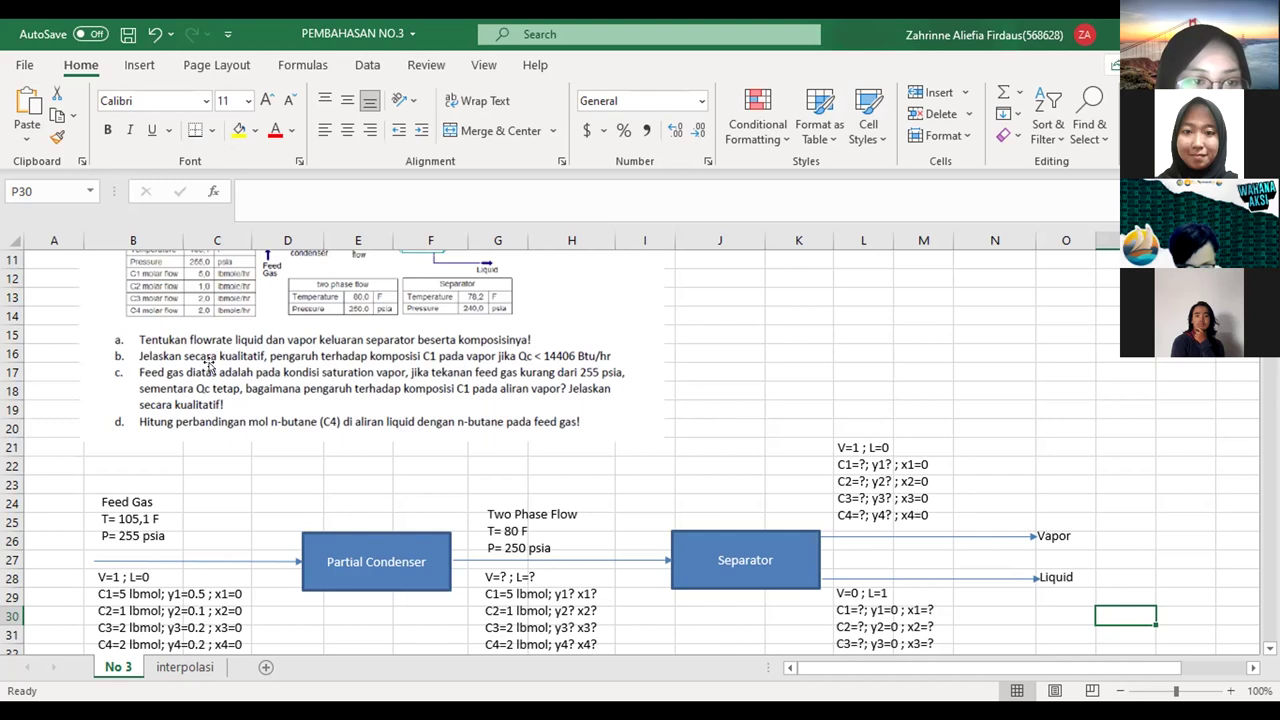
{"action": "left_click", "coordinate": [605, 481]}
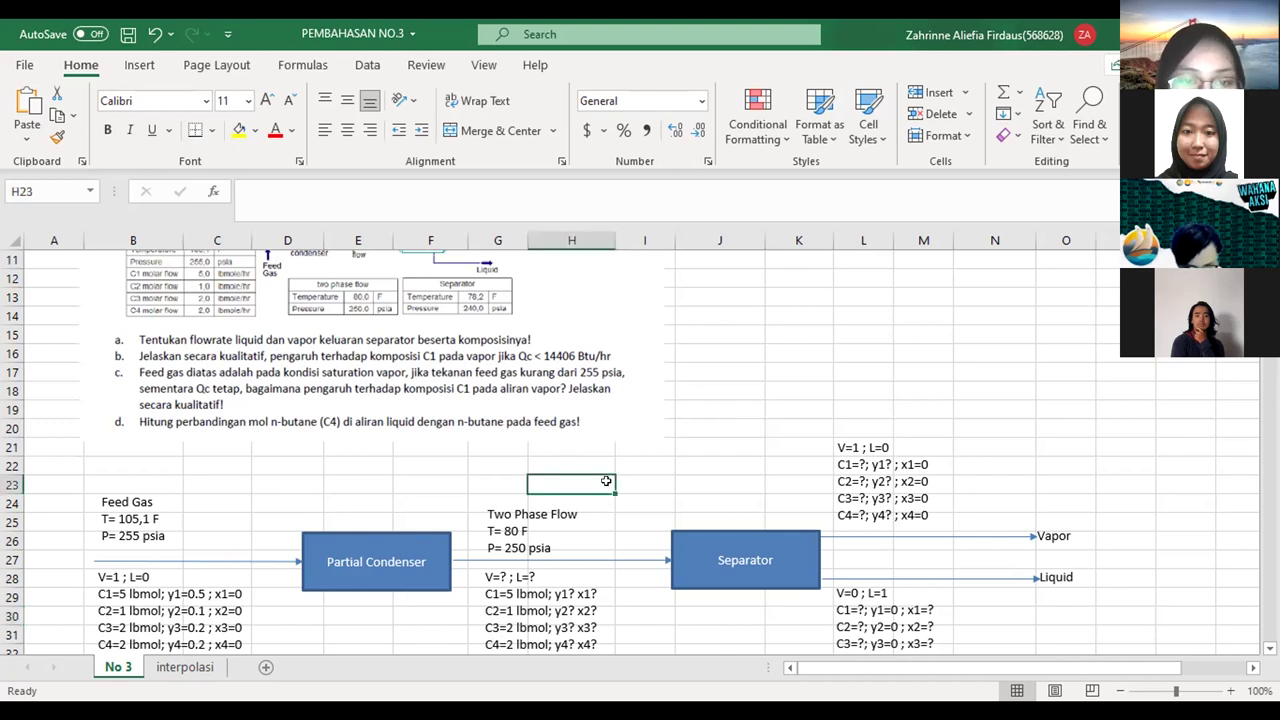
{"action": "key", "text": "Left"}
{"action": "key", "text": "Left"}
{"action": "key", "text": "Left"}
{"action": "key", "text": "Down"}
{"action": "key", "text": "Down"}
{"action": "key", "text": "Down"}
{"action": "key", "text": "Down"}
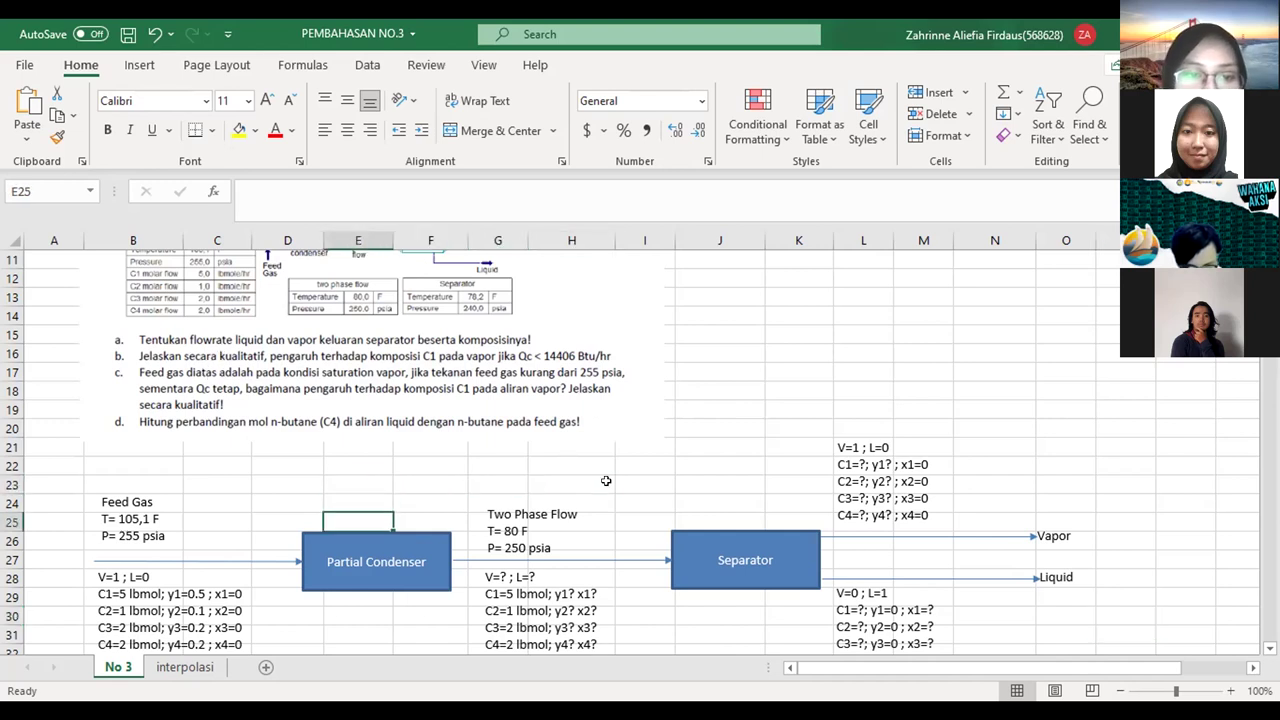
{"action": "key", "text": "Down"}
{"action": "key", "text": "Down"}
{"action": "key", "text": "Down"}
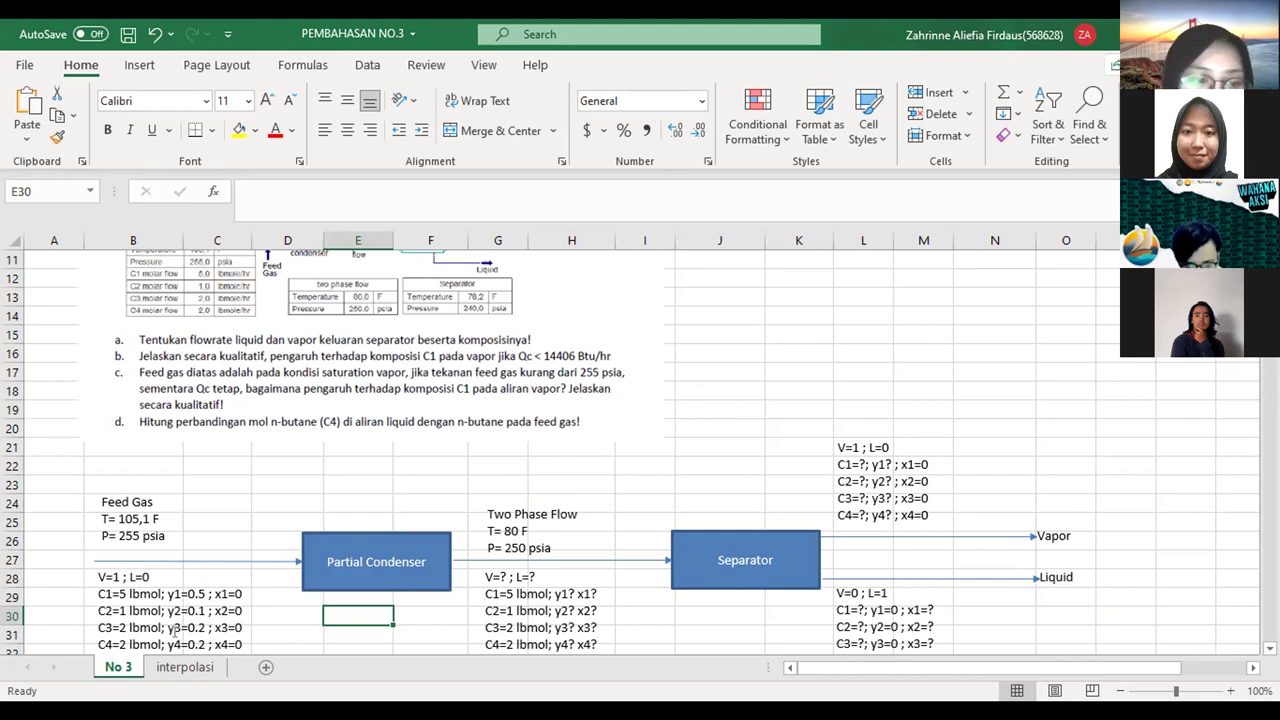
- Highlight the C4 amount in the feed gas data, then point out C4 in the separator's vapor stream data and deselect the text
{"action": "left_click_drag", "start_coordinate": [158, 645], "coordinate": [100, 645]}
{"action": "scroll", "coordinate": [100, 645], "scroll_direction": "down", "scroll_amount": 2}
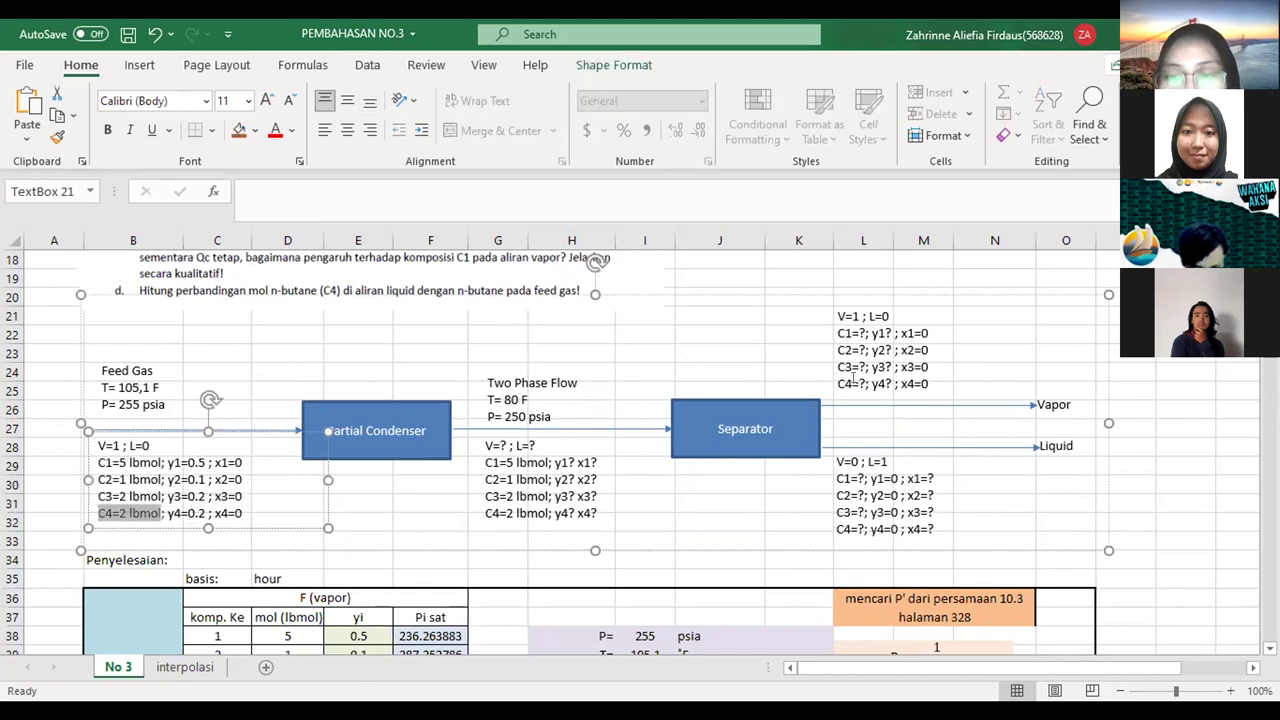
{"action": "left_click_drag", "start_coordinate": [838, 384], "coordinate": [862, 387]}
{"action": "left_click", "coordinate": [642, 579]}
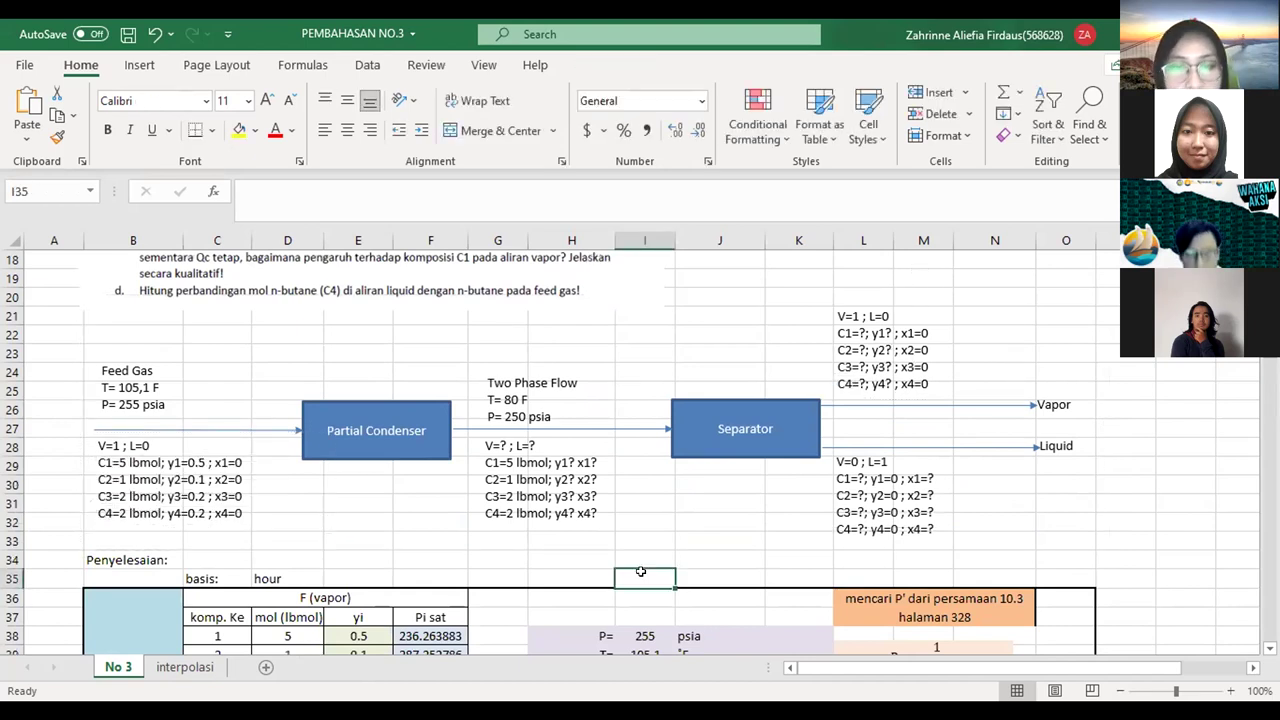
- Return to the problem statement and review its HYSYS scheme with the feed gas, two phase flow and separator conditions
{"action": "key", "text": "Left"}
{"action": "key", "text": "Left"}
{"action": "key", "text": "Left"}
{"action": "key", "text": "Left"}
{"action": "key", "text": "Up"}
{"action": "key", "text": "Up"}
{"action": "key", "text": "Up"}
{"action": "key", "text": "Up"}
{"action": "key", "text": "Up"}
{"action": "key", "text": "Up"}
{"action": "key", "text": "Up"}
{"action": "key", "text": "Up"}
{"action": "key", "text": "Up"}
{"action": "key", "text": "Up"}
{"action": "key", "text": "Up"}
{"action": "key", "text": "Up"}
{"action": "key", "text": "Up"}
{"action": "key", "text": "Up"}
{"action": "key", "text": "Up"}
{"action": "key", "text": "Up"}
{"action": "key", "text": "Up"}
{"action": "key", "text": "Up"}
{"action": "key", "text": "Up"}
{"action": "key", "text": "Up"}
{"action": "key", "text": "Up"}
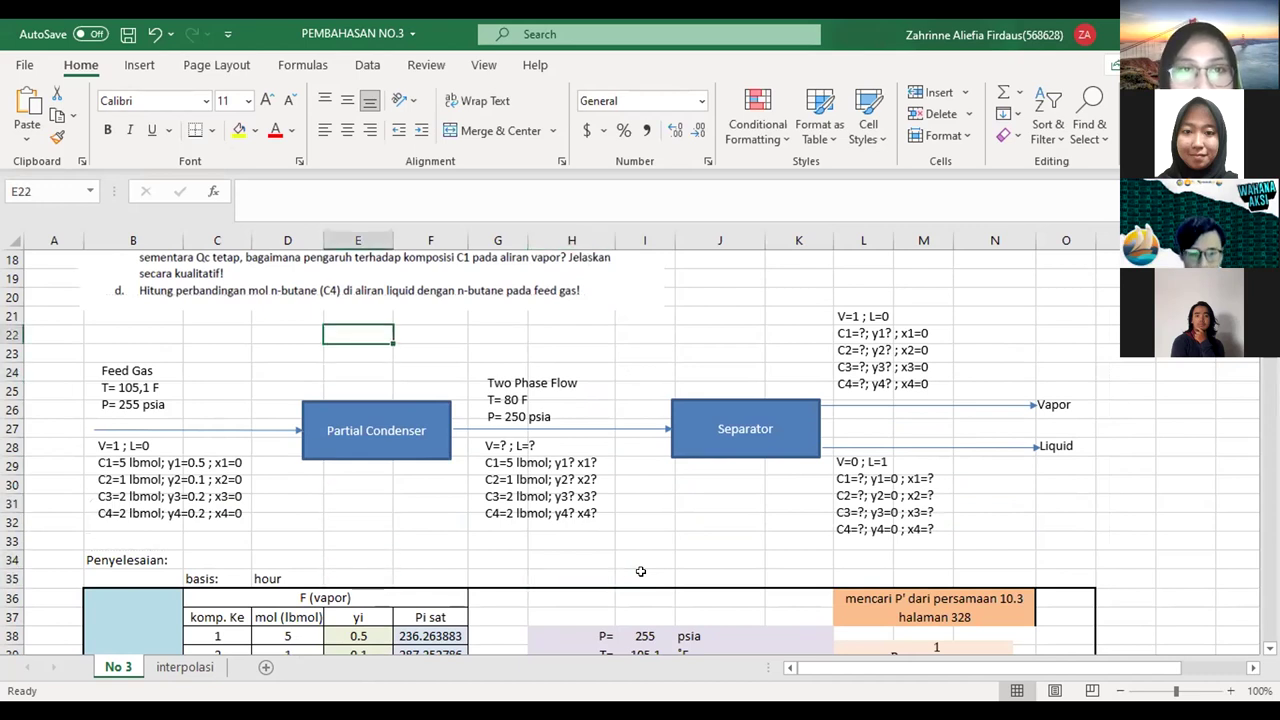
{"action": "key", "text": "Up"}
{"action": "key", "text": "Up"}
{"action": "key", "text": "Up"}
{"action": "key", "text": "Up"}
{"action": "key", "text": "Up"}
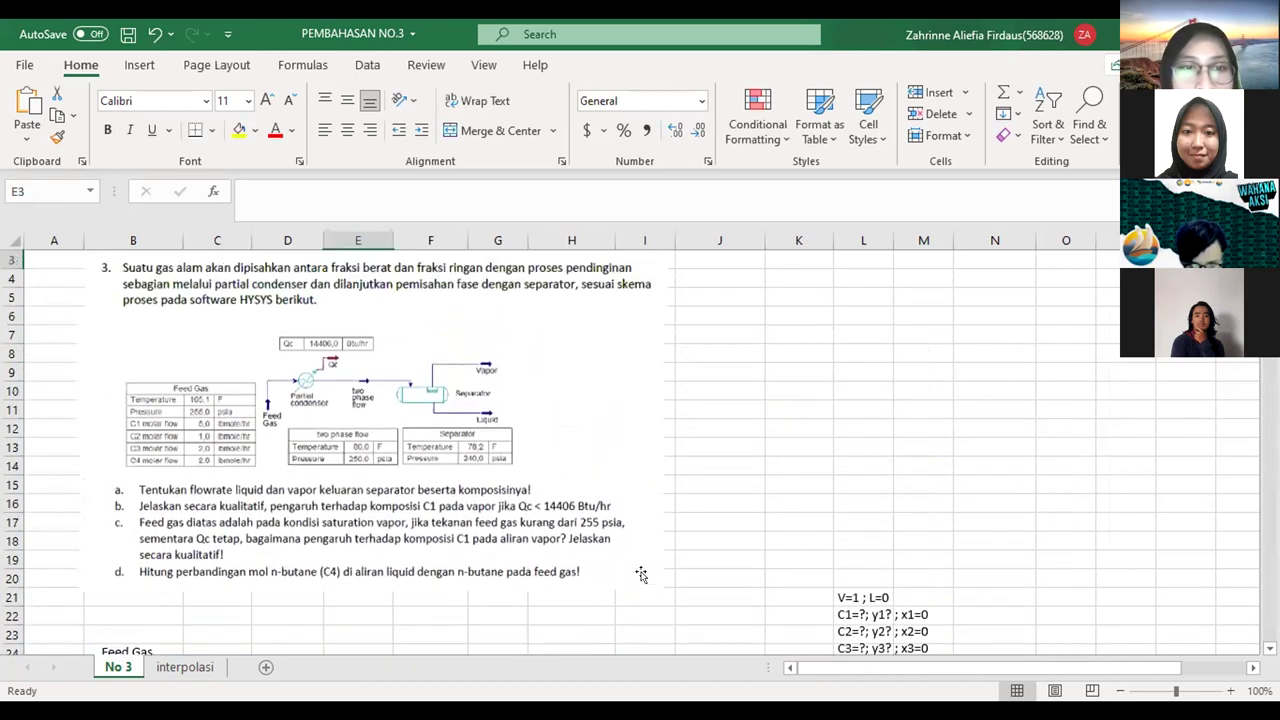
{"action": "key", "text": "Up"}
{"action": "key", "text": "Down"}
{"action": "key", "text": "Down"}
{"action": "key", "text": "Down"}
{"action": "key", "text": "Left"}
{"action": "key", "text": "Left"}
{"action": "key", "text": "Left"}
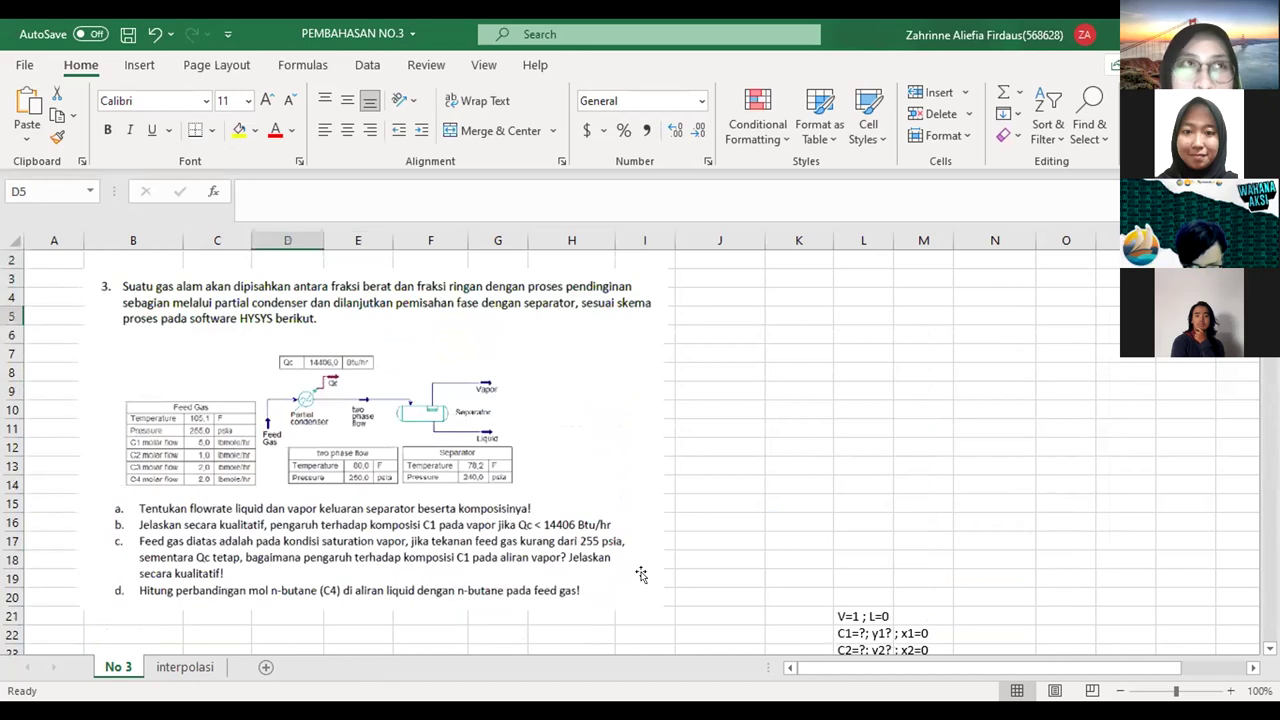
{"action": "key", "text": "Right"}
- Go down to the partial condenser and separator flow diagram and compare its stream data with the problem's questions
{"action": "key", "text": "Down"}
{"action": "key", "text": "Down"}
{"action": "key", "text": "Down"}
{"action": "key", "text": "Down"}
{"action": "key", "text": "Down"}
{"action": "key", "text": "Down"}
{"action": "key", "text": "Down"}
{"action": "key", "text": "Down"}
{"action": "key", "text": "Down"}
{"action": "key", "text": "Down"}
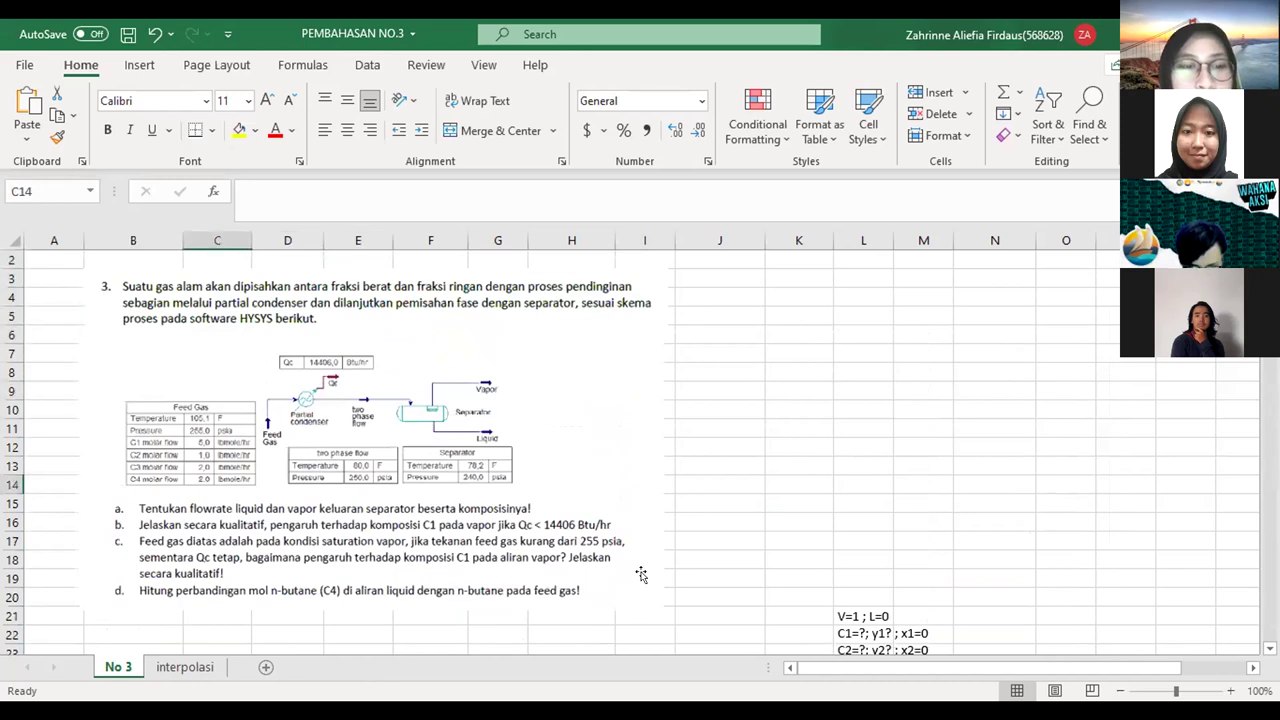
{"action": "key", "text": "Down"}
{"action": "key", "text": "Down"}
{"action": "key", "text": "Down"}
{"action": "key", "text": "Down"}
{"action": "key", "text": "Down"}
{"action": "key", "text": "Down"}
{"action": "key", "text": "Down"}
{"action": "key", "text": "Down"}
{"action": "key", "text": "Down"}
{"action": "key", "text": "Down"}
{"action": "key", "text": "Down"}
{"action": "key", "text": "Down"}
{"action": "key", "text": "Down"}
{"action": "key", "text": "Down"}
{"action": "key", "text": "Down"}
{"action": "key", "text": "Down"}
{"action": "key", "text": "Down"}
{"action": "key", "text": "Down"}
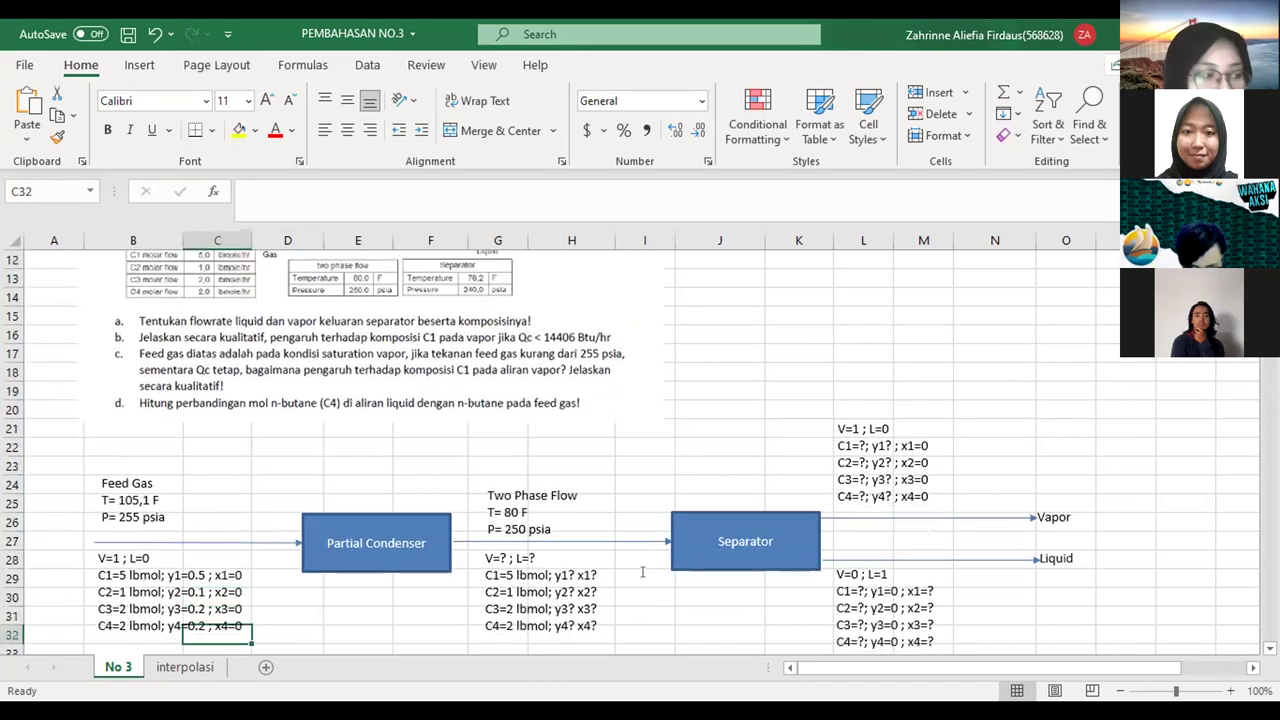
- Go back to the problem statement and check the component molar flows in its Feed Gas table
{"action": "key", "text": "Up"}
{"action": "key", "text": "Up"}
{"action": "key", "text": "Up"}
{"action": "key", "text": "Up"}
{"action": "key", "text": "Up"}
{"action": "key", "text": "Up"}
{"action": "key", "text": "Up"}
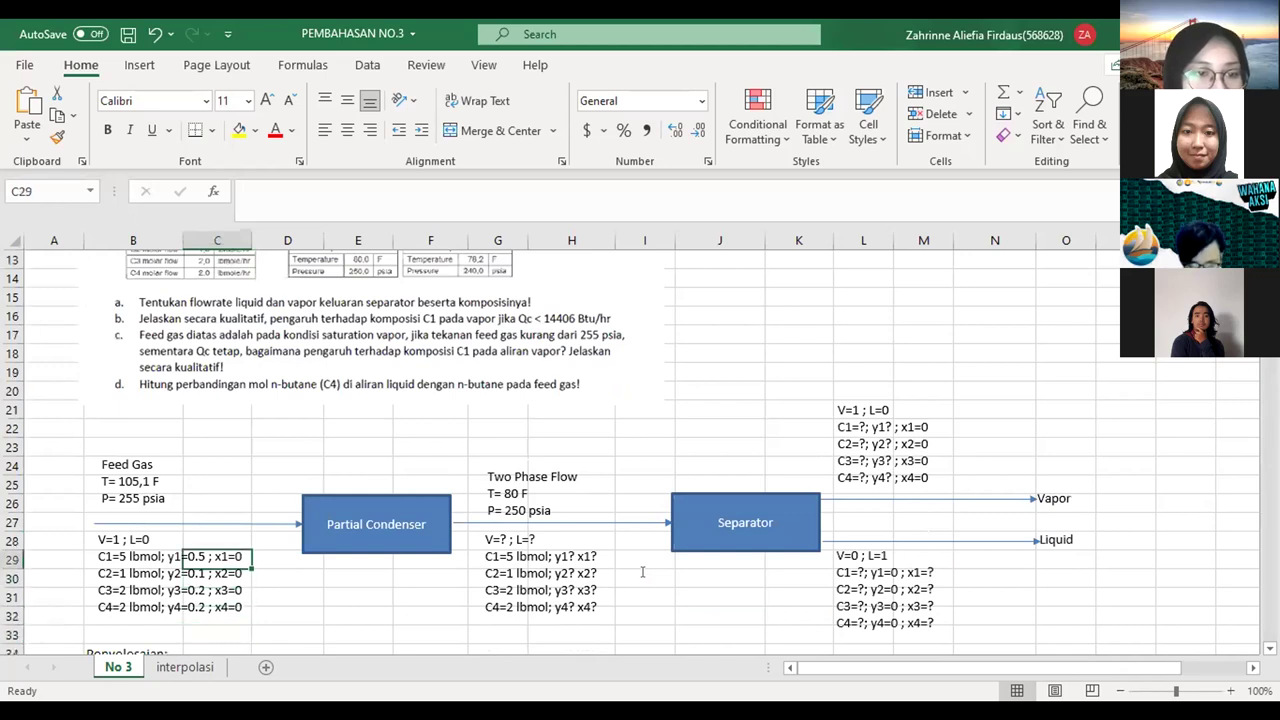
{"action": "key", "text": "Up"}
{"action": "key", "text": "Up"}
{"action": "key", "text": "Up"}
{"action": "key", "text": "Up"}
{"action": "key", "text": "Up"}
{"action": "key", "text": "Up"}
{"action": "key", "text": "Up"}
{"action": "key", "text": "Up"}
{"action": "key", "text": "Up"}
{"action": "key", "text": "Up"}
{"action": "key", "text": "Up"}
{"action": "key", "text": "Up"}
{"action": "key", "text": "Up"}
{"action": "key", "text": "Up"}
{"action": "key", "text": "Up"}
{"action": "key", "text": "Up"}
{"action": "key", "text": "Up"}
{"action": "key", "text": "Up"}
{"action": "key", "text": "Up"}
{"action": "key", "text": "Up"}
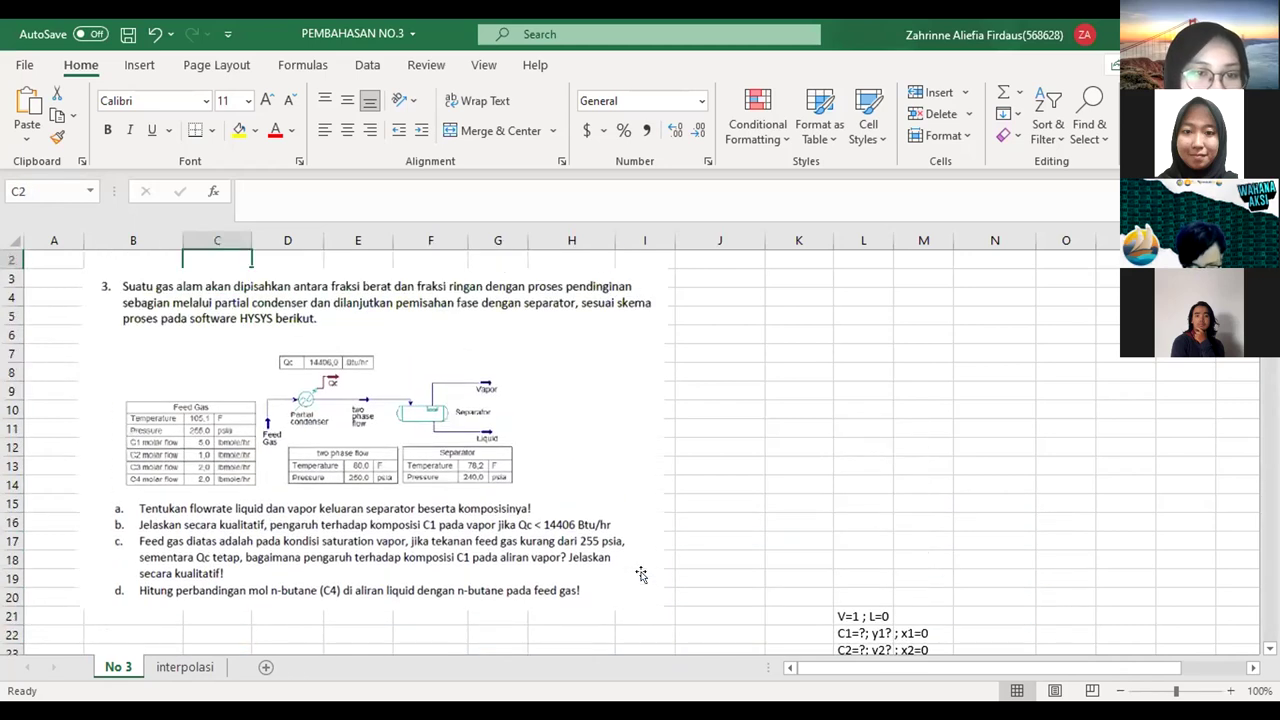
- Return to the flow diagram, highlight C1 in the feed gas stream data, and deselect the text
{"action": "key", "text": "Down"}
{"action": "key", "text": "Down"}
{"action": "key", "text": "Down"}
{"action": "key", "text": "Down"}
{"action": "key", "text": "Down"}
{"action": "key", "text": "Down"}
{"action": "key", "text": "Down"}
{"action": "key", "text": "Down"}
{"action": "key", "text": "Down"}
{"action": "key", "text": "Down"}
{"action": "key", "text": "Down"}
{"action": "key", "text": "Down"}
{"action": "key", "text": "Down"}
{"action": "key", "text": "Down"}
{"action": "key", "text": "Down"}
{"action": "key", "text": "Down"}
{"action": "key", "text": "Down"}
{"action": "key", "text": "Down"}
{"action": "key", "text": "Down"}
{"action": "key", "text": "Down"}
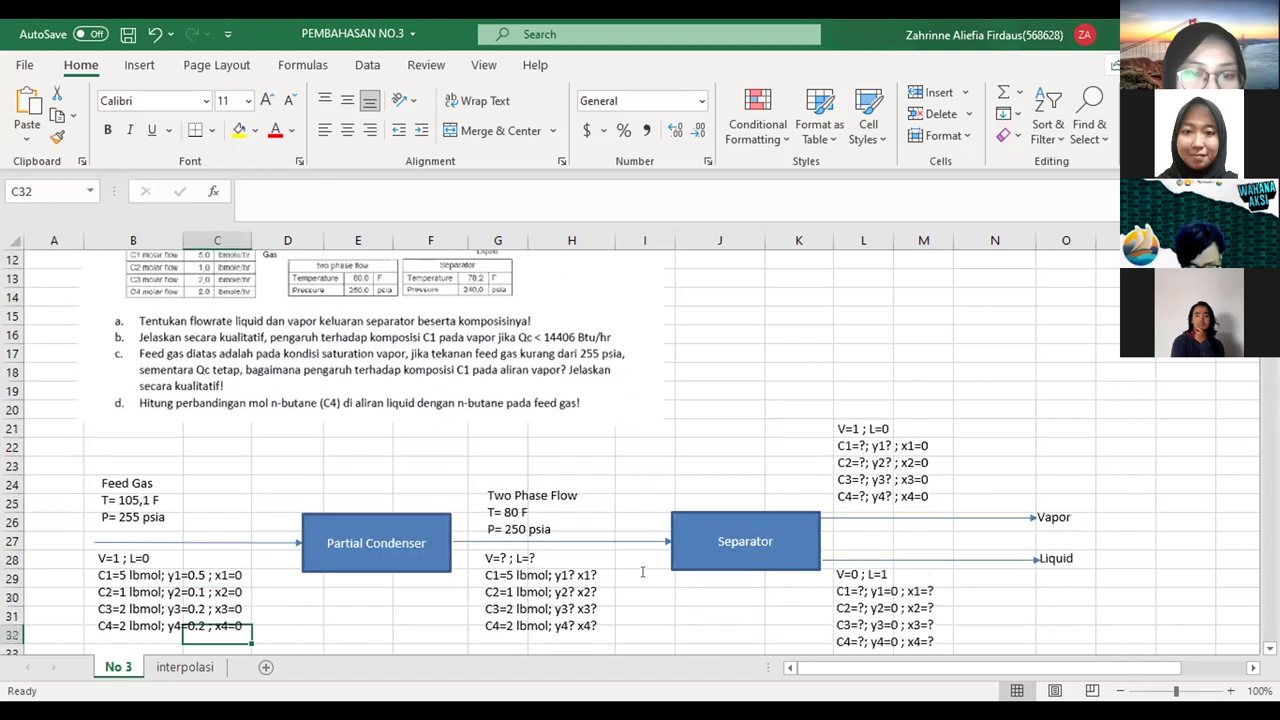
{"action": "key", "text": "Down"}
{"action": "key", "text": "Down"}
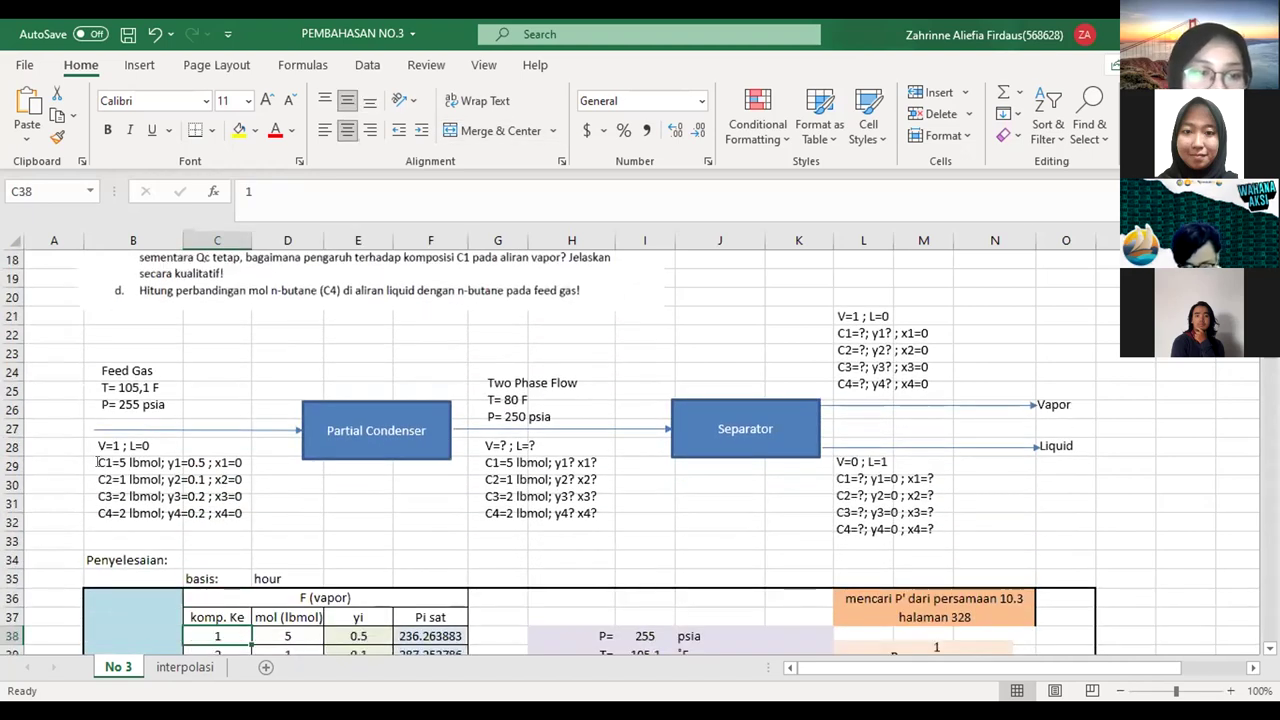
{"action": "left_click", "coordinate": [99, 462]}
{"action": "double_click", "coordinate": [102, 462]}
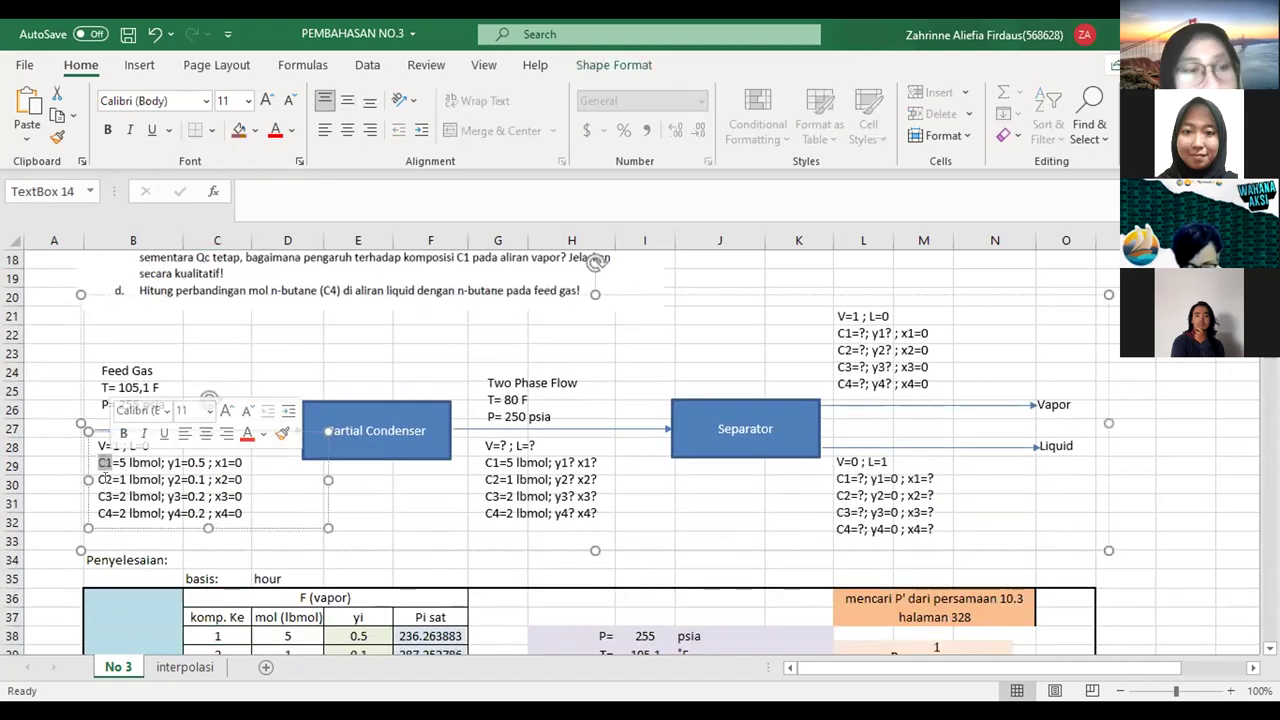
{"action": "left_click", "coordinate": [428, 521]}
- Bring the full Aliran Feed block into view and examine its component moles, yi and Pi sat columns
{"action": "key", "text": "Down"}
{"action": "key", "text": "Down"}
{"action": "key", "text": "Down"}
{"action": "key", "text": "Down"}
{"action": "key", "text": "Down"}
{"action": "key", "text": "Down"}
{"action": "key", "text": "Down"}
{"action": "key", "text": "Down"}
{"action": "key", "text": "Down"}
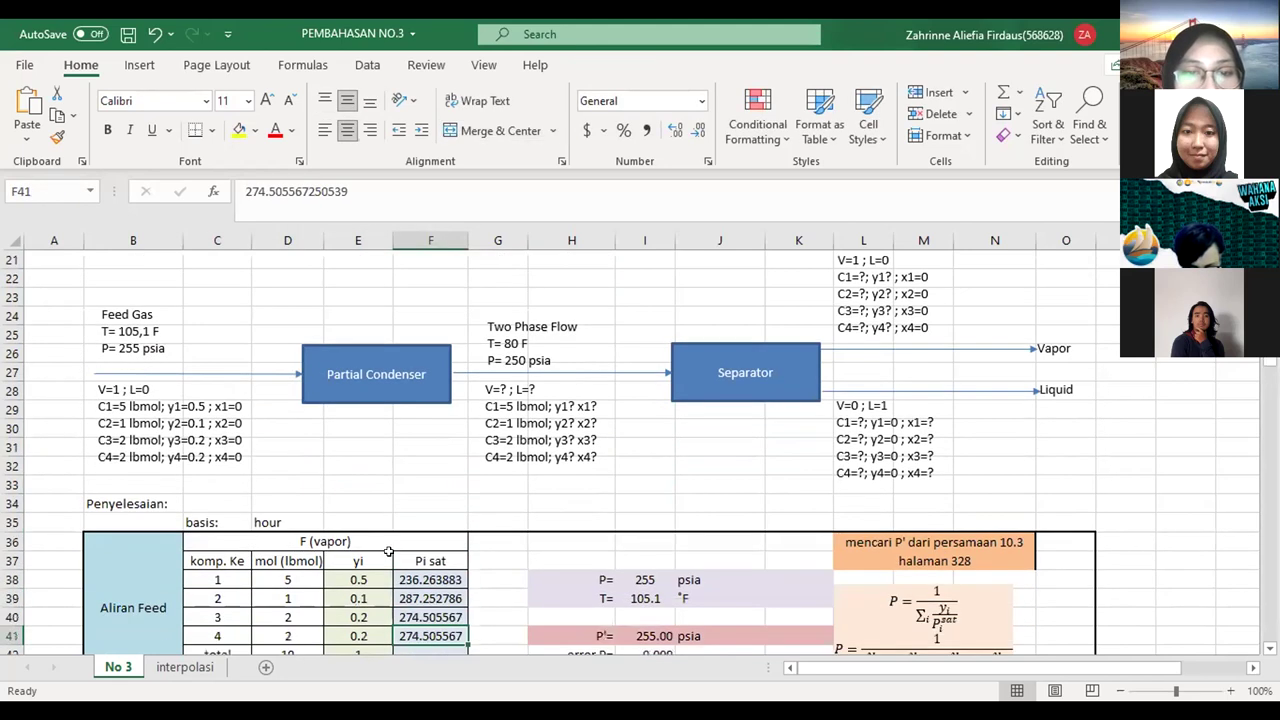
{"action": "key", "text": "Down"}
{"action": "key", "text": "Down"}
{"action": "key", "text": "Down"}
{"action": "key", "text": "Down"}
{"action": "key", "text": "Down"}
{"action": "key", "text": "Down"}
{"action": "key", "text": "Down"}
{"action": "key", "text": "Up"}
{"action": "key", "text": "Up"}
{"action": "key", "text": "Up"}
{"action": "key", "text": "Up"}
{"action": "key", "text": "Up"}
{"action": "key", "text": "Up"}
{"action": "key", "text": "Up"}
{"action": "key", "text": "Up"}
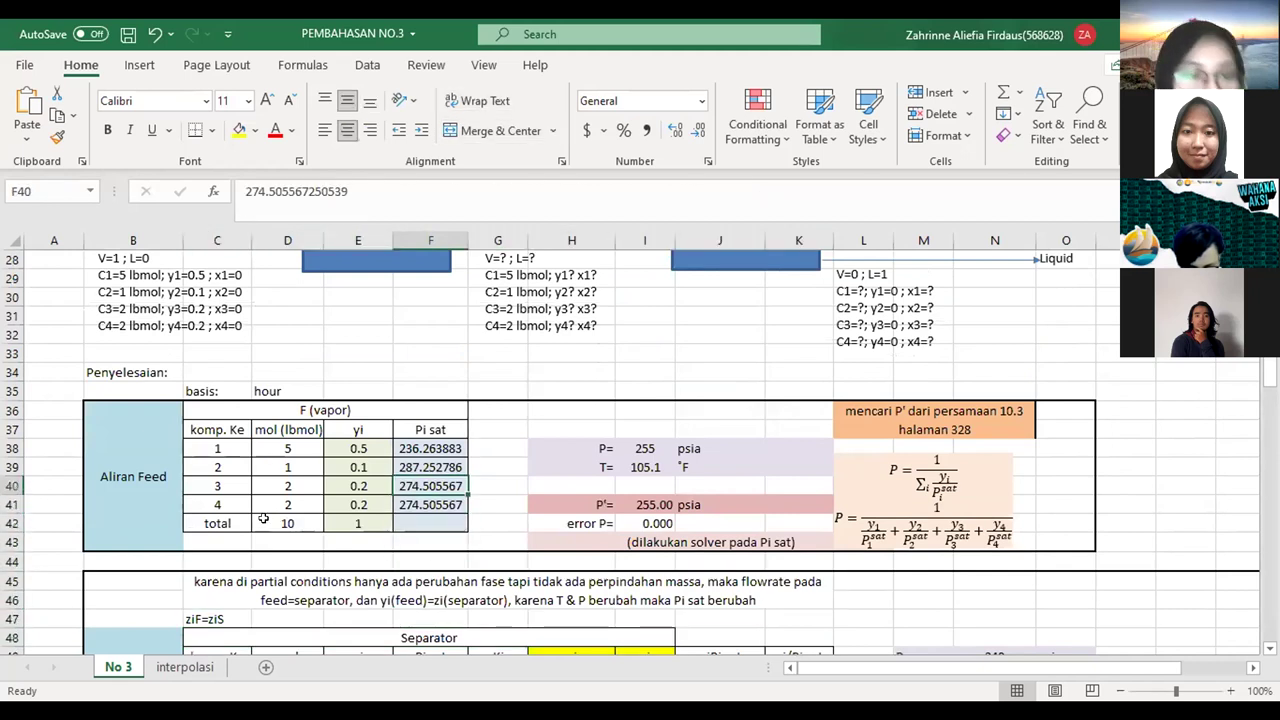
- Point out the feed's pressure and temperature cells beside the F (vapor) table
{"action": "left_click", "coordinate": [517, 430]}
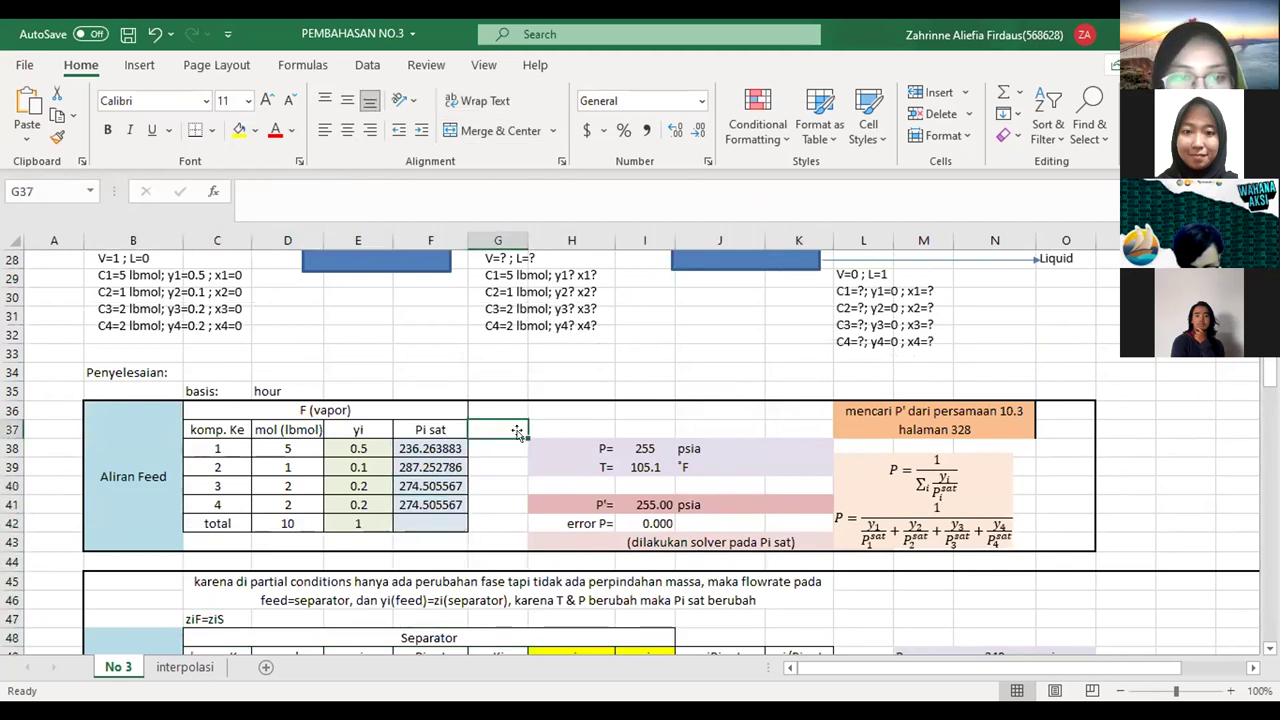
{"action": "key", "text": "Right"}
{"action": "key", "text": "Down"}
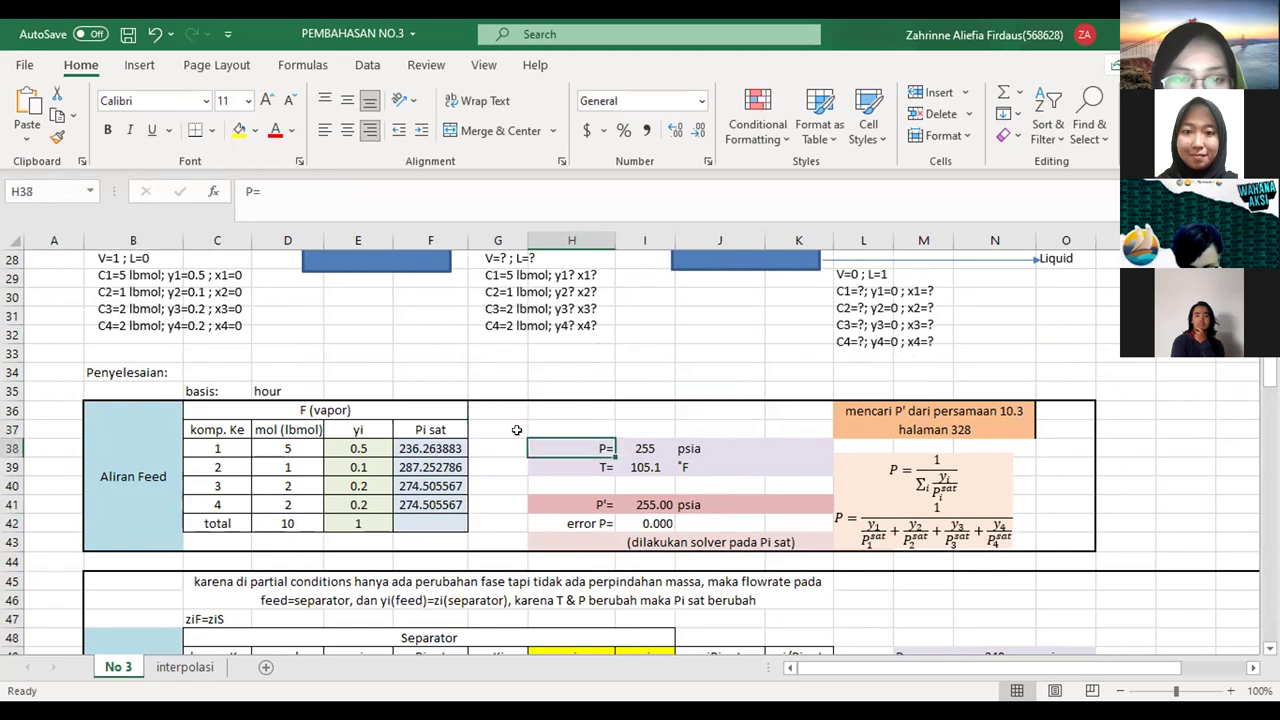
{"action": "key", "text": "Left"}
{"action": "key", "text": "Left"}
{"action": "key", "text": "Right"}
{"action": "key", "text": "Right"}
{"action": "key", "text": "Right"}
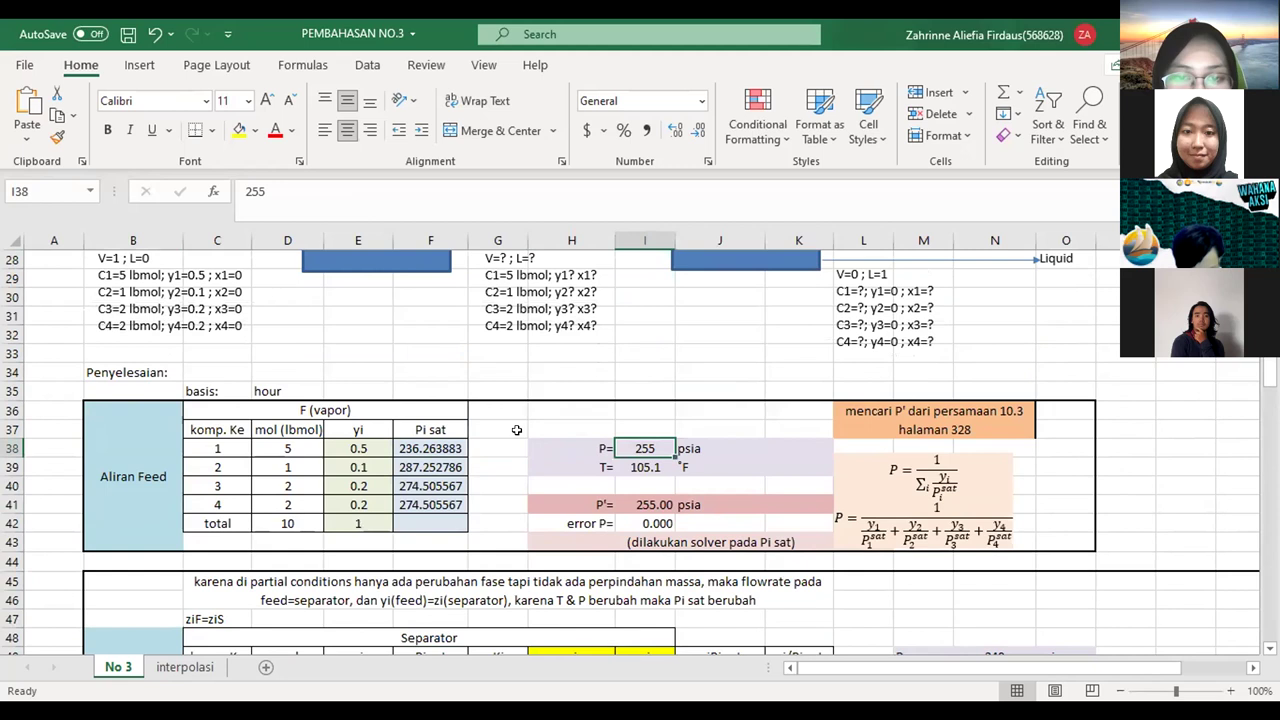
{"action": "key", "text": "Down"}
{"action": "key", "text": "Up"}
{"action": "key", "text": "Down"}
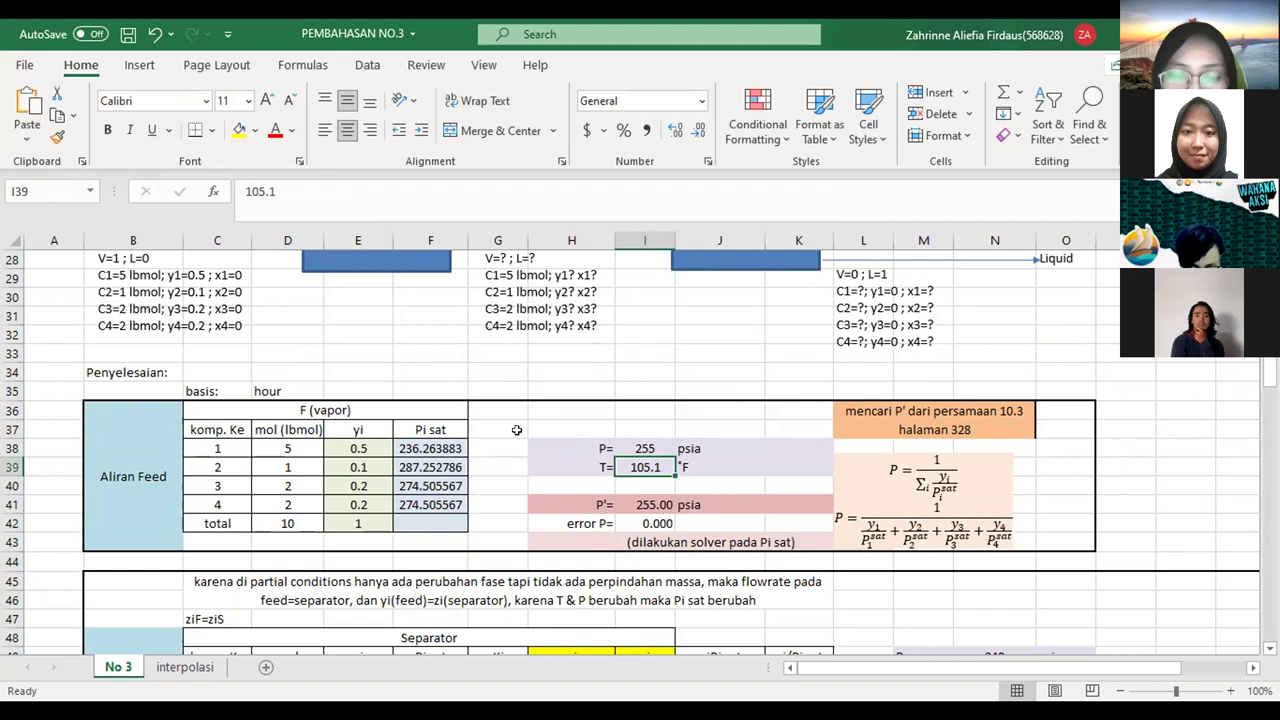
- Review the Aliran Feed table's component and Pi sat columns alongside the flow diagram above it
{"action": "key", "text": "Left"}
{"action": "key", "text": "Left"}
{"action": "key", "text": "Left"}
{"action": "key", "text": "Down"}
{"action": "key", "text": "Up"}
{"action": "key", "text": "Up"}
{"action": "key", "text": "Up"}
{"action": "key", "text": "Up"}
{"action": "key", "text": "Up"}
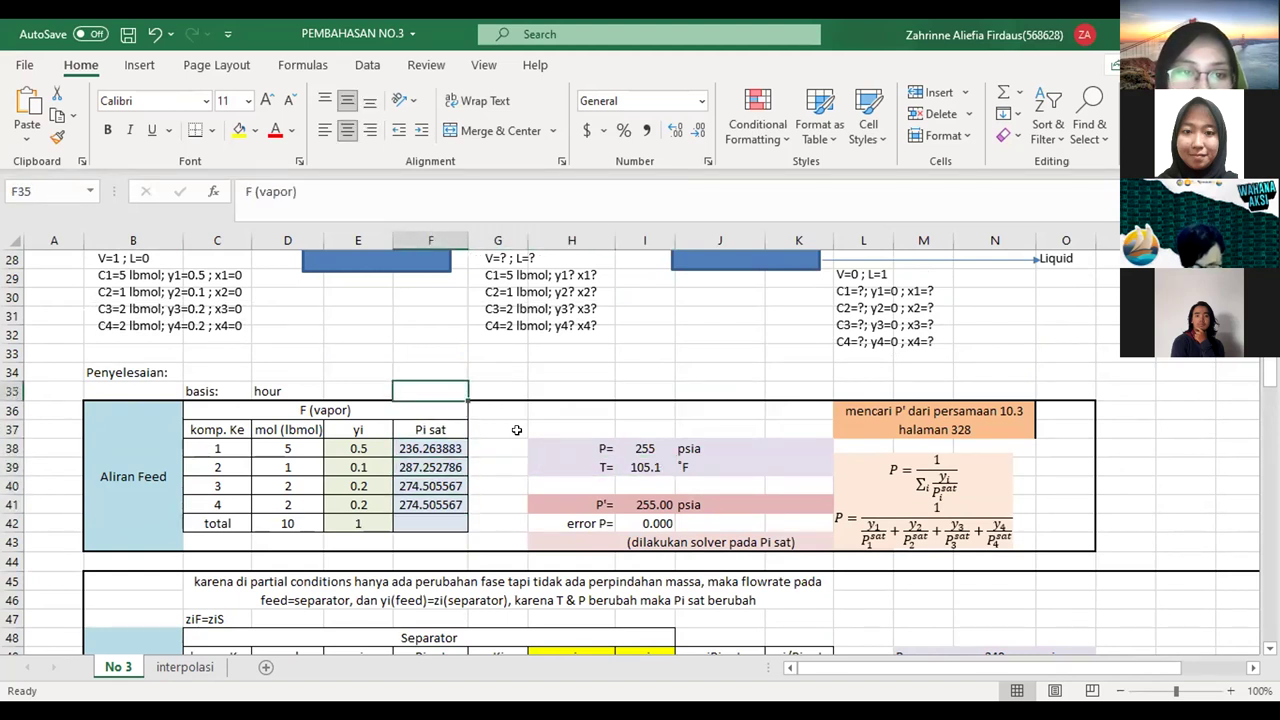
{"action": "scroll", "coordinate": [517, 430], "scroll_direction": "up", "scroll_amount": 3}
{"action": "key", "text": "Down"}
{"action": "key", "text": "Down"}
{"action": "key", "text": "Down"}
{"action": "key", "text": "Down"}
{"action": "key", "text": "Down"}
{"action": "key", "text": "Down"}
{"action": "key", "text": "Down"}
{"action": "key", "text": "Down"}
{"action": "key", "text": "Down"}
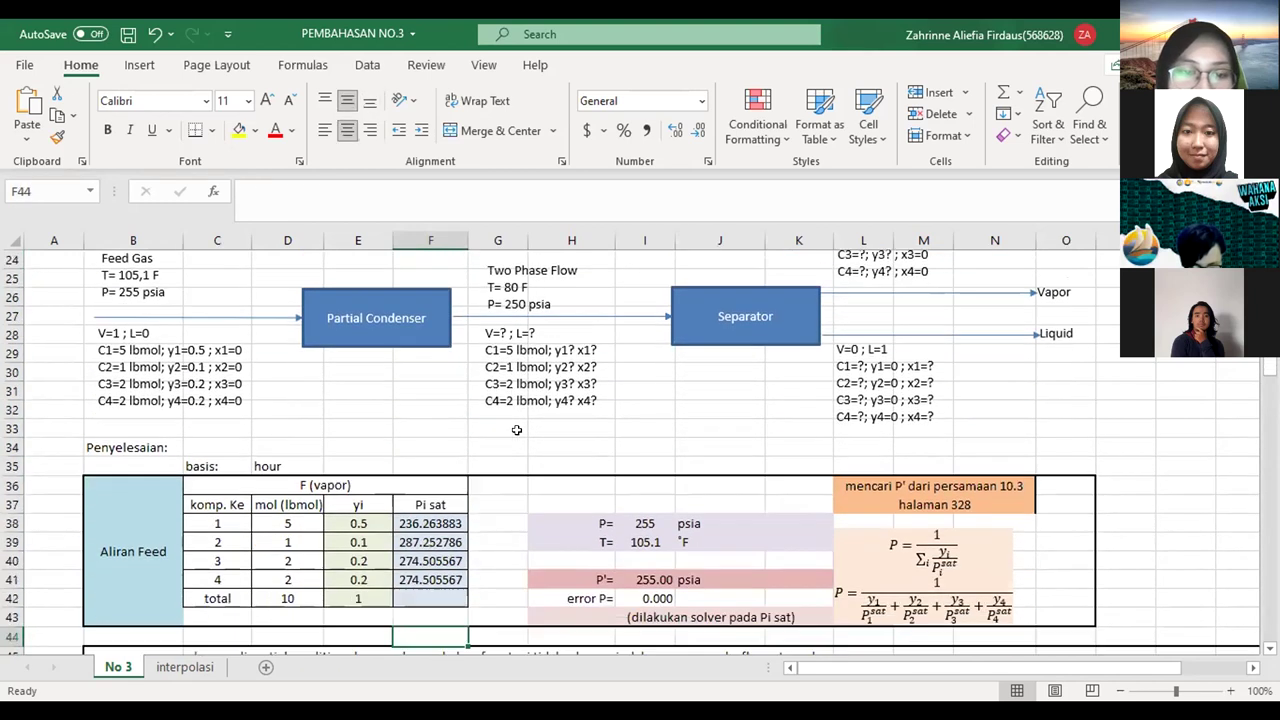
{"action": "key", "text": "Down"}
{"action": "key", "text": "Down"}
{"action": "key", "text": "Down"}
{"action": "key", "text": "Up"}
{"action": "key", "text": "Up"}
{"action": "key", "text": "Up"}
{"action": "key", "text": "Up"}
{"action": "key", "text": "Up"}
{"action": "key", "text": "Up"}
{"action": "key", "text": "Up"}
{"action": "key", "text": "Up"}
{"action": "key", "text": "Up"}
{"action": "key", "text": "Up"}
{"action": "key", "text": "Down"}
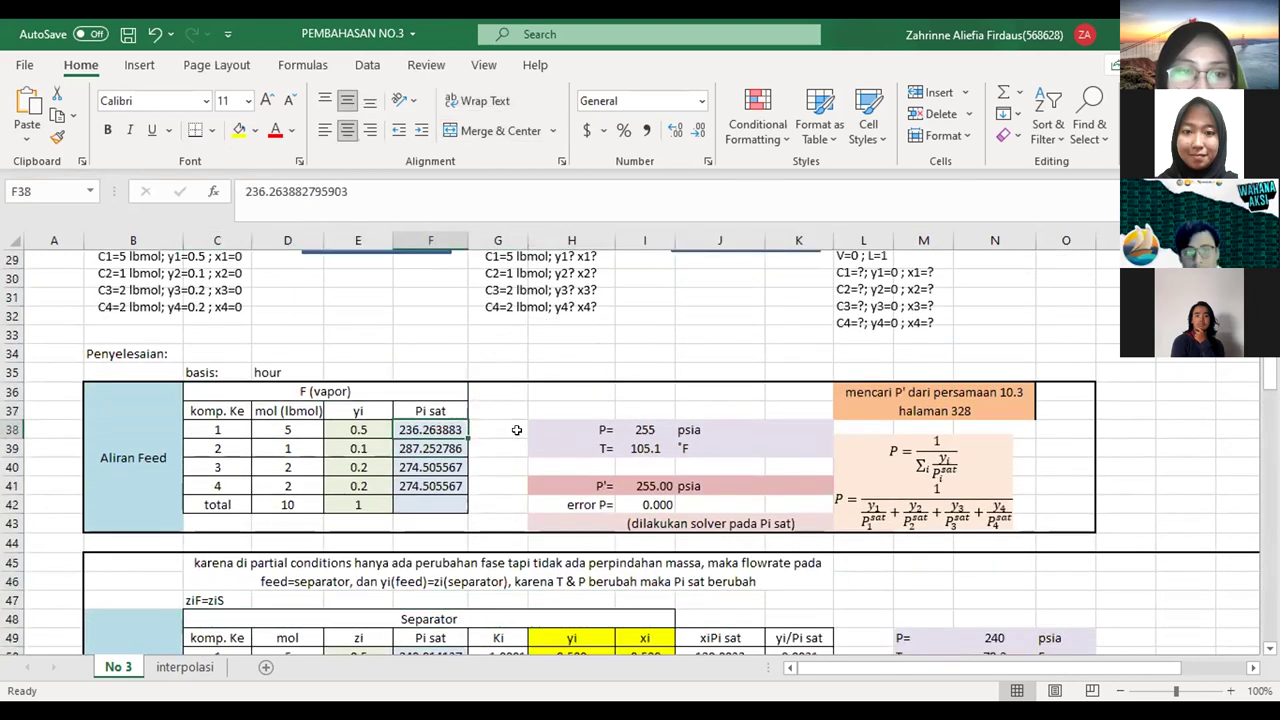
{"action": "key", "text": "Left"}
{"action": "key", "text": "Left"}
{"action": "key", "text": "Left"}
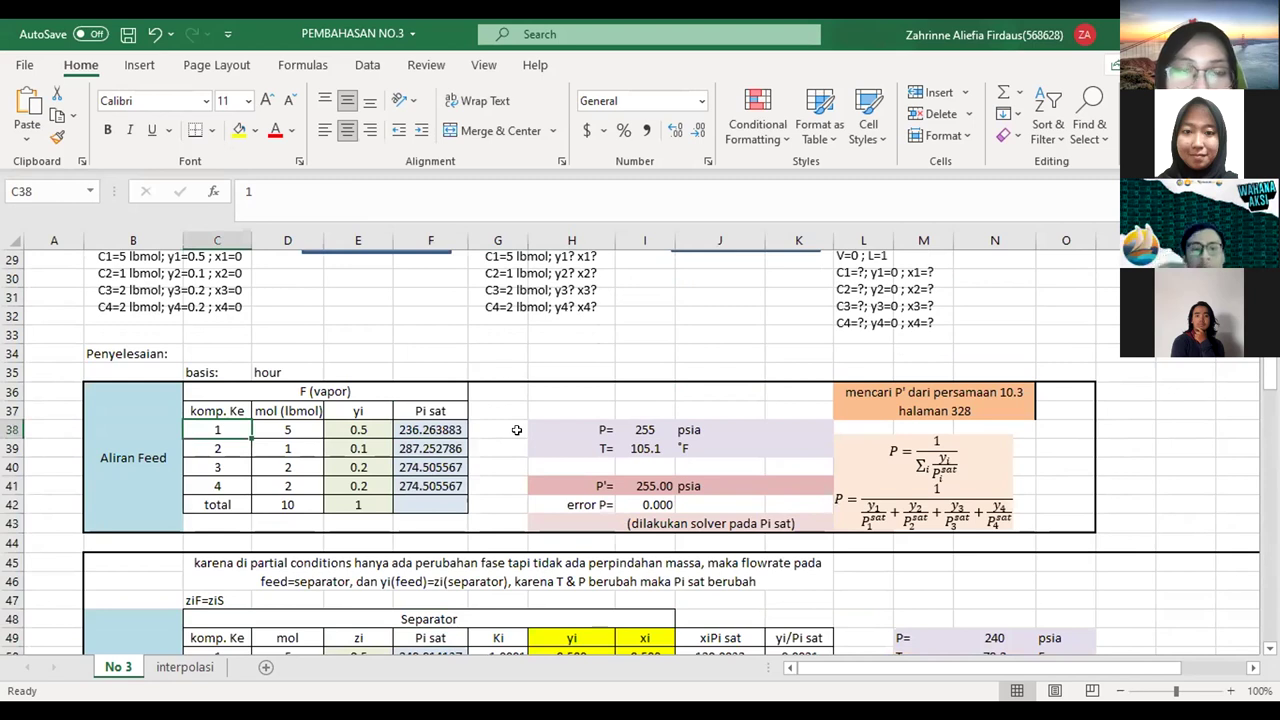
- Highlight the y1=0.5 and x1=0 fractions in the feed gas stream data of the flow diagram, and deselect the text
{"action": "key", "text": "Up"}
{"action": "key", "text": "Up"}
{"action": "key", "text": "Up"}
{"action": "key", "text": "Up"}
{"action": "key", "text": "Up"}
{"action": "key", "text": "Up"}
{"action": "key", "text": "Up"}
{"action": "key", "text": "Up"}
{"action": "key", "text": "Up"}
{"action": "key", "text": "Up"}
{"action": "key", "text": "Up"}
{"action": "key", "text": "Up"}
{"action": "key", "text": "Up"}
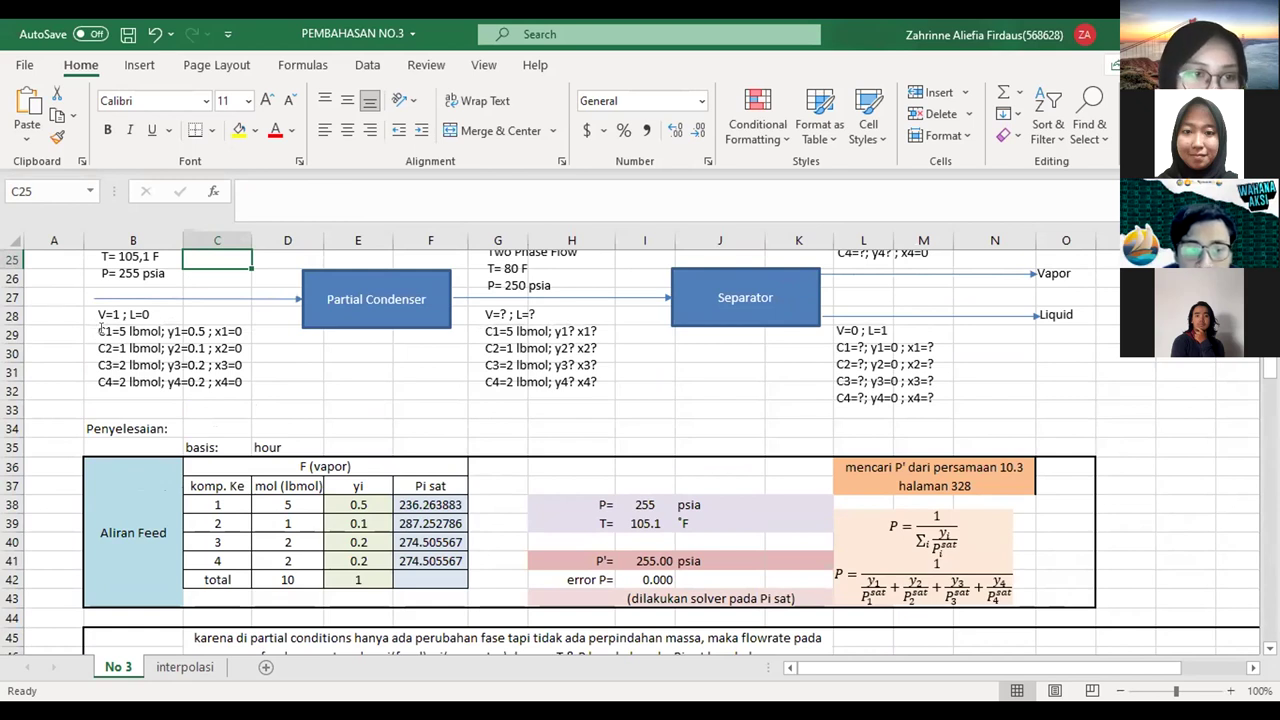
{"action": "left_click", "coordinate": [165, 331]}
{"action": "left_click_drag", "start_coordinate": [168, 331], "coordinate": [203, 331]}
{"action": "left_click", "coordinate": [204, 331]}
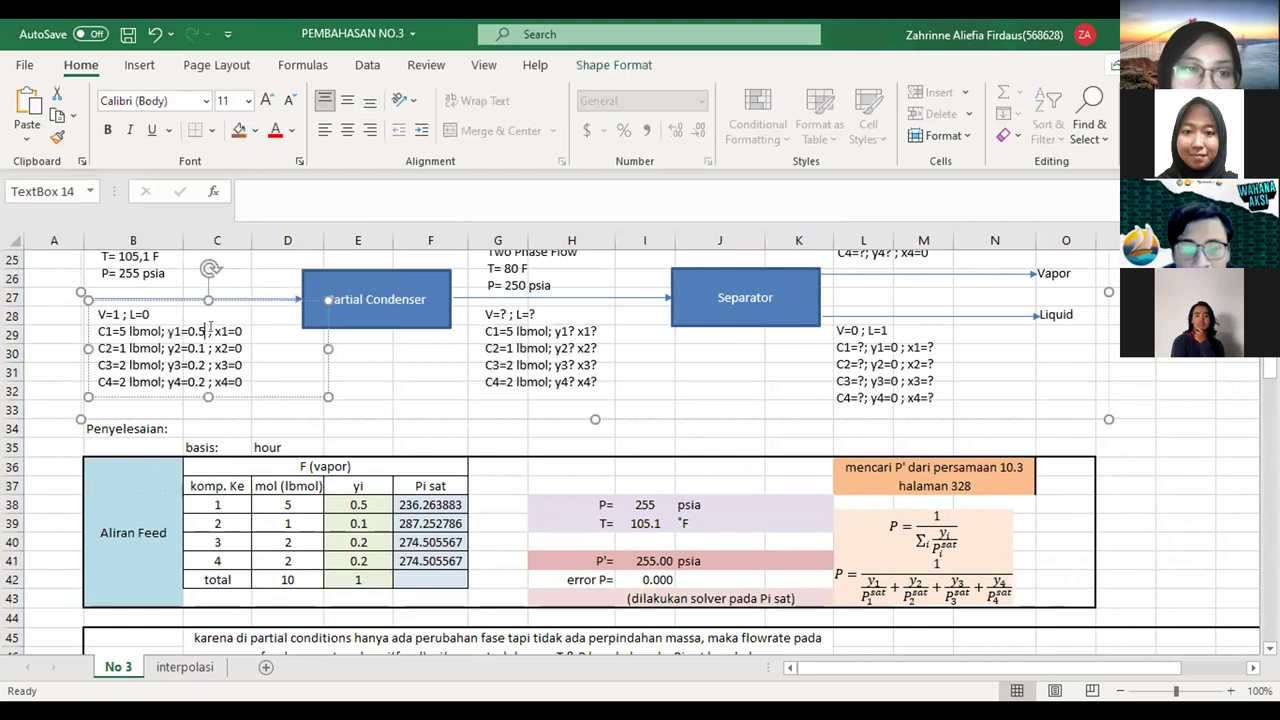
{"action": "double_click", "coordinate": [251, 327]}
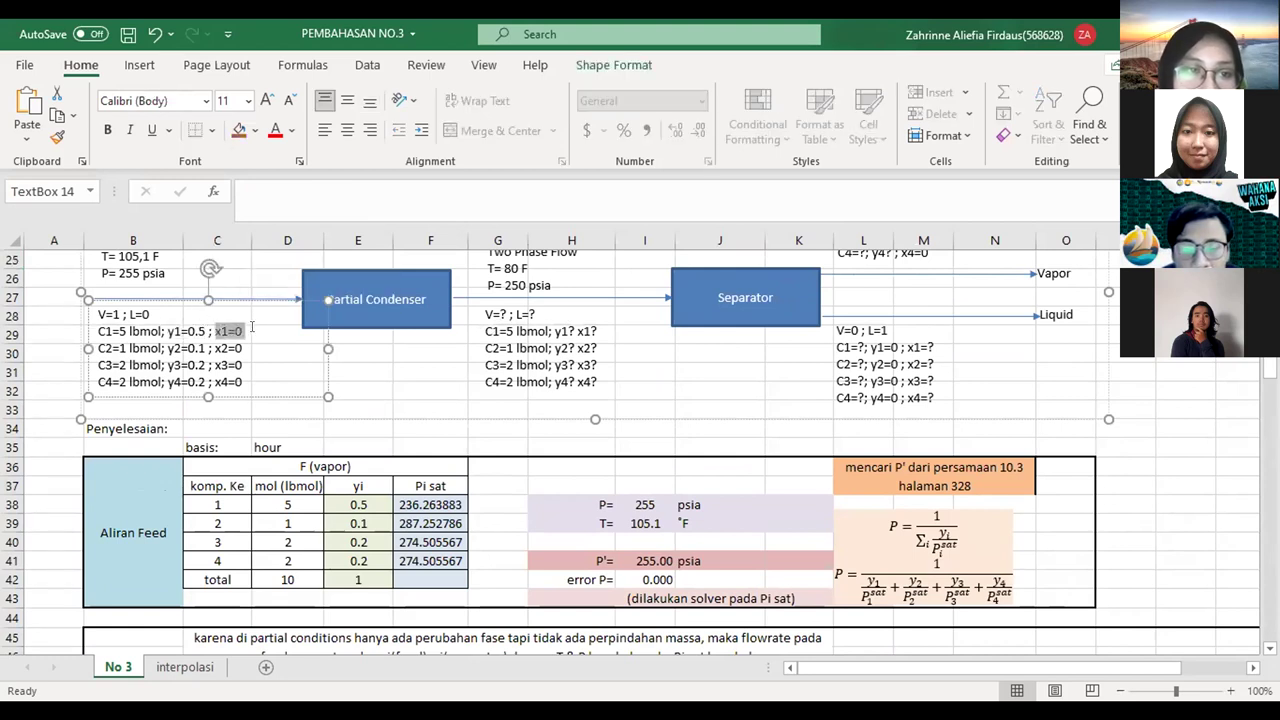
{"action": "left_click", "coordinate": [236, 408], "text": "shift"}
{"action": "left_click", "coordinate": [430, 428]}
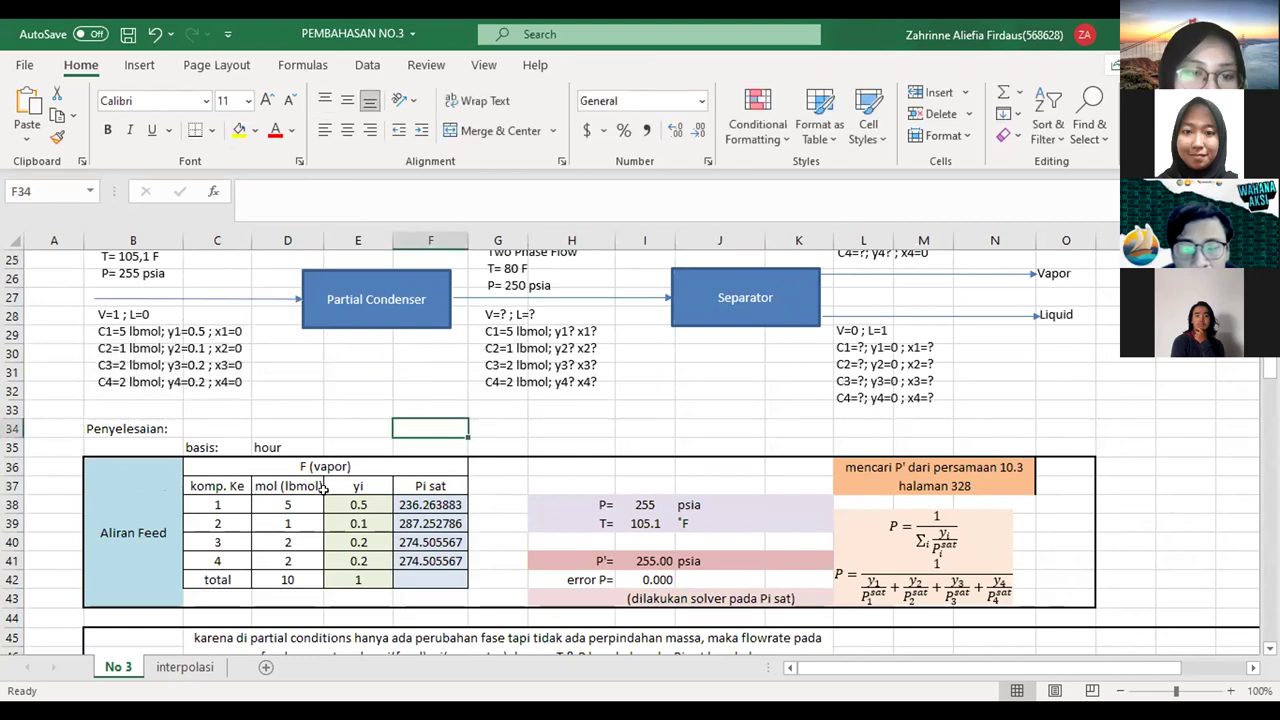
- Point out the mol (lbmol) values of feed components 1 to 4 in the F (vapor) table
{"action": "left_click", "coordinate": [281, 497]}
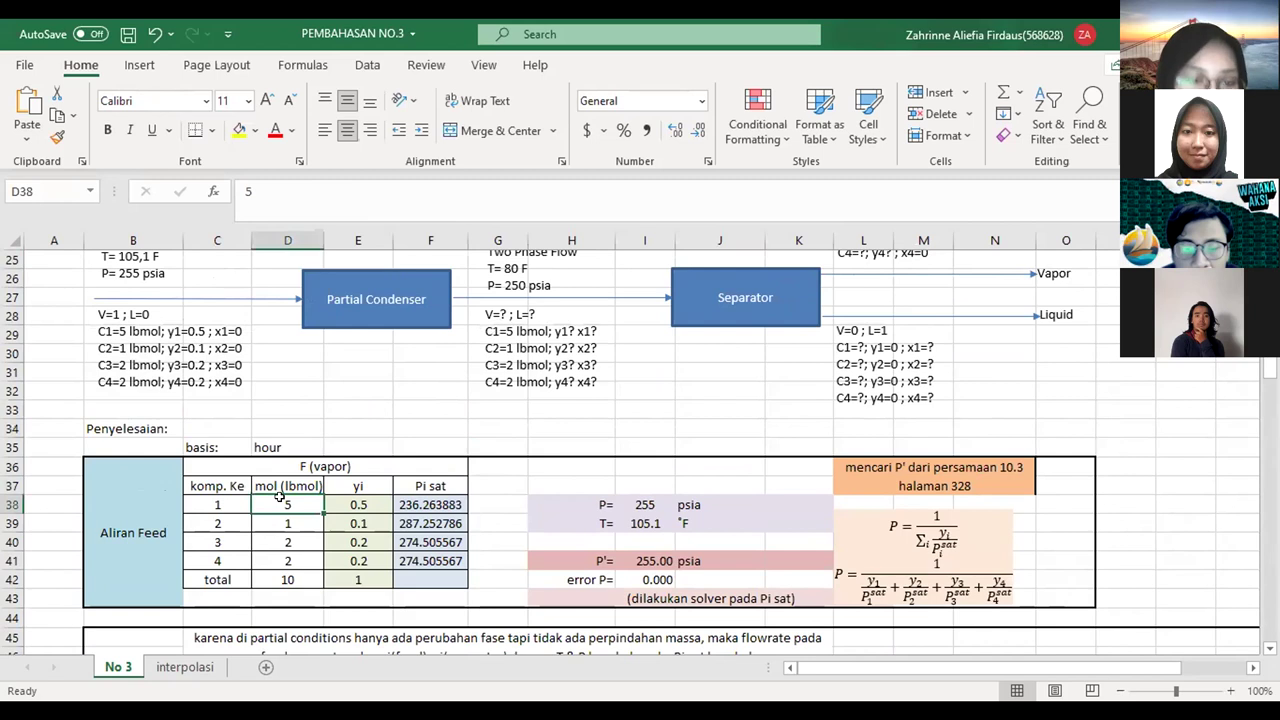
{"action": "key", "text": "Down"}
{"action": "key", "text": "Down"}
{"action": "key", "text": "Down"}
- Go through the feed's yi column and inspect component 1's formula with its referenced cells, leaving it as is
{"action": "key", "text": "Right"}
{"action": "key", "text": "Up"}
{"action": "key", "text": "Up"}
{"action": "key", "text": "Up"}
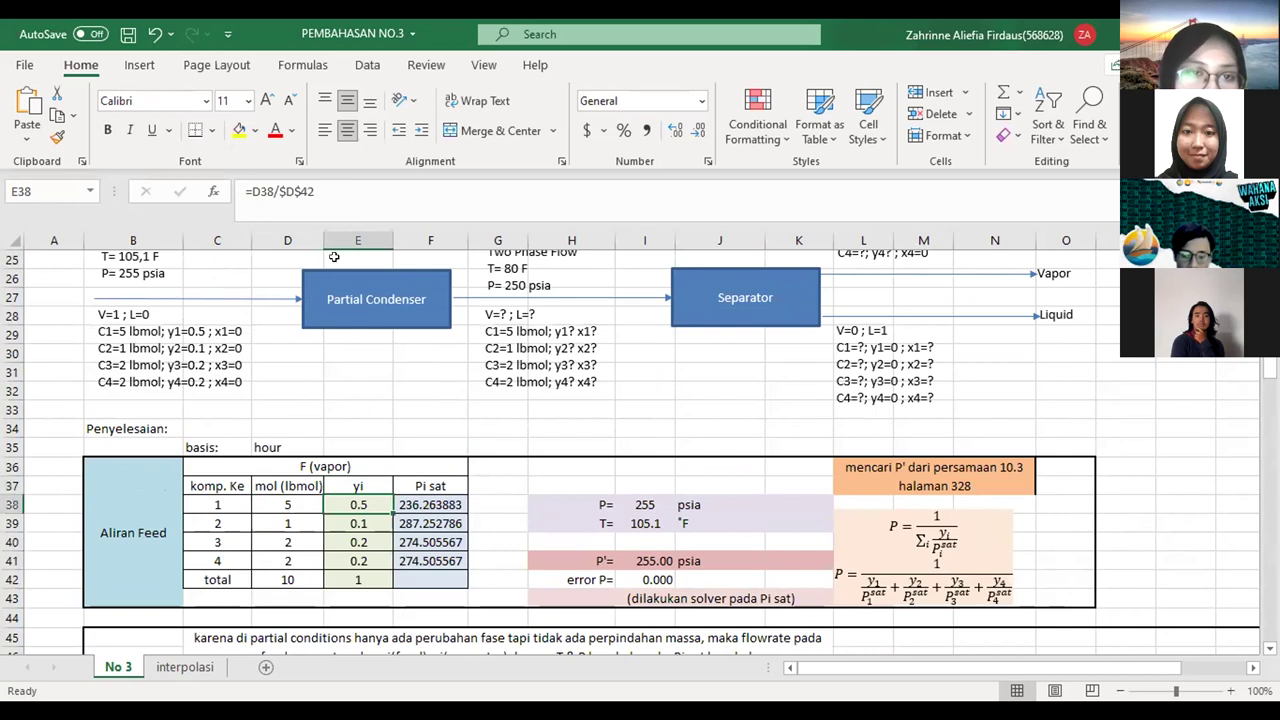
{"action": "left_click", "coordinate": [283, 191]}
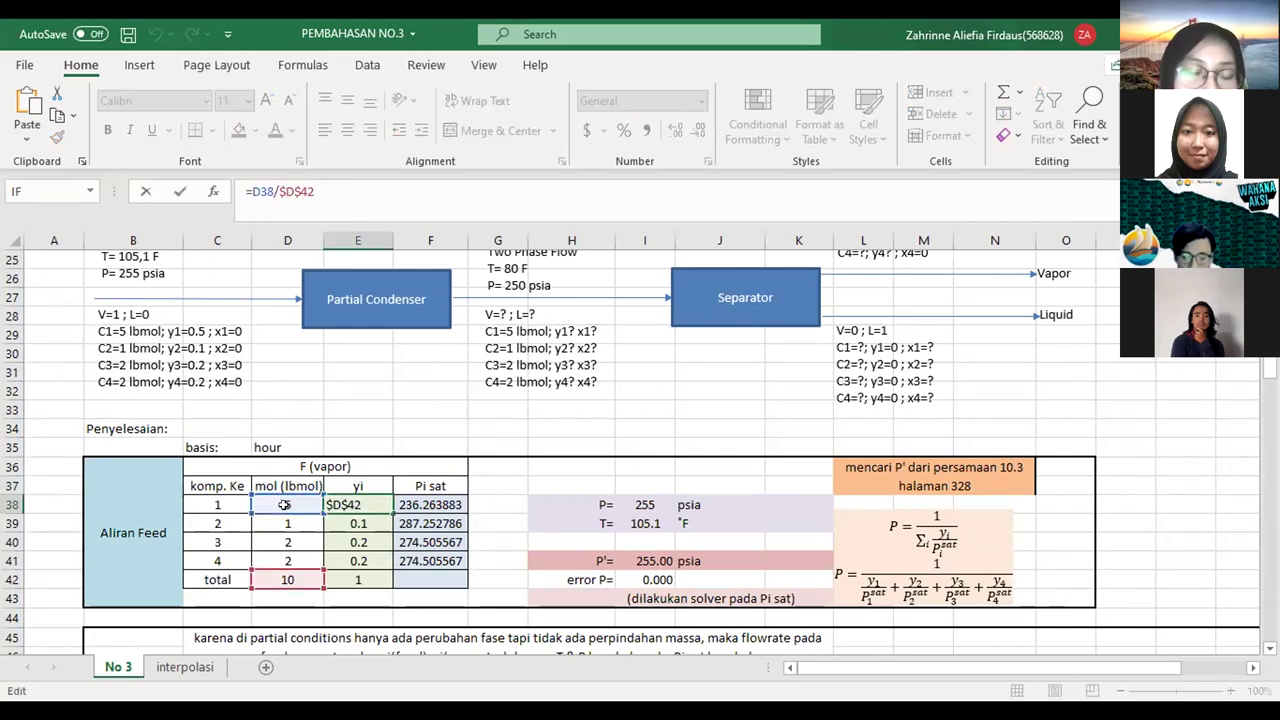
{"action": "key", "text": "Return"}
- Point out the feed's error P, P, T and P' cells beside the F (vapor) table
{"action": "key", "text": "Down"}
{"action": "key", "text": "Down"}
{"action": "key", "text": "Down"}
{"action": "key", "text": "Right"}
{"action": "key", "text": "Right"}
{"action": "key", "text": "Right"}
{"action": "key", "text": "Right"}
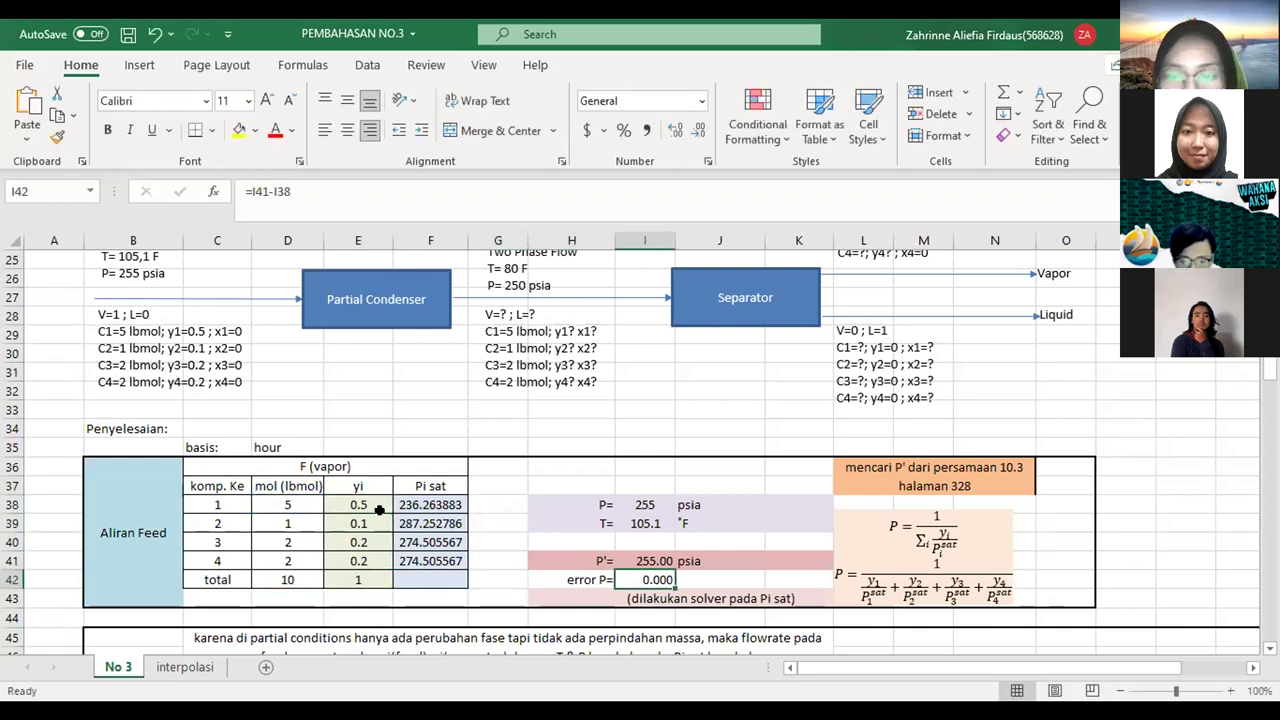
{"action": "key", "text": "Left"}
{"action": "key", "text": "Up"}
{"action": "key", "text": "Up"}
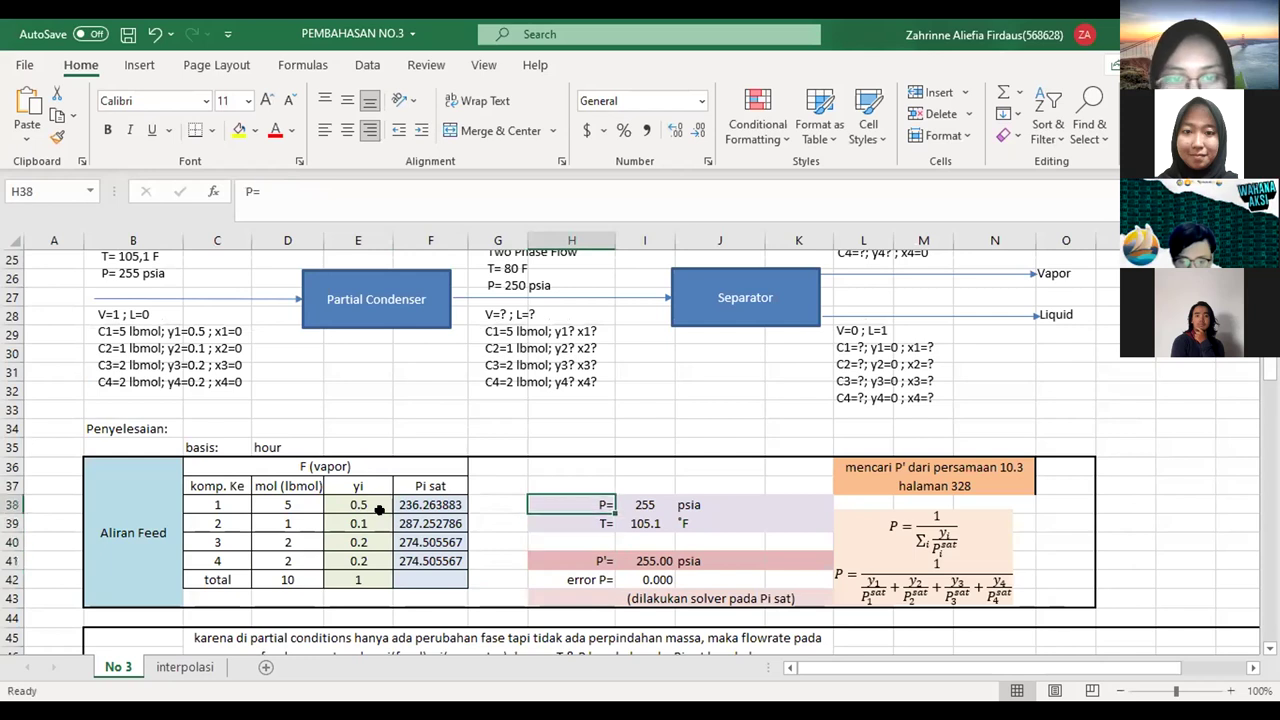
{"action": "key", "text": "Right"}
{"action": "key", "text": "Down"}
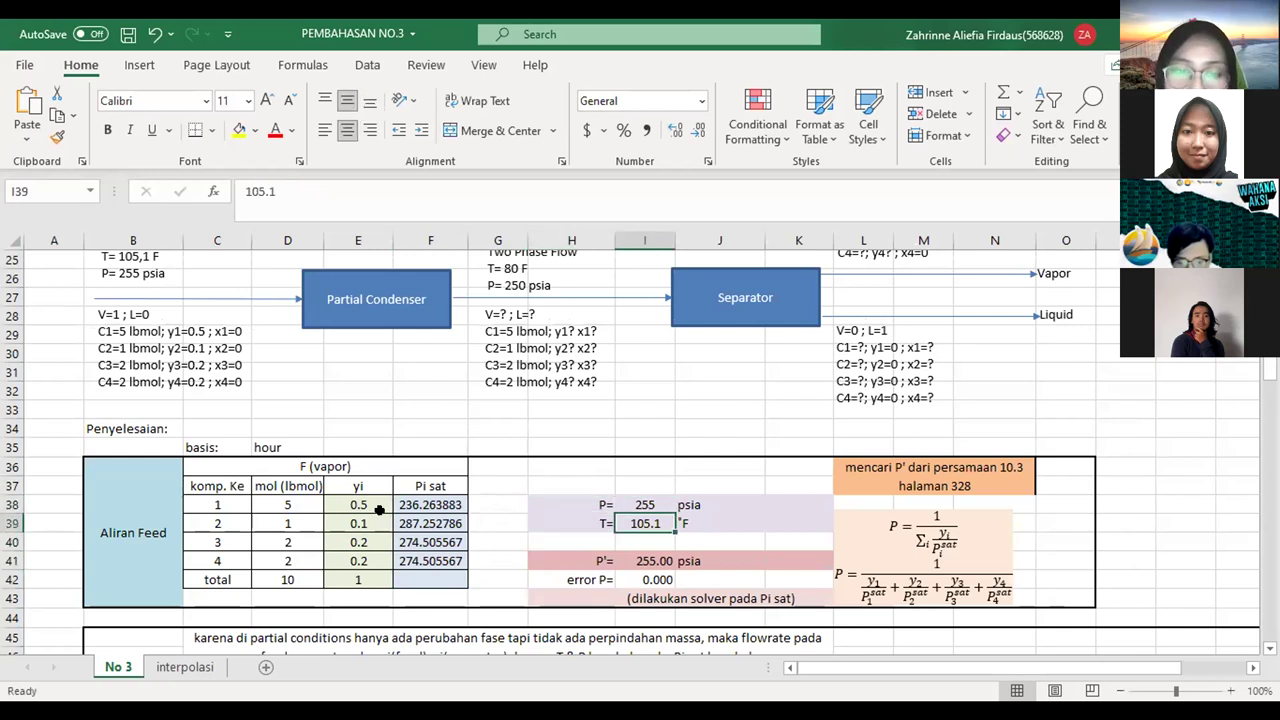
{"action": "key", "text": "Down"}
{"action": "key", "text": "Down"}
{"action": "key", "text": "Down"}
{"action": "key", "text": "Down"}
{"action": "key", "text": "Down"}
{"action": "key", "text": "Down"}
{"action": "key", "text": "Up"}
{"action": "key", "text": "Up"}
{"action": "key", "text": "Up"}
{"action": "key", "text": "Up"}
- Set the trial Pi sat of all four feed components to 300
{"action": "key", "text": "Left"}
{"action": "key", "text": "Left"}
{"action": "key", "text": "Left"}
{"action": "key", "text": "Up"}
{"action": "key", "text": "Up"}
{"action": "key", "text": "Up"}
{"action": "key", "text": "Down"}
{"action": "key", "text": "Up"}
{"action": "type", "text": "300"}
{"action": "key", "text": "Return"}
{"action": "type", "text": "300"}
{"action": "key", "text": "Return"}
{"action": "type", "text": "300"}
{"action": "key", "text": "Return"}
{"action": "type", "text": "300"}
{"action": "key", "text": "Return"}
{"action": "key", "text": "Up"}
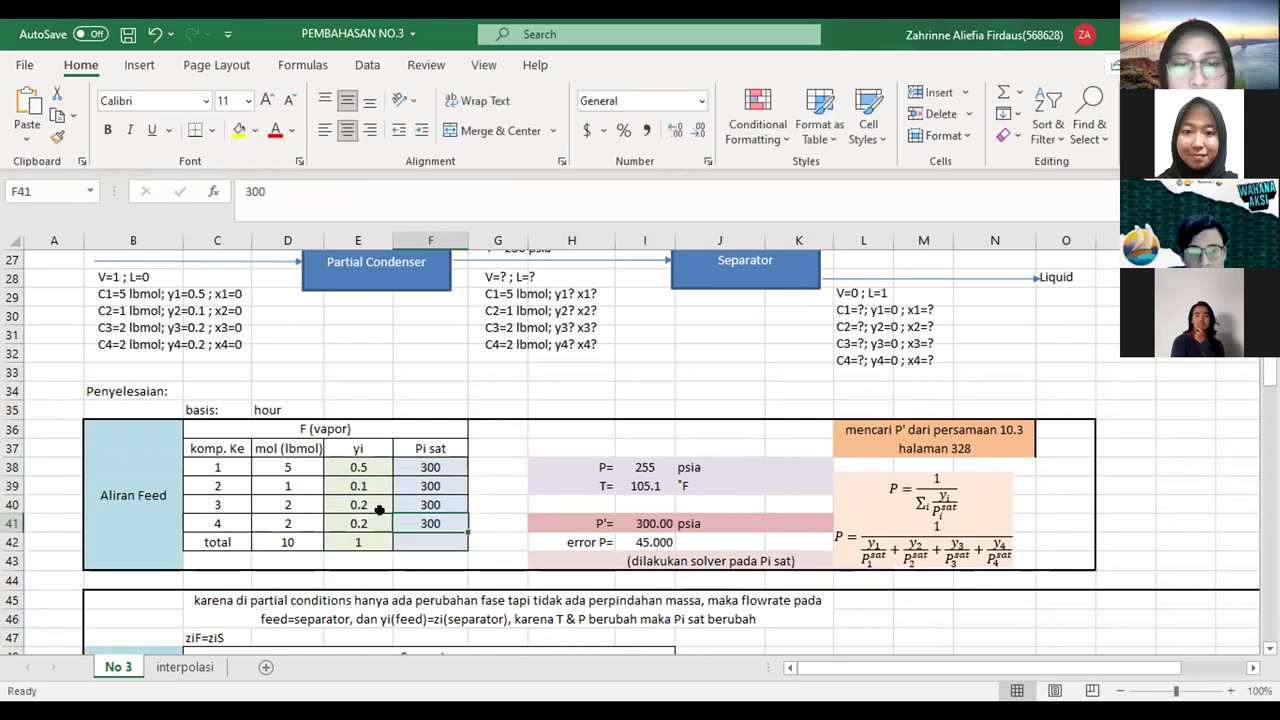
- Compare the feed's calculated P' cell with the given P and T cells above it
{"action": "left_click", "coordinate": [649, 519]}
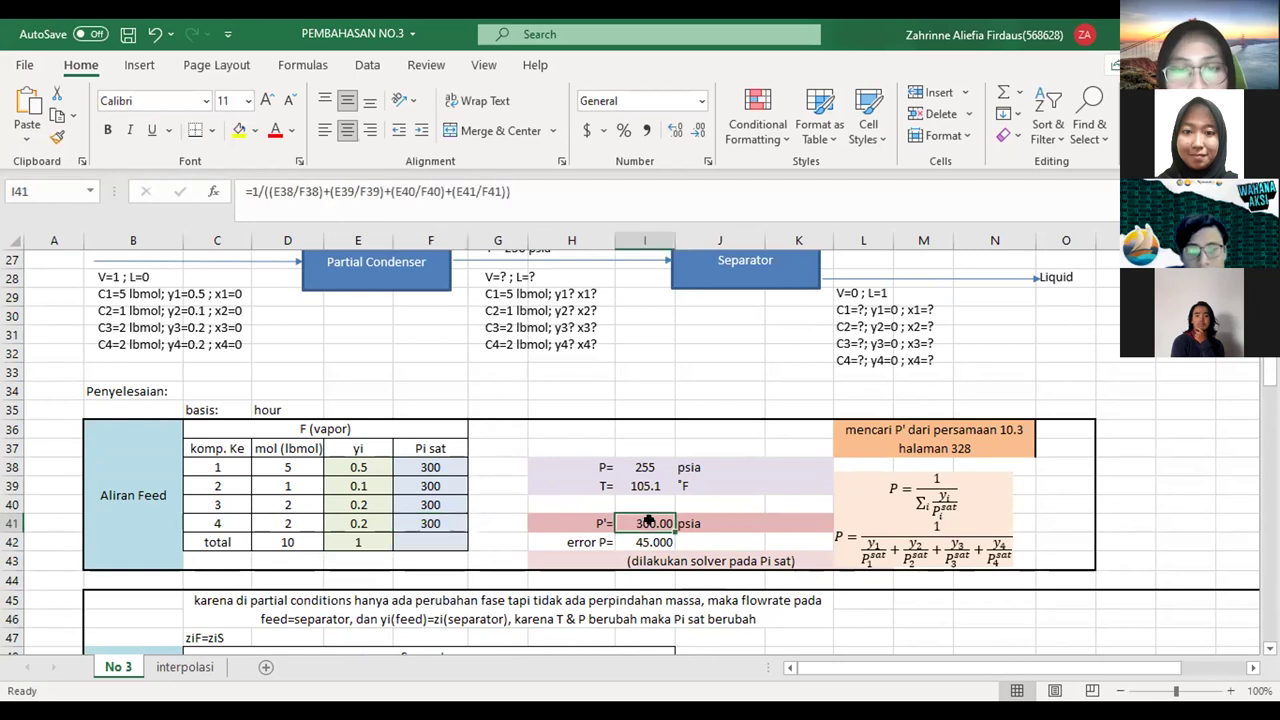
{"action": "left_click", "coordinate": [634, 466]}
{"action": "left_click_drag", "start_coordinate": [568, 464], "coordinate": [703, 494]}
{"action": "left_click", "coordinate": [645, 523]}
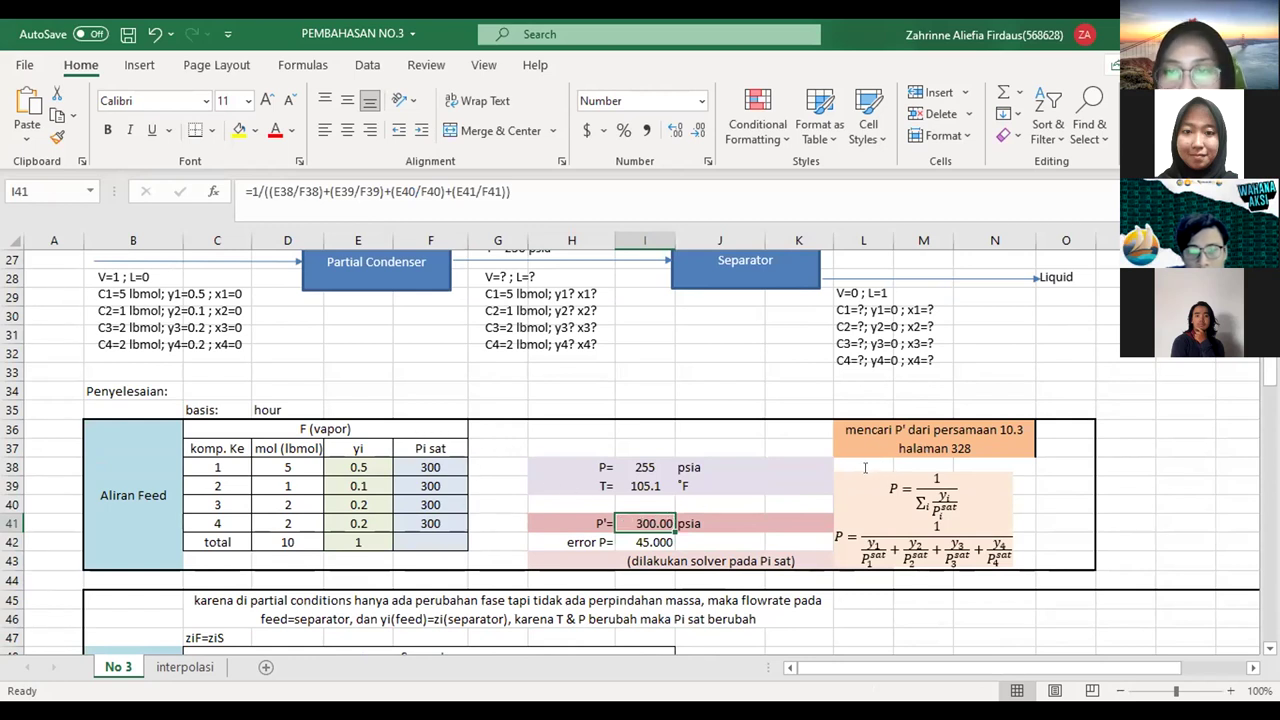
- Move the P equation box slightly upward beneath the heading about equation 10.3, and reselect the P' cell
{"action": "left_click", "coordinate": [865, 467]}
{"action": "left_click_drag", "start_coordinate": [866, 465], "coordinate": [873, 451]}
{"action": "left_click", "coordinate": [655, 524]}
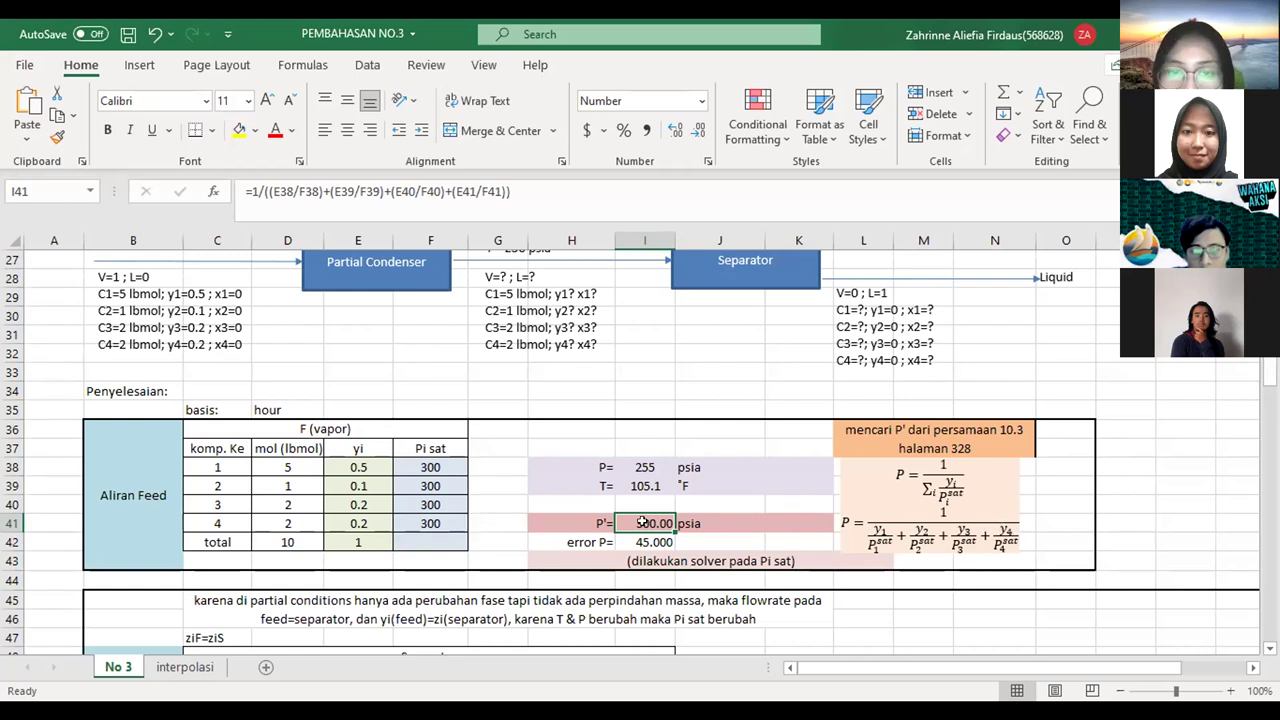
- Inspect the P' formula's referenced yi and Pi sat cells, and check how error P relates P' to P
{"action": "left_click", "coordinate": [389, 191]}
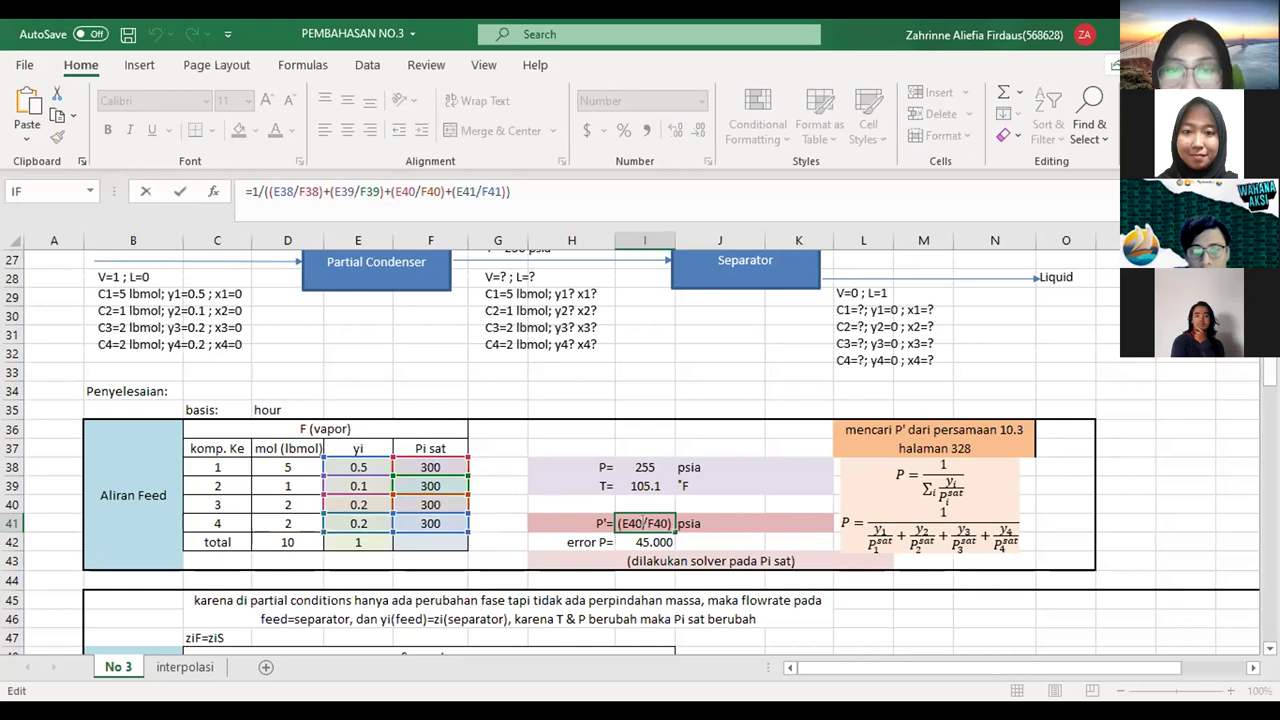
{"action": "key", "text": "Escape"}
{"action": "key", "text": "Down"}
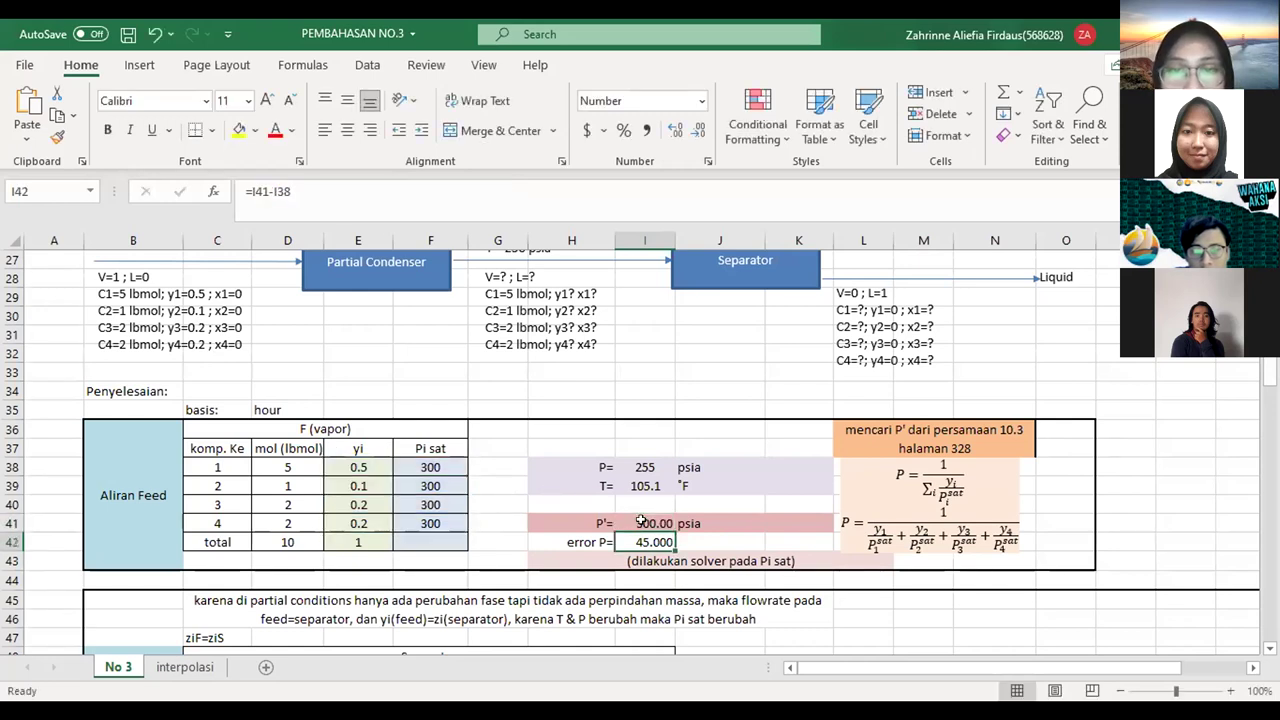
{"action": "left_click", "coordinate": [638, 465]}
{"action": "left_click", "coordinate": [641, 524]}
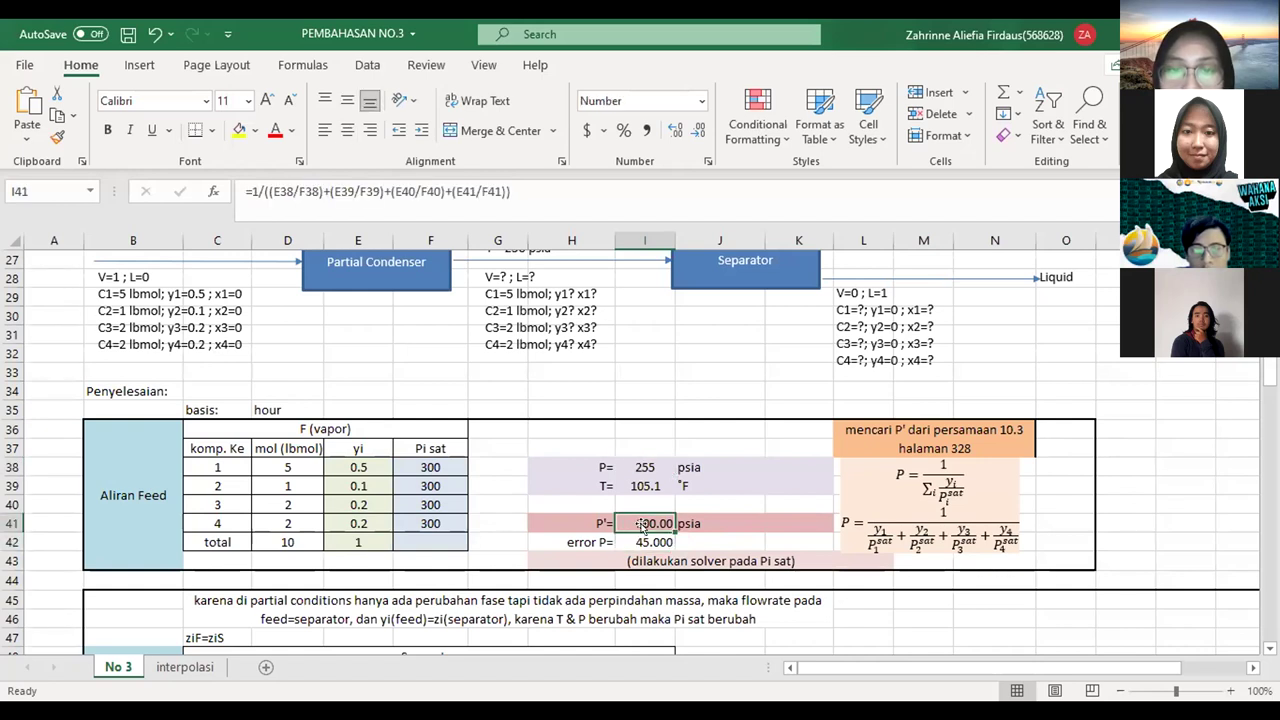
{"action": "left_click", "coordinate": [640, 540]}
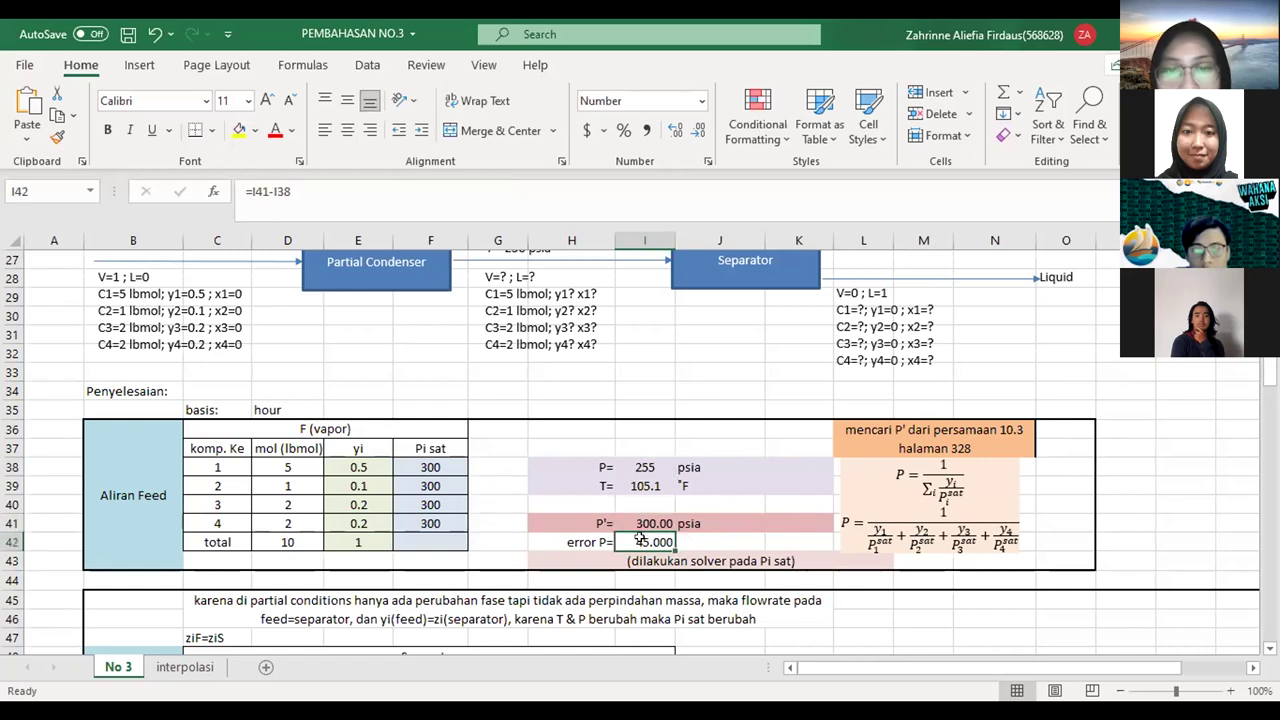
- Open Solver and reset all of its options and cell selections
{"action": "left_click", "coordinate": [368, 65]}
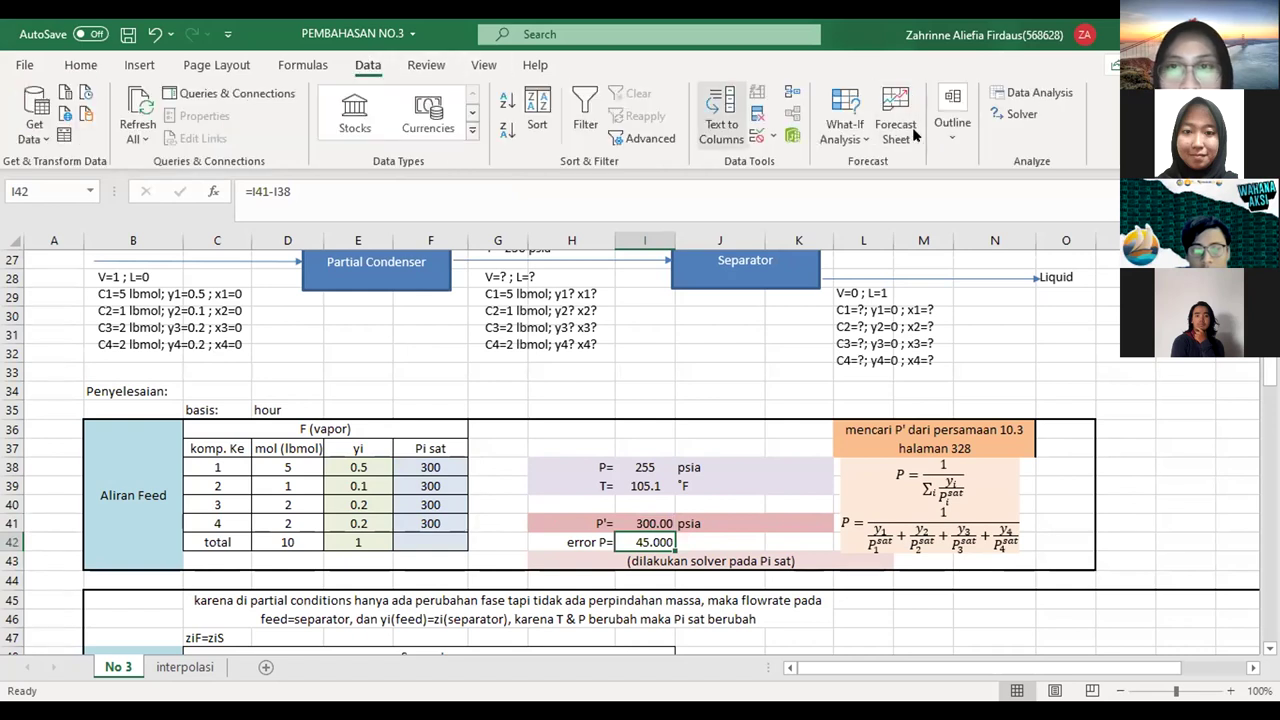
{"action": "left_click", "coordinate": [1020, 116]}
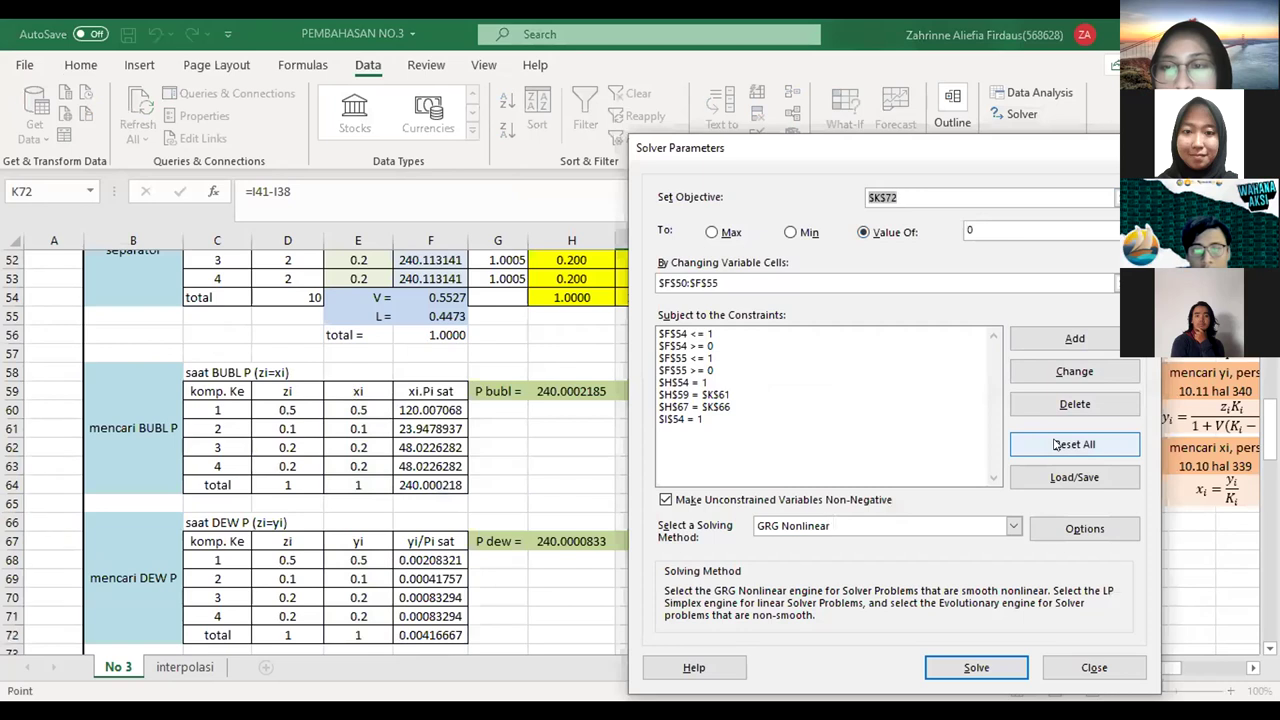
{"action": "left_click", "coordinate": [1055, 444]}
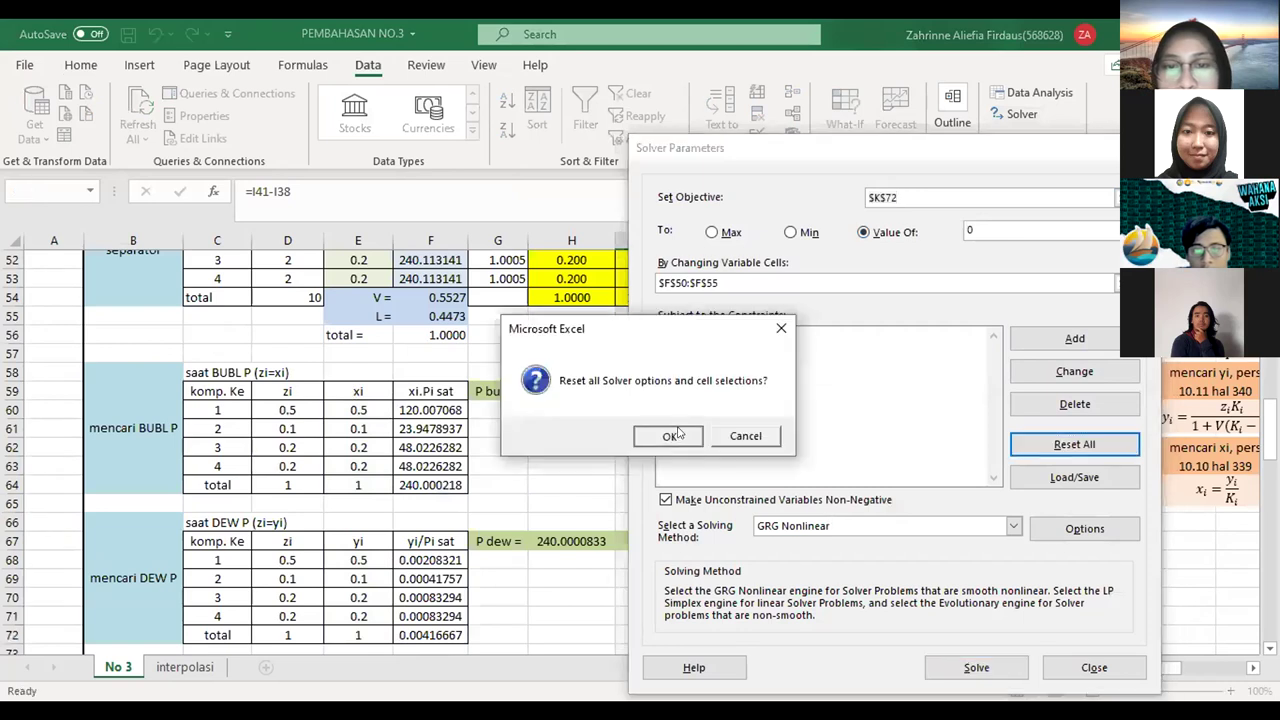
{"action": "left_click", "coordinate": [672, 436]}
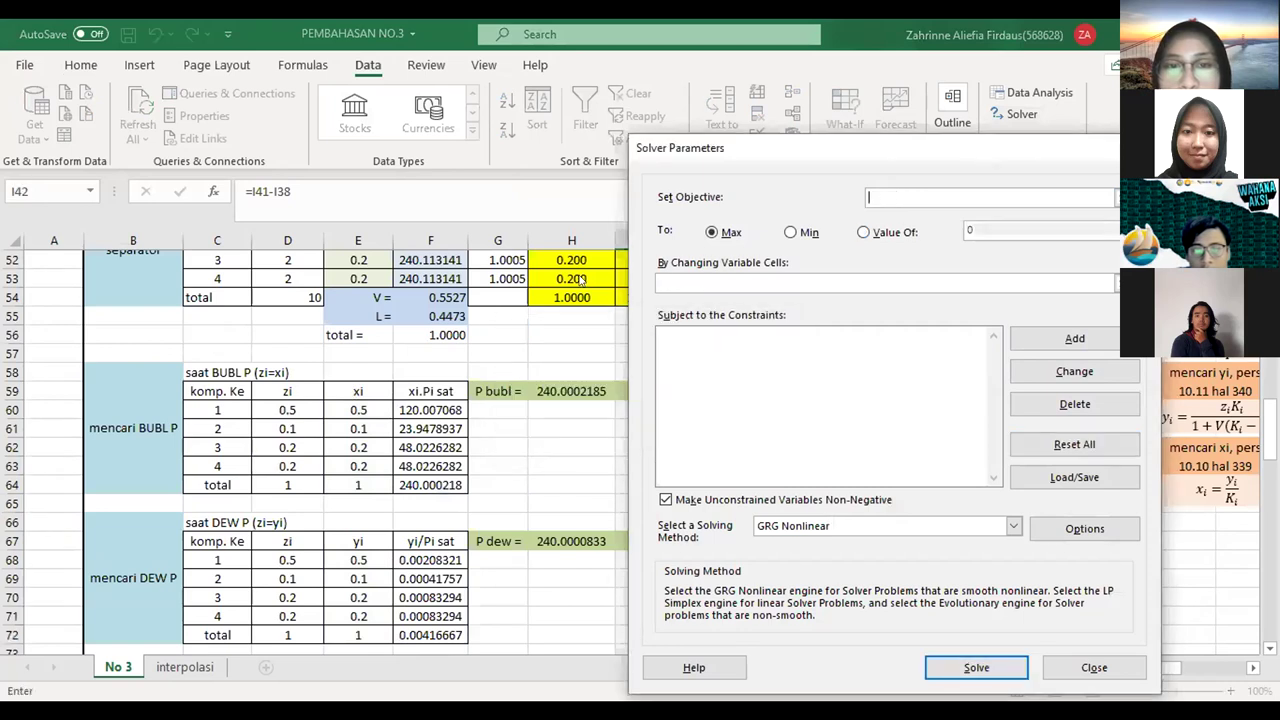
- Set the Solver objective to the feed's error P cell I42 with a target value of 0
{"action": "left_click_drag", "start_coordinate": [760, 147], "coordinate": [259, 150]}
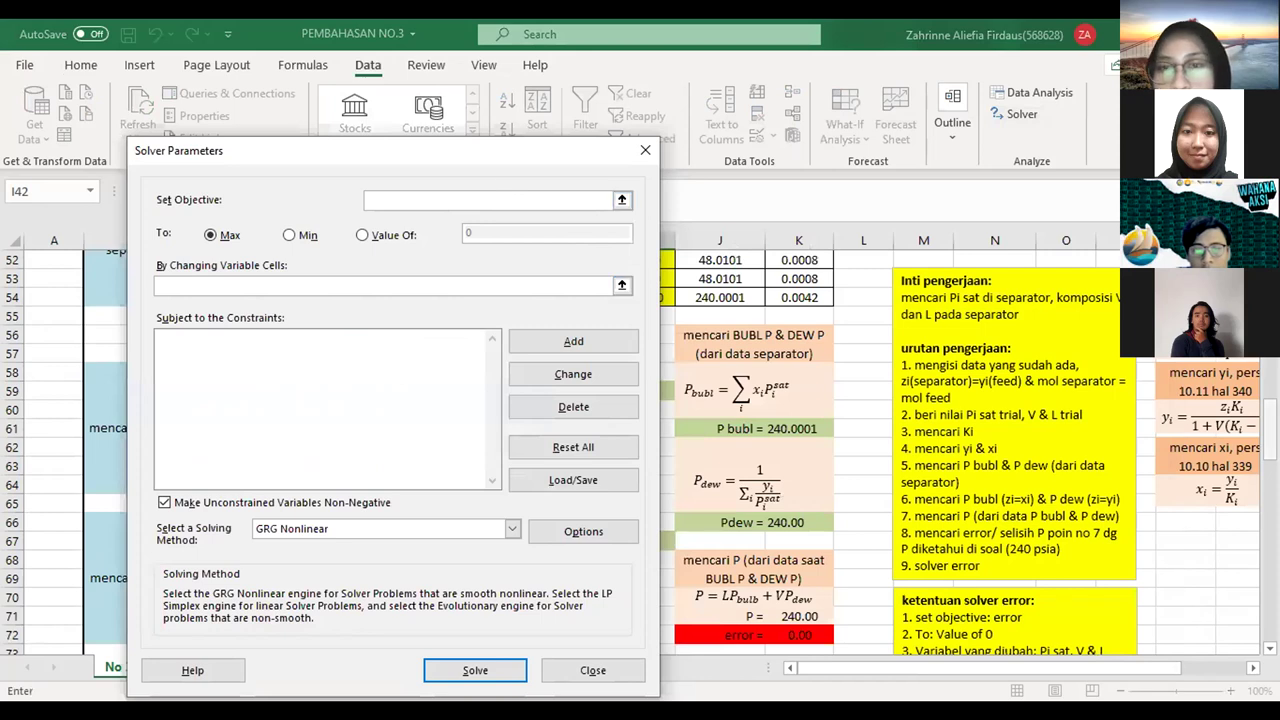
{"action": "scroll", "coordinate": [900, 450], "scroll_direction": "up", "scroll_amount": 9}
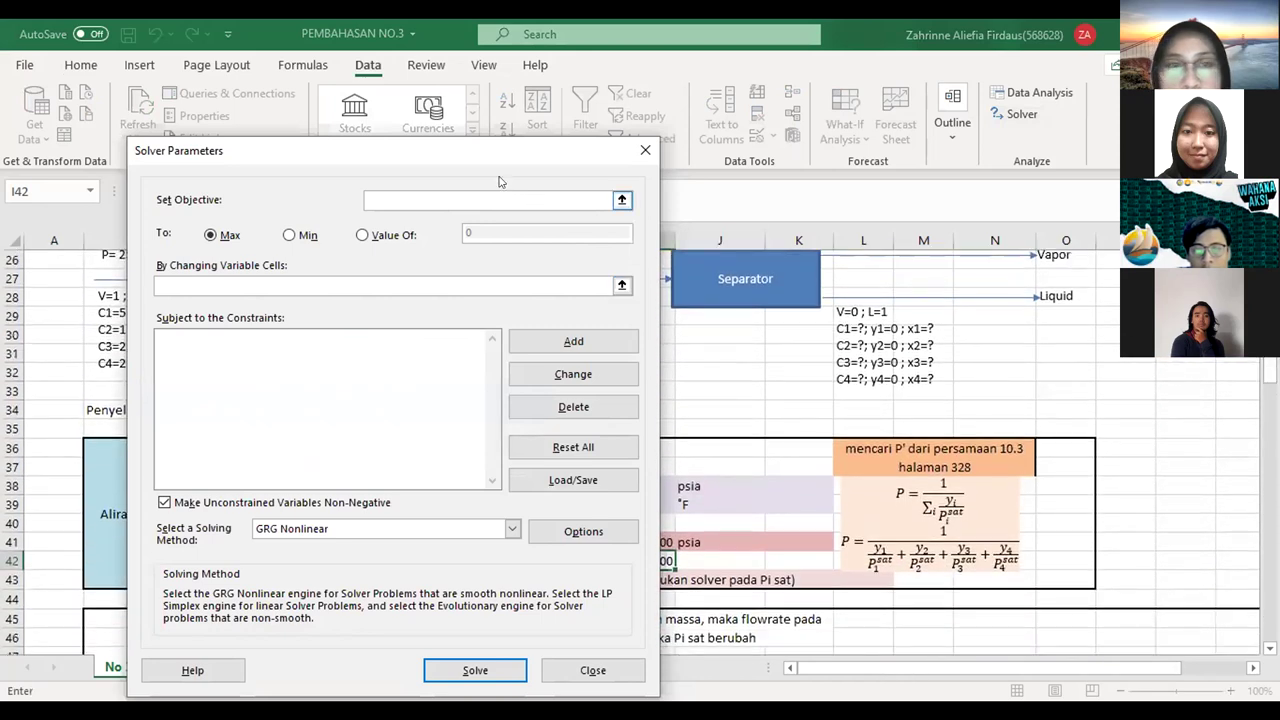
{"action": "left_click_drag", "start_coordinate": [466, 150], "coordinate": [336, 134]}
{"action": "left_click", "coordinate": [627, 561]}
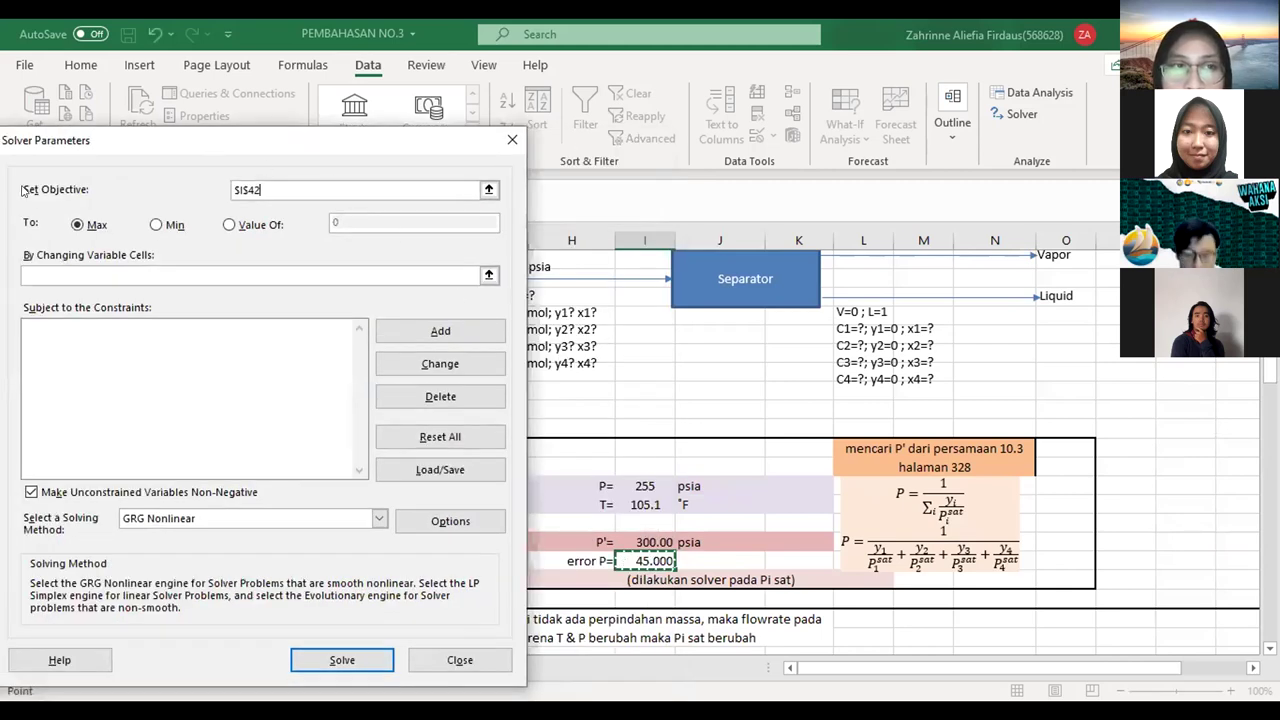
{"action": "left_click", "coordinate": [229, 224]}
{"action": "left_click", "coordinate": [373, 221]}
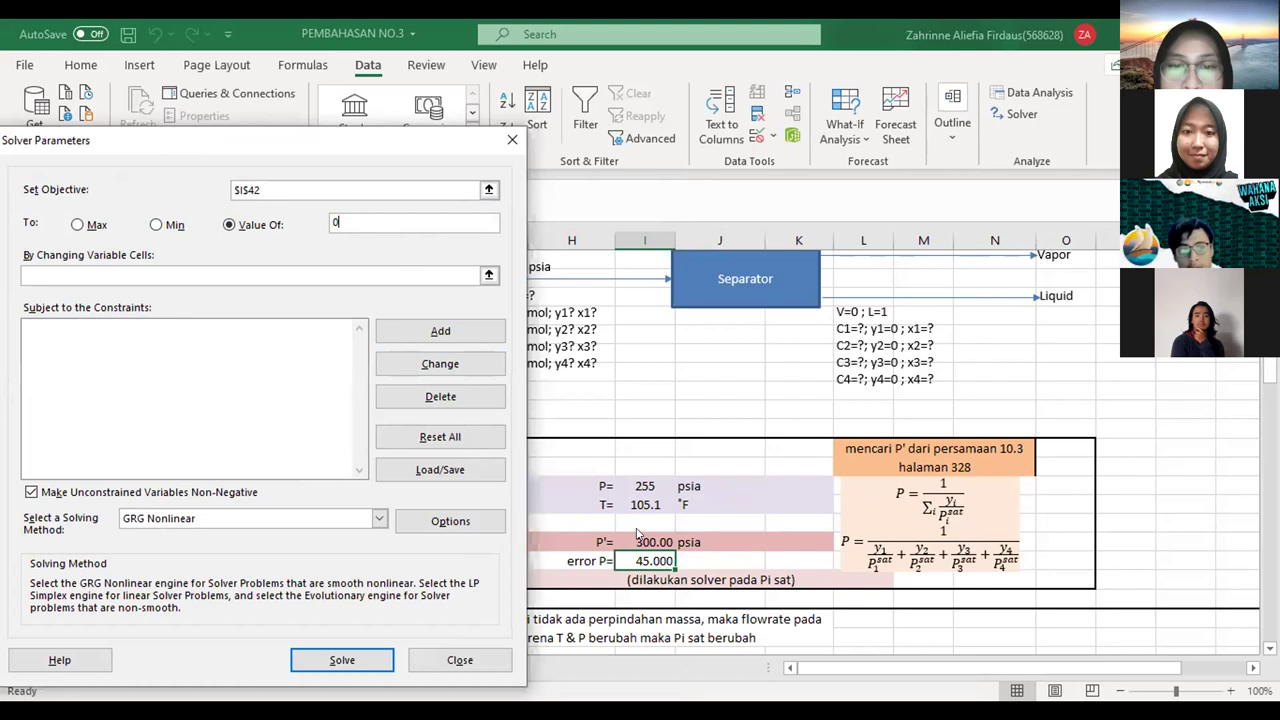
- Use the four feed Pi sat cells F38:F41 as the variable cells, run Solver and keep the solution
{"action": "left_click", "coordinate": [162, 275]}
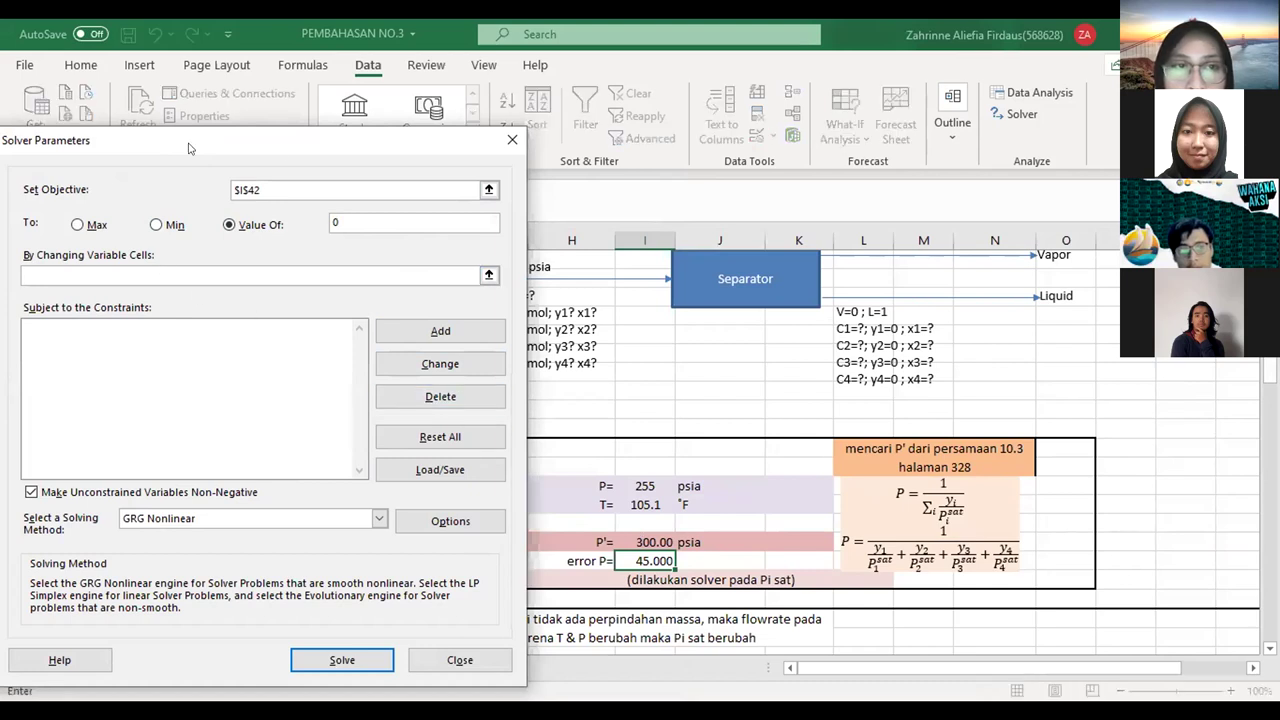
{"action": "left_click_drag", "start_coordinate": [190, 148], "coordinate": [281, 151]}
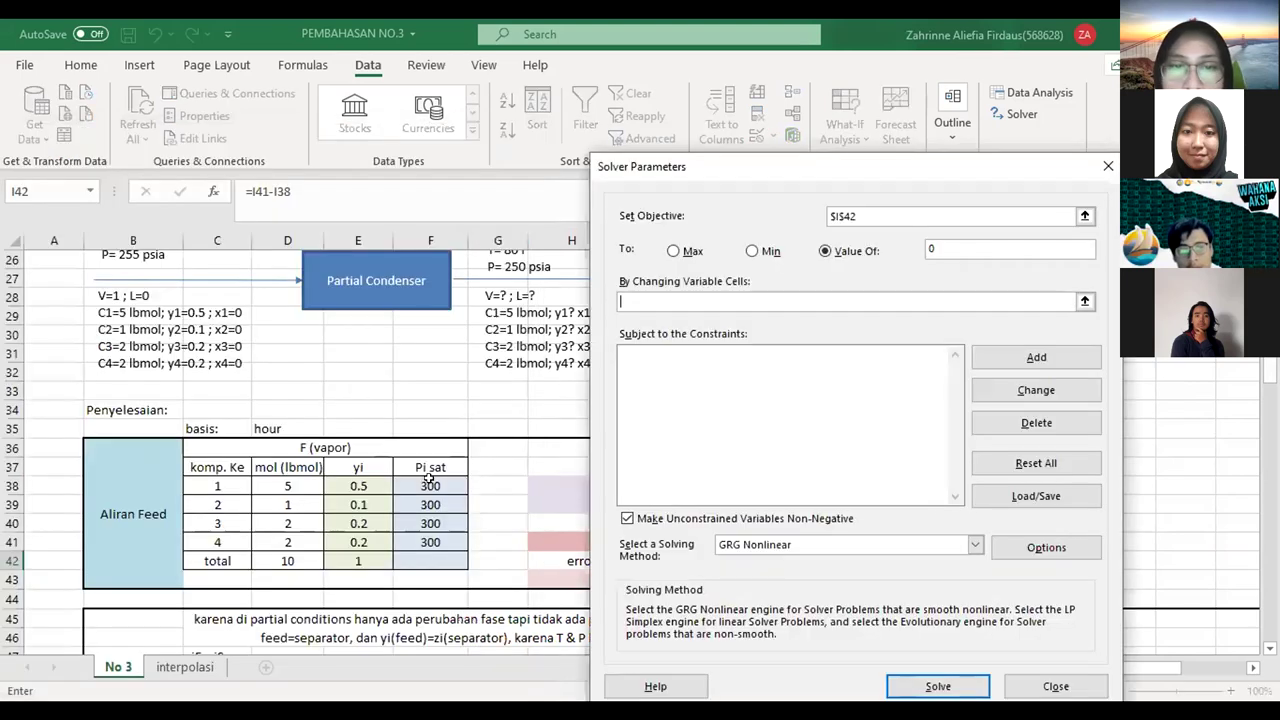
{"action": "left_click", "coordinate": [429, 482]}
{"action": "left_click_drag", "start_coordinate": [429, 482], "coordinate": [425, 542]}
{"action": "left_click", "coordinate": [922, 688]}
{"action": "left_click", "coordinate": [423, 406]}
{"action": "left_click", "coordinate": [474, 487]}
{"action": "left_click", "coordinate": [466, 487]}
- Bring the flow diagram back into view together with the solved Aliran Feed table
{"action": "key", "text": "Down"}
{"action": "key", "text": "Up"}
{"action": "key", "text": "Up"}
{"action": "key", "text": "Up"}
{"action": "key", "text": "Up"}
{"action": "key", "text": "Up"}
{"action": "key", "text": "Up"}
{"action": "key", "text": "Up"}
{"action": "key", "text": "Up"}
{"action": "key", "text": "Up"}
{"action": "key", "text": "Up"}
{"action": "key", "text": "Up"}
{"action": "key", "text": "Up"}
{"action": "key", "text": "Up"}
{"action": "key", "text": "Up"}
{"action": "key", "text": "Up"}
{"action": "key", "text": "Up"}
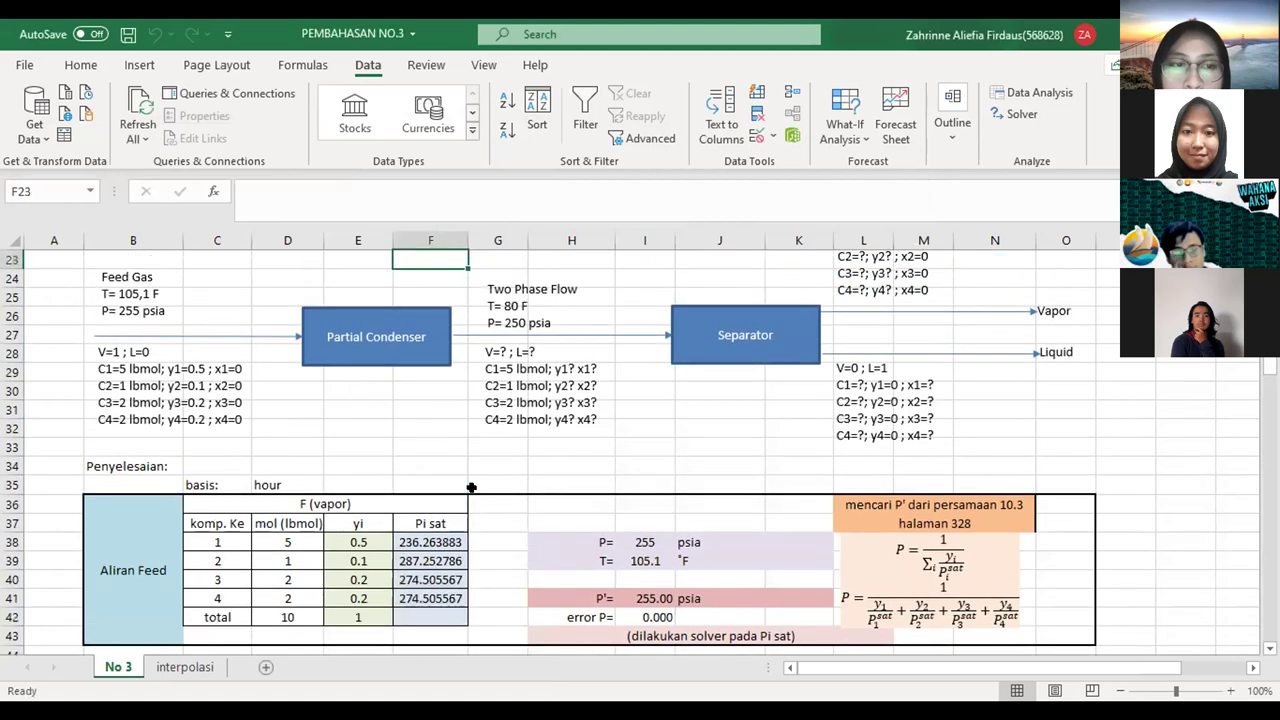
{"action": "left_click", "coordinate": [446, 462]}
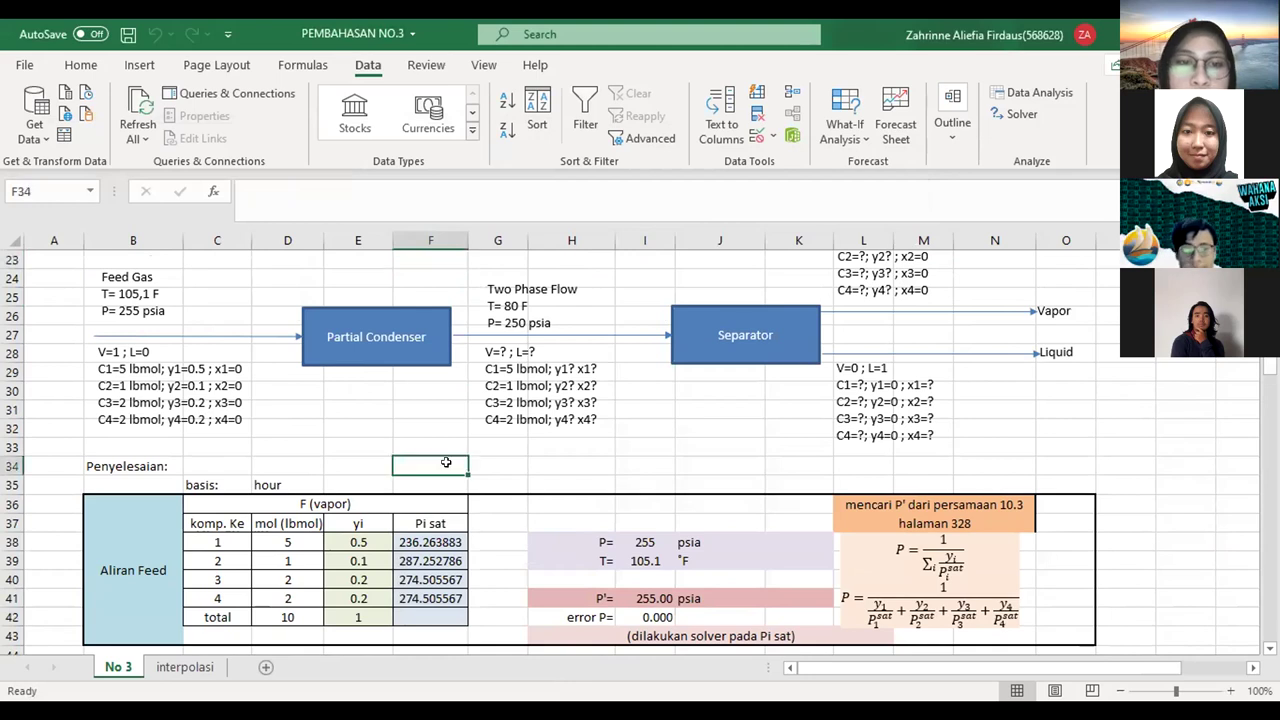
- Examine the compositions given for the separator's vapor and liquid outlet streams in the flow diagram
{"action": "key", "text": "Up"}
{"action": "key", "text": "Up"}
{"action": "key", "text": "Up"}
{"action": "key", "text": "Up"}
{"action": "key", "text": "Up"}
{"action": "key", "text": "Up"}
{"action": "key", "text": "Up"}
{"action": "key", "text": "Up"}
{"action": "key", "text": "Up"}
{"action": "key", "text": "Up"}
{"action": "key", "text": "Up"}
{"action": "key", "text": "Up"}
{"action": "key", "text": "Up"}
{"action": "key", "text": "Up"}
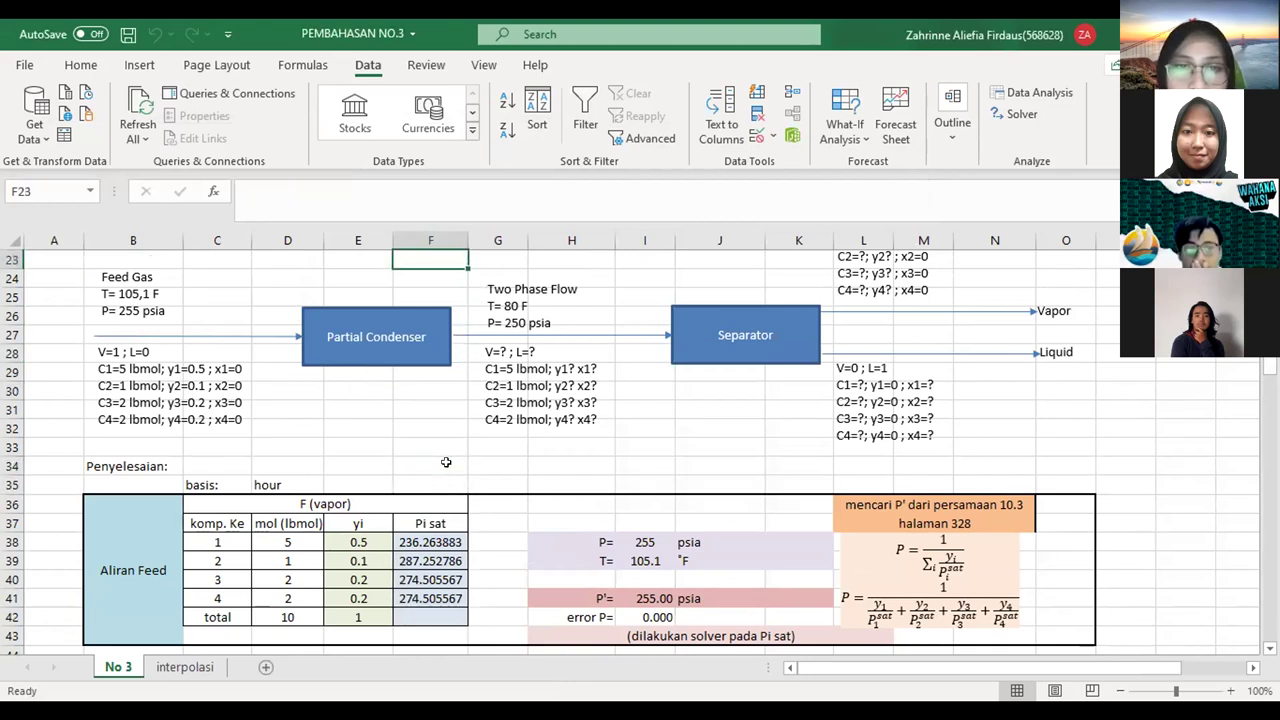
{"action": "key", "text": "Up"}
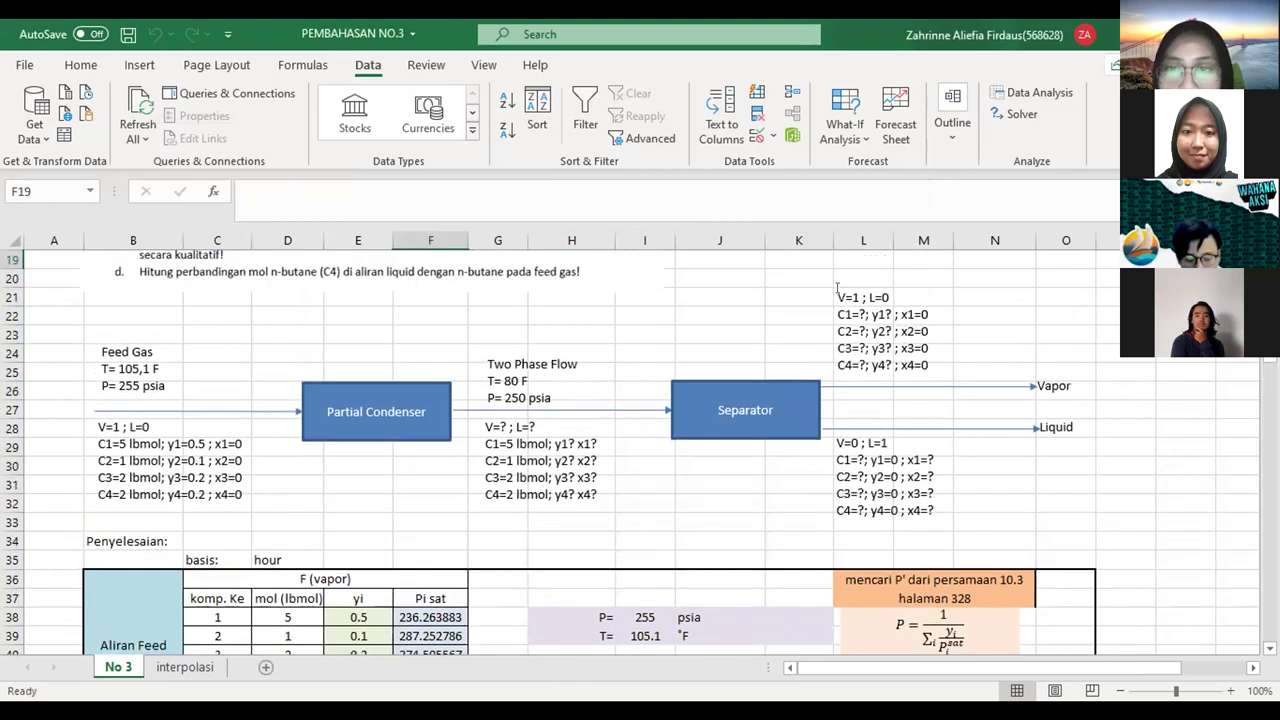
{"action": "left_click", "coordinate": [838, 292]}
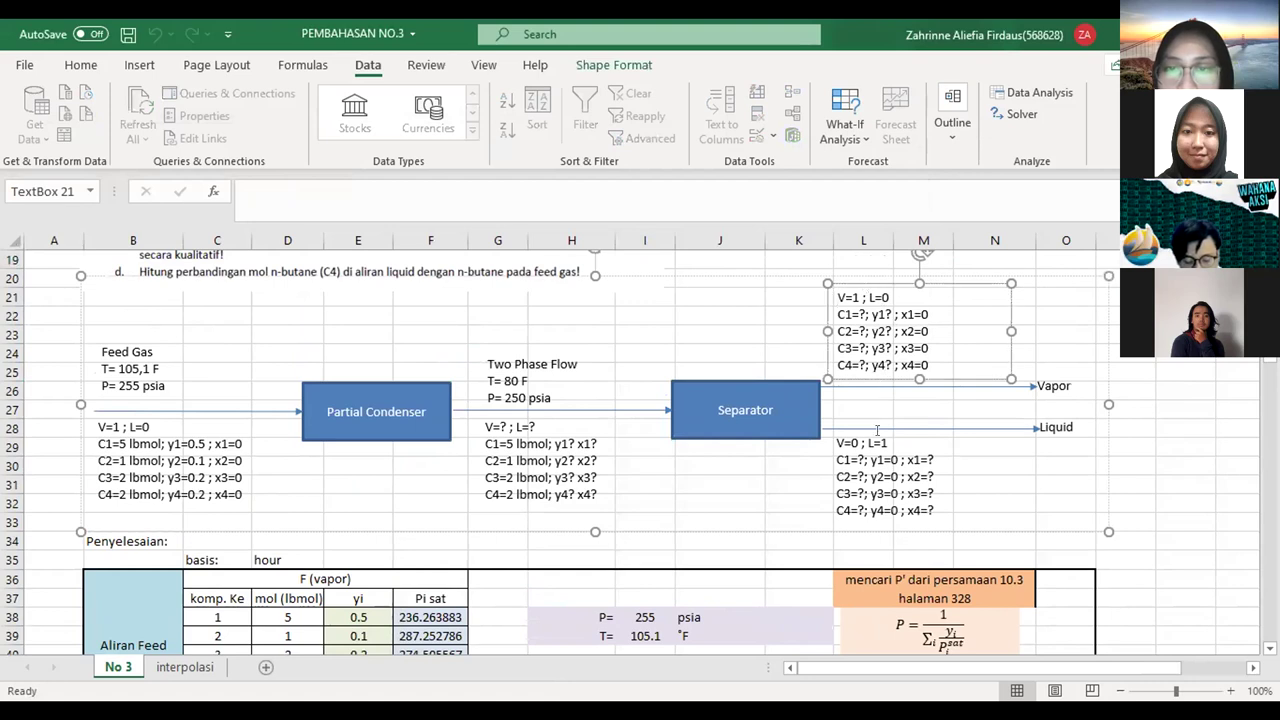
{"action": "left_click", "coordinate": [868, 431]}
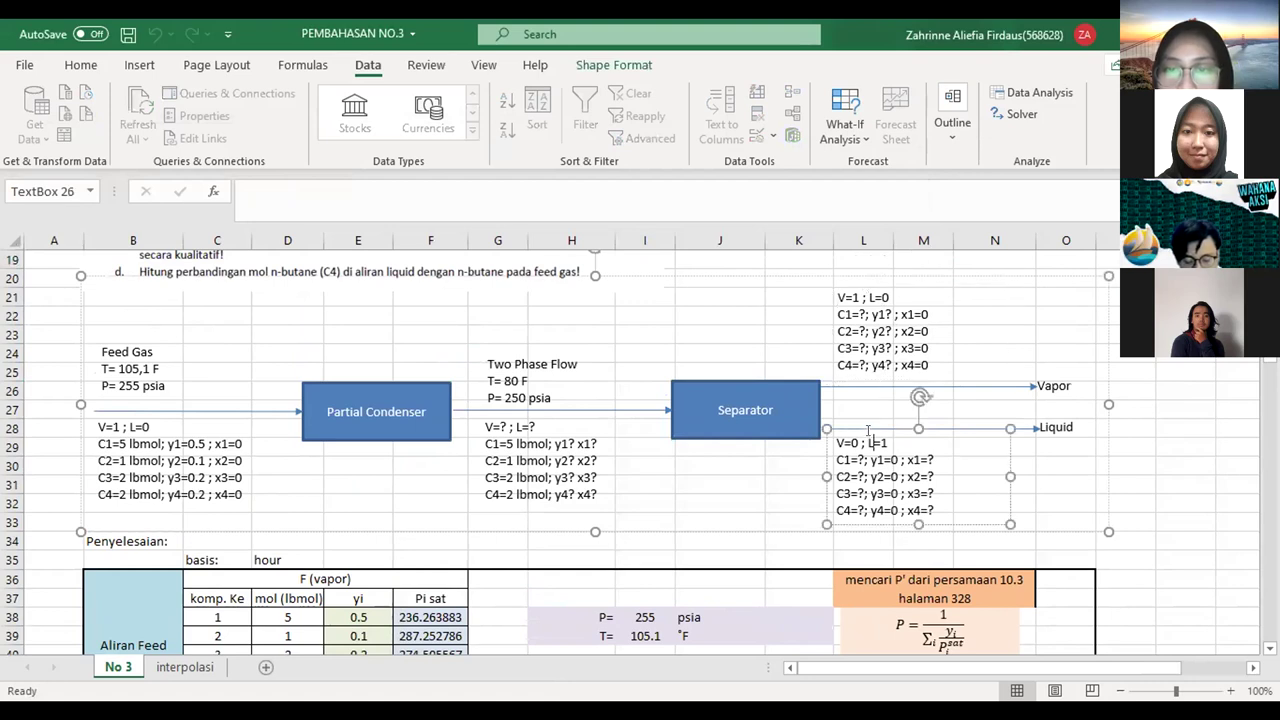
{"action": "left_click", "coordinate": [1180, 392]}
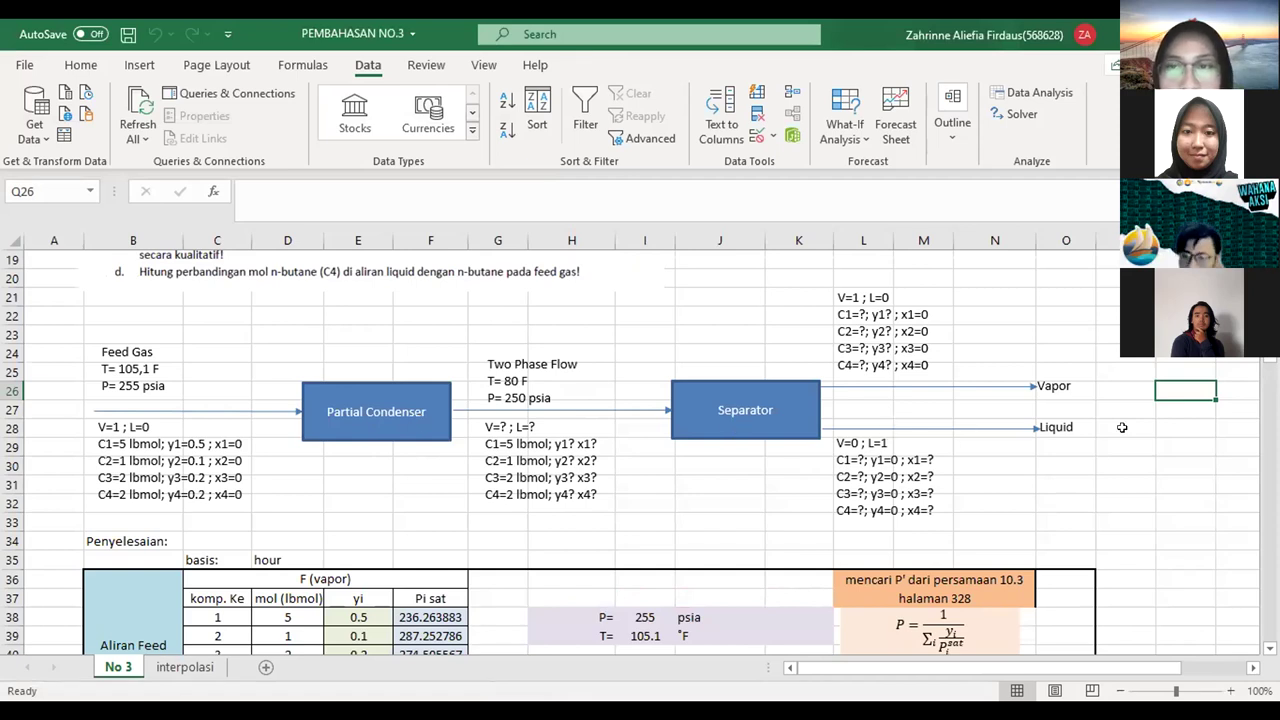
- Review the two-phase flow stream's conditions and compositions between the partial condenser and the separator
{"action": "key", "text": "Left"}
{"action": "key", "text": "Left"}
{"action": "key", "text": "Left"}
{"action": "key", "text": "Left"}
{"action": "key", "text": "Left"}
{"action": "key", "text": "Left"}
{"action": "key", "text": "Left"}
{"action": "key", "text": "Left"}
{"action": "key", "text": "Up"}
{"action": "key", "text": "Up"}
{"action": "key", "text": "Up"}
{"action": "key", "text": "Left"}
{"action": "key", "text": "Left"}
{"action": "key", "text": "Down"}
{"action": "key", "text": "Down"}
{"action": "key", "text": "Down"}
{"action": "key", "text": "Down"}
{"action": "key", "text": "Down"}
{"action": "key", "text": "Down"}
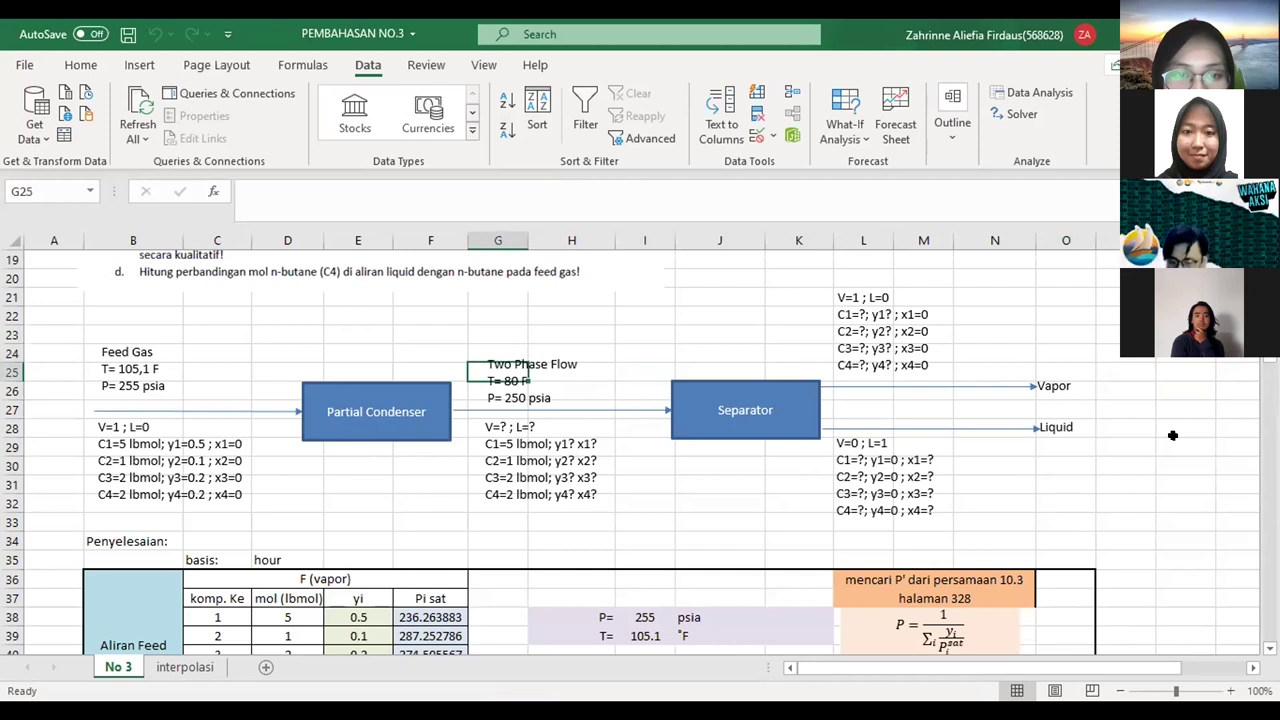
{"action": "key", "text": "Down"}
{"action": "key", "text": "Down"}
{"action": "key", "text": "Down"}
{"action": "key", "text": "Down"}
{"action": "key", "text": "Down"}
{"action": "key", "text": "Down"}
{"action": "key", "text": "Down"}
{"action": "key", "text": "Down"}
{"action": "key", "text": "Down"}
{"action": "key", "text": "Up"}
{"action": "key", "text": "Up"}
{"action": "key", "text": "Up"}
{"action": "key", "text": "Up"}
{"action": "key", "text": "Up"}
{"action": "key", "text": "Up"}
{"action": "key", "text": "Up"}
{"action": "key", "text": "Up"}
{"action": "key", "text": "Up"}
{"action": "key", "text": "Up"}
{"action": "key", "text": "Up"}
{"action": "key", "text": "Up"}
{"action": "key", "text": "Up"}
{"action": "key", "text": "Up"}
{"action": "key", "text": "Up"}
{"action": "key", "text": "Up"}
{"action": "key", "text": "Up"}
{"action": "key", "text": "Up"}
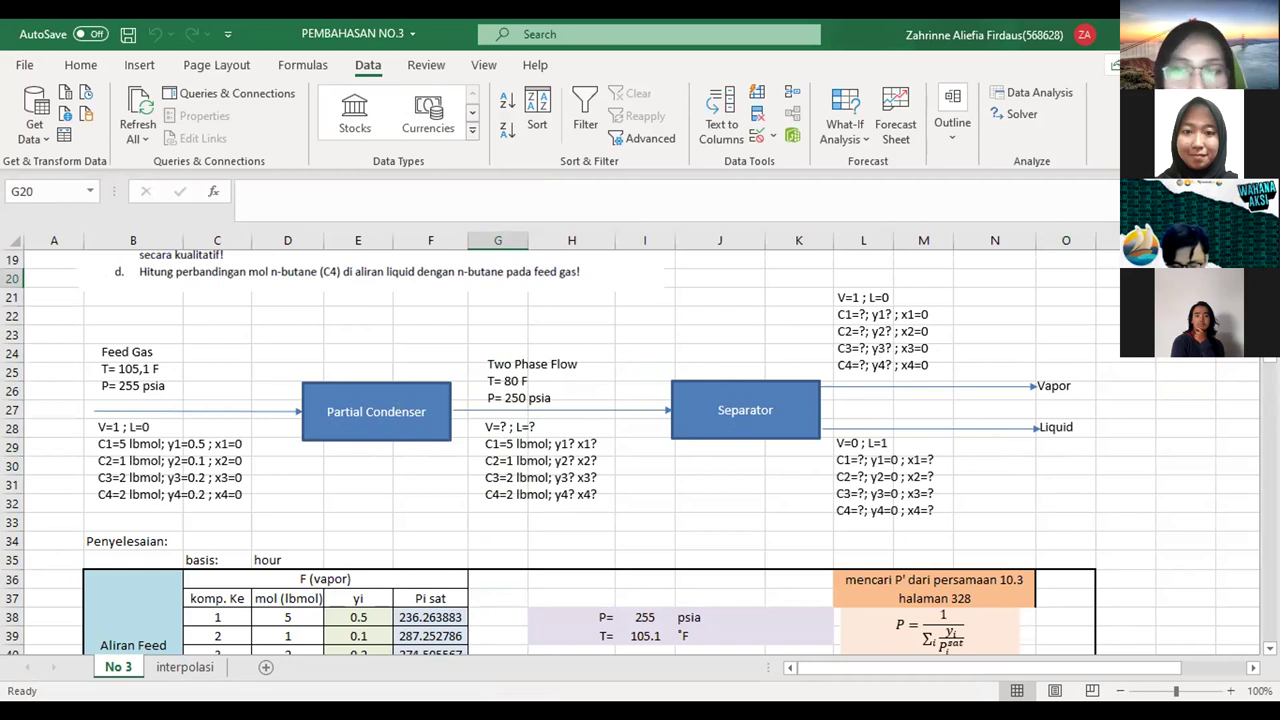
{"action": "left_click", "coordinate": [1107, 315]}
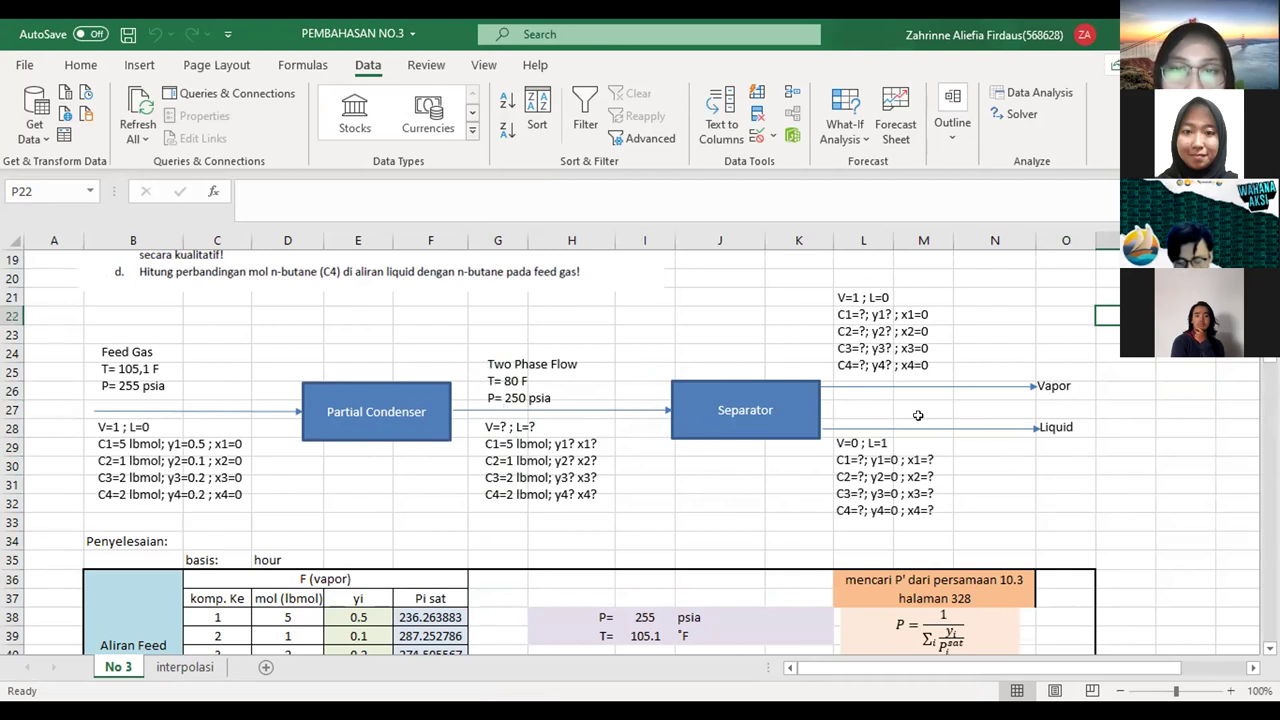
- Go to the Aliran di separator section and select the explanatory note in C45 above its table
{"action": "left_click", "coordinate": [1170, 449]}
{"action": "key", "text": "Down"}
{"action": "key", "text": "Down"}
{"action": "key", "text": "Down"}
{"action": "key", "text": "Down"}
{"action": "key", "text": "Down"}
{"action": "key", "text": "Down"}
{"action": "key", "text": "Down"}
{"action": "key", "text": "Down"}
{"action": "key", "text": "Down"}
{"action": "key", "text": "Down"}
{"action": "key", "text": "Down"}
{"action": "key", "text": "Down"}
{"action": "key", "text": "Down"}
{"action": "key", "text": "Down"}
{"action": "key", "text": "Down"}
{"action": "key", "text": "Down"}
{"action": "key", "text": "Down"}
{"action": "key", "text": "Down"}
{"action": "key", "text": "Down"}
{"action": "key", "text": "Down"}
{"action": "key", "text": "Down"}
{"action": "key", "text": "Down"}
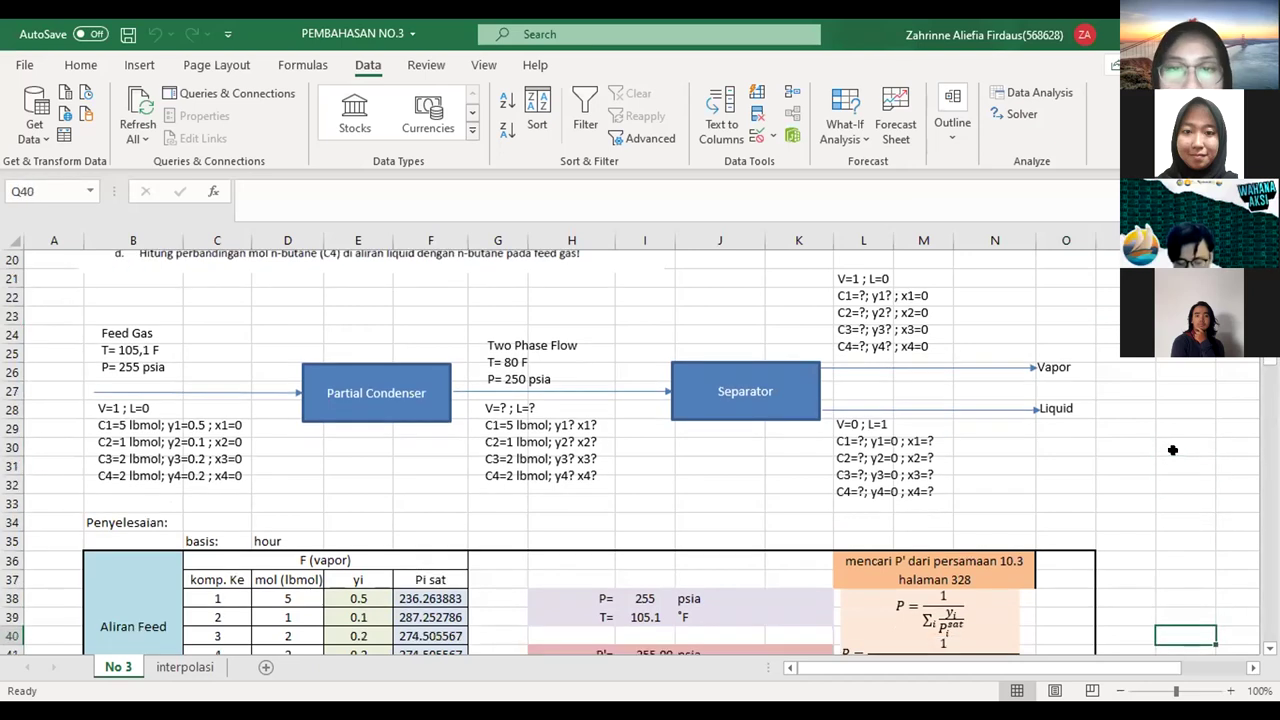
{"action": "key", "text": "Left"}
{"action": "key", "text": "Left"}
{"action": "key", "text": "Left"}
{"action": "key", "text": "Left"}
{"action": "key", "text": "Left"}
{"action": "key", "text": "Left"}
{"action": "key", "text": "Left"}
{"action": "key", "text": "Left"}
{"action": "key", "text": "Left"}
{"action": "key", "text": "Left"}
{"action": "key", "text": "Left"}
{"action": "key", "text": "Left"}
{"action": "key", "text": "Down"}
{"action": "key", "text": "Down"}
{"action": "key", "text": "Down"}
{"action": "key", "text": "Down"}
{"action": "key", "text": "Down"}
{"action": "key", "text": "Down"}
{"action": "key", "text": "Down"}
{"action": "key", "text": "Down"}
{"action": "key", "text": "Down"}
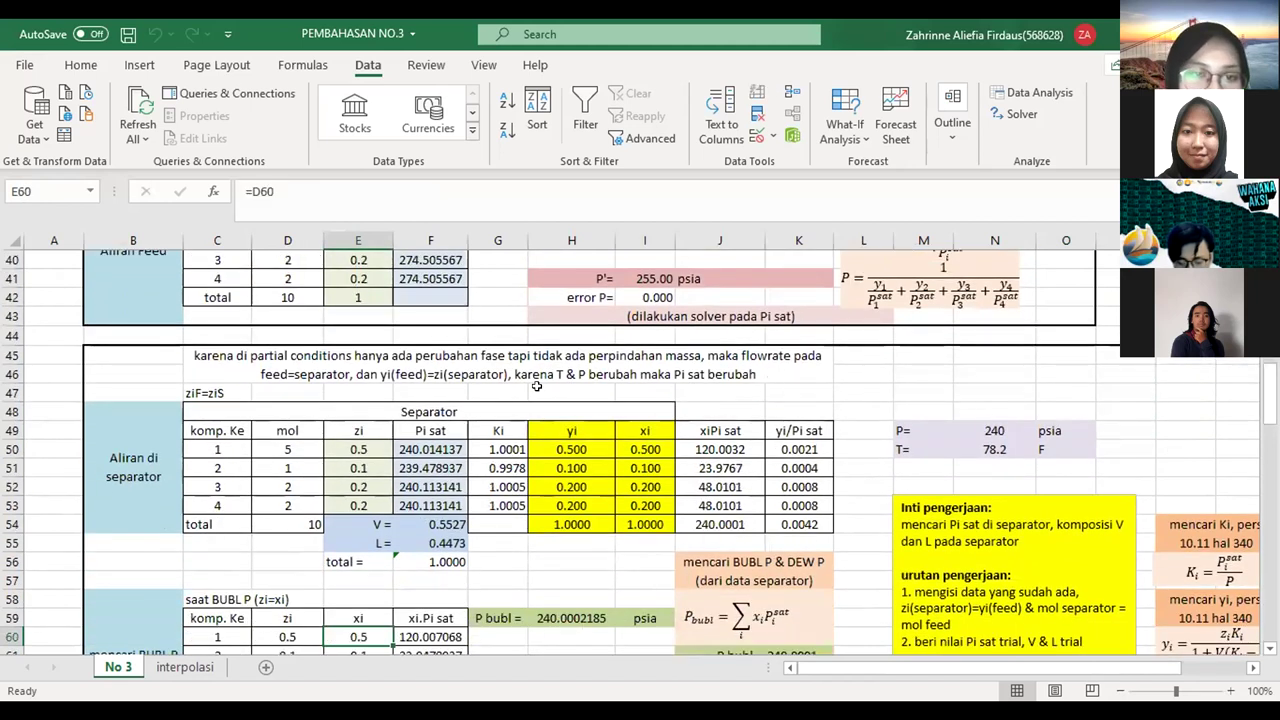
{"action": "left_click", "coordinate": [370, 360]}
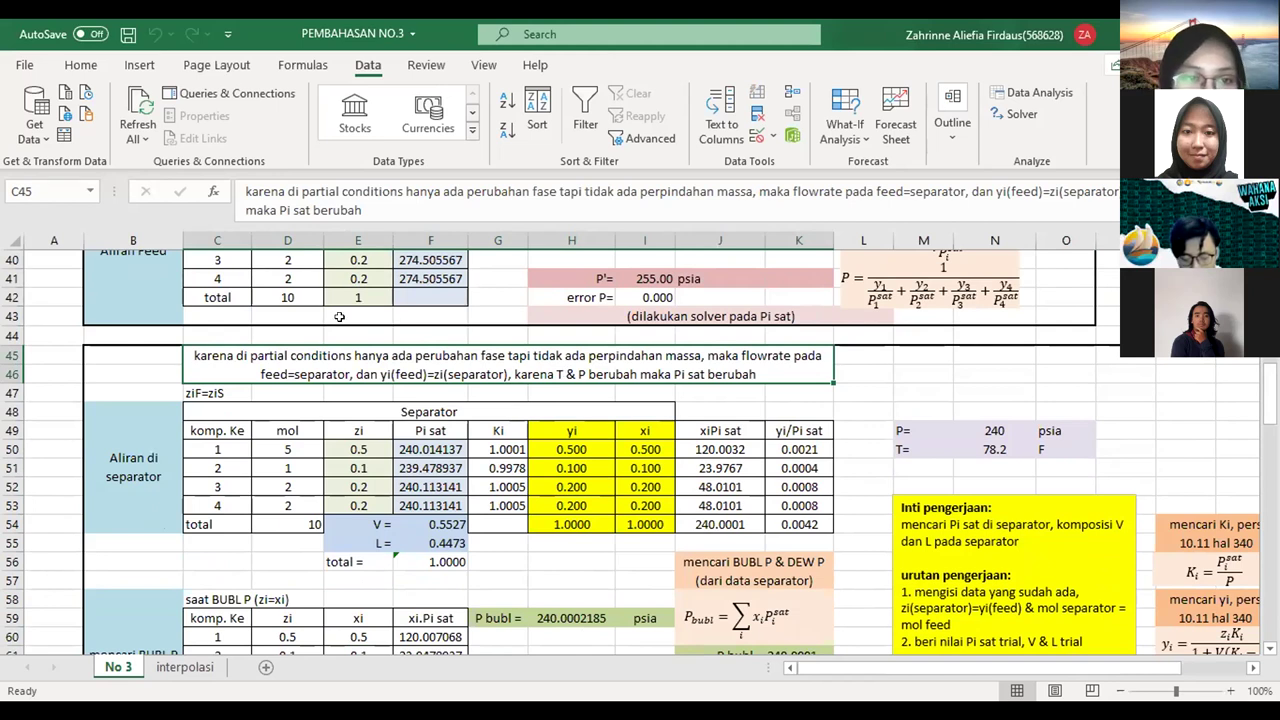
- Compare the separator's mol values D50:D53 with the feed's mol values and total in column D
{"action": "left_click", "coordinate": [284, 259]}
{"action": "key", "text": "Up"}
{"action": "key", "text": "Up"}
{"action": "key", "text": "Up"}
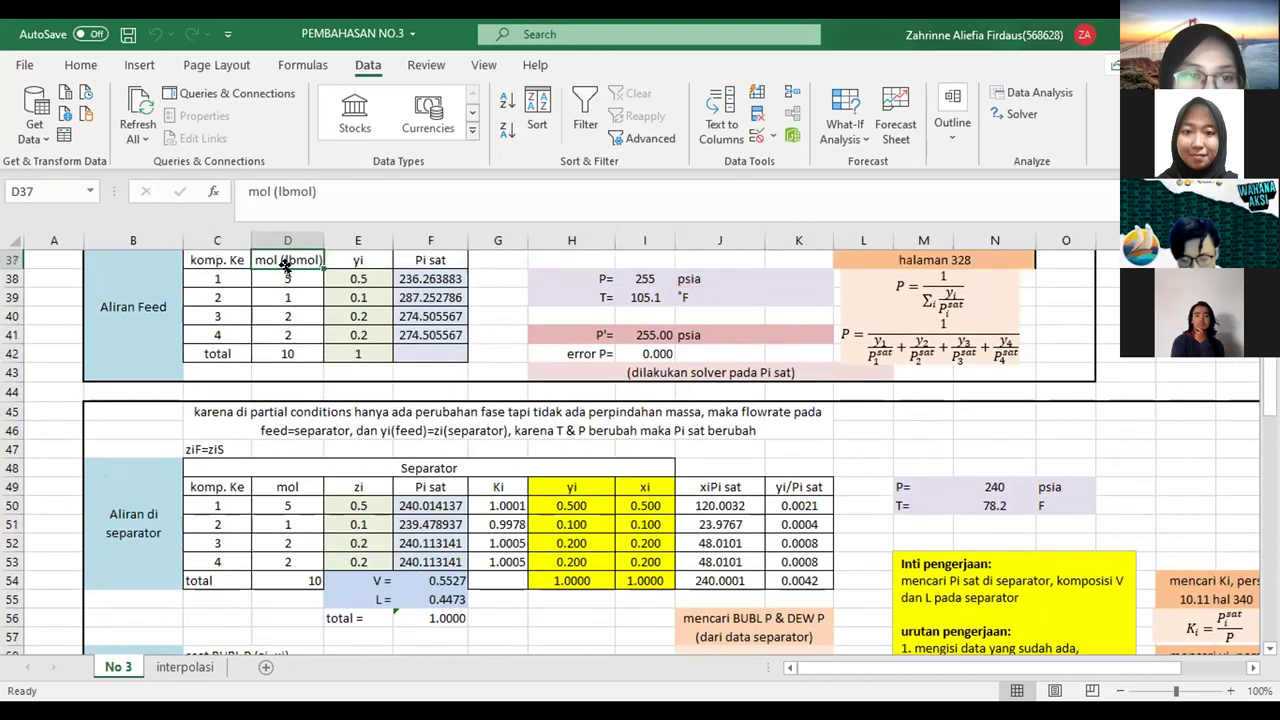
{"action": "left_click_drag", "start_coordinate": [280, 505], "coordinate": [288, 560]}
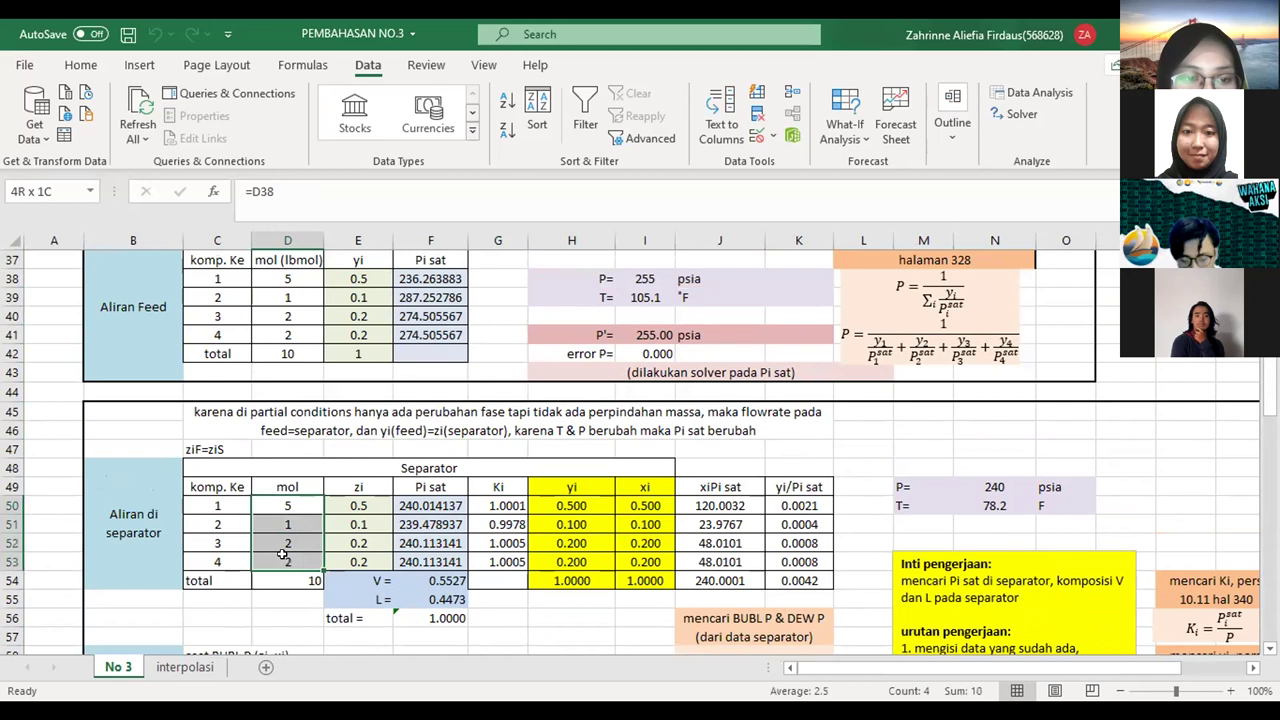
{"action": "left_click_drag", "start_coordinate": [288, 283], "coordinate": [292, 320]}
{"action": "left_click", "coordinate": [289, 350]}
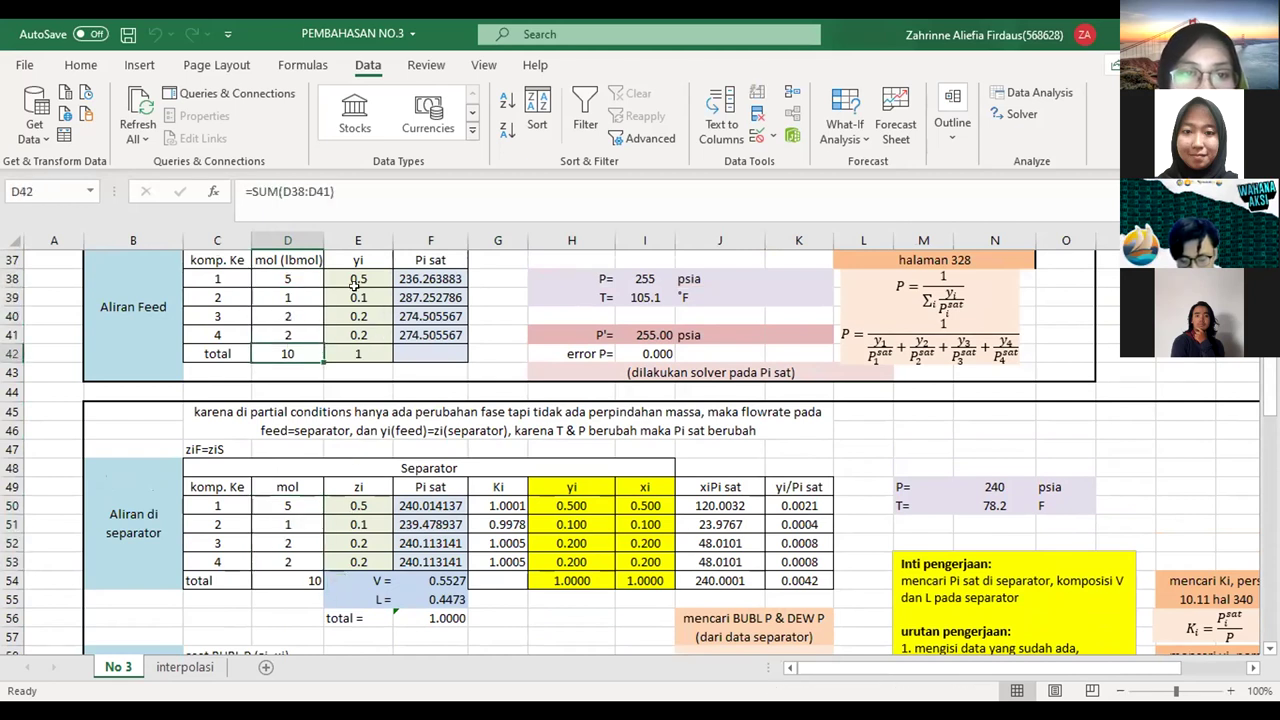
- Compare the feed's yi column with the separator's zi column, including their headers E37 and E49
{"action": "left_click_drag", "start_coordinate": [349, 280], "coordinate": [349, 328]}
{"action": "left_click_drag", "start_coordinate": [366, 505], "coordinate": [368, 553]}
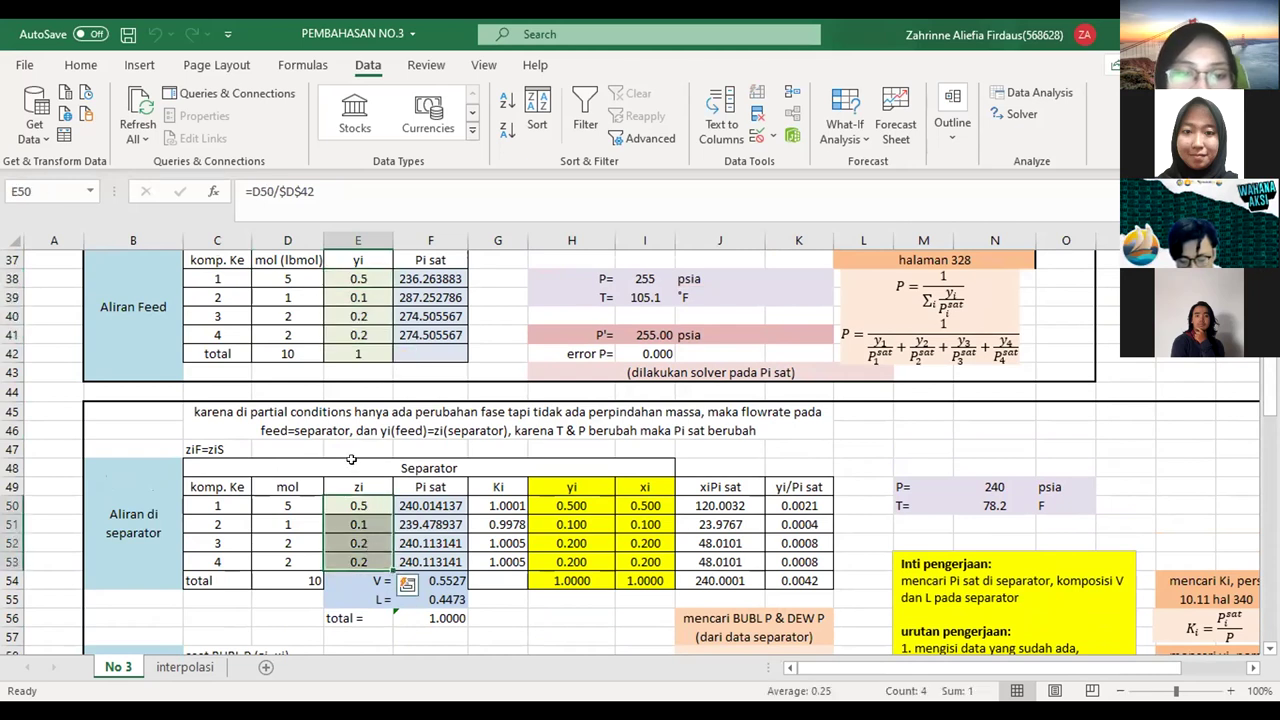
{"action": "left_click", "coordinate": [352, 262]}
{"action": "left_click", "coordinate": [340, 482]}
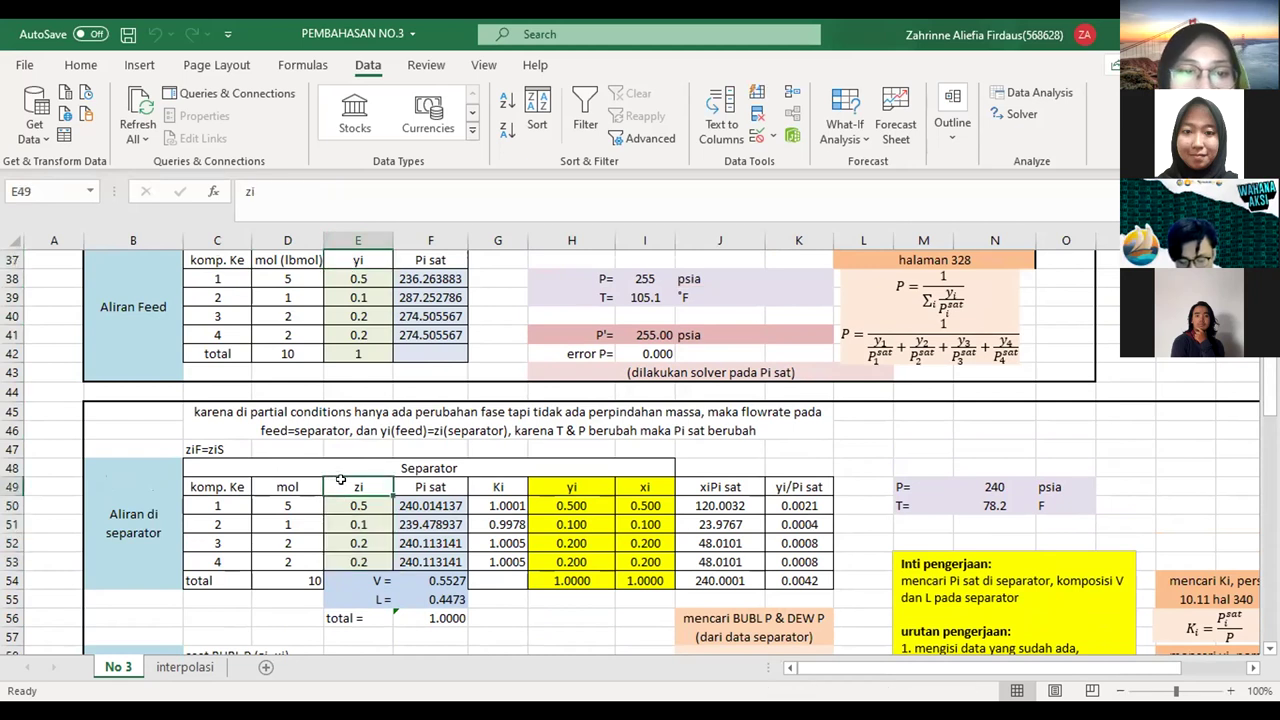
{"action": "left_click", "coordinate": [358, 262]}
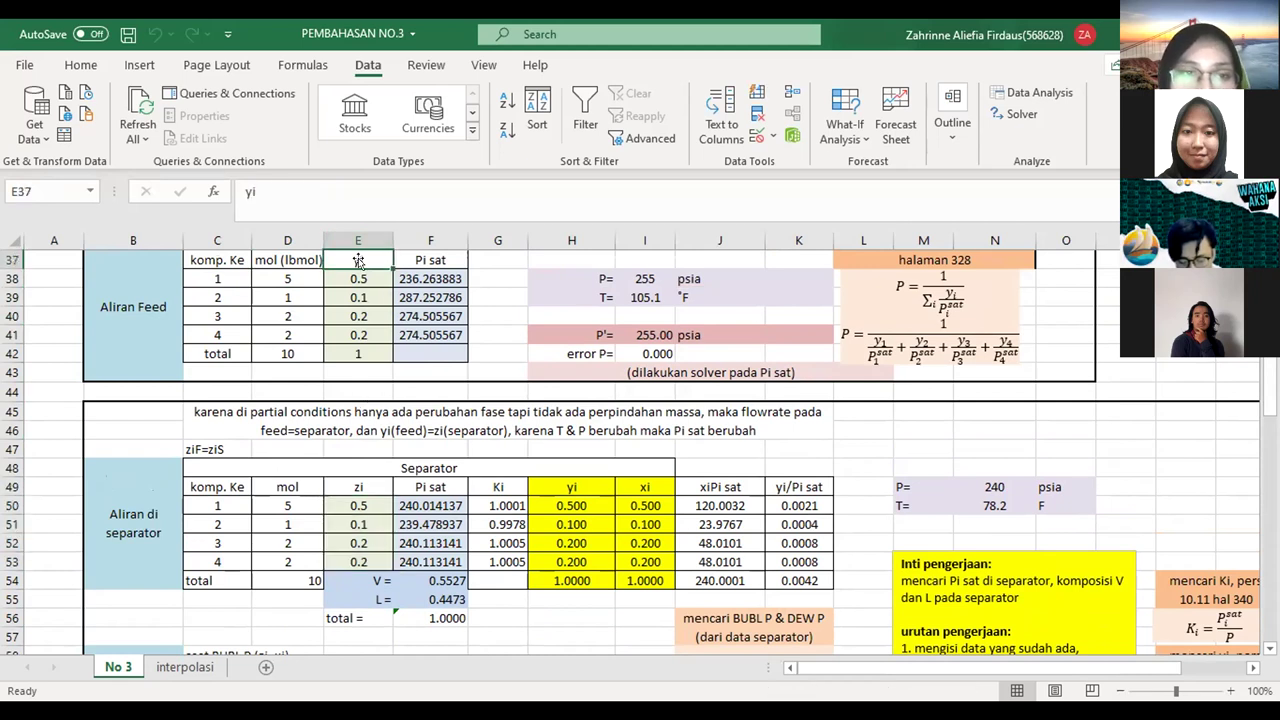
{"action": "scroll", "coordinate": [358, 260], "scroll_direction": "up", "scroll_amount": 1}
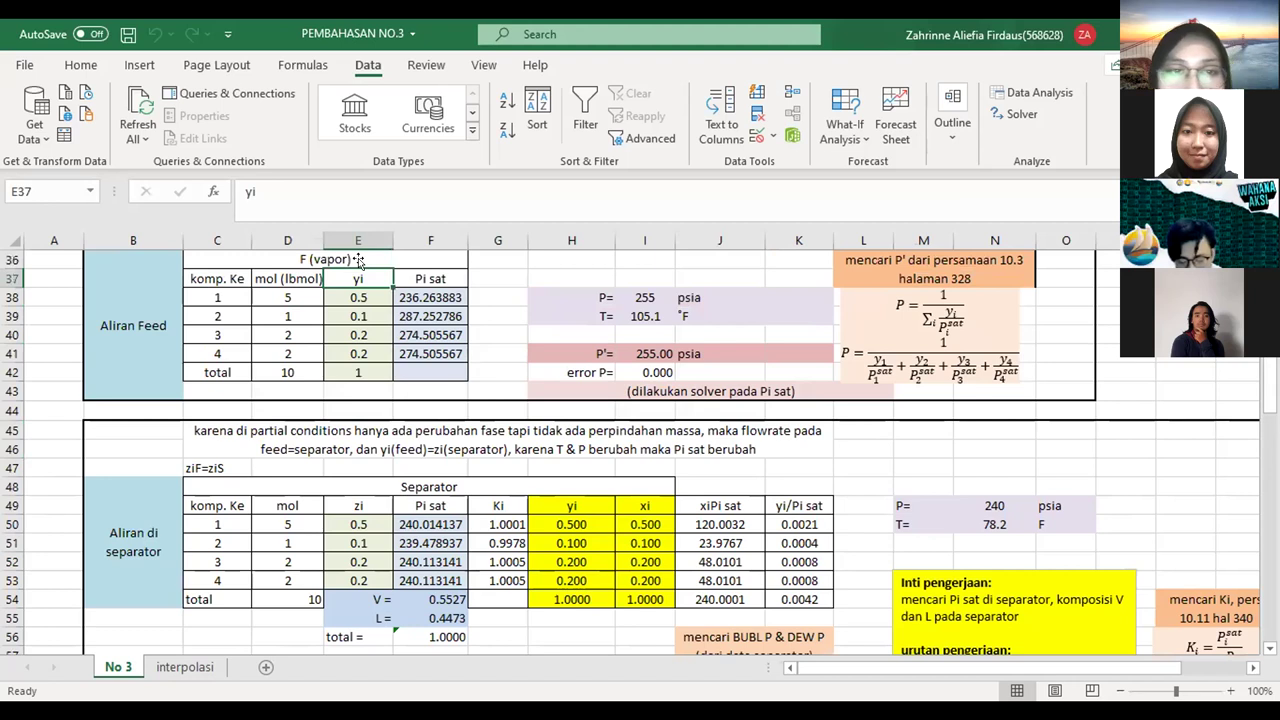
{"action": "key", "text": "Down"}
{"action": "key", "text": "Down"}
{"action": "key", "text": "Down"}
{"action": "key", "text": "Down"}
{"action": "key", "text": "Down"}
{"action": "key", "text": "Down"}
{"action": "key", "text": "Down"}
{"action": "key", "text": "Down"}
{"action": "key", "text": "Down"}
{"action": "key", "text": "Down"}
{"action": "key", "text": "Down"}
{"action": "key", "text": "Down"}
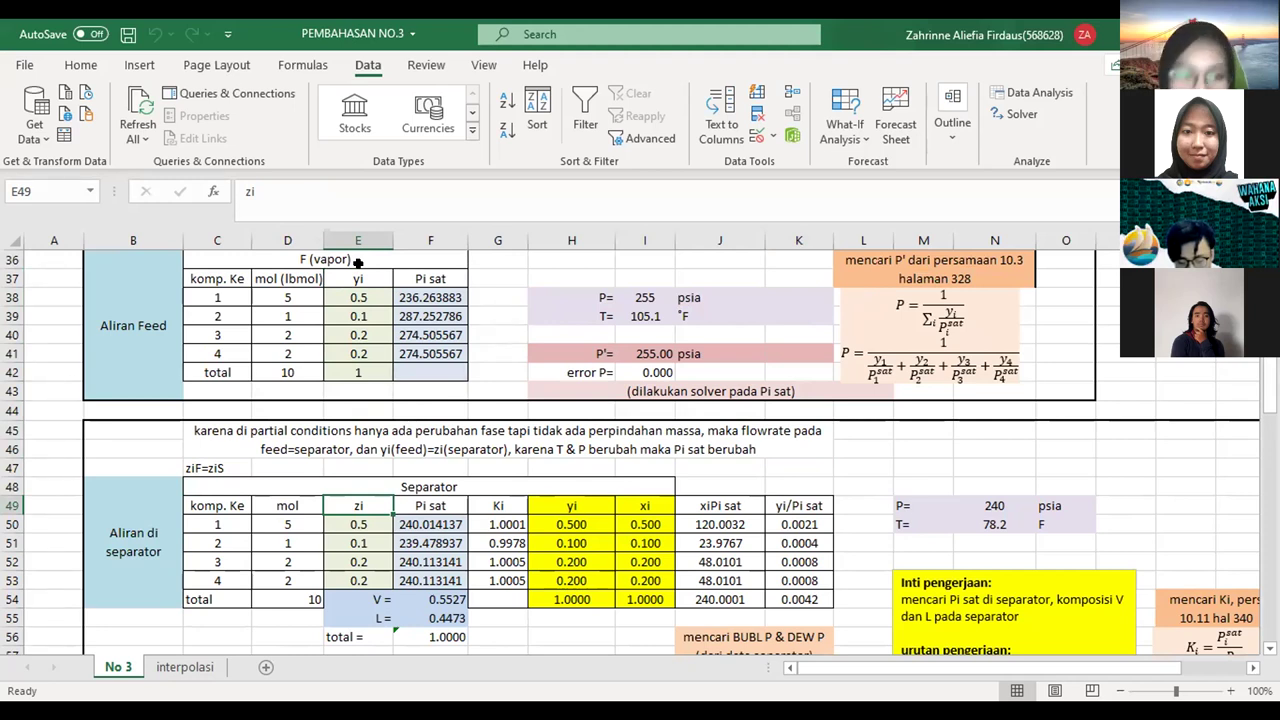
{"action": "key", "text": "Down"}
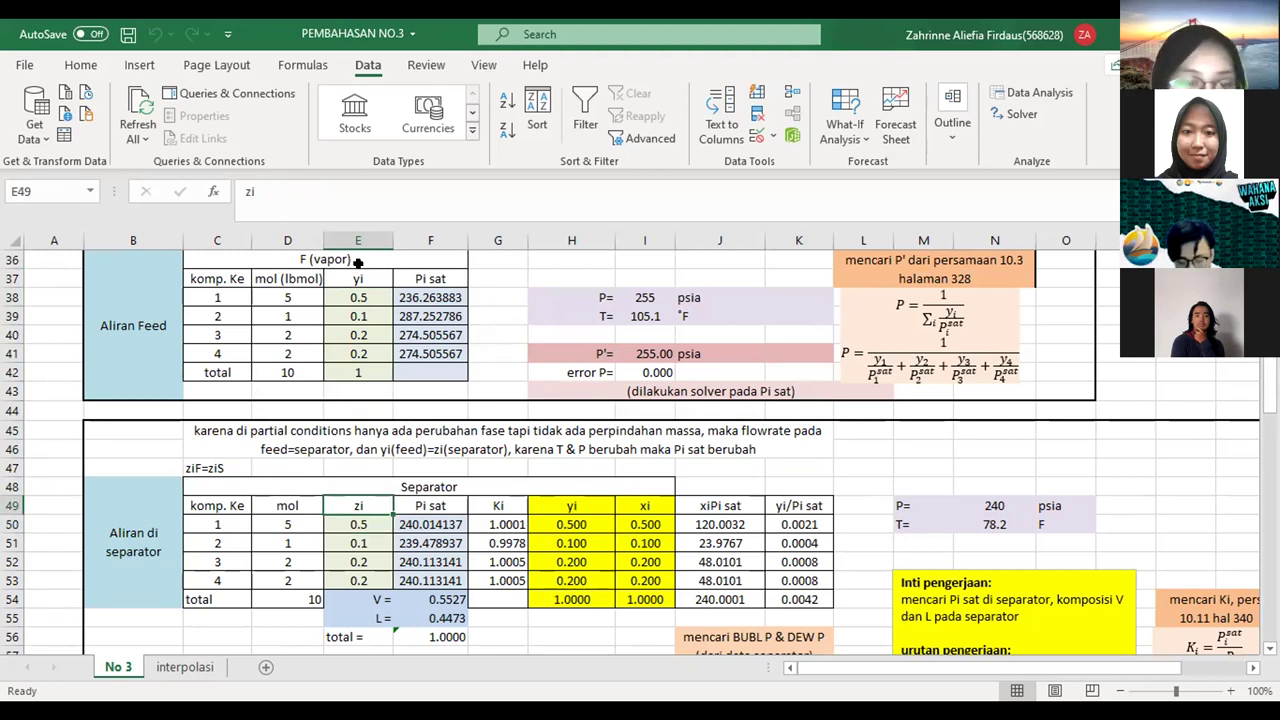
{"action": "left_click", "coordinate": [353, 292]}
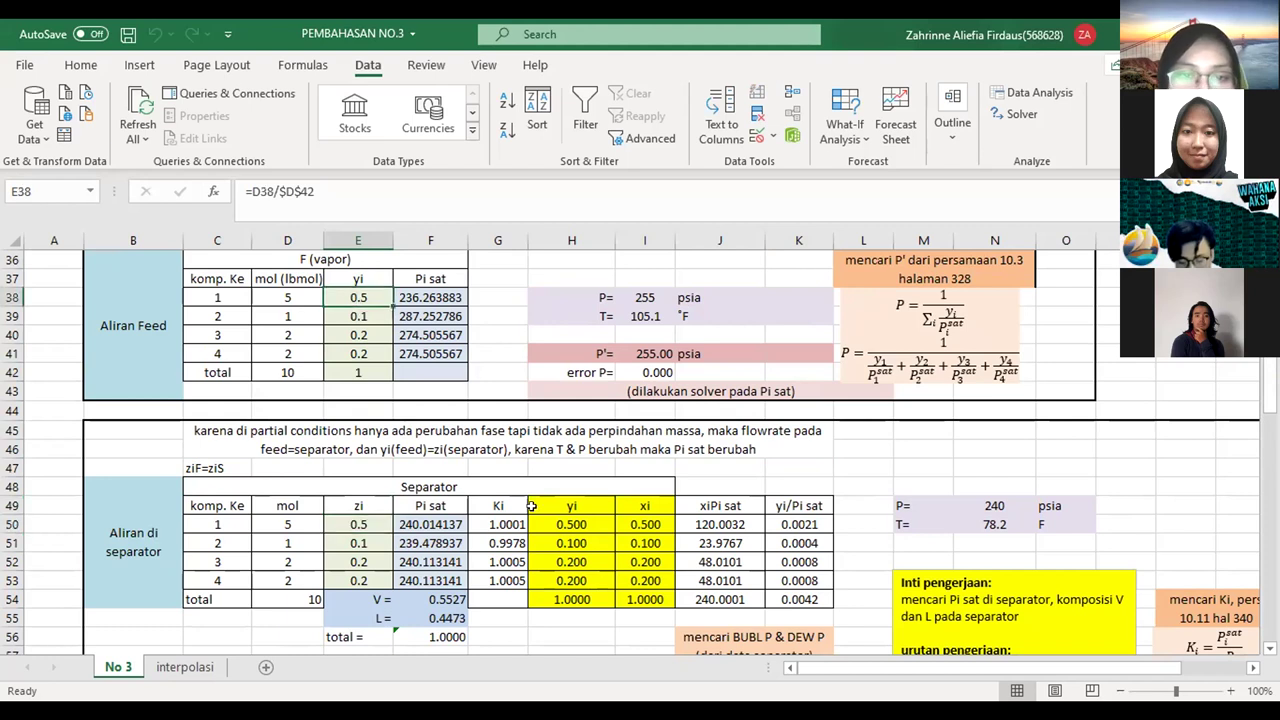
- Relate the note about changing T and P to the separator's pressure and temperature data beside the table
{"action": "left_click", "coordinate": [505, 487]}
{"action": "left_click_drag", "start_coordinate": [502, 464], "coordinate": [882, 476]}
{"action": "left_click", "coordinate": [967, 461]}
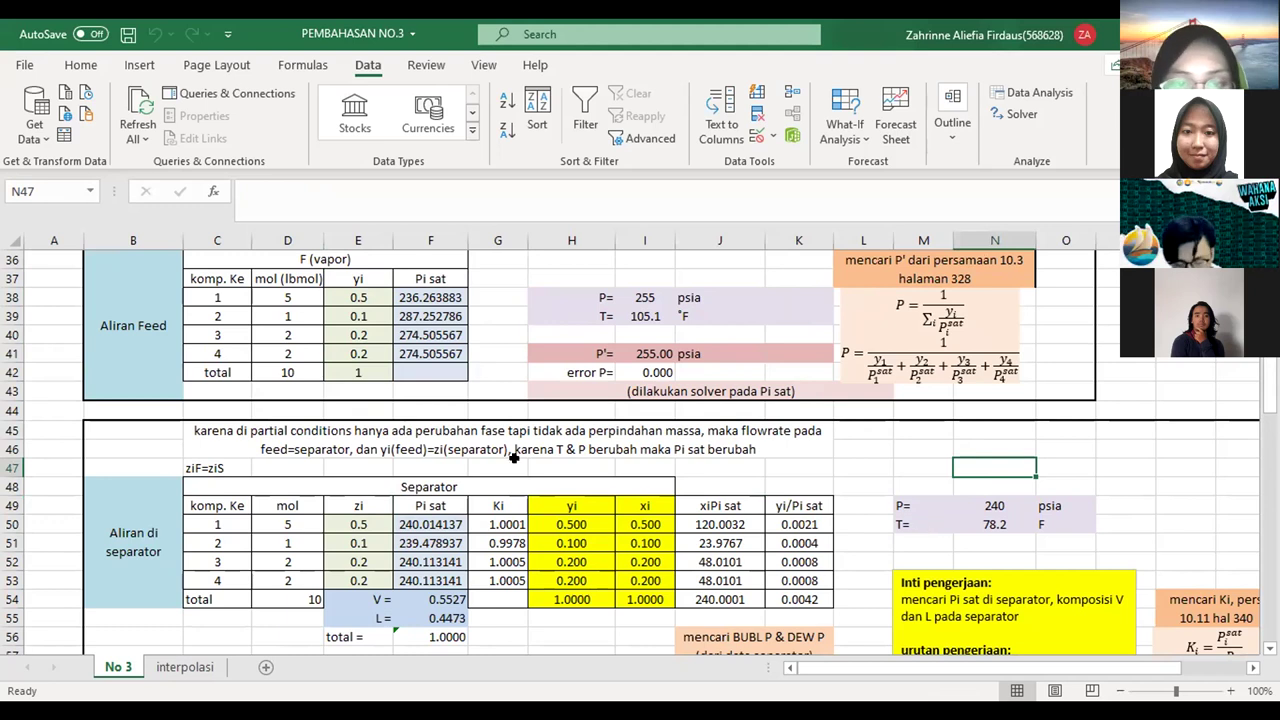
- Bring more of the separator calculation into view and select its mol and zi values D50:E53
{"action": "left_click", "coordinate": [617, 464]}
{"action": "key", "text": "Down"}
{"action": "key", "text": "Down"}
{"action": "key", "text": "Down"}
{"action": "key", "text": "Down"}
{"action": "key", "text": "Down"}
{"action": "key", "text": "Down"}
{"action": "key", "text": "Down"}
{"action": "key", "text": "Down"}
{"action": "key", "text": "Down"}
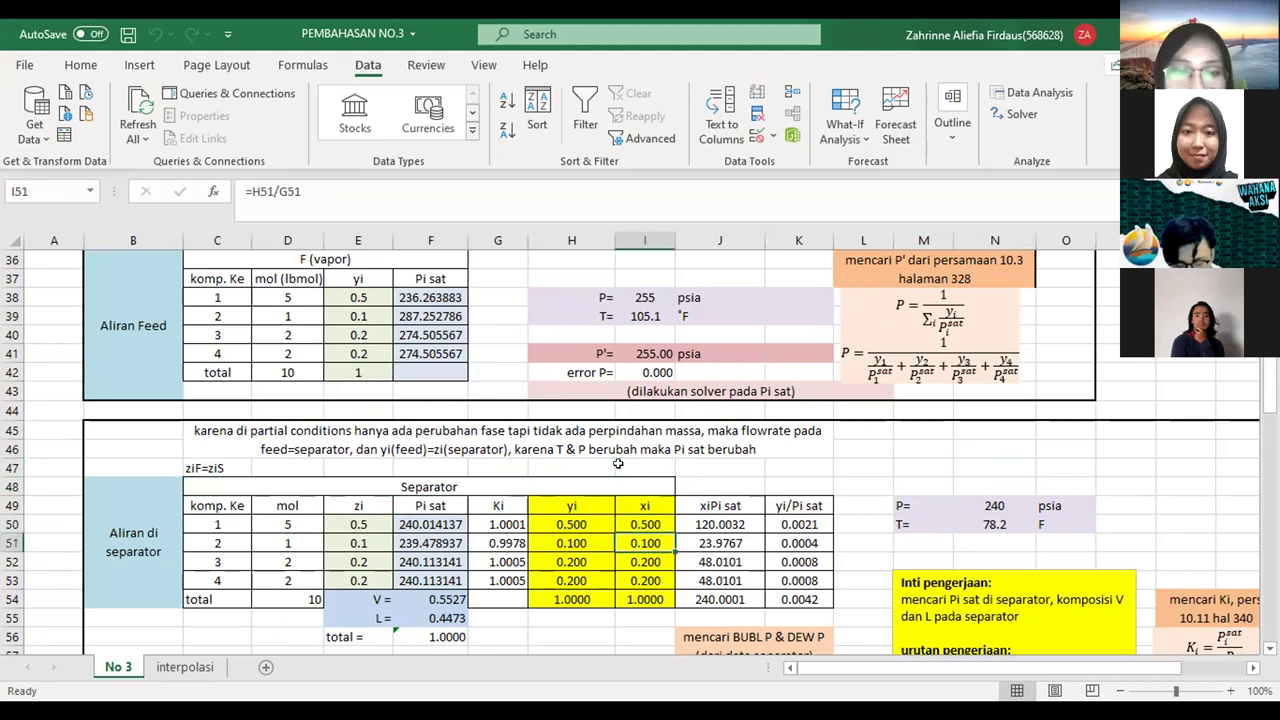
{"action": "key", "text": "Down"}
{"action": "key", "text": "Down"}
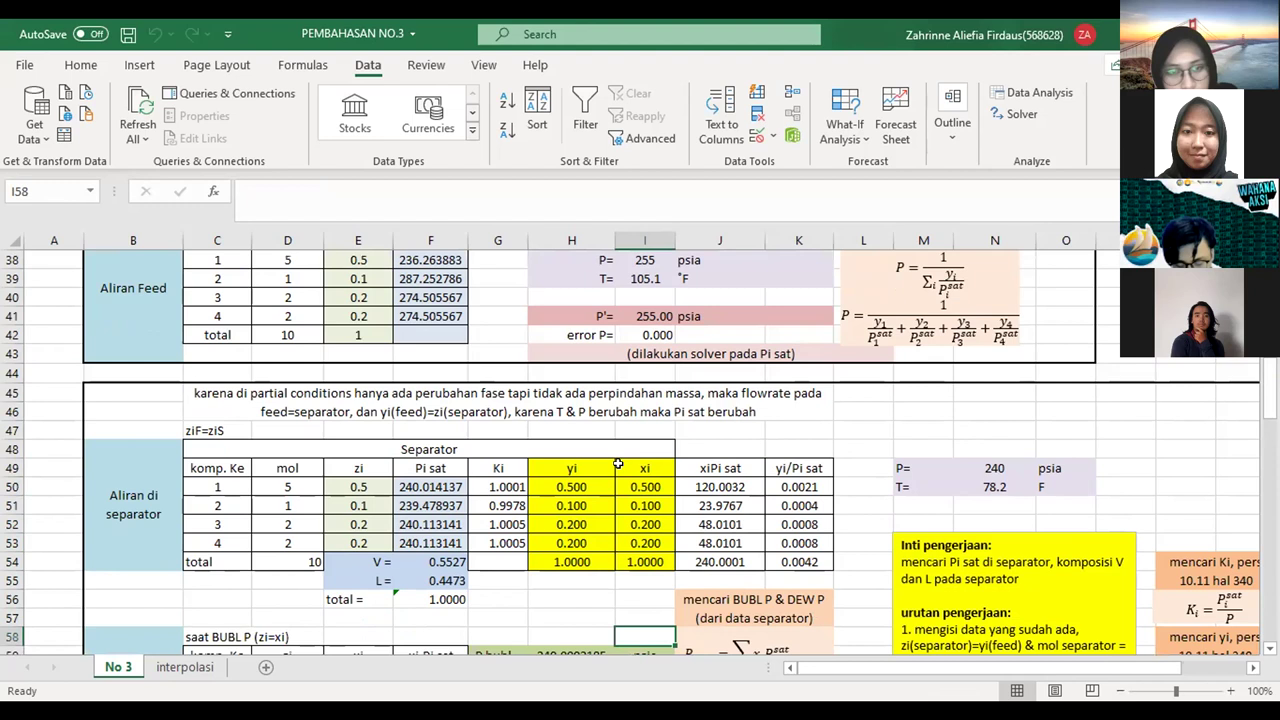
{"action": "key", "text": "Left"}
{"action": "left_click_drag", "start_coordinate": [275, 481], "coordinate": [339, 537]}
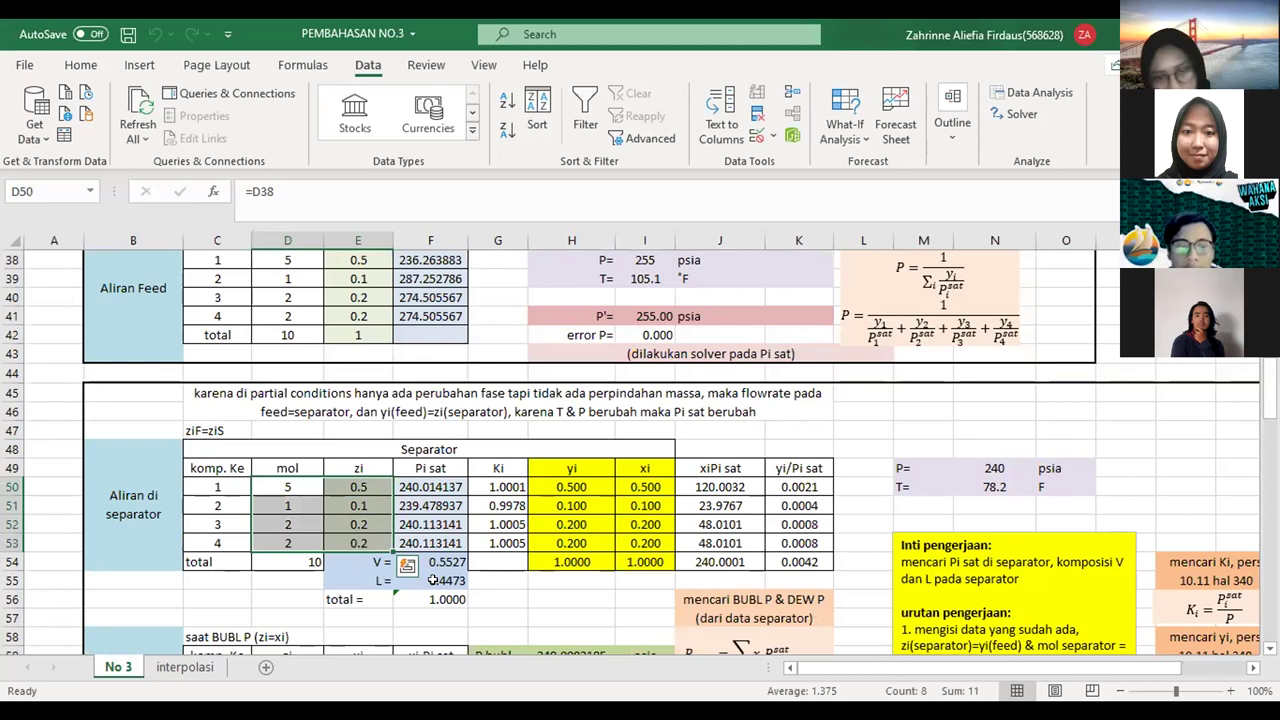
- Bring the "Inti pengerjaan" and "urutan pengerjaan" notes beside the separator table fully into view and read the procedure
{"action": "left_click", "coordinate": [847, 537]}
{"action": "key", "text": "Down"}
{"action": "key", "text": "Down"}
{"action": "key", "text": "Down"}
{"action": "key", "text": "Down"}
{"action": "key", "text": "Down"}
{"action": "key", "text": "Down"}
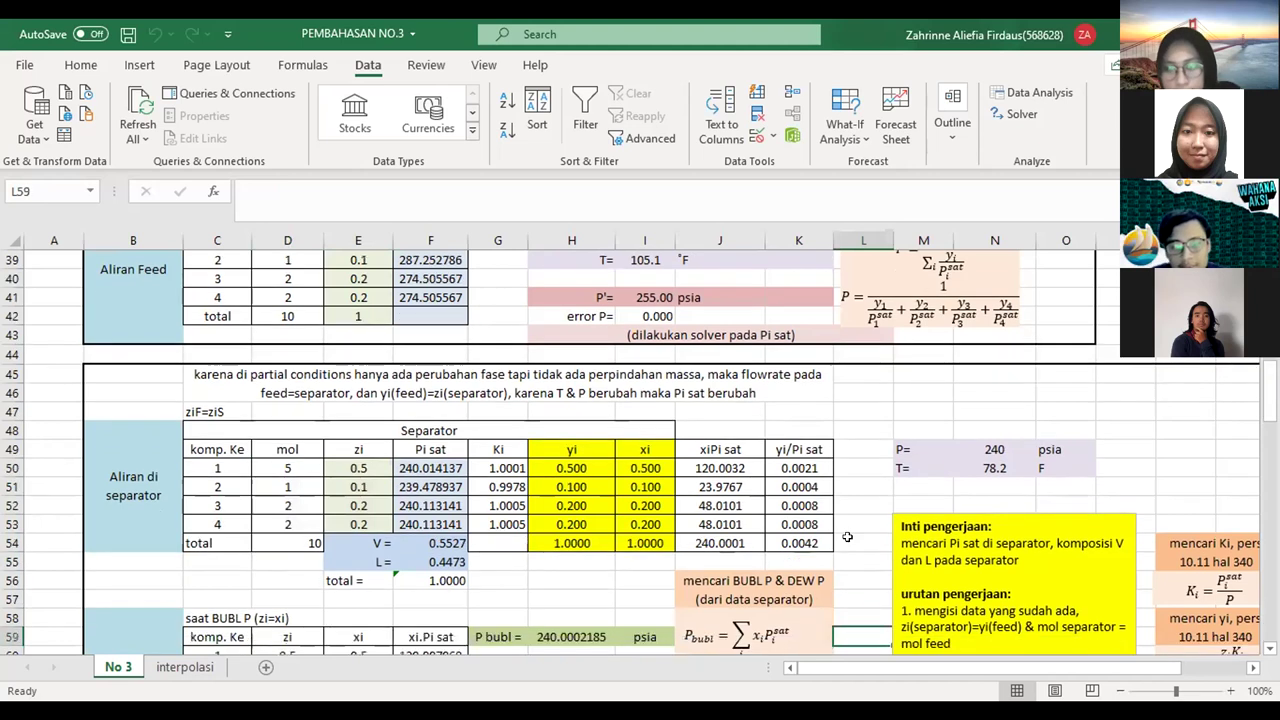
{"action": "key", "text": "Down"}
{"action": "key", "text": "Down"}
{"action": "key", "text": "Down"}
{"action": "key", "text": "Down"}
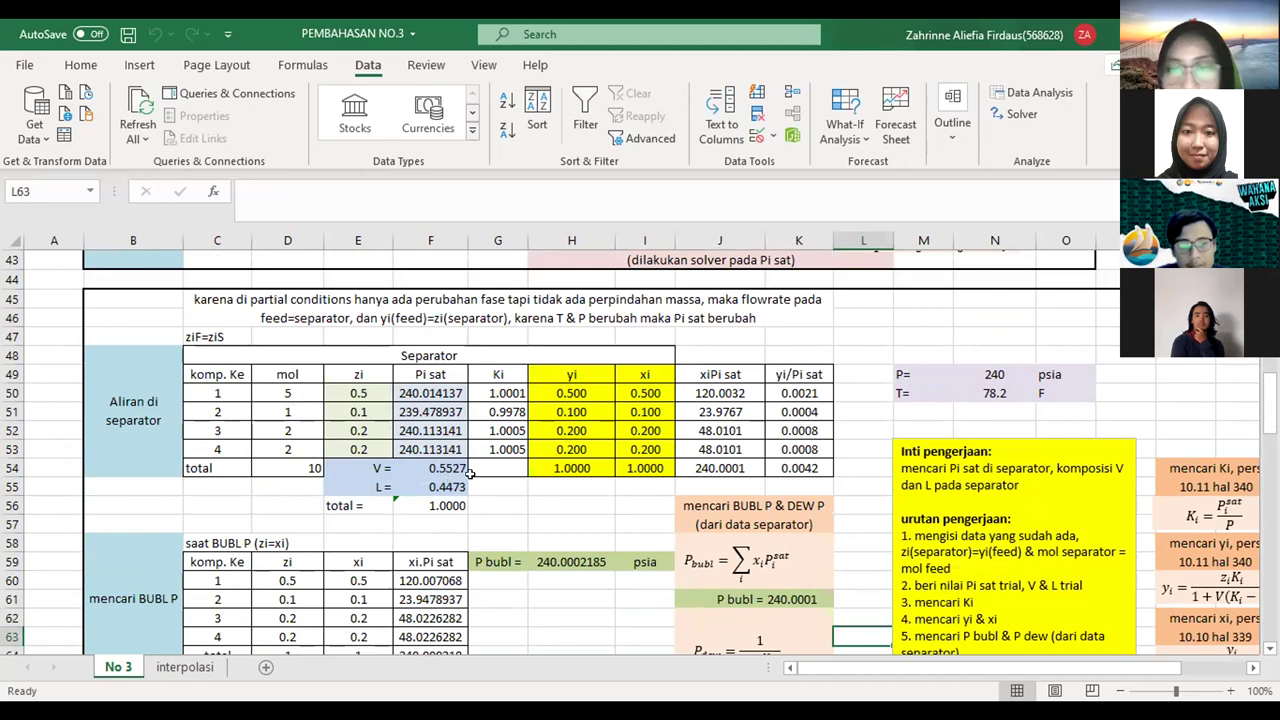
{"action": "left_click", "coordinate": [858, 466]}
{"action": "key", "text": "Down"}
{"action": "key", "text": "Down"}
{"action": "key", "text": "Down"}
{"action": "key", "text": "Down"}
{"action": "key", "text": "Down"}
{"action": "key", "text": "Down"}
{"action": "key", "text": "Down"}
{"action": "key", "text": "Down"}
{"action": "key", "text": "Down"}
{"action": "key", "text": "Down"}
{"action": "key", "text": "Down"}
{"action": "key", "text": "Down"}
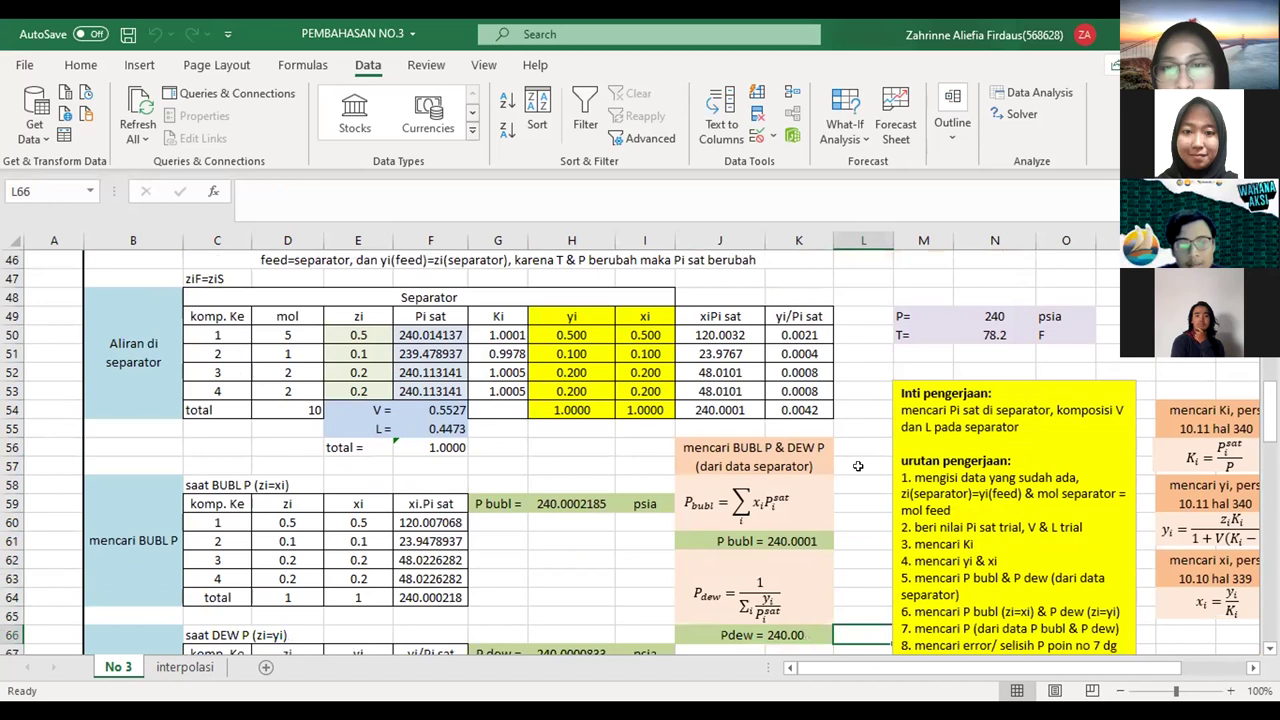
{"action": "key", "text": "Down"}
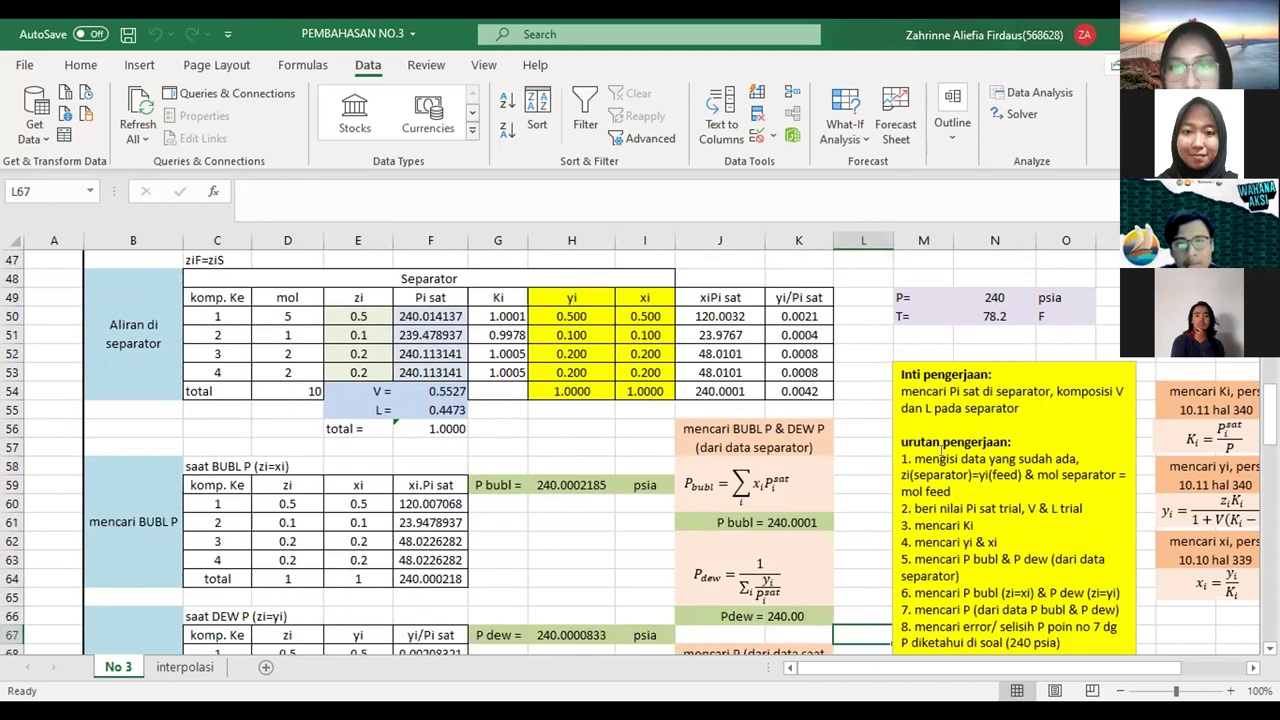
- Inspect the formulas behind the separator's zi and mol values for component 1 in E50 and D50
{"action": "left_click", "coordinate": [354, 309]}
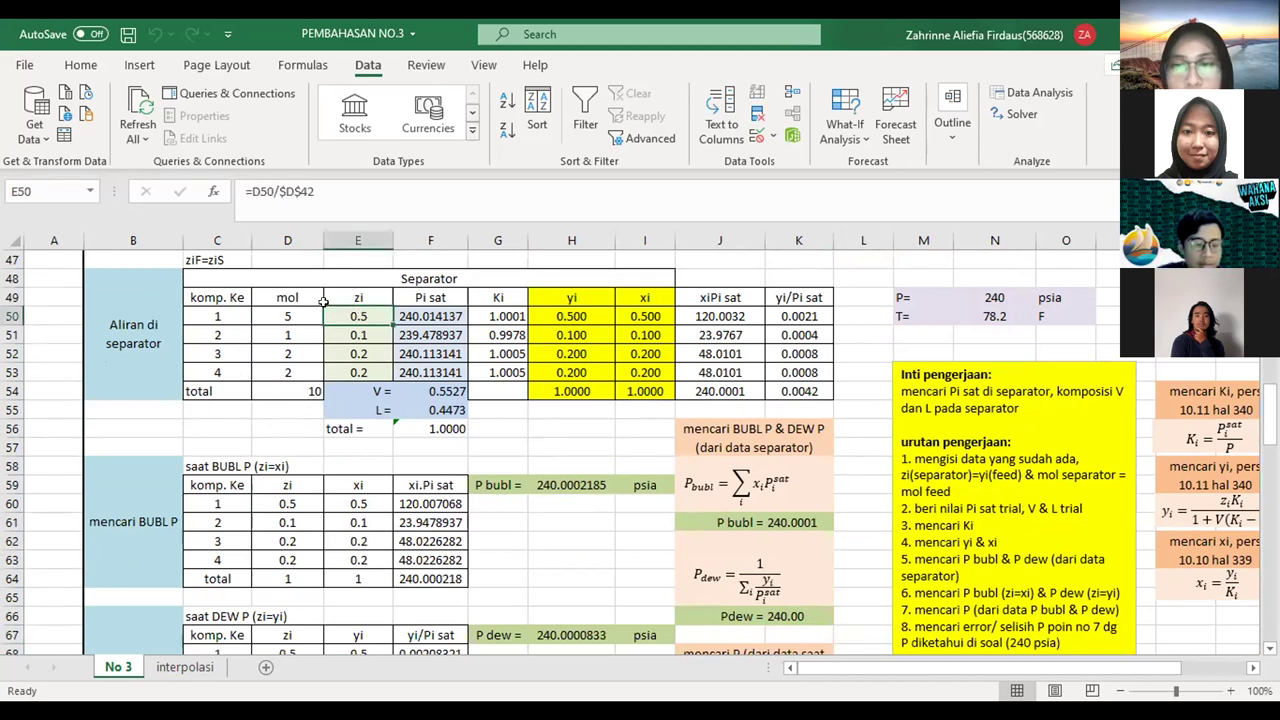
{"action": "left_click", "coordinate": [278, 309]}
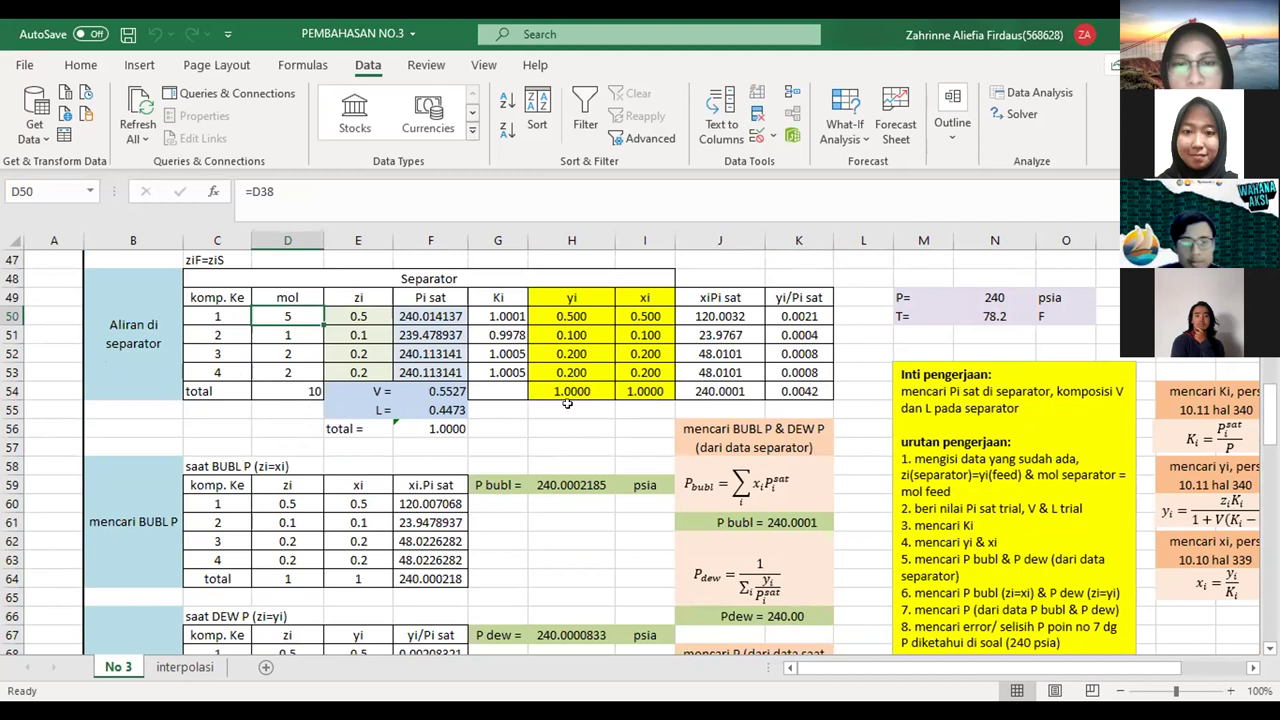
{"action": "left_click", "coordinate": [565, 408]}
- Copy the feed's Pi sat values F38:F41 into the separator's Pi sat cells F50:F53 as trial values
{"action": "left_click", "coordinate": [430, 310]}
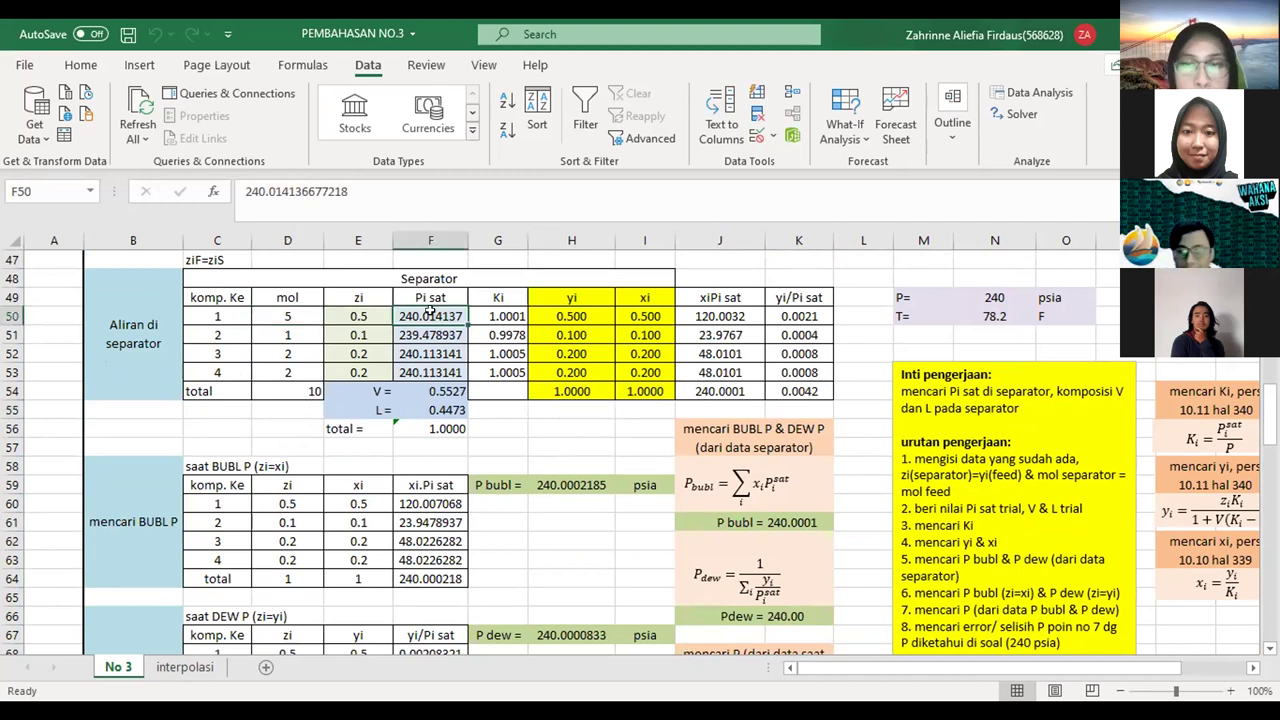
{"action": "key", "text": "Up"}
{"action": "key", "text": "Up"}
{"action": "key", "text": "Up"}
{"action": "key", "text": "Up"}
{"action": "key", "text": "Up"}
{"action": "key", "text": "Up"}
{"action": "key", "text": "Up"}
{"action": "key", "text": "Up"}
{"action": "key", "text": "Up"}
{"action": "key", "text": "Up"}
{"action": "key", "text": "Up"}
{"action": "key", "text": "Up"}
{"action": "key", "text": "Up"}
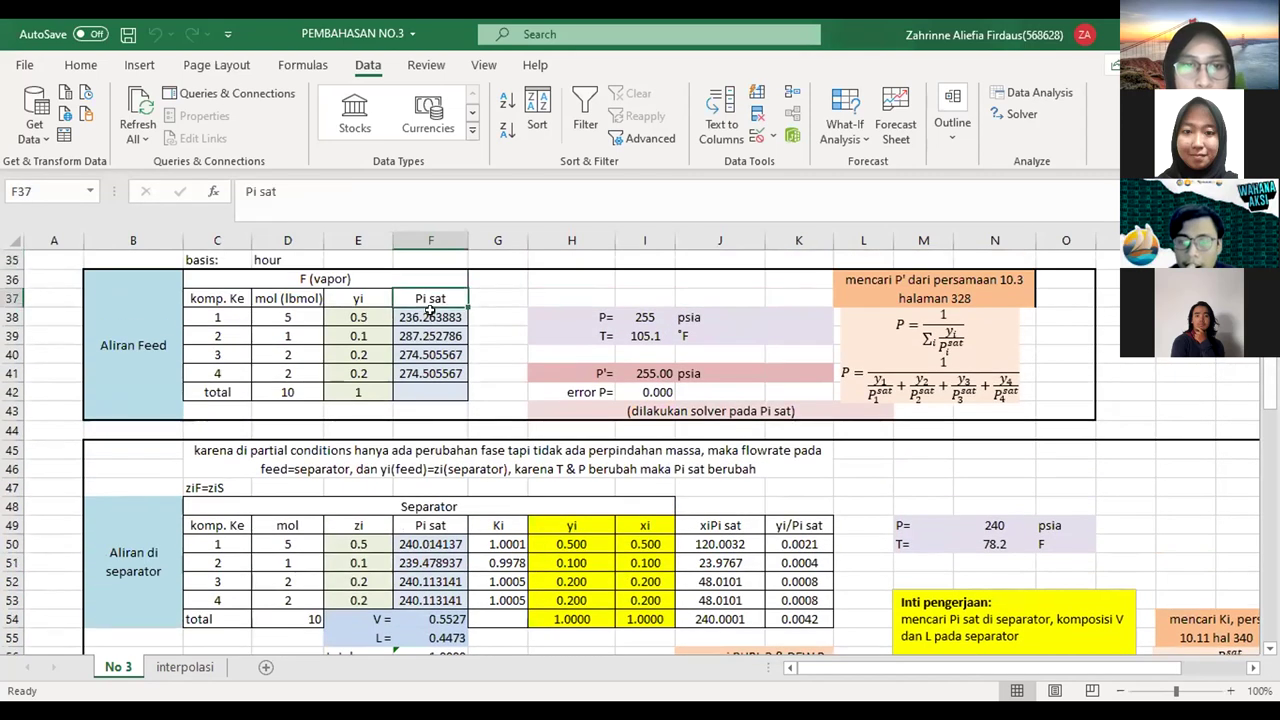
{"action": "key", "text": "Down"}
{"action": "key", "text": "shift+Down"}
{"action": "key", "text": "shift+Down"}
{"action": "key", "text": "shift+Down"}
{"action": "key", "text": "ctrl+c"}
{"action": "key", "text": "Down"}
{"action": "key", "text": "Down"}
{"action": "key", "text": "Down"}
{"action": "key", "text": "Down"}
{"action": "key", "text": "Down"}
{"action": "key", "text": "Down"}
{"action": "key", "text": "Down"}
{"action": "key", "text": "Down"}
{"action": "key", "text": "Down"}
{"action": "key", "text": "Down"}
{"action": "key", "text": "Down"}
{"action": "key", "text": "Down"}
{"action": "key", "text": "ctrl+v"}
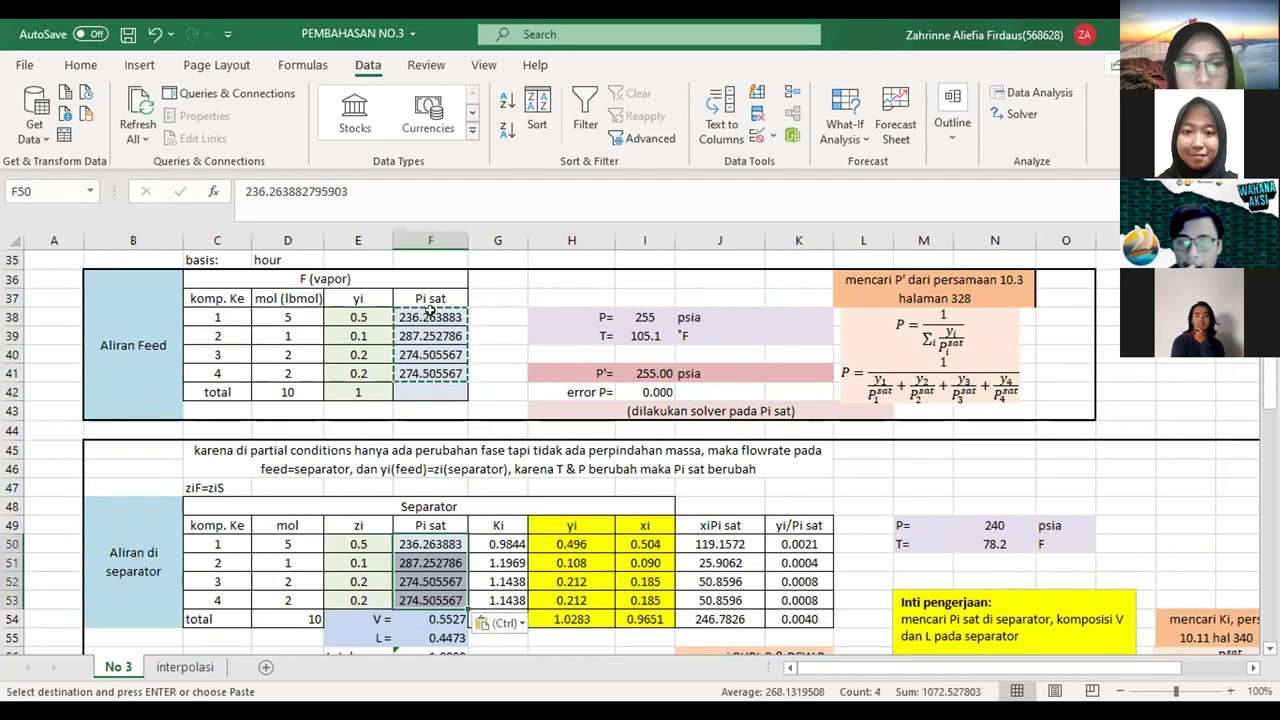
- Set the separator's trial V in F54 and L in F55 to 0.5 each
{"action": "key", "text": "Down"}
{"action": "key", "text": "Down"}
{"action": "key", "text": "Down"}
{"action": "key", "text": "Down"}
{"action": "key", "text": "Down"}
{"action": "key", "text": "Down"}
{"action": "key", "text": "Down"}
{"action": "key", "text": "Down"}
{"action": "key", "text": "Down"}
{"action": "key", "text": "Down"}
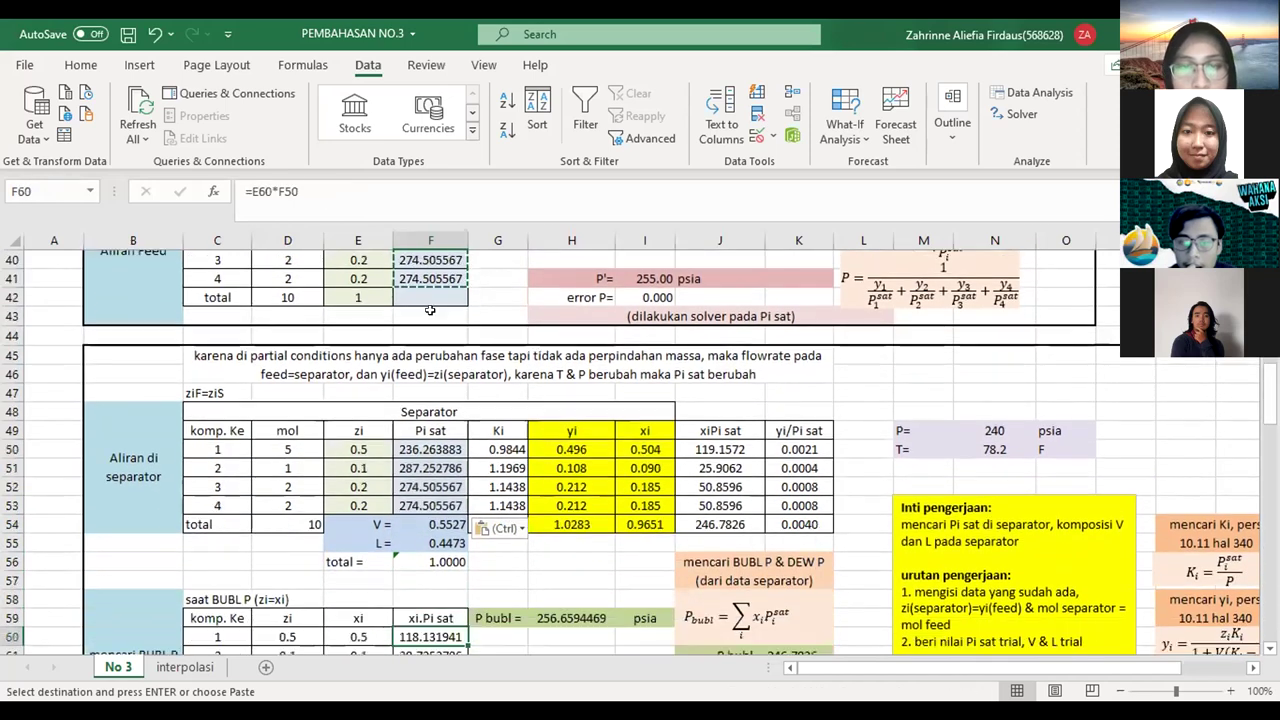
{"action": "key", "text": "Up"}
{"action": "key", "text": "Up"}
{"action": "key", "text": "Up"}
{"action": "key", "text": "Up"}
{"action": "key", "text": "Up"}
{"action": "key", "text": "Down"}
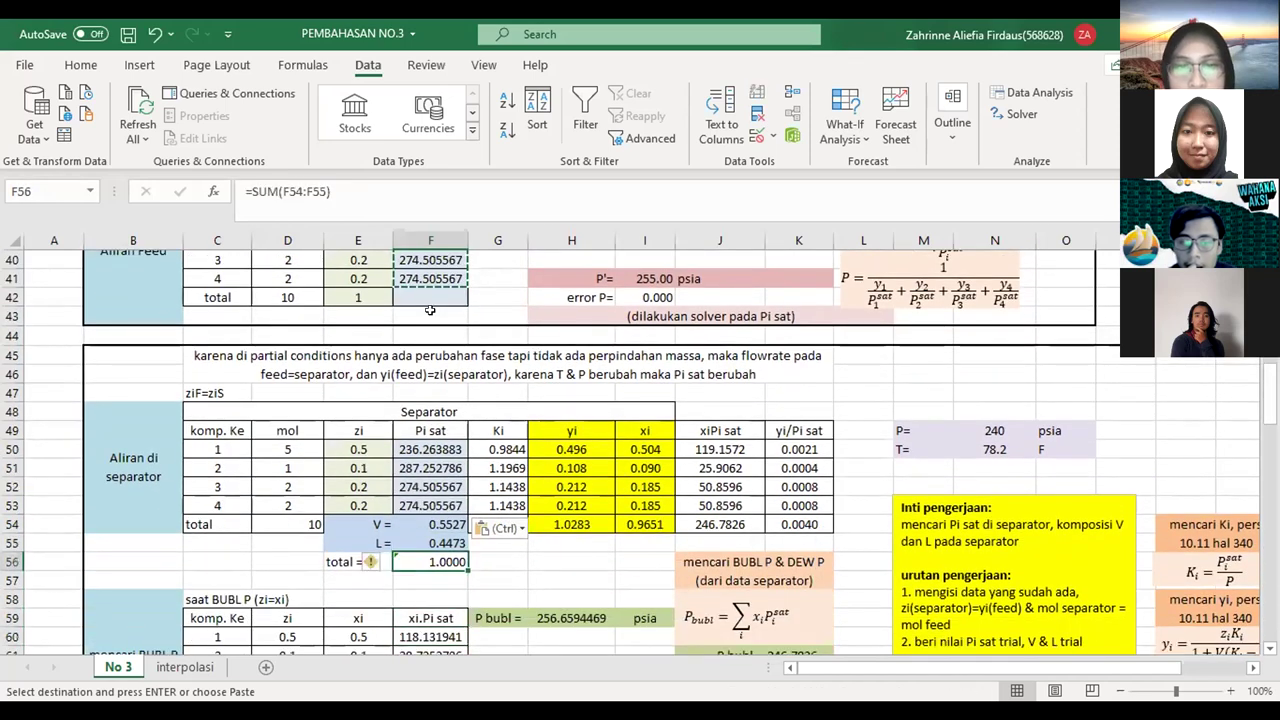
{"action": "key", "text": "Down"}
{"action": "key", "text": "Down"}
{"action": "key", "text": "Down"}
{"action": "key", "text": "Down"}
{"action": "key", "text": "Down"}
{"action": "key", "text": "Down"}
{"action": "key", "text": "Down"}
{"action": "key", "text": "Down"}
{"action": "key", "text": "Down"}
{"action": "key", "text": "Down"}
{"action": "key", "text": "Down"}
{"action": "left_click", "coordinate": [425, 390]}
{"action": "type", "text": "0.5"}
{"action": "key", "text": "Return"}
{"action": "type", "text": "0.5"}
{"action": "key", "text": "Return"}
{"action": "key", "text": "Up"}
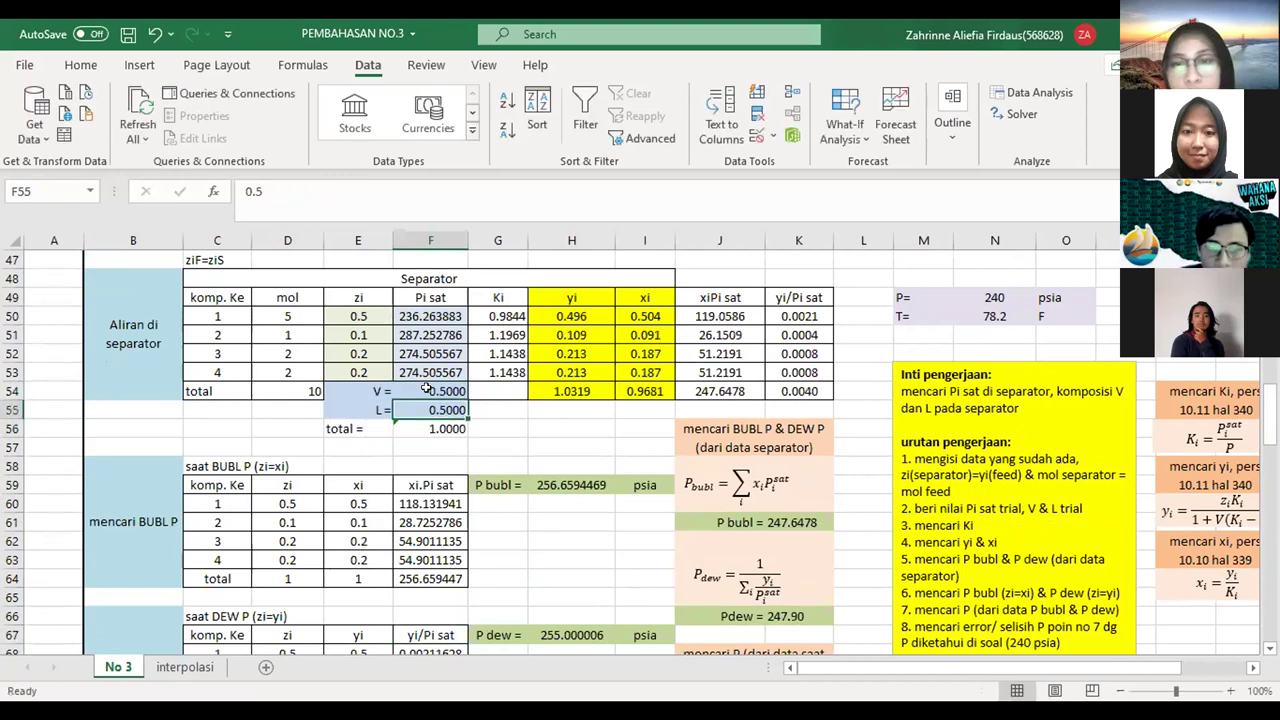
- Compare the Ki formula in G50 with equation 10.11 for Ki, checking its Pi sat and pressure references
{"action": "key", "text": "Right"}
{"action": "key", "text": "Right"}
{"action": "key", "text": "Right"}
{"action": "key", "text": "Down"}
{"action": "key", "text": "Down"}
{"action": "key", "text": "Down"}
{"action": "key", "text": "Down"}
{"action": "key", "text": "Down"}
{"action": "key", "text": "Down"}
{"action": "key", "text": "Down"}
{"action": "key", "text": "Down"}
{"action": "key", "text": "Down"}
{"action": "key", "text": "Down"}
{"action": "key", "text": "Down"}
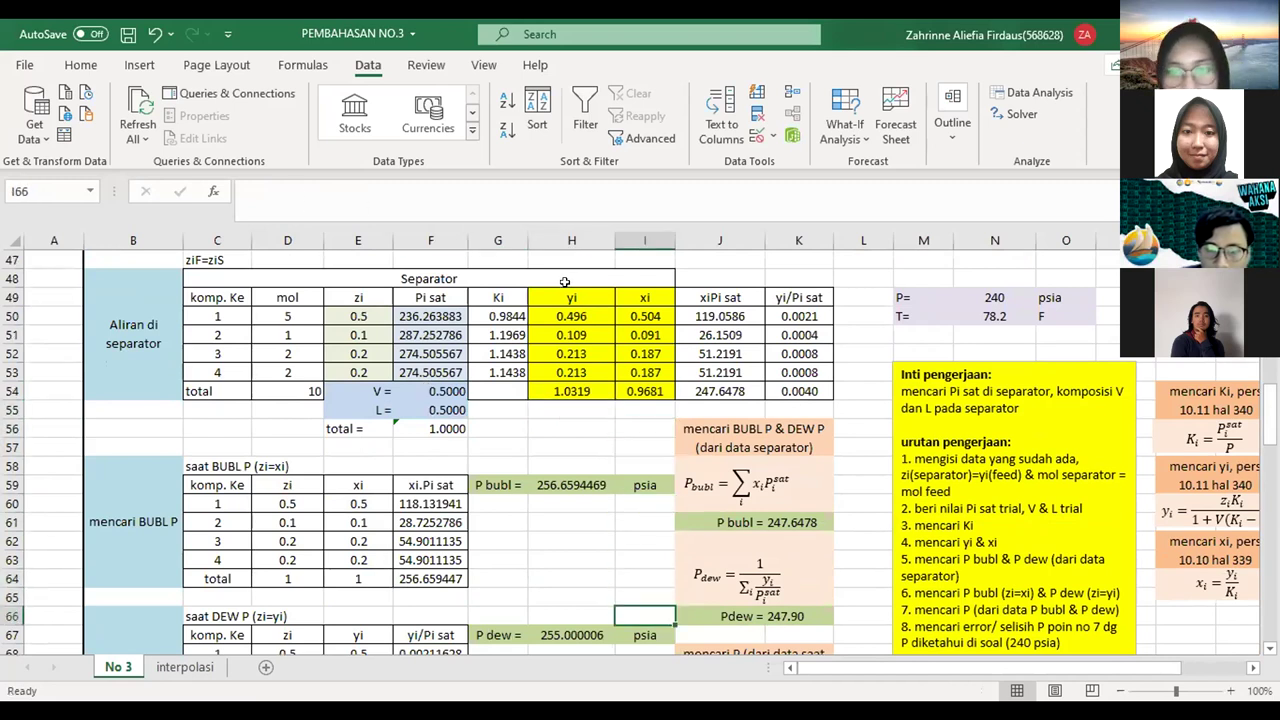
{"action": "left_click", "coordinate": [497, 315]}
{"action": "left_click", "coordinate": [299, 191]}
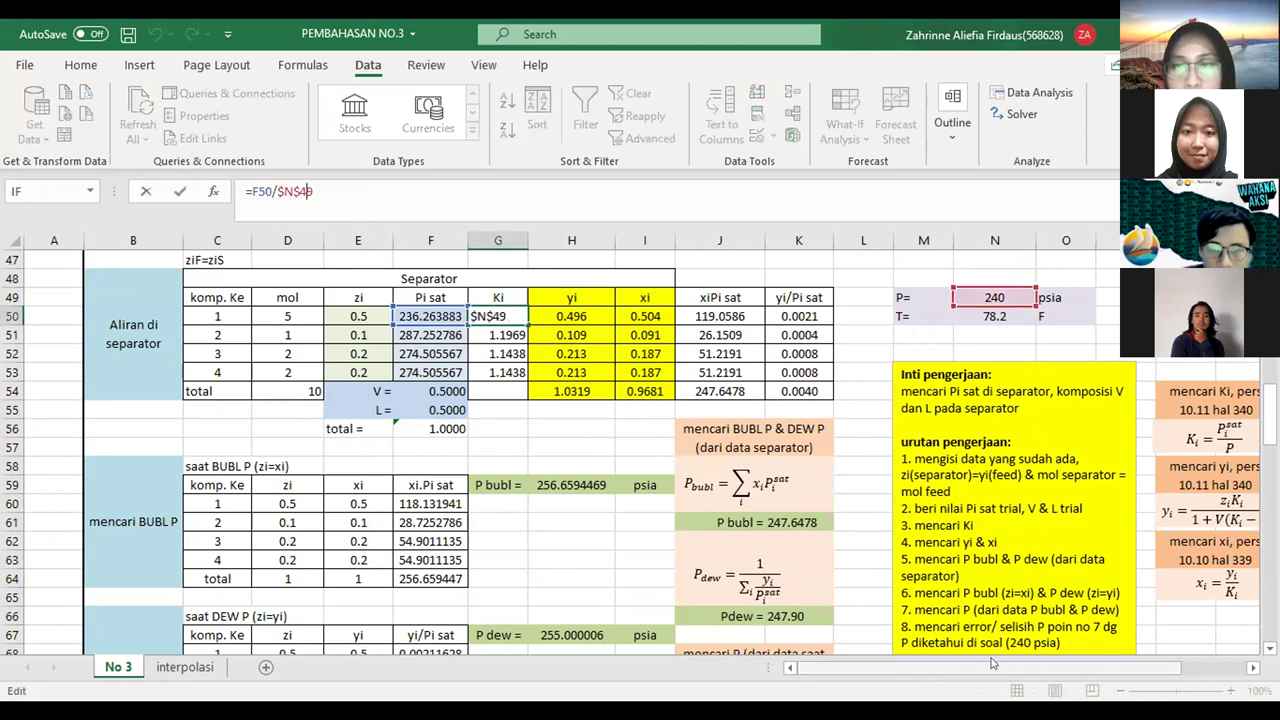
{"action": "scroll", "coordinate": [1074, 465], "scroll_direction": "right", "scroll_amount": 2}
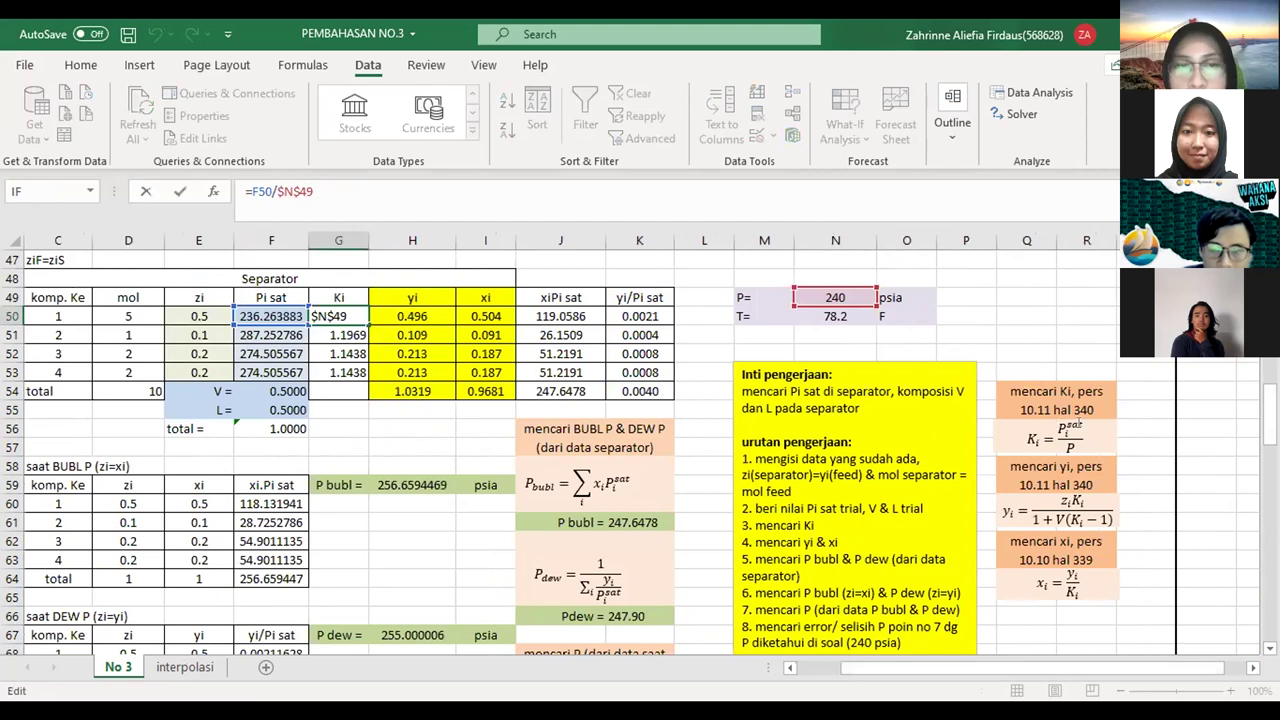
{"action": "key", "text": "Return"}
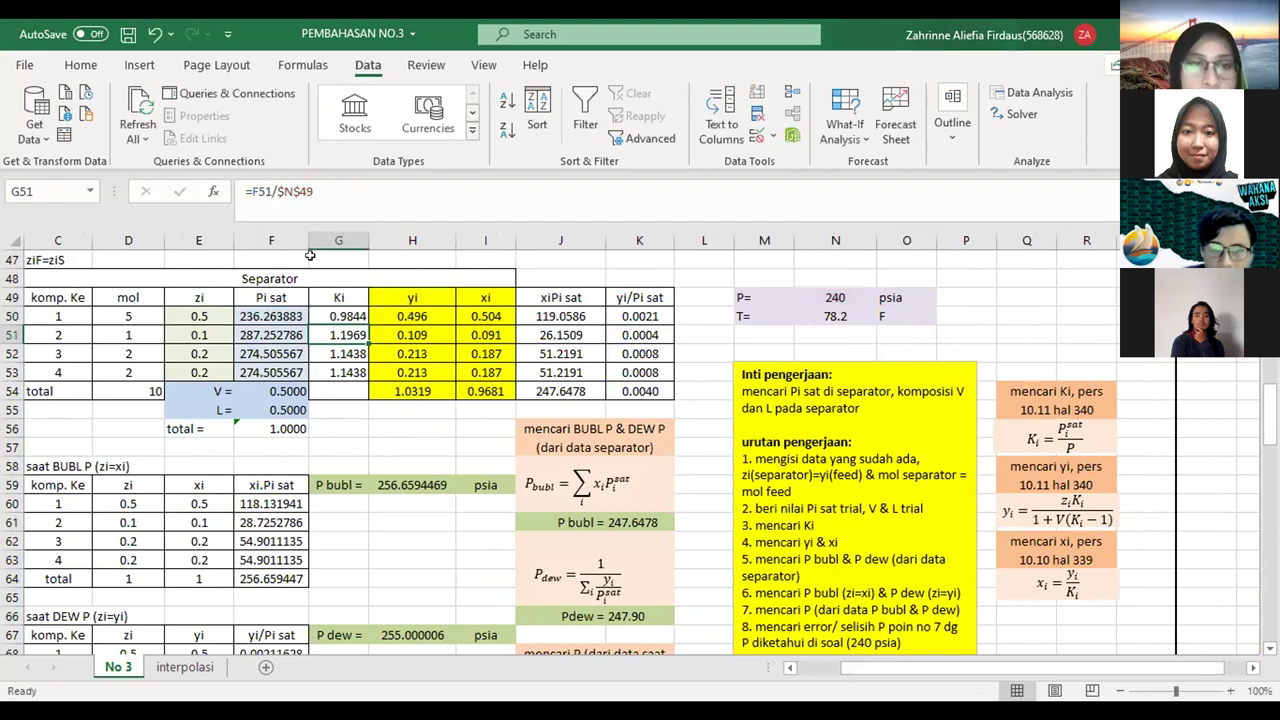
{"action": "left_click", "coordinate": [274, 310]}
{"action": "double_click", "coordinate": [350, 312]}
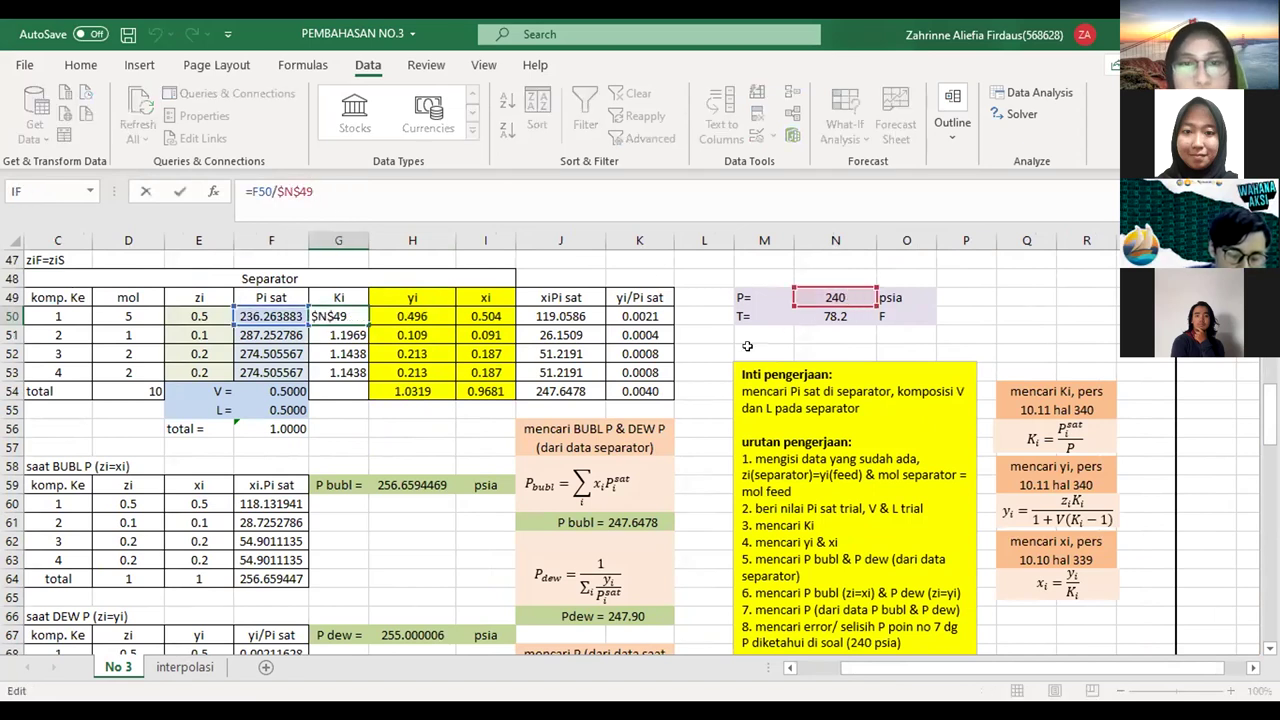
- Examine the yi formula in H50 against the yi equation 10.11, tracing its zi, Ki and V references
{"action": "left_click", "coordinate": [410, 311]}
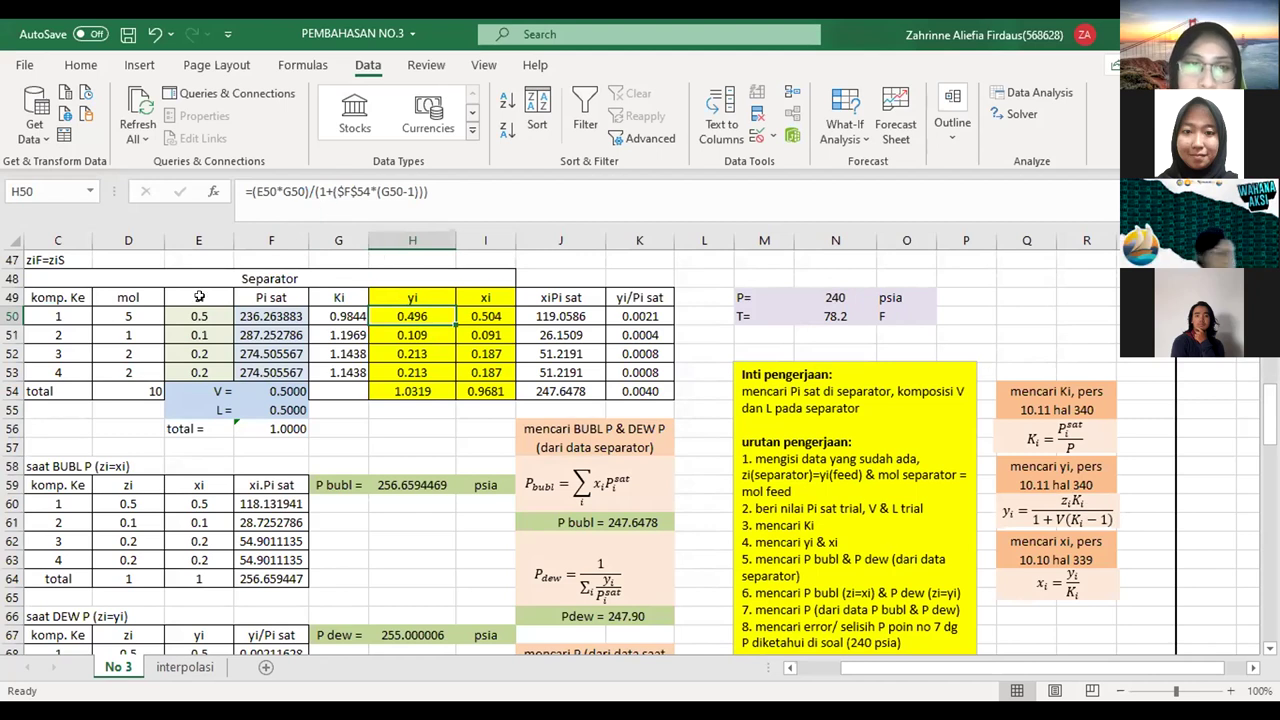
{"action": "key", "text": "F2"}
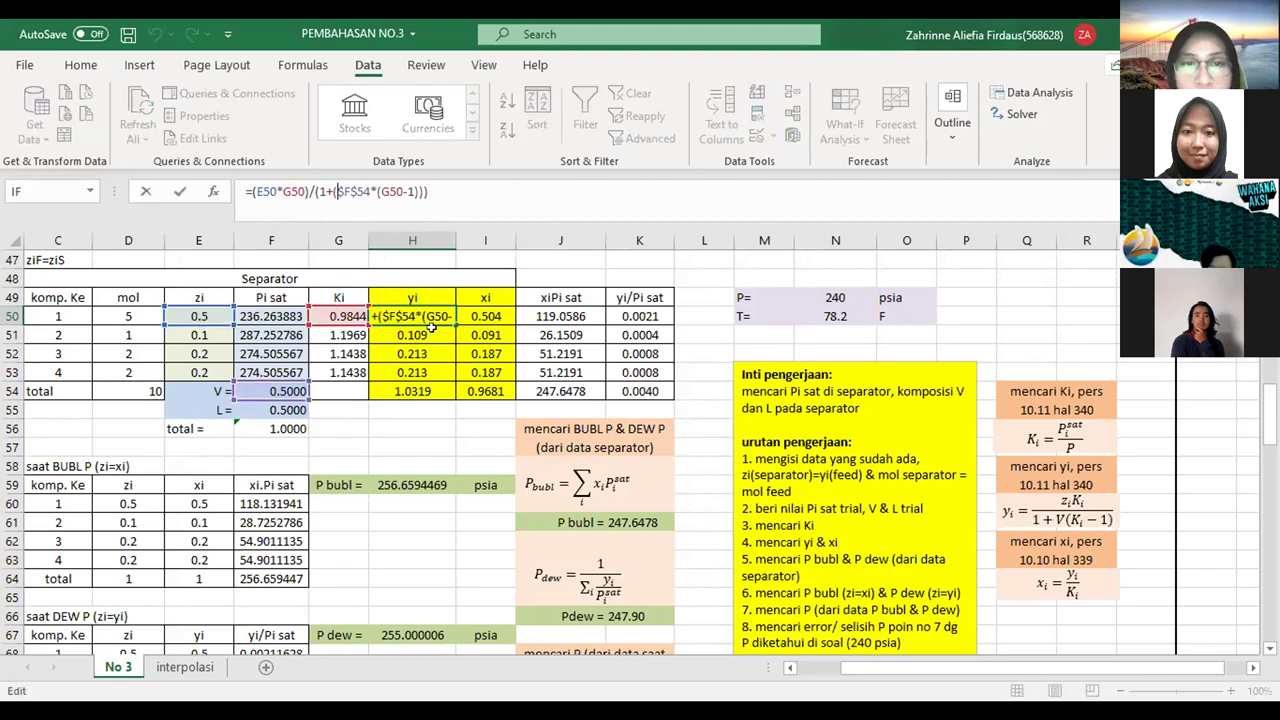
{"action": "key", "text": "Return"}
{"action": "key", "text": "Up"}
- Compare the xi formula in I50 with equation 10.10, which divides yi by Ki
{"action": "key", "text": "Right"}
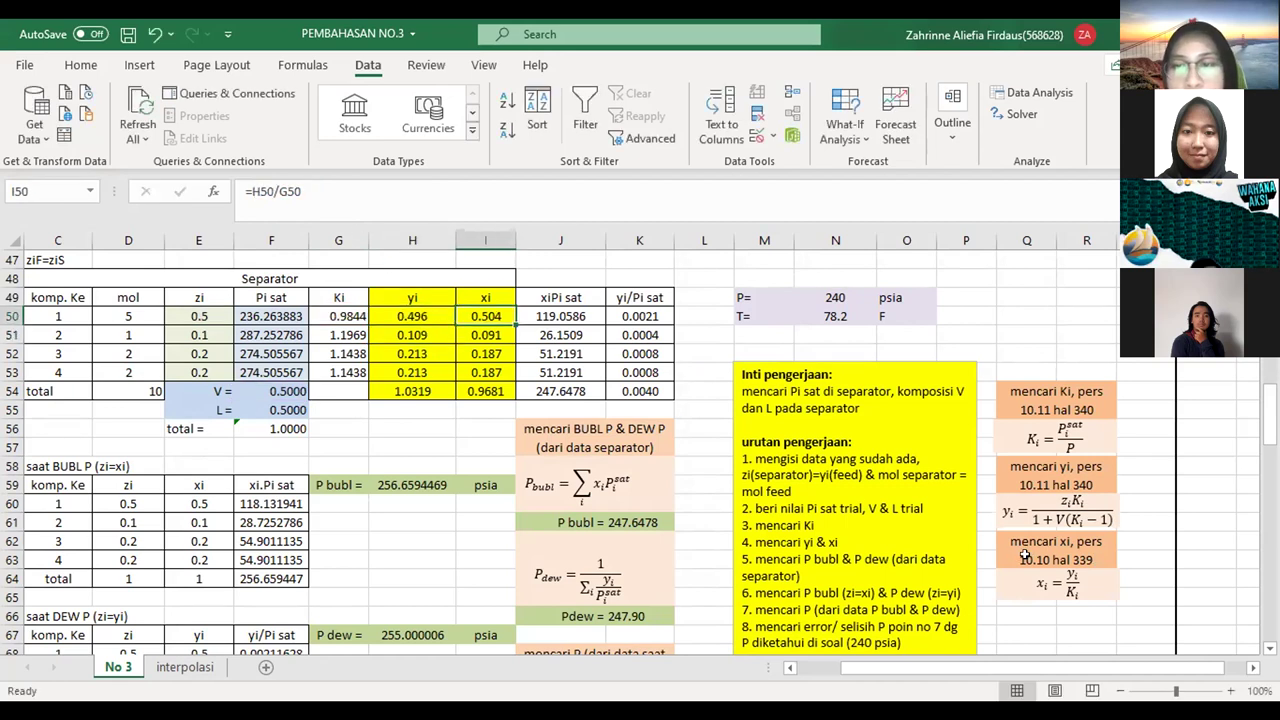
{"action": "left_click", "coordinate": [1061, 572]}
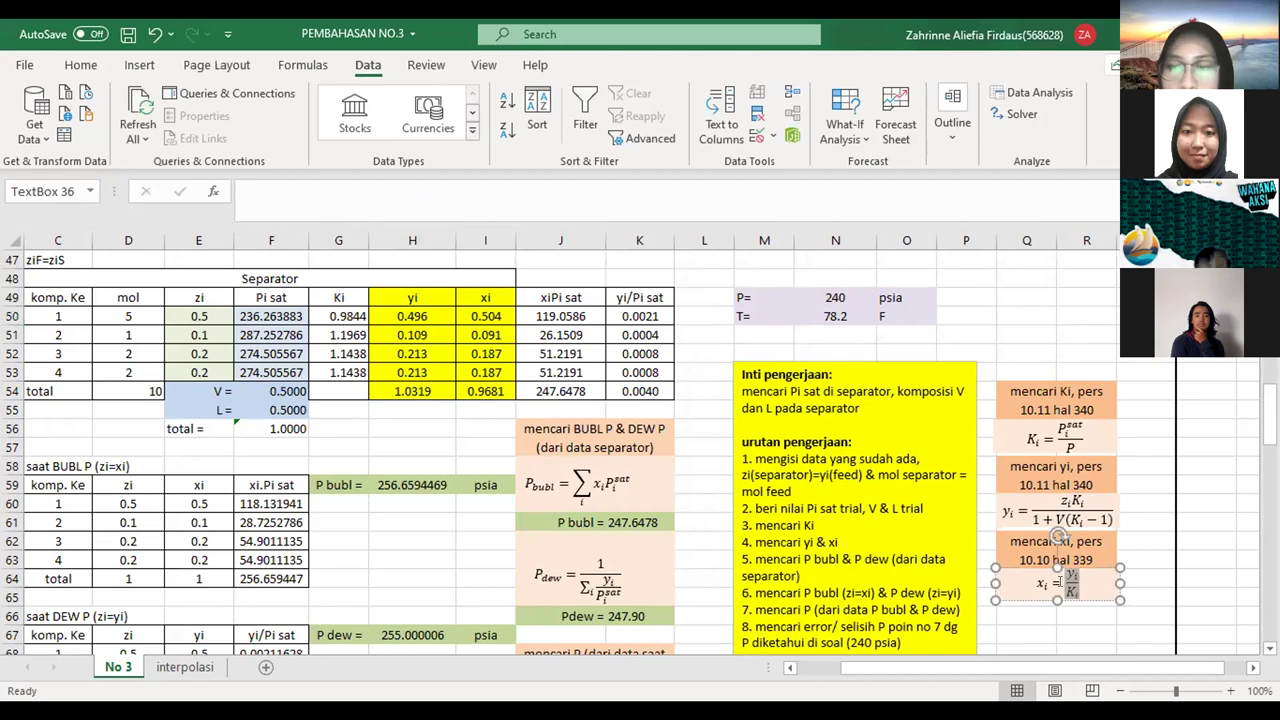
{"action": "left_click", "coordinate": [412, 466]}
{"action": "left_click", "coordinate": [486, 316]}
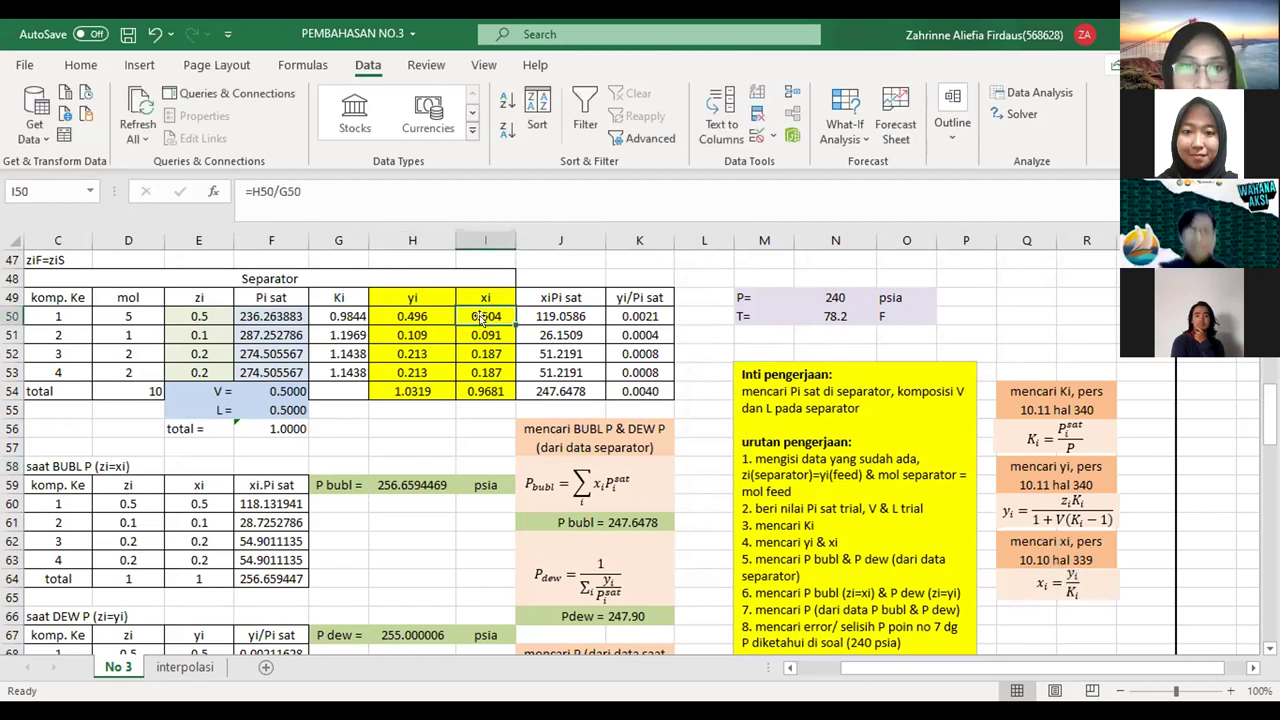
{"action": "left_click", "coordinate": [337, 184]}
{"action": "key", "text": "Escape"}
- Go back across the separator's component 1 row from xiPi sat, and move down to the BUBL P table
{"action": "key", "text": "Right"}
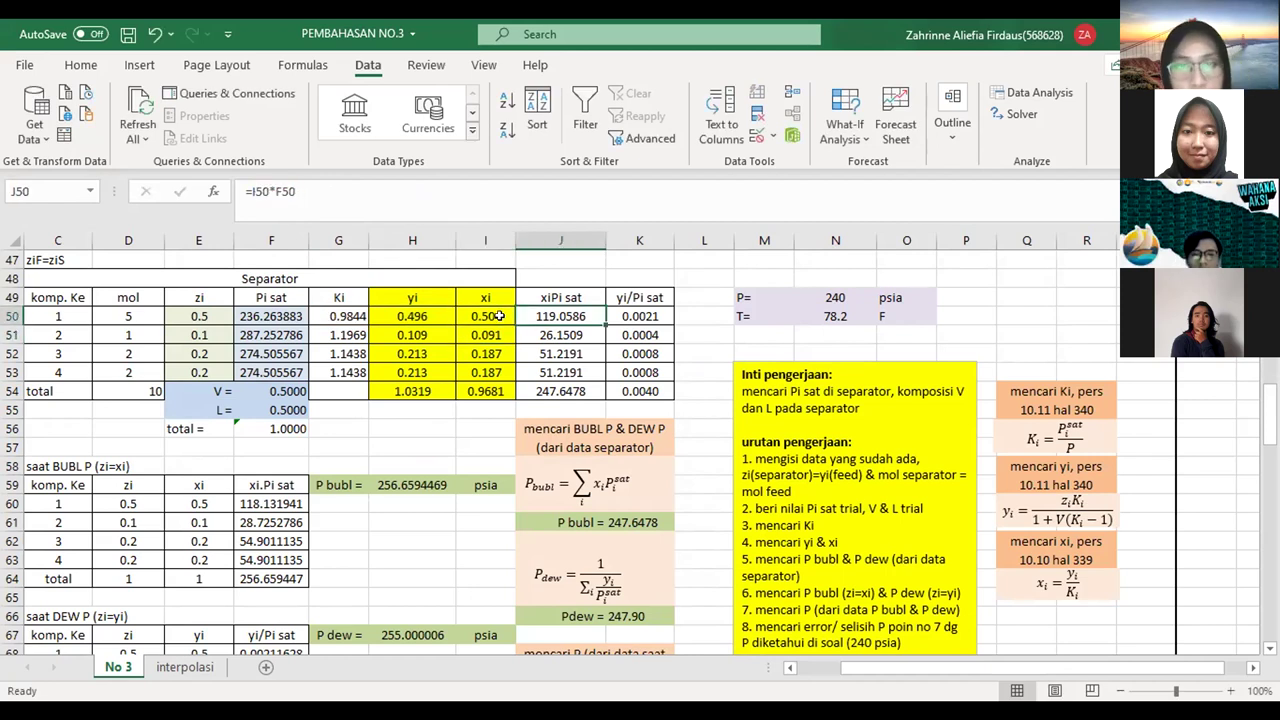
{"action": "key", "text": "Left"}
{"action": "key", "text": "Left"}
{"action": "key", "text": "Left"}
{"action": "key", "text": "Left"}
{"action": "key", "text": "Left"}
{"action": "key", "text": "Left"}
{"action": "key", "text": "Left"}
{"action": "key", "text": "Left"}
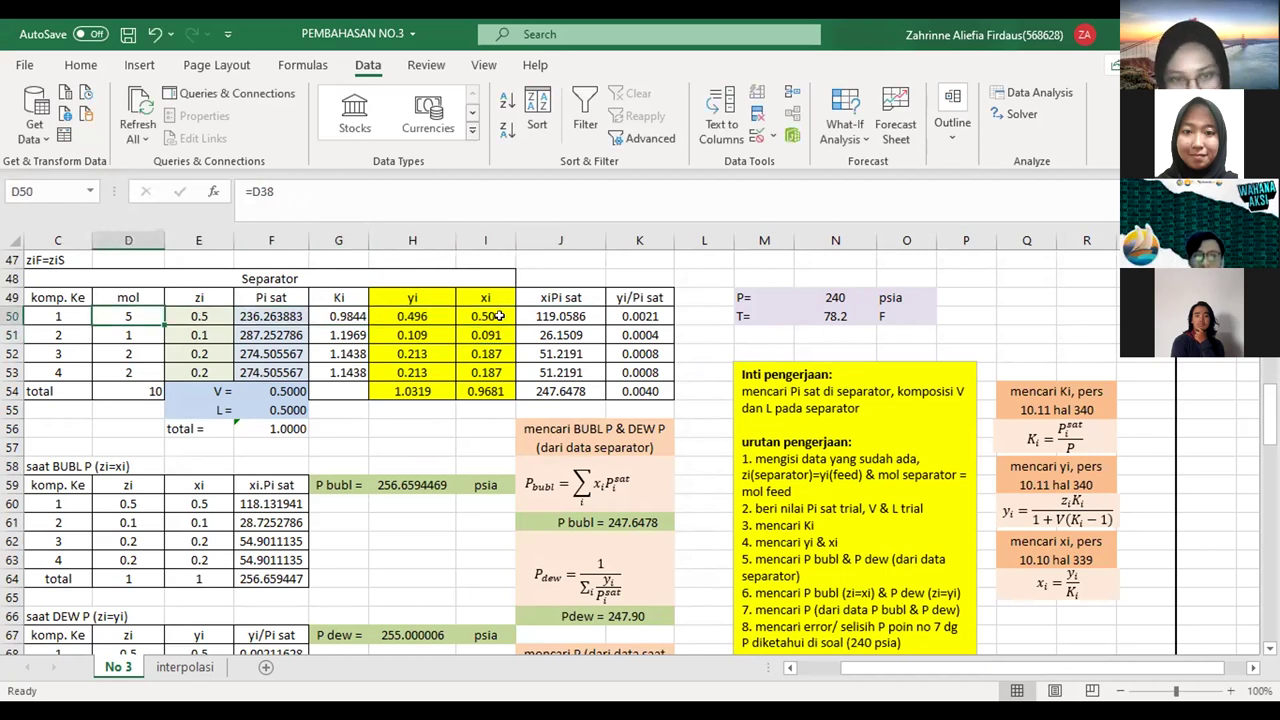
{"action": "key", "text": "Right"}
{"action": "key", "text": "Right"}
{"action": "key", "text": "Down"}
{"action": "key", "text": "Down"}
{"action": "key", "text": "Down"}
{"action": "key", "text": "Down"}
{"action": "key", "text": "Down"}
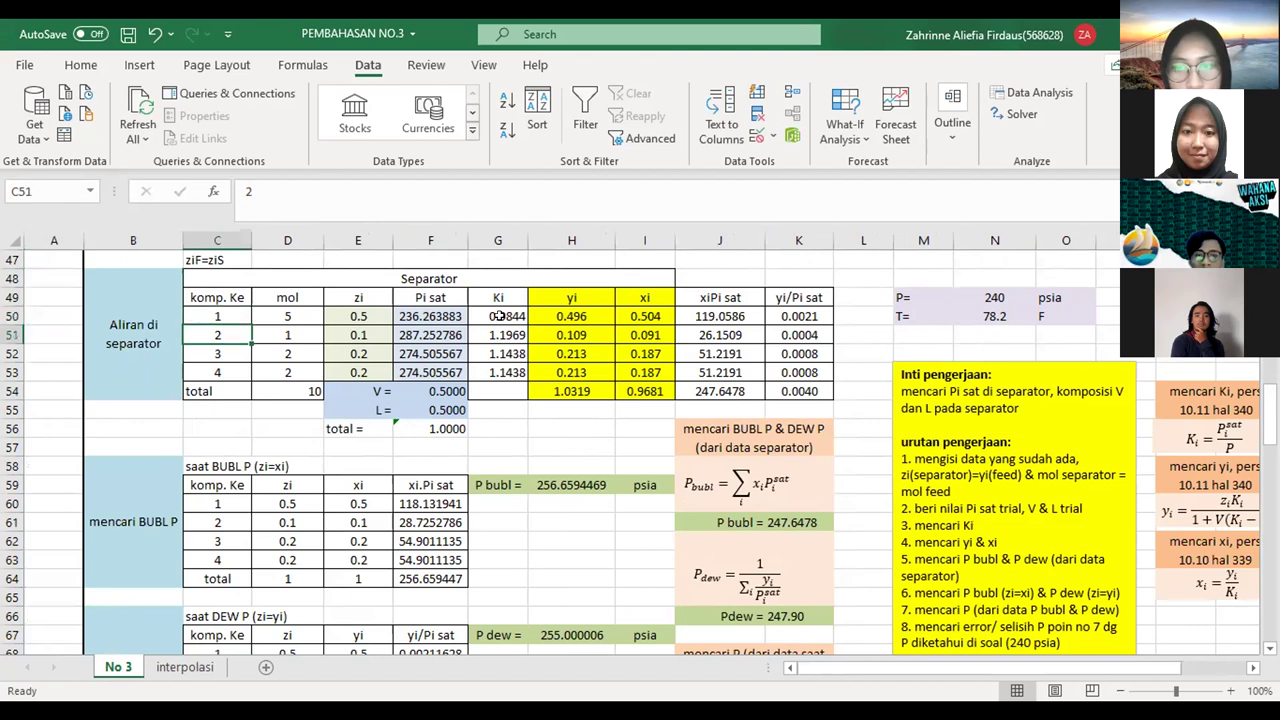
{"action": "key", "text": "Down"}
{"action": "key", "text": "Down"}
{"action": "key", "text": "Down"}
{"action": "key", "text": "Down"}
{"action": "key", "text": "Down"}
{"action": "key", "text": "Down"}
{"action": "key", "text": "Down"}
{"action": "key", "text": "Down"}
{"action": "key", "text": "Down"}
{"action": "key", "text": "Down"}
{"action": "key", "text": "Down"}
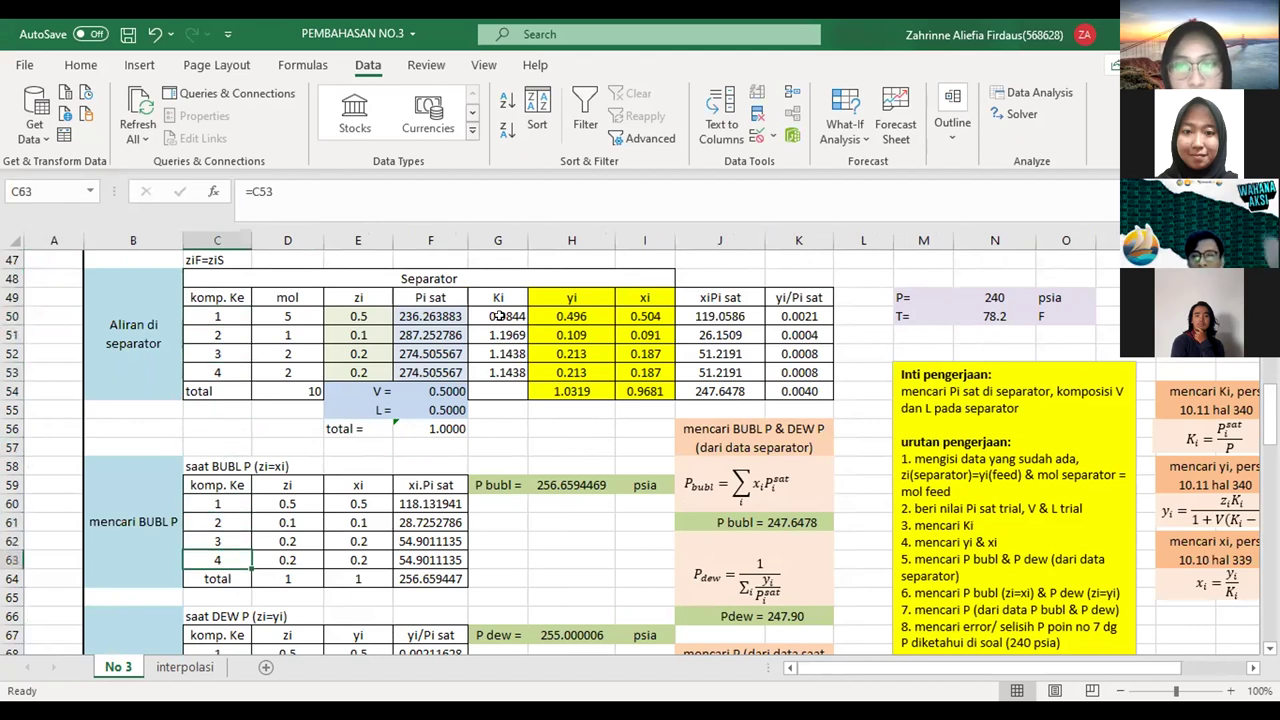
- Look over the component numbers and the zi references to the separator data in the BUBL P table
{"action": "key", "text": "Up"}
{"action": "key", "text": "Up"}
{"action": "key", "text": "Up"}
{"action": "key", "text": "Up"}
{"action": "key", "text": "Up"}
{"action": "key", "text": "Up"}
{"action": "key", "text": "Up"}
{"action": "key", "text": "Down"}
{"action": "key", "text": "Down"}
{"action": "key", "text": "Down"}
{"action": "key", "text": "Down"}
{"action": "key", "text": "Down"}
{"action": "key", "text": "Right"}
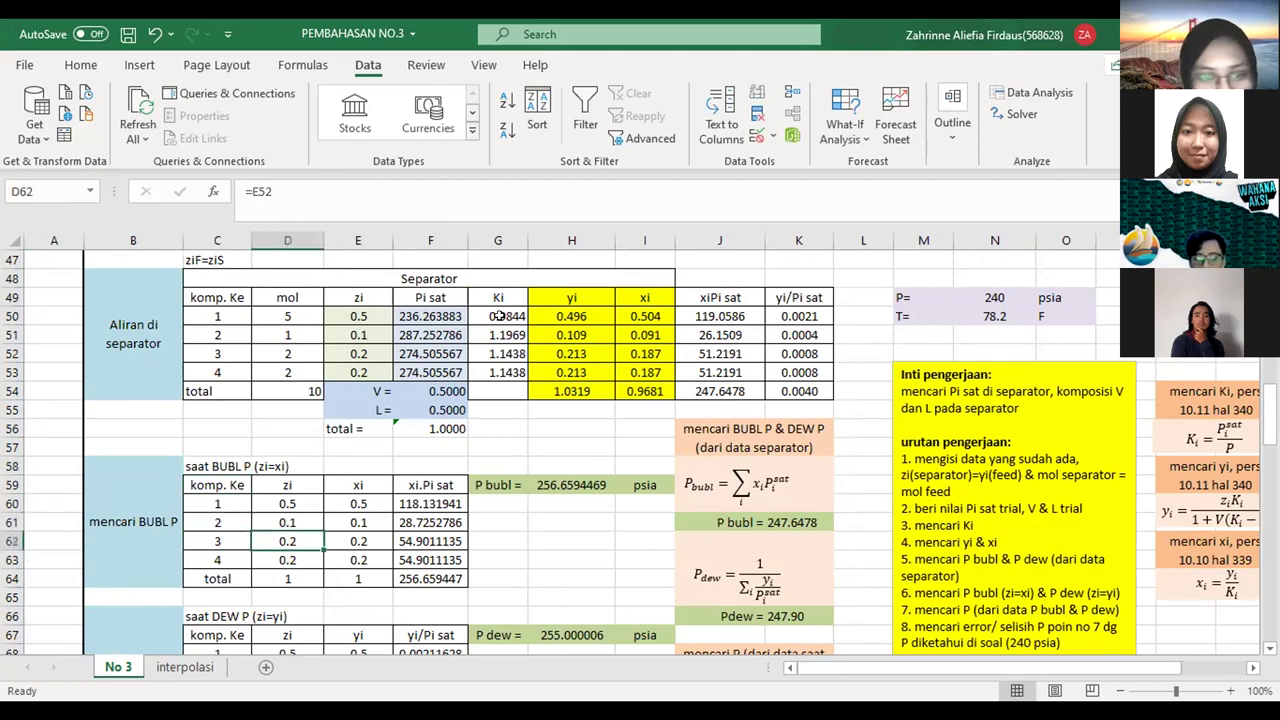
{"action": "key", "text": "Left"}
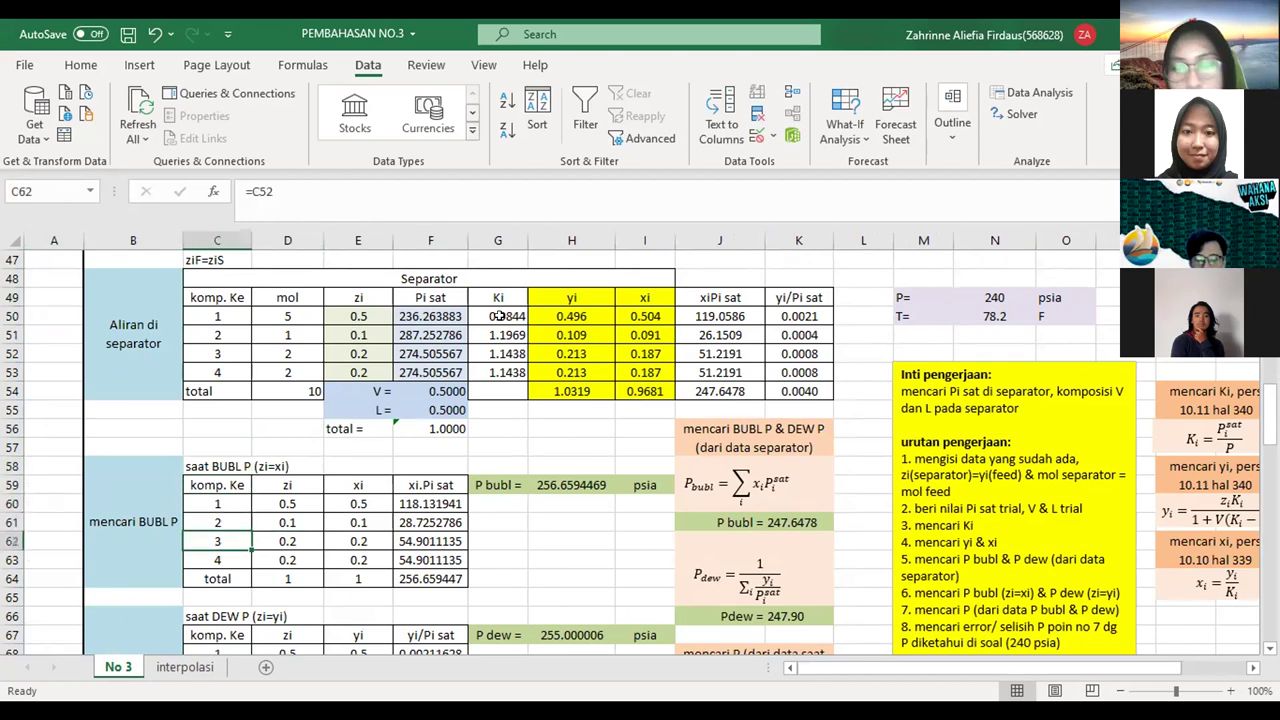
{"action": "key", "text": "Left"}
{"action": "key", "text": "Right"}
- Review the BUBL P heading's zi=xi condition and check the zi reference in D60 beside the xi column
{"action": "key", "text": "Down"}
{"action": "key", "text": "Down"}
{"action": "key", "text": "Down"}
{"action": "key", "text": "Down"}
{"action": "key", "text": "Down"}
{"action": "key", "text": "Down"}
{"action": "key", "text": "Down"}
{"action": "key", "text": "Down"}
{"action": "key", "text": "Down"}
{"action": "key", "text": "Down"}
{"action": "key", "text": "Down"}
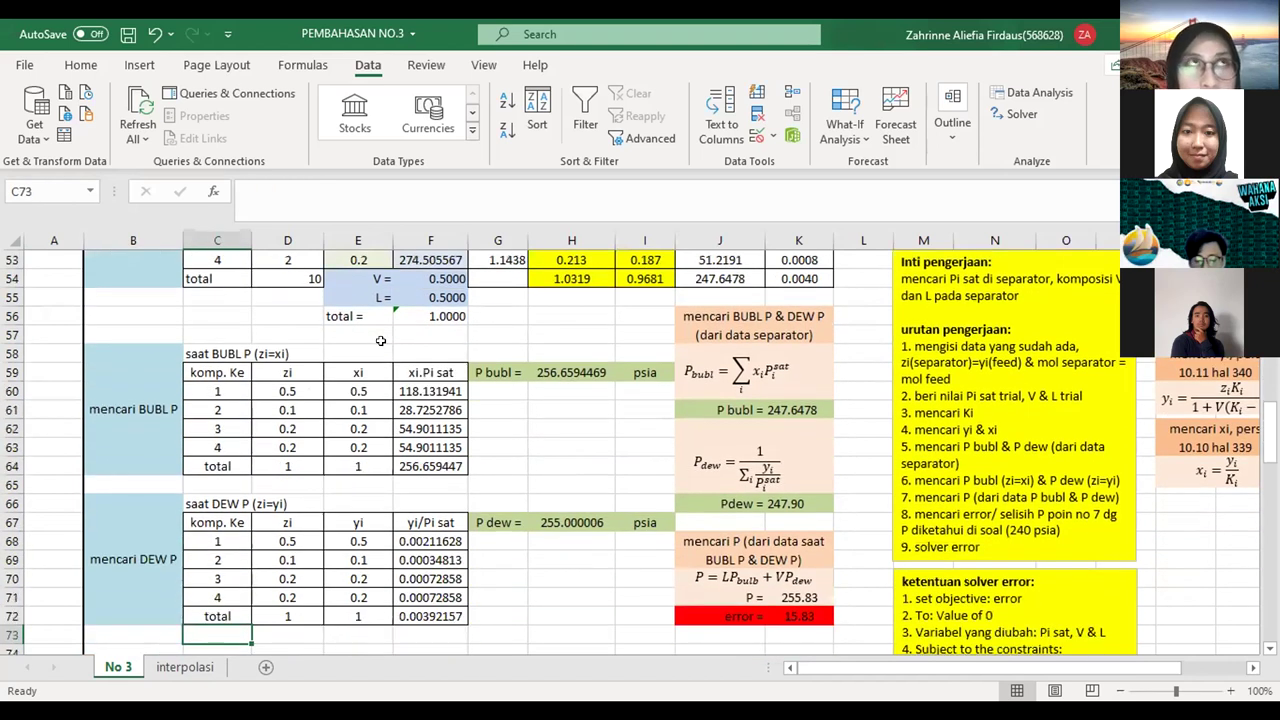
{"action": "left_click", "coordinate": [201, 349]}
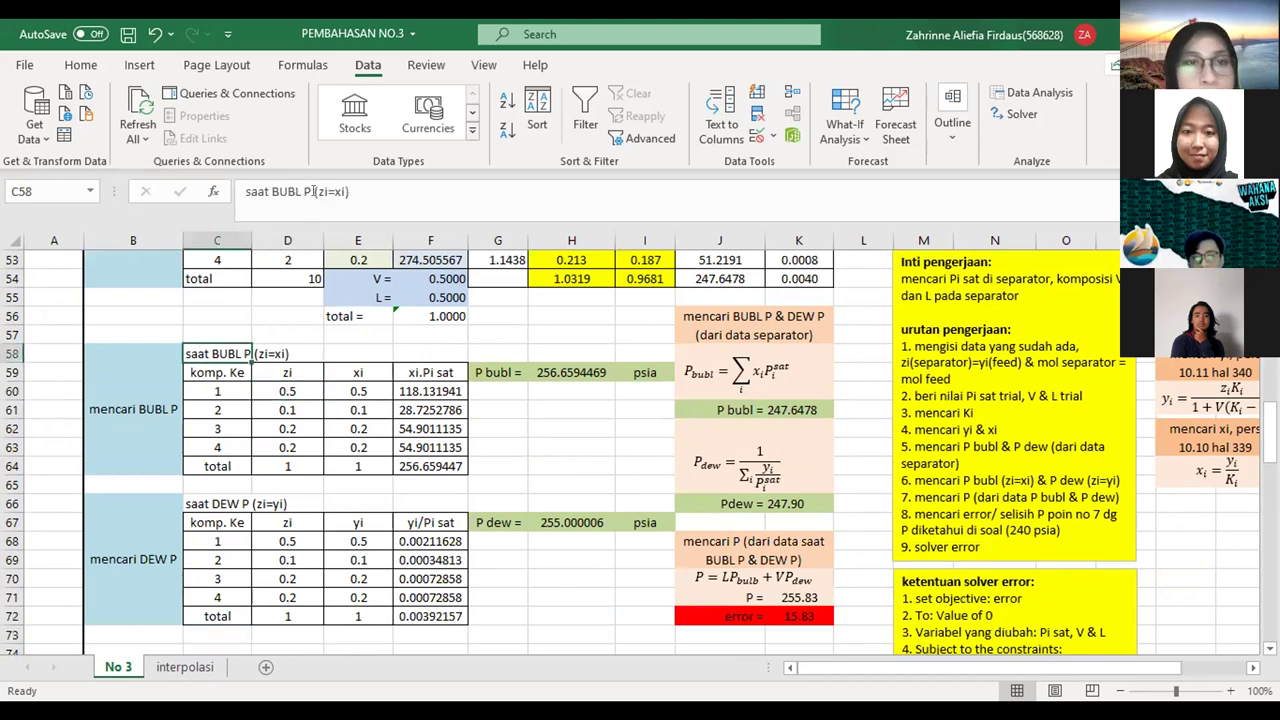
{"action": "left_click", "coordinate": [294, 391]}
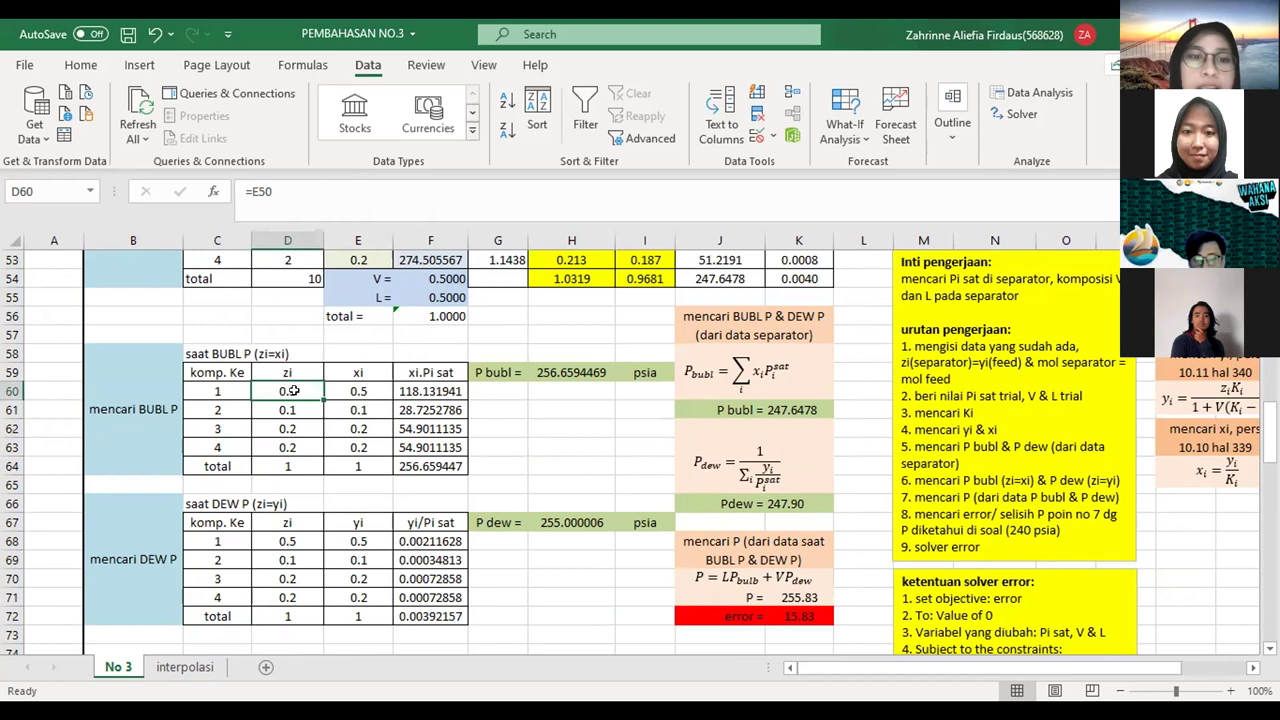
{"action": "key", "text": "Right"}
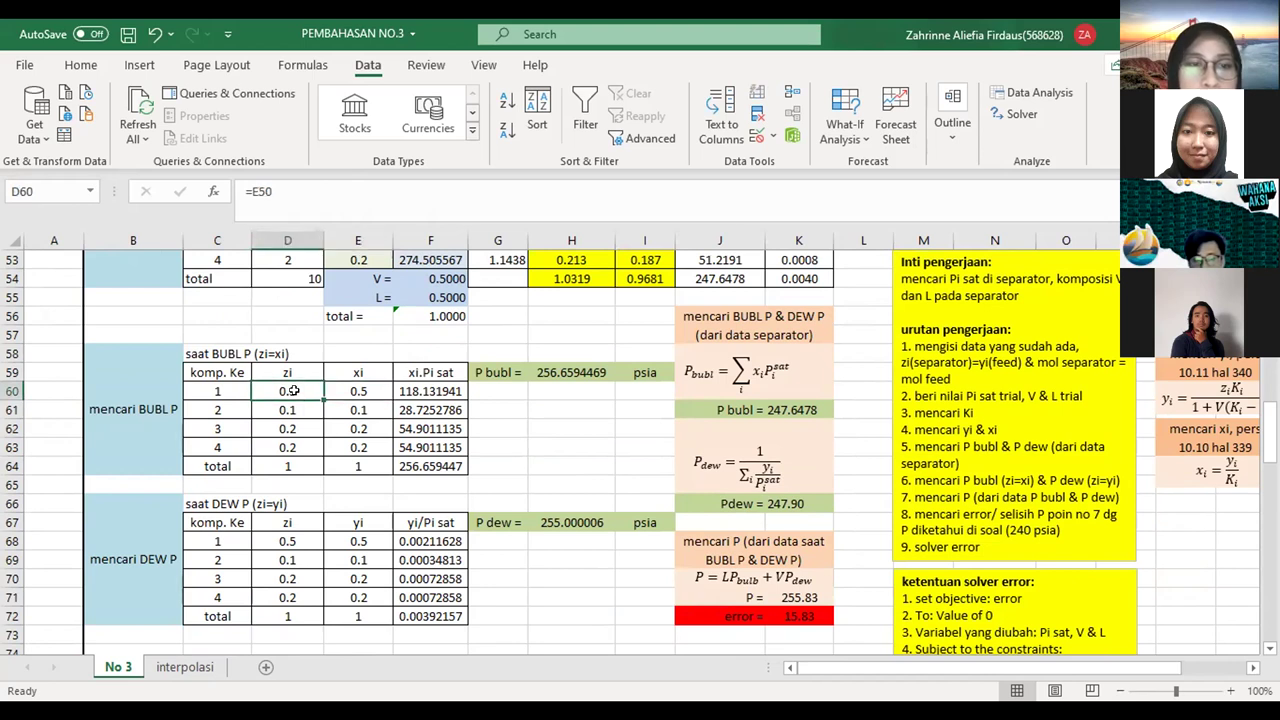
{"action": "key", "text": "Down"}
{"action": "key", "text": "Down"}
{"action": "key", "text": "Up"}
{"action": "key", "text": "Up"}
{"action": "key", "text": "Up"}
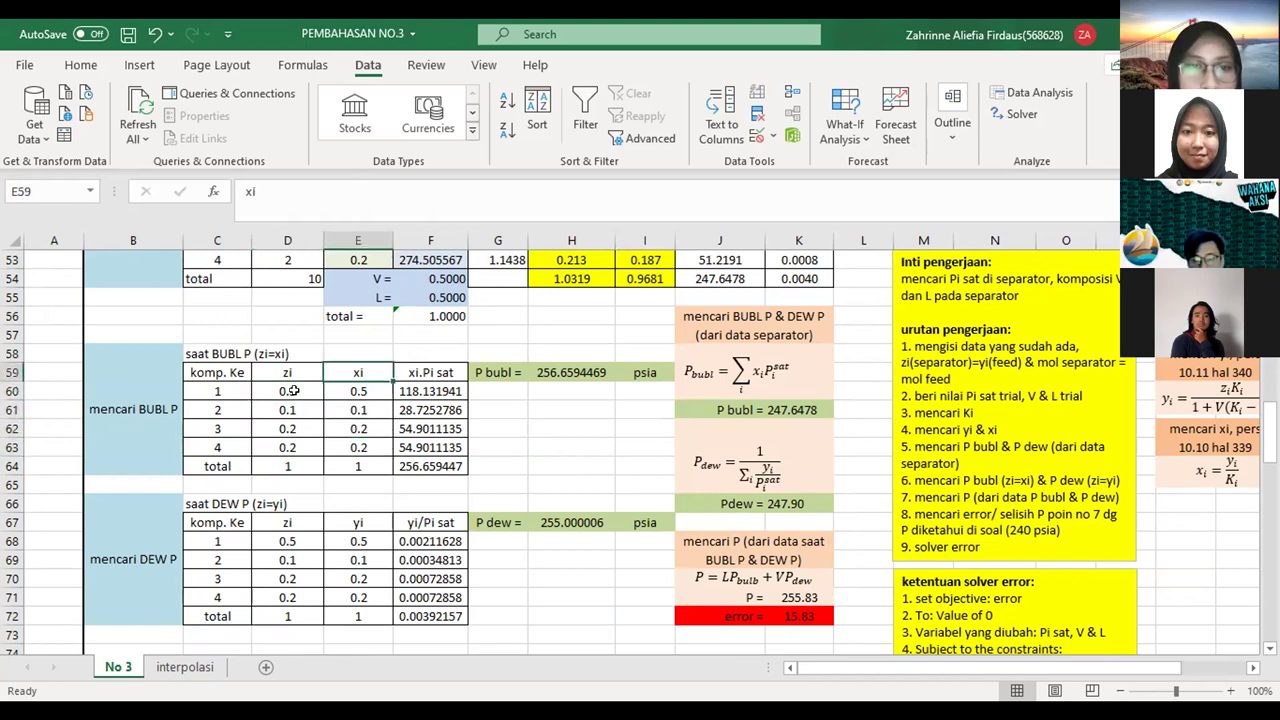
- Compare the xi.Pi sat formula in F60 with the P bubl equation, tracing its xi and separator Pi sat references
{"action": "key", "text": "Right"}
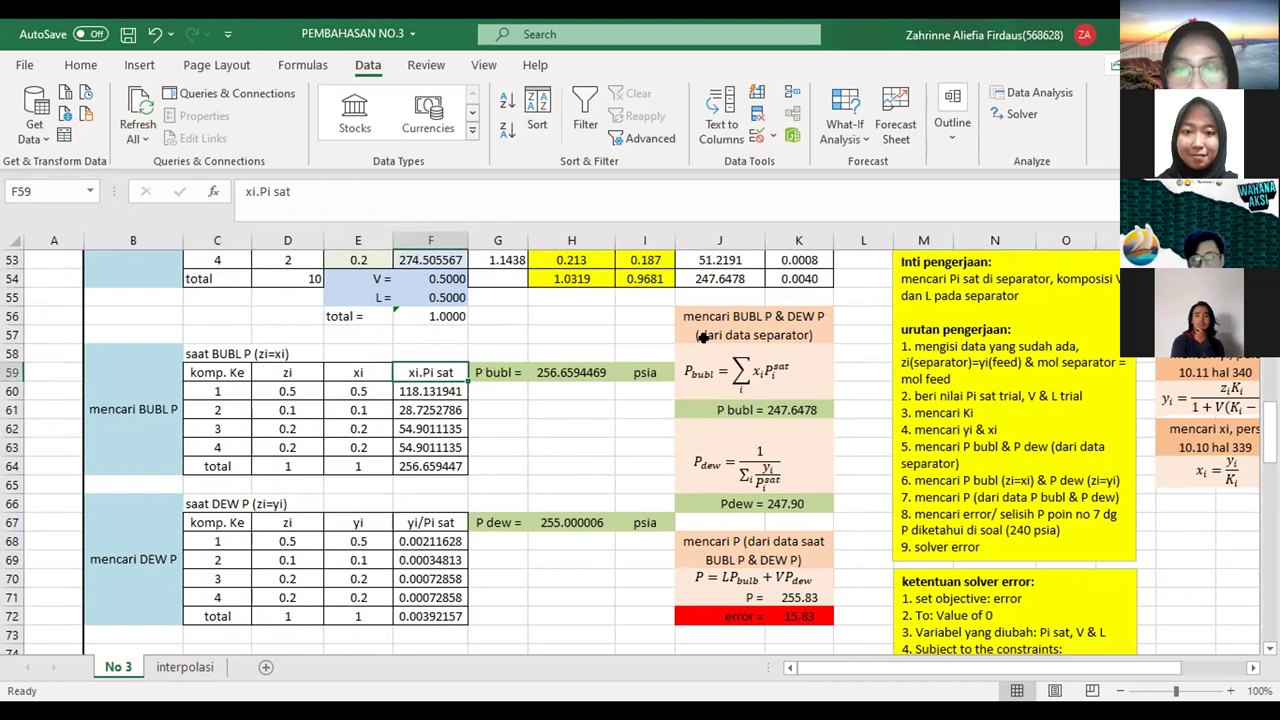
{"action": "left_click", "coordinate": [703, 378]}
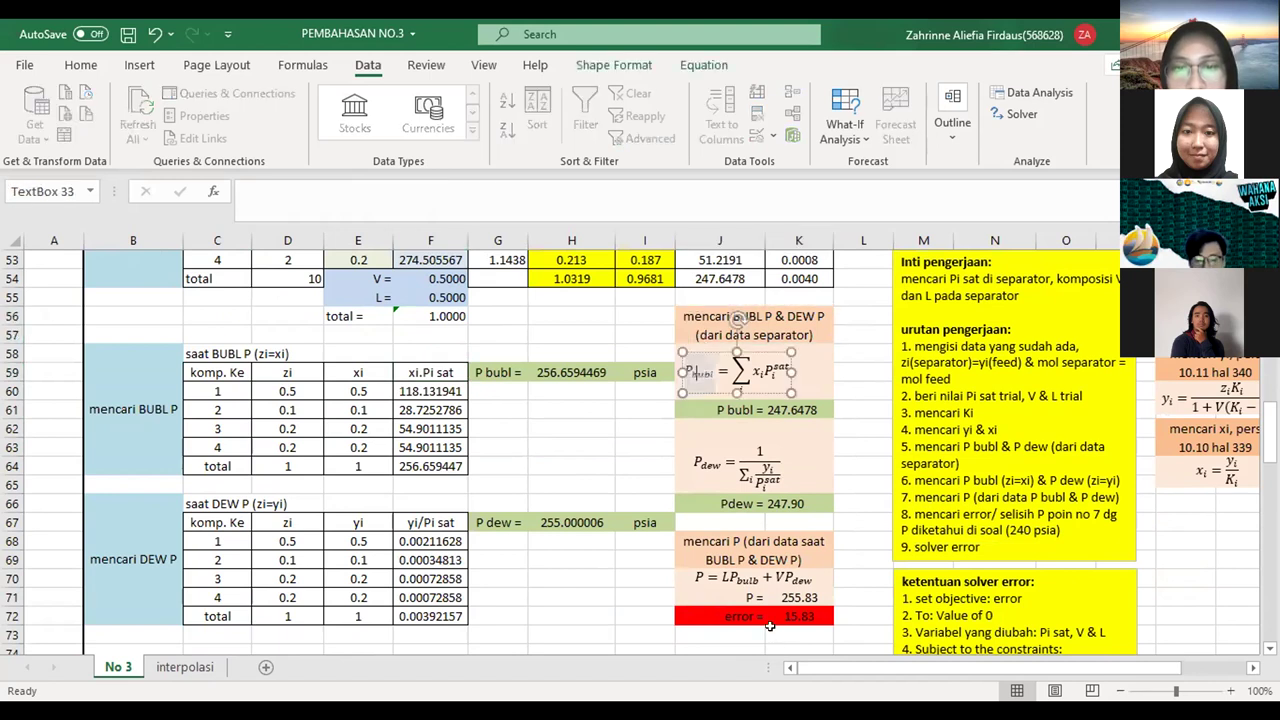
{"action": "left_click", "coordinate": [843, 371]}
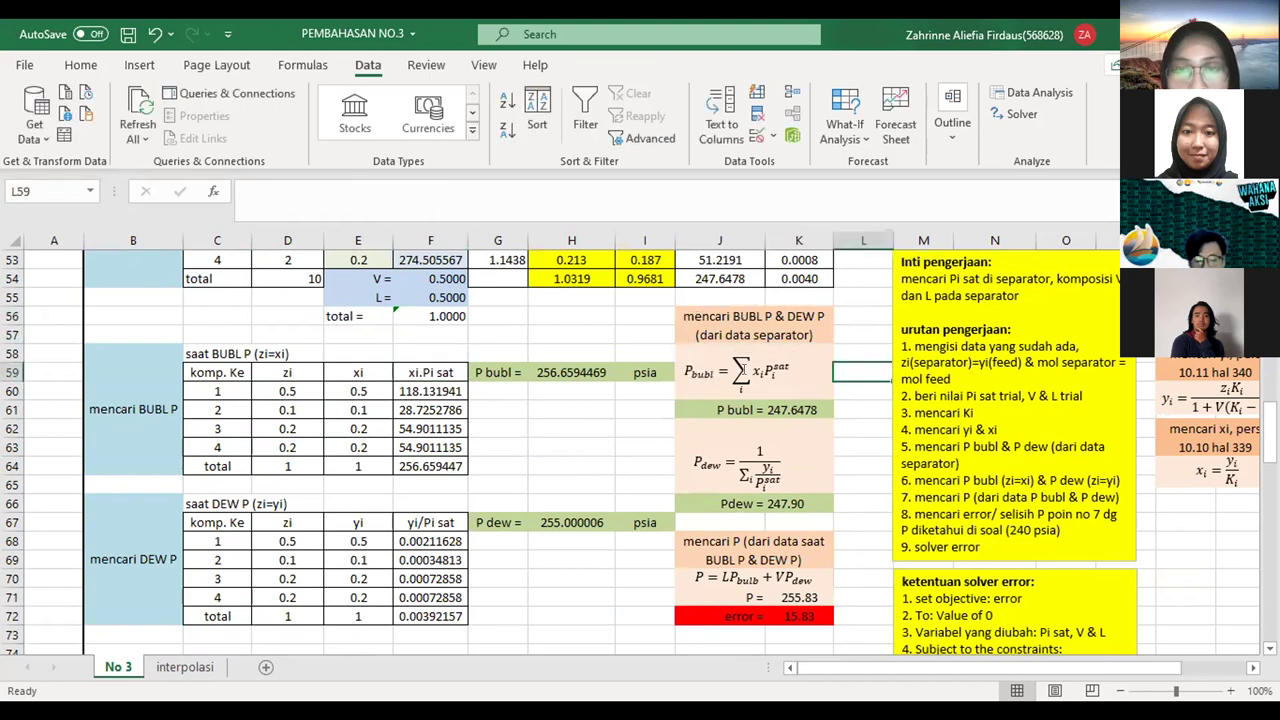
{"action": "left_click", "coordinate": [420, 388]}
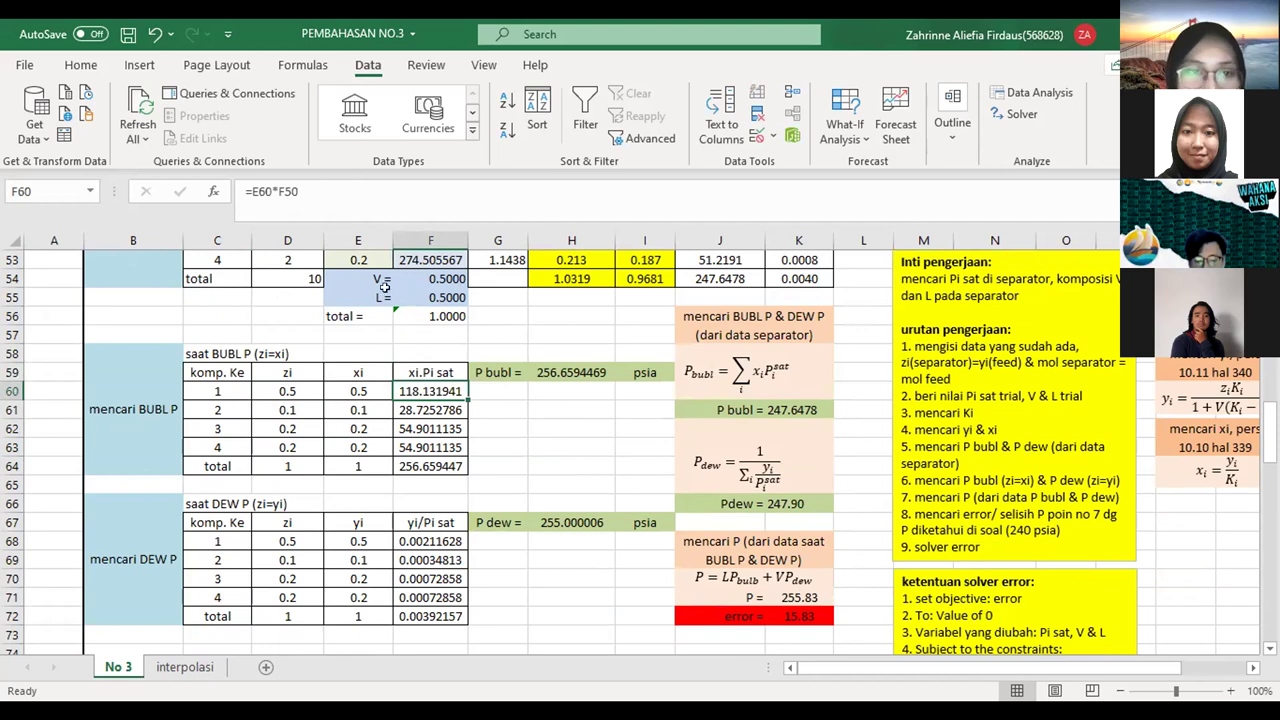
{"action": "left_click", "coordinate": [641, 215]}
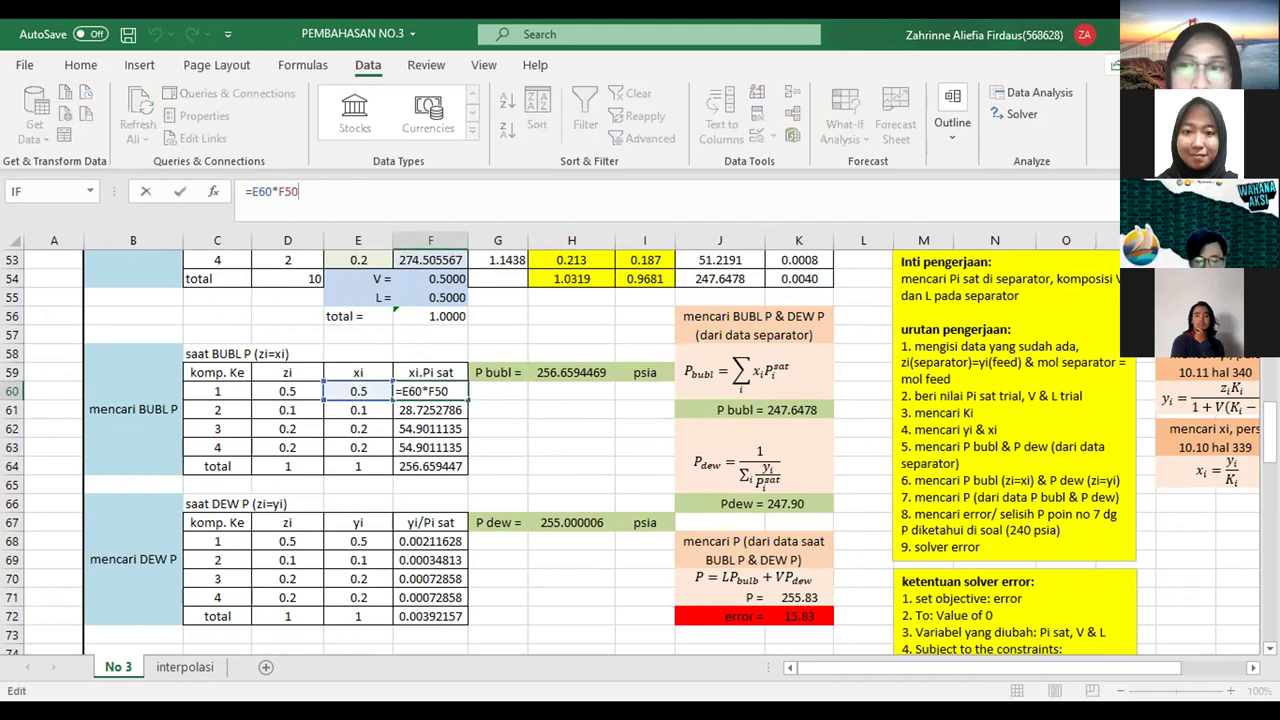
{"action": "scroll", "coordinate": [430, 382], "scroll_direction": "up", "scroll_amount": 3}
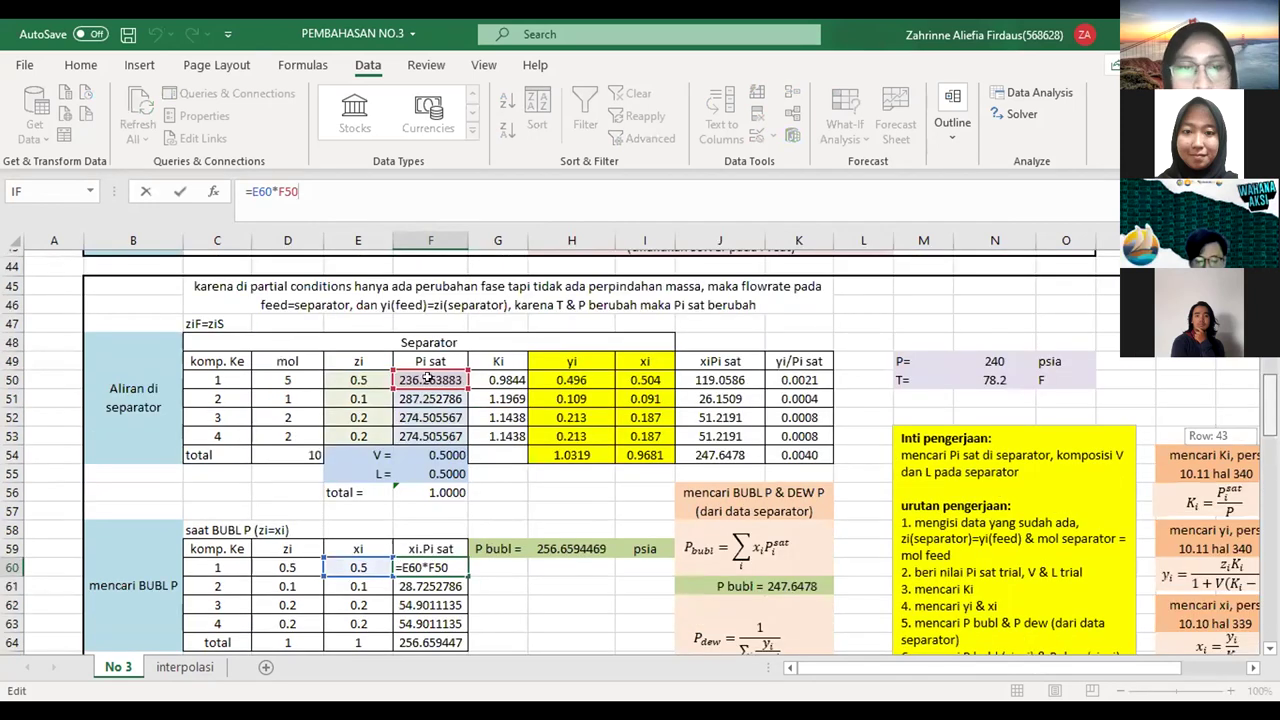
{"action": "key", "text": "Return"}
- Check the xi.Pi sat sum in F64 and the P bubl cell H59 that refers to it
{"action": "key", "text": "Down"}
{"action": "key", "text": "Down"}
{"action": "key", "text": "Down"}
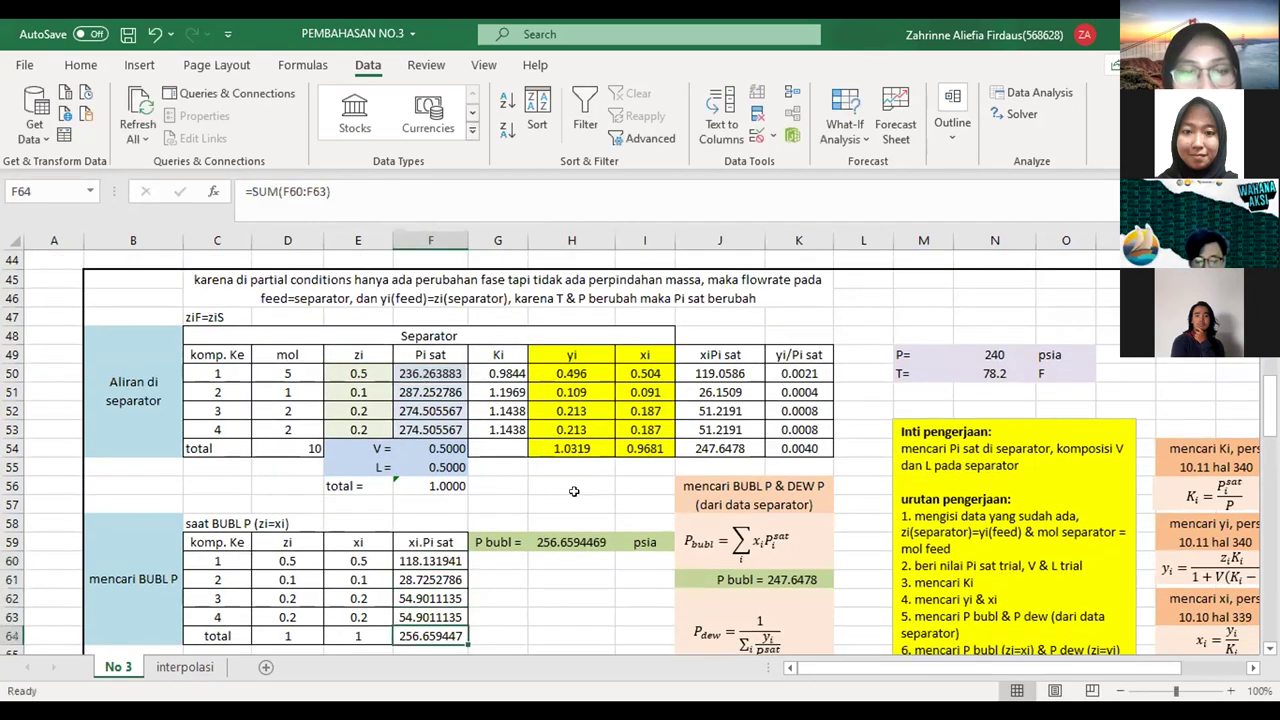
{"action": "left_click", "coordinate": [566, 540]}
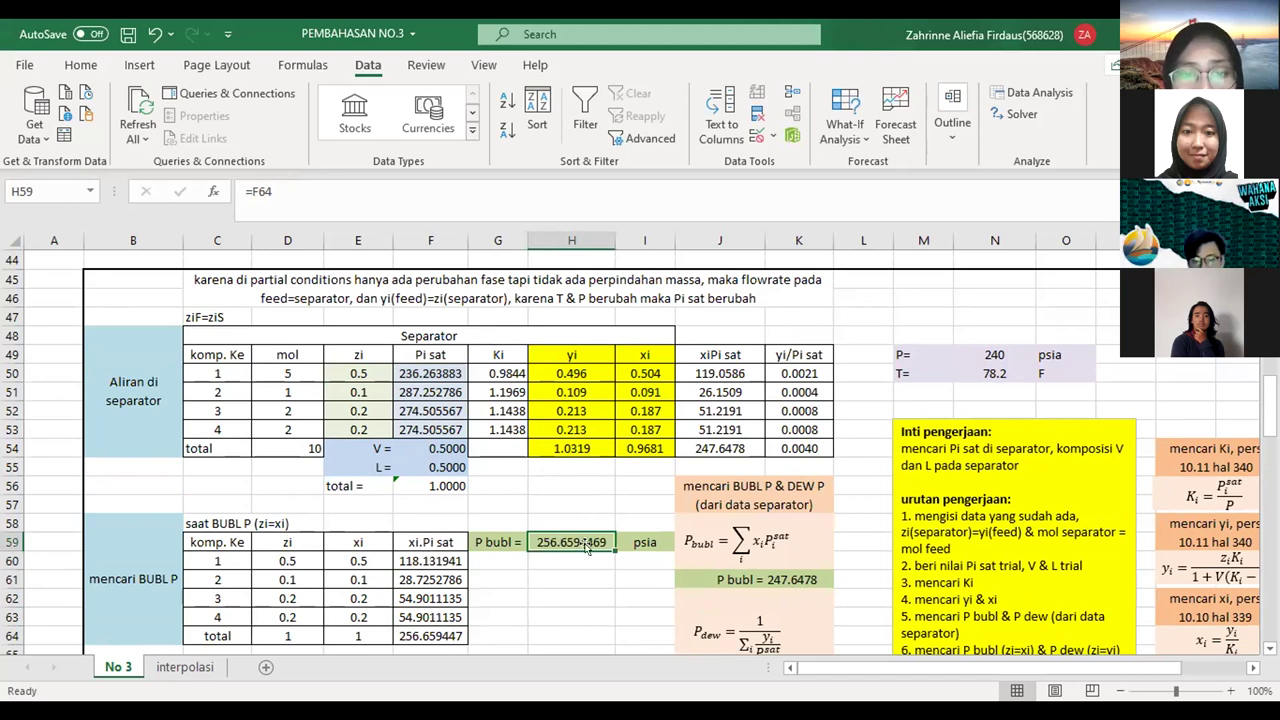
- Review the DEW P heading's zi=yi condition and check the zi and yi references in D68 and E68
{"action": "key", "text": "Down"}
{"action": "key", "text": "Down"}
{"action": "key", "text": "Down"}
{"action": "key", "text": "Down"}
{"action": "key", "text": "Down"}
{"action": "key", "text": "Down"}
{"action": "key", "text": "Down"}
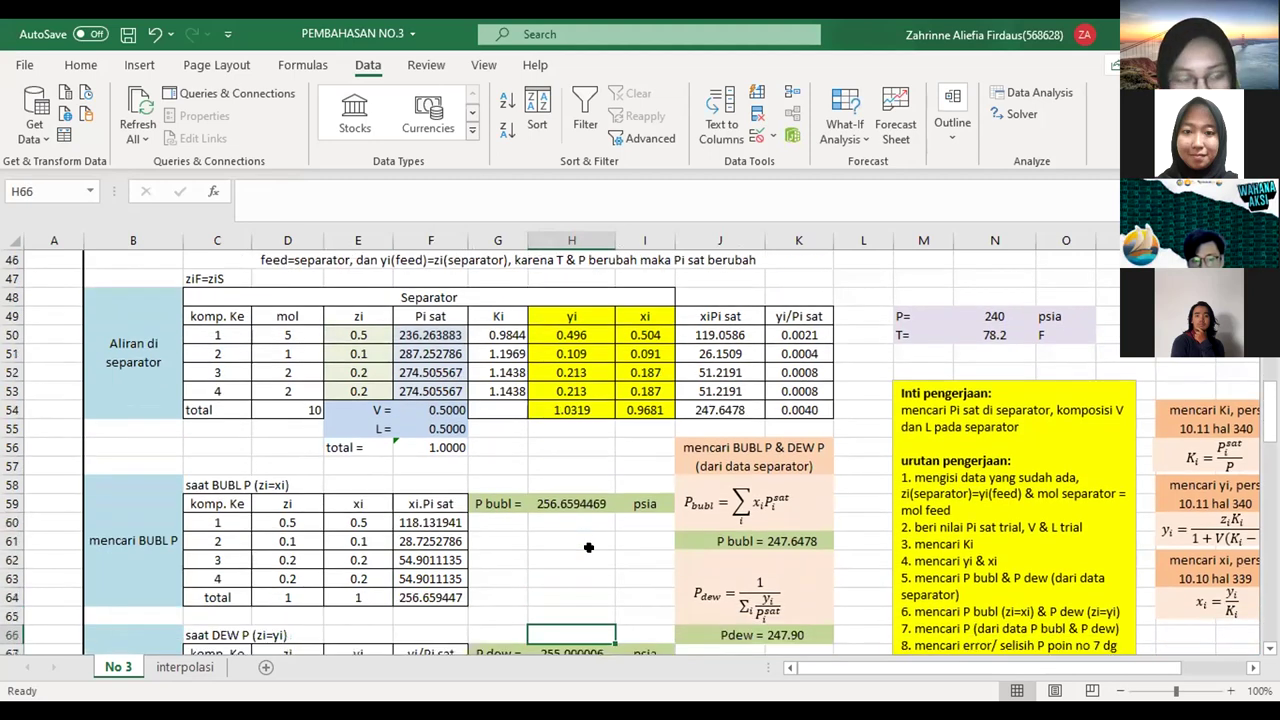
{"action": "key", "text": "Down"}
{"action": "key", "text": "Down"}
{"action": "key", "text": "Down"}
{"action": "key", "text": "Down"}
{"action": "key", "text": "Down"}
{"action": "key", "text": "Left"}
{"action": "key", "text": "Left"}
{"action": "key", "text": "Left"}
{"action": "key", "text": "Left"}
{"action": "key", "text": "Left"}
{"action": "key", "text": "Left"}
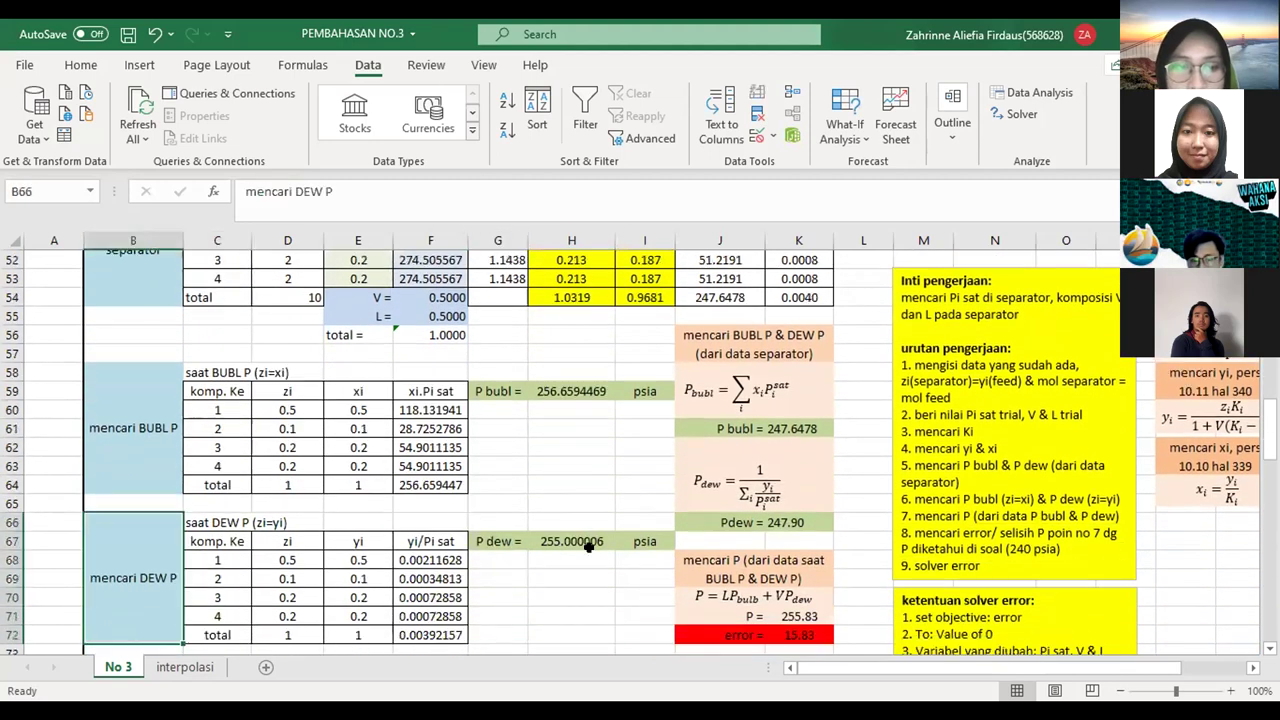
{"action": "key", "text": "Down"}
{"action": "key", "text": "Up"}
{"action": "key", "text": "Right"}
{"action": "key", "text": "Right"}
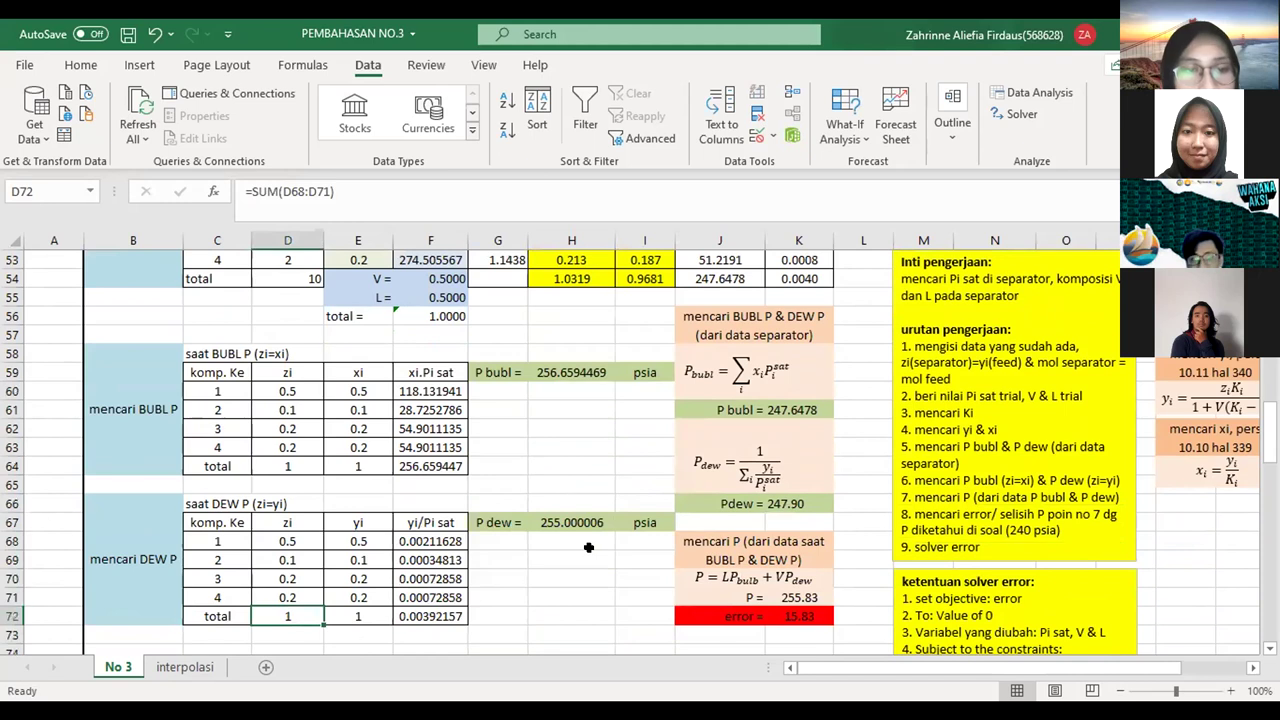
{"action": "left_click", "coordinate": [230, 506]}
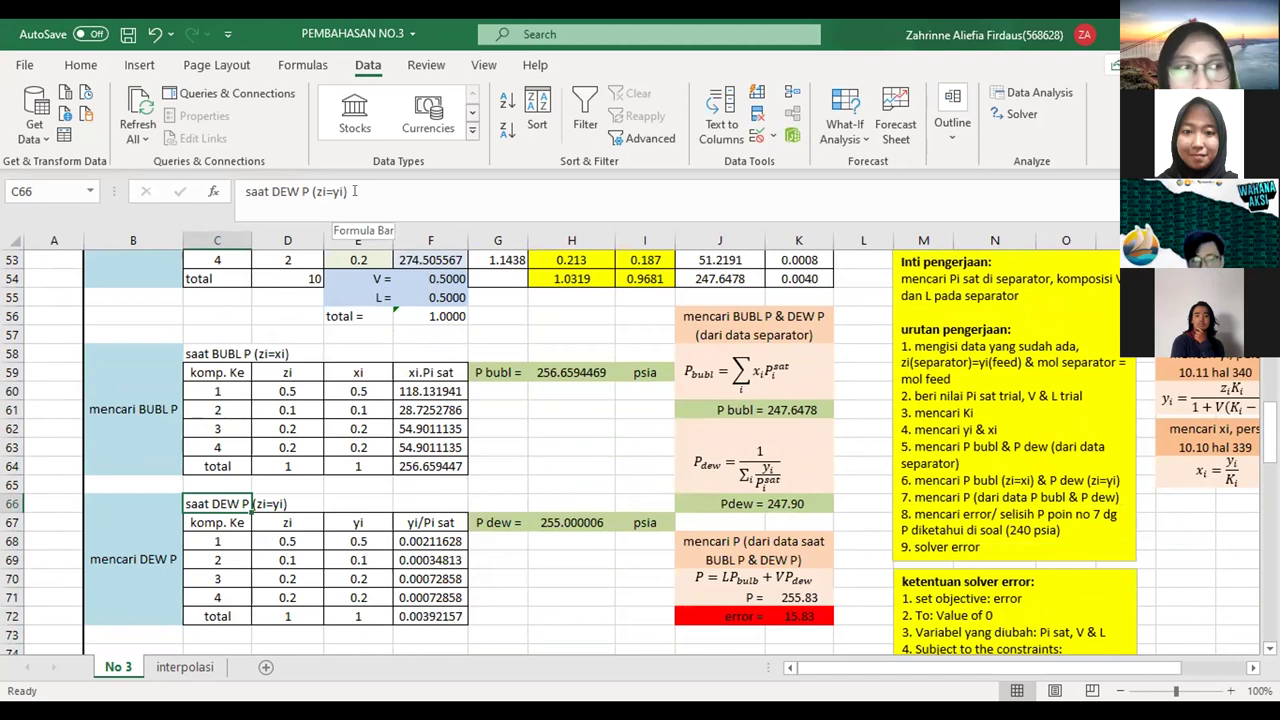
{"action": "left_click", "coordinate": [280, 535]}
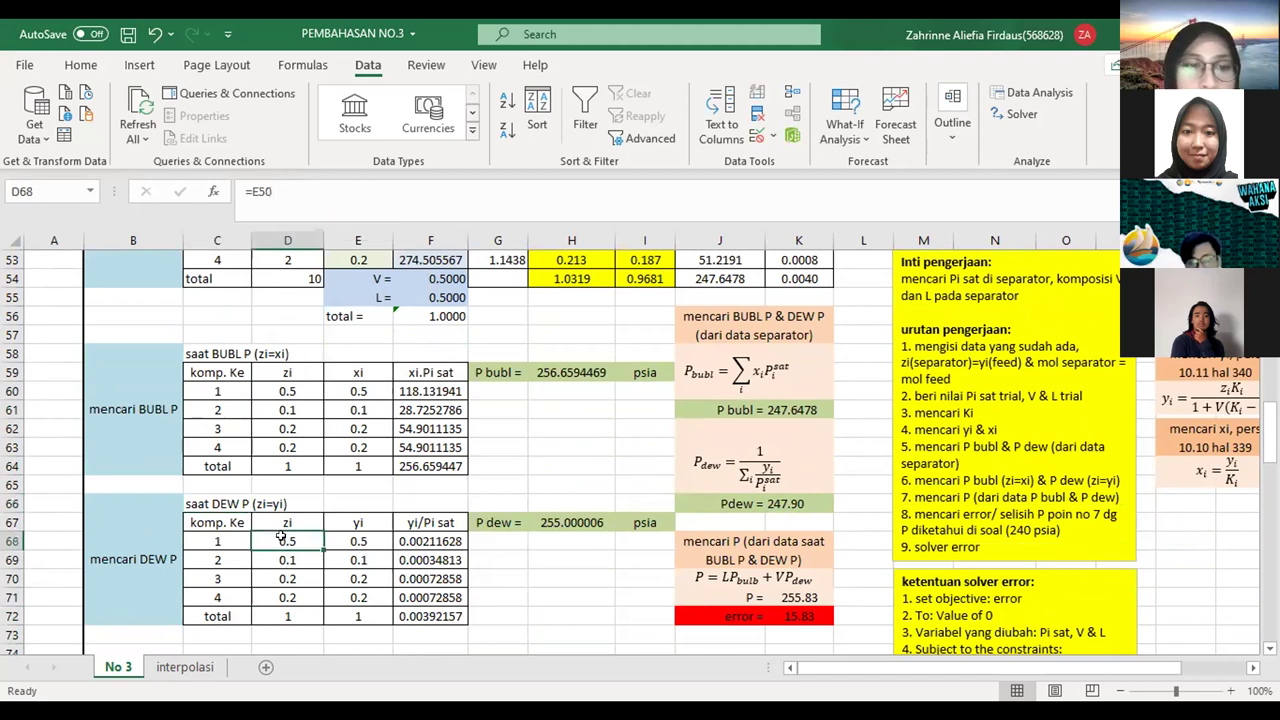
{"action": "left_click", "coordinate": [353, 535]}
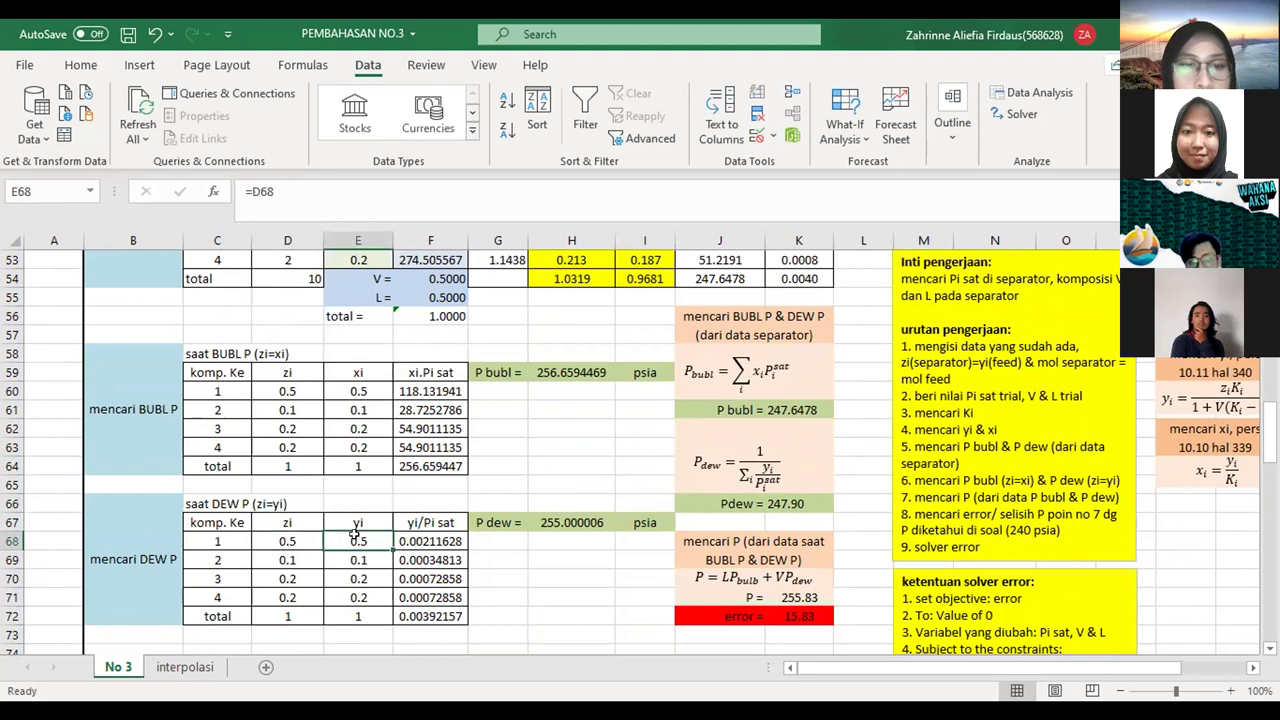
- Compare the yi/Pi sat formula in F68 with the P dew equation and inspect the P dew cell H67
{"action": "left_click", "coordinate": [424, 538]}
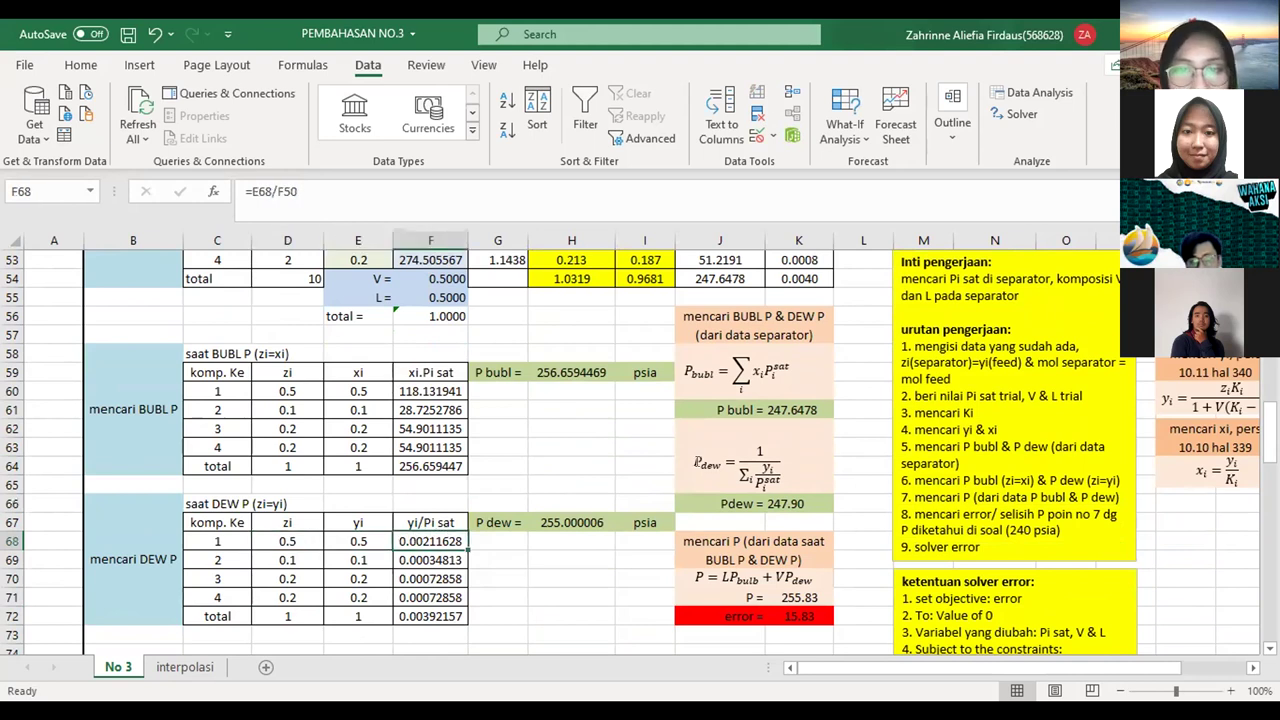
{"action": "left_click", "coordinate": [688, 460]}
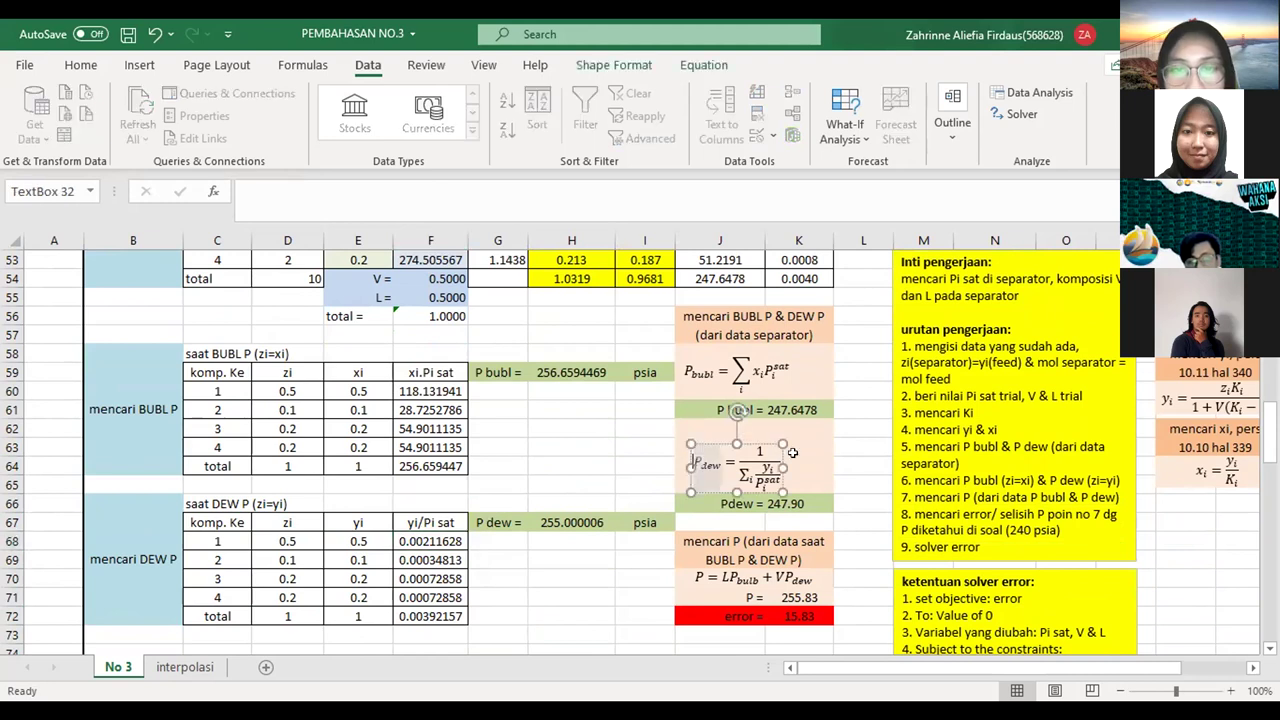
{"action": "left_click", "coordinate": [778, 466]}
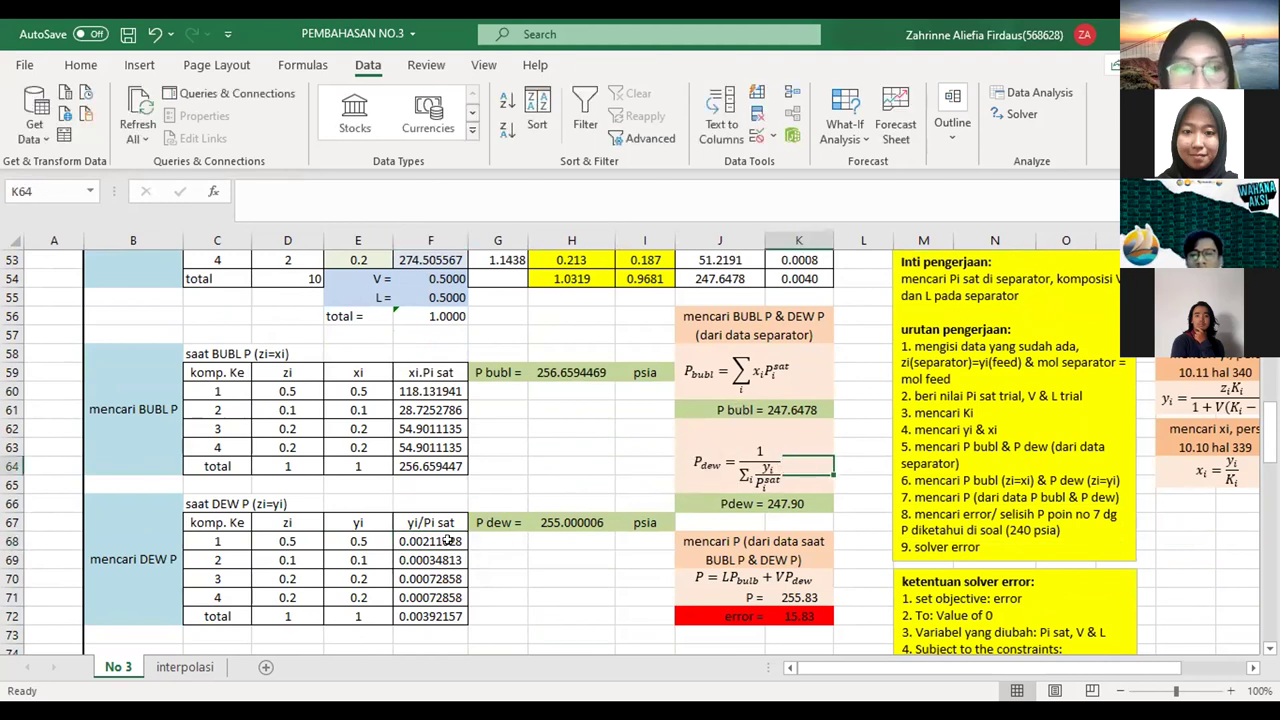
{"action": "left_click", "coordinate": [560, 520]}
- Look back at the separator's yi/Pi sat column above the P bubl and P dew equations
{"action": "key", "text": "Right"}
{"action": "key", "text": "Right"}
{"action": "key", "text": "Right"}
{"action": "key", "text": "Up"}
{"action": "key", "text": "Up"}
{"action": "key", "text": "Up"}
{"action": "key", "text": "Up"}
{"action": "key", "text": "Up"}
{"action": "key", "text": "Up"}
{"action": "key", "text": "Up"}
{"action": "key", "text": "Up"}
{"action": "key", "text": "Up"}
{"action": "key", "text": "Up"}
{"action": "key", "text": "Up"}
{"action": "key", "text": "Up"}
{"action": "key", "text": "Up"}
{"action": "key", "text": "Up"}
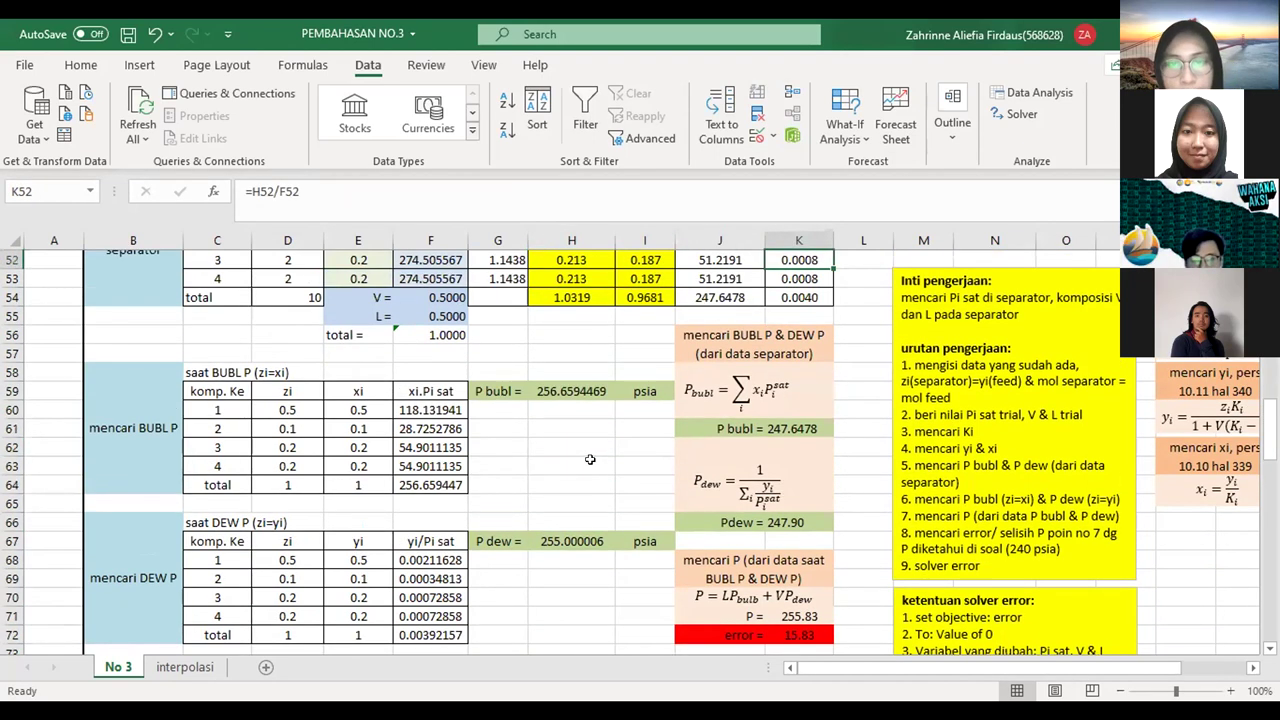
{"action": "key", "text": "Down"}
{"action": "key", "text": "Down"}
{"action": "key", "text": "Up"}
{"action": "key", "text": "Up"}
{"action": "key", "text": "Up"}
- Go down to the error cell and review the section that finds P from the BUBL P and DEW P data
{"action": "key", "text": "Down"}
{"action": "key", "text": "Down"}
{"action": "key", "text": "Down"}
{"action": "key", "text": "Down"}
{"action": "key", "text": "Down"}
{"action": "key", "text": "Down"}
{"action": "key", "text": "Down"}
{"action": "key", "text": "Down"}
{"action": "key", "text": "Down"}
{"action": "key", "text": "Down"}
{"action": "key", "text": "Down"}
{"action": "key", "text": "Down"}
{"action": "key", "text": "Down"}
{"action": "key", "text": "Down"}
{"action": "key", "text": "Down"}
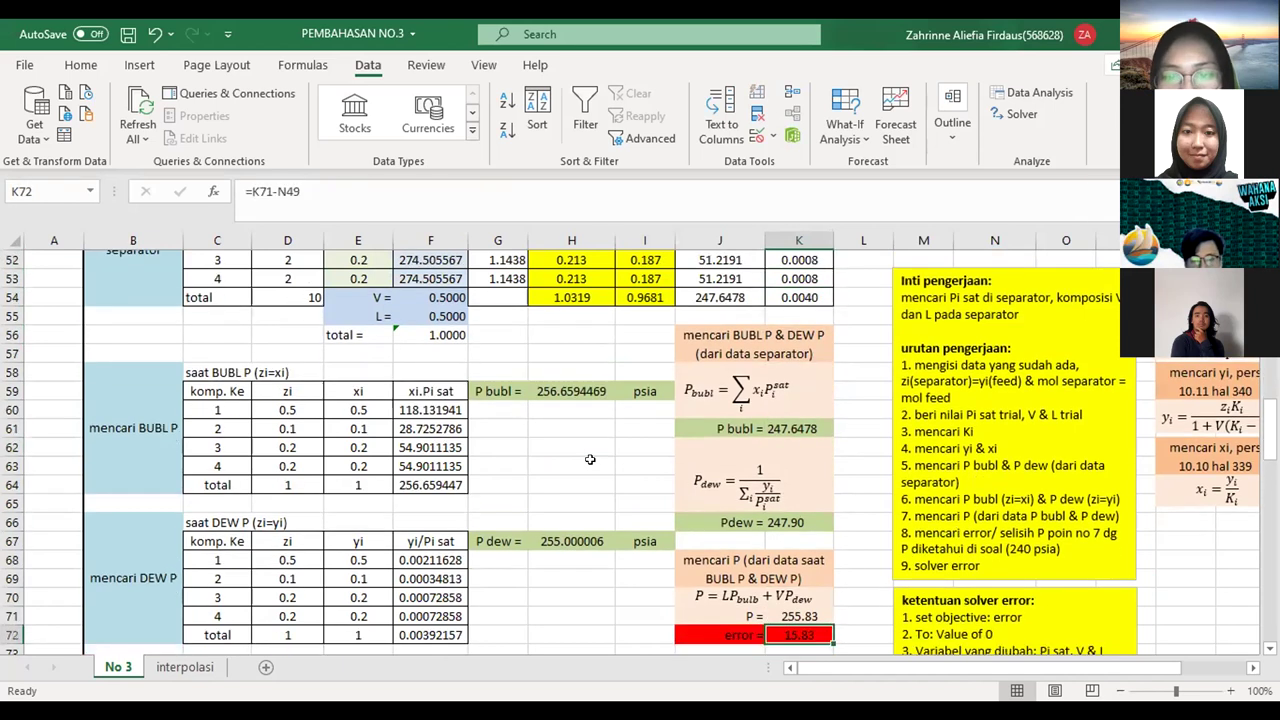
{"action": "key", "text": "Up"}
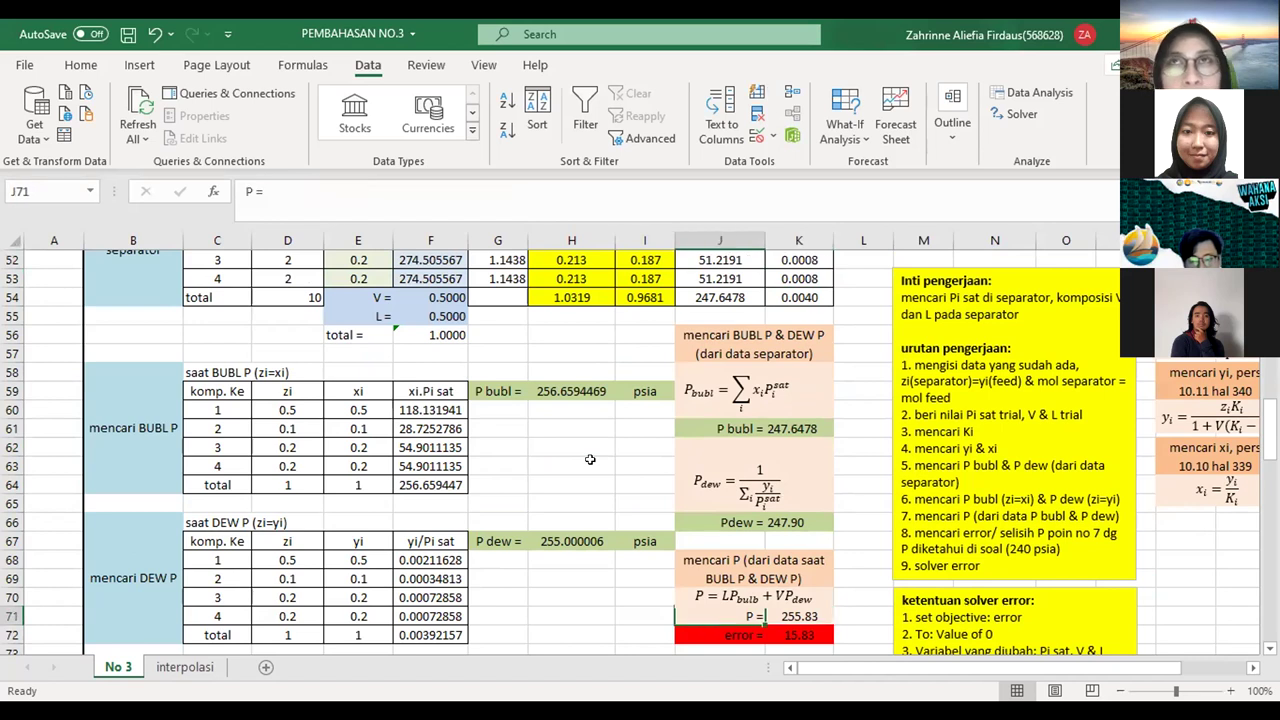
{"action": "left_click", "coordinate": [743, 554]}
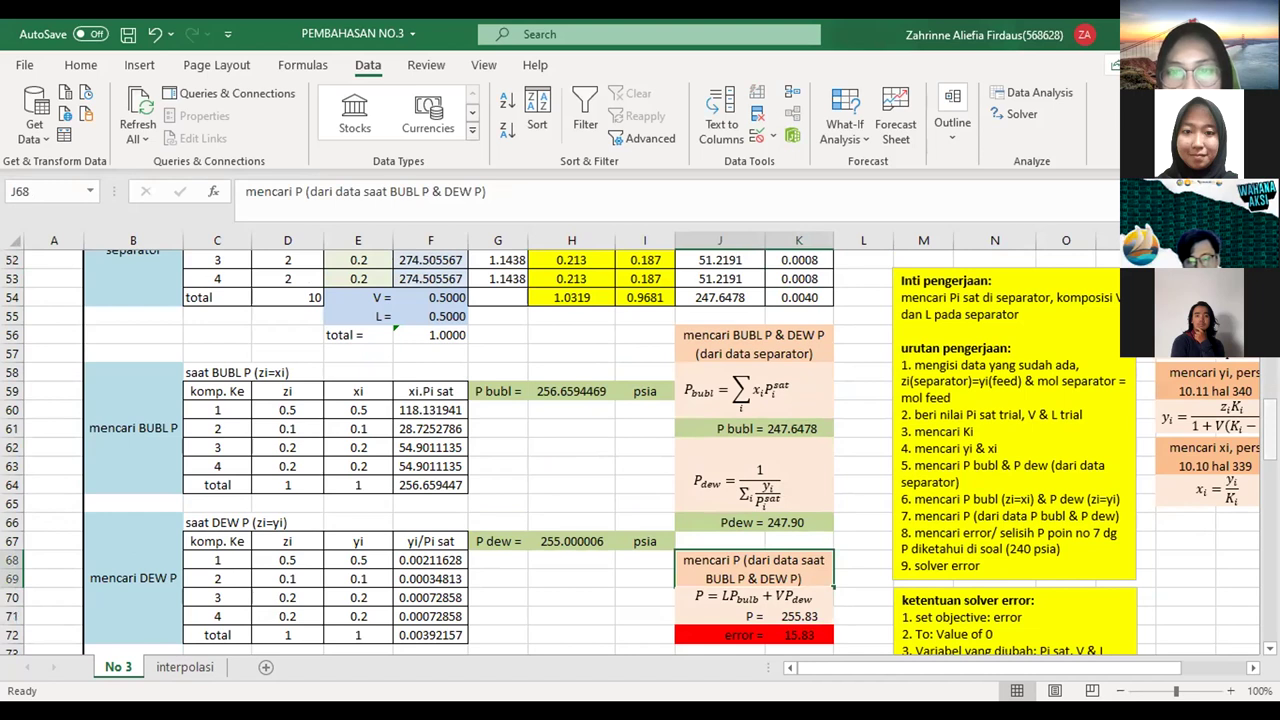
- Compare the P formula in K71 with P = L·Pbubl + V·Pdew, tracing its L, V, P bubl and P dew references
{"action": "double_click", "coordinate": [785, 615]}
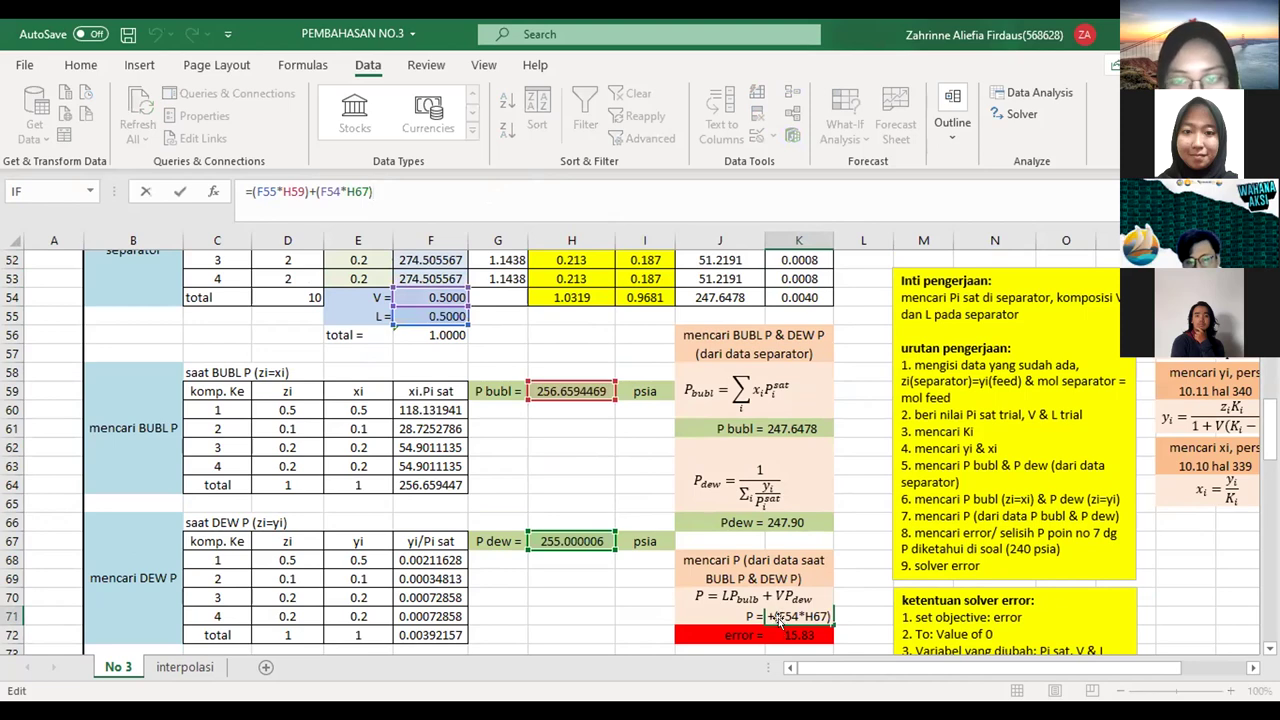
{"action": "mouse_move", "coordinate": [1270, 415]}
{"action": "left_mouse_down"}
{"action": "mouse_move", "coordinate": [1270, 400]}
{"action": "mouse_move", "coordinate": [1270, 431]}
{"action": "left_mouse_up"}
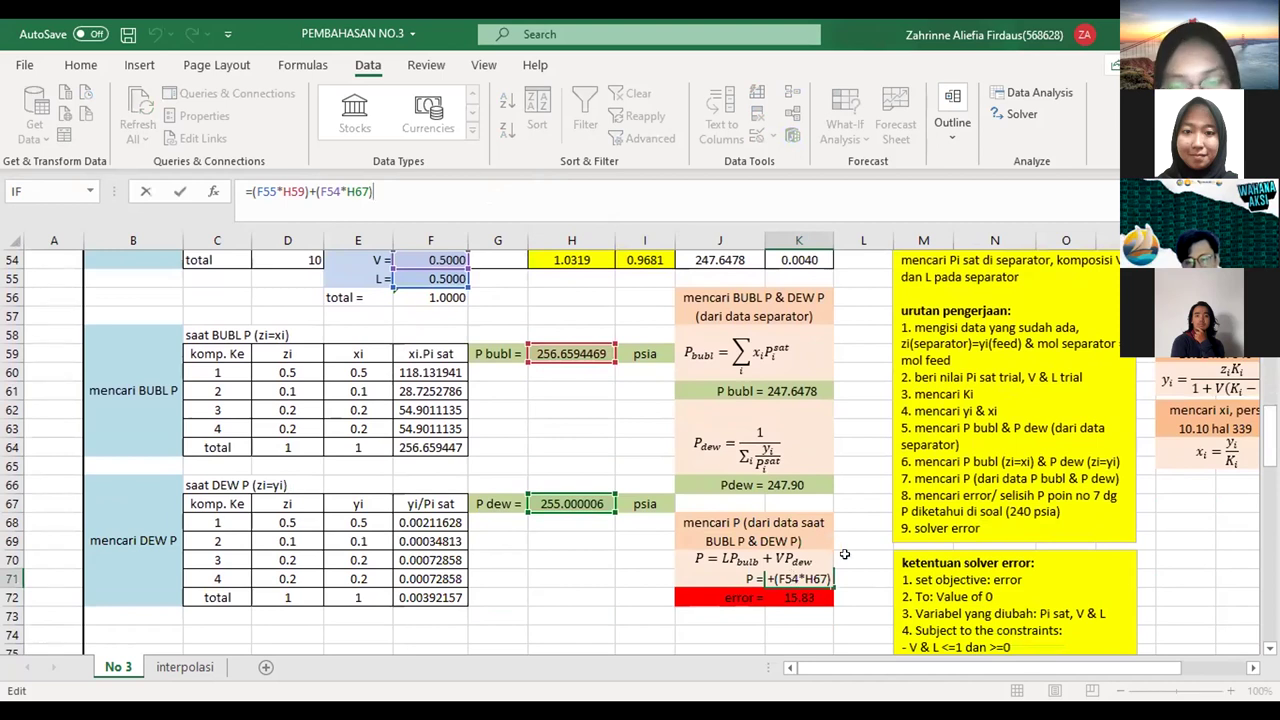
{"action": "key", "text": "ctrl+Return"}
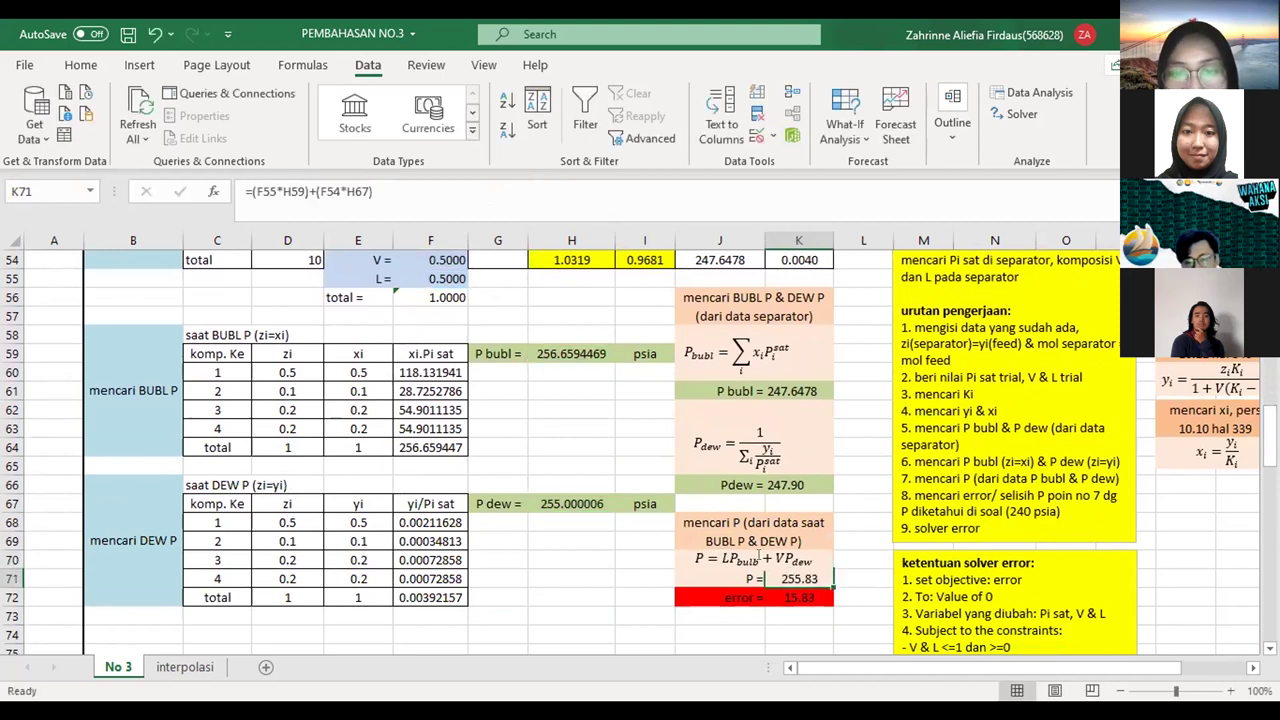
{"action": "left_click", "coordinate": [366, 190]}
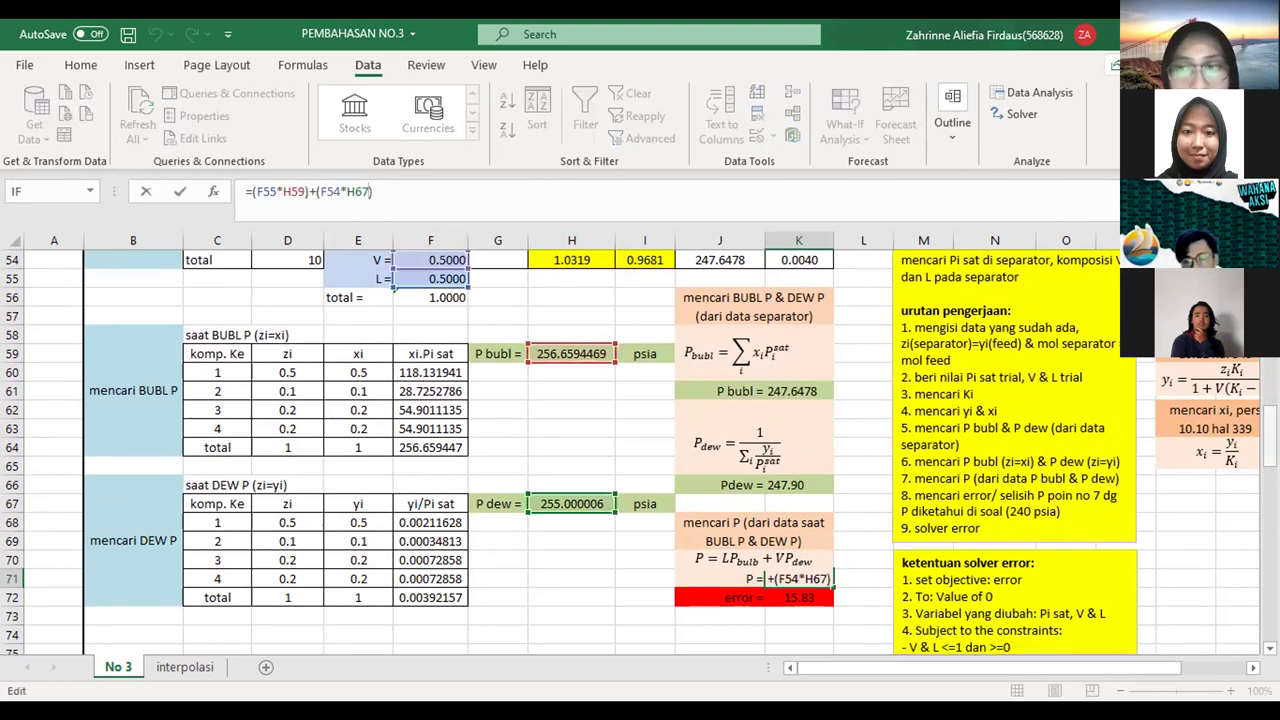
{"action": "scroll", "coordinate": [458, 292], "scroll_direction": "up", "scroll_amount": 1}
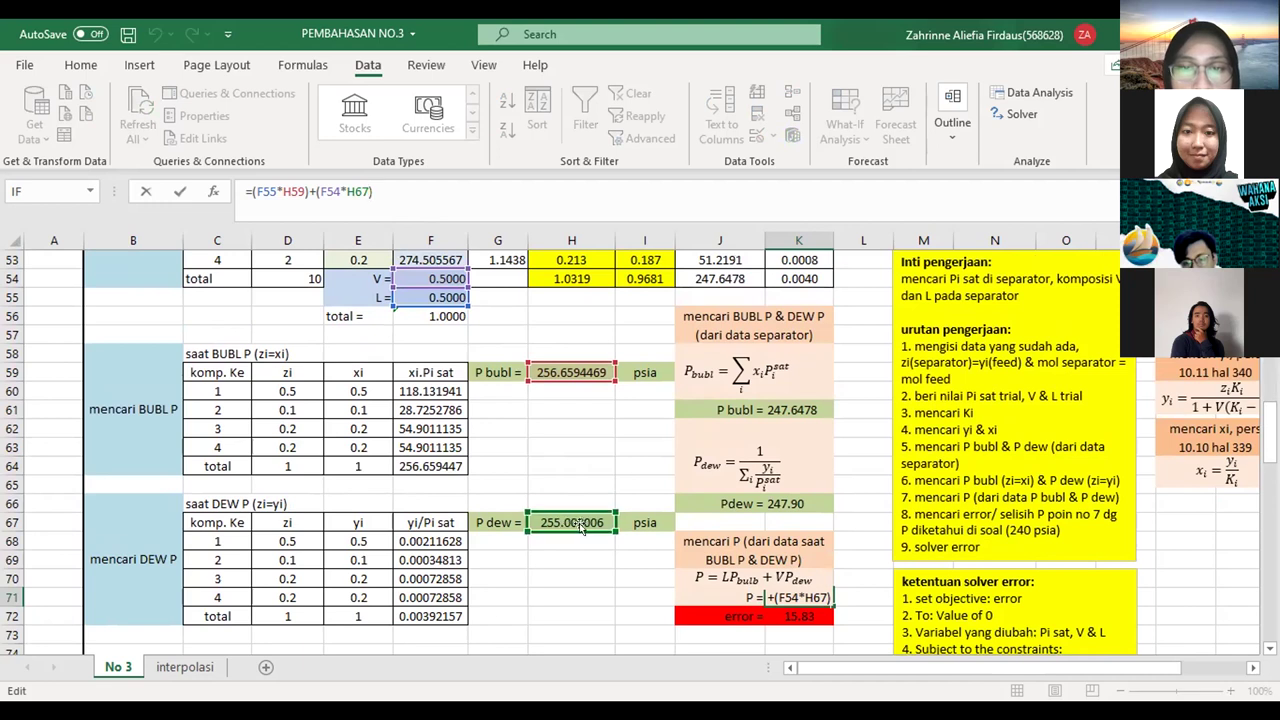
{"action": "key", "text": "Return"}
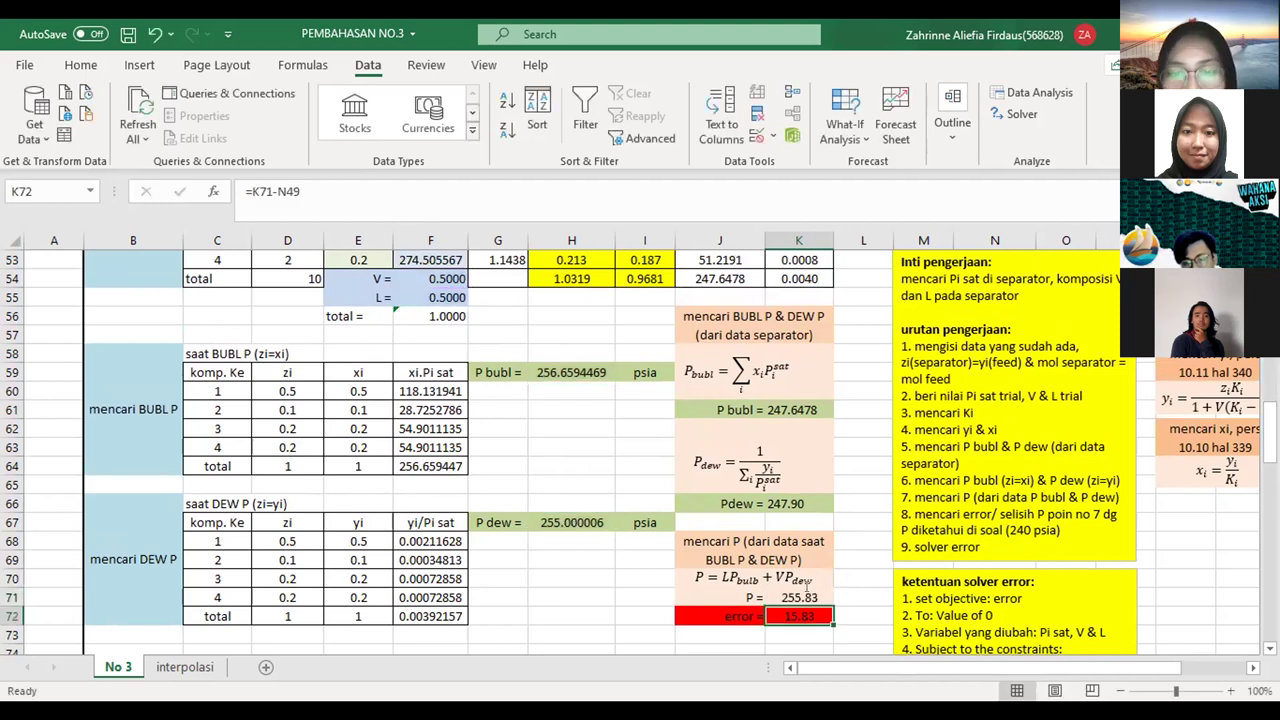
- Inspect the error formula in K72, tracing its references to the calculated P in K71 and the given P in N49
{"action": "left_click", "coordinate": [806, 588]}
{"action": "left_click", "coordinate": [799, 616]}
{"action": "left_click", "coordinate": [458, 190]}
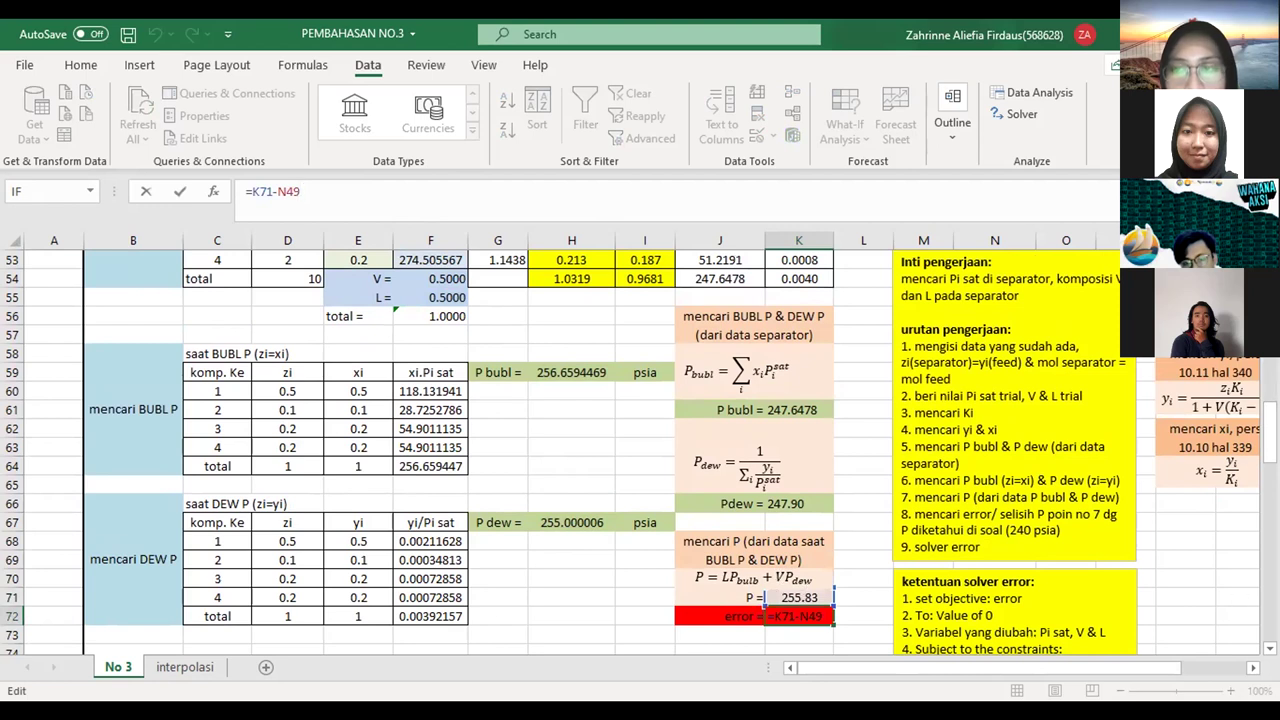
{"action": "scroll", "coordinate": [851, 376], "scroll_direction": "up", "scroll_amount": 3}
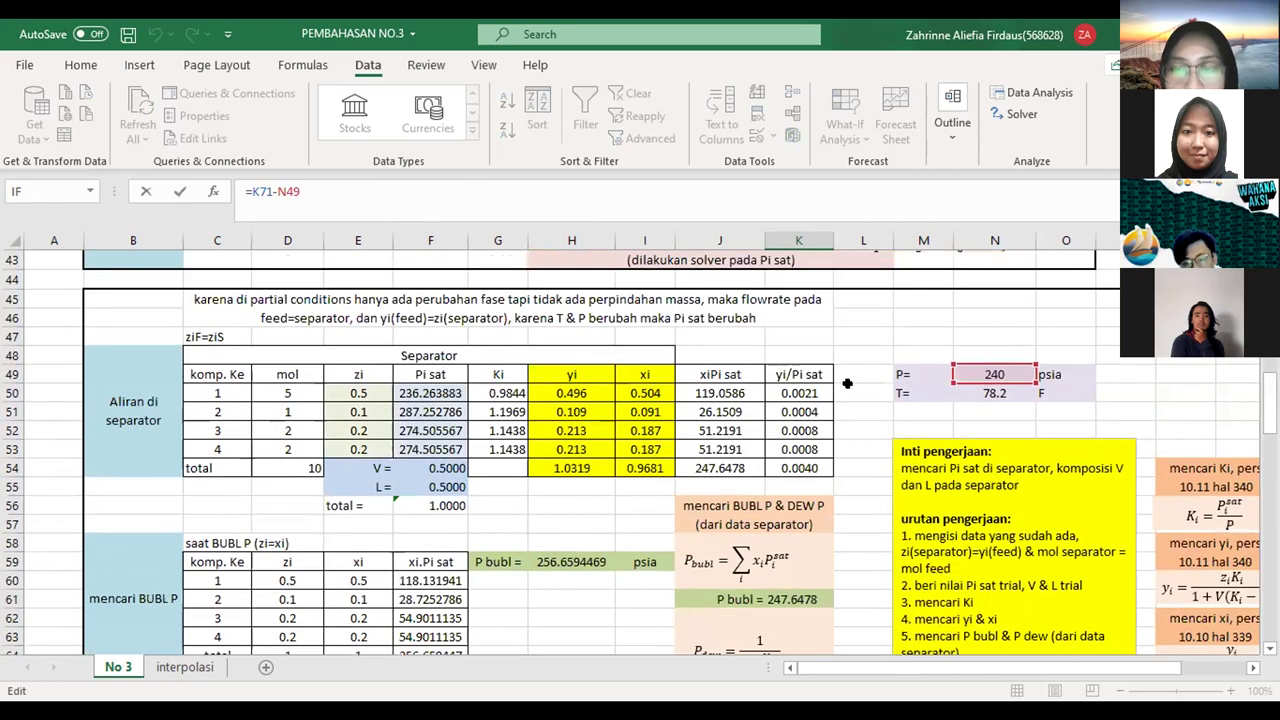
{"action": "scroll", "coordinate": [851, 376], "scroll_direction": "down", "scroll_amount": 3}
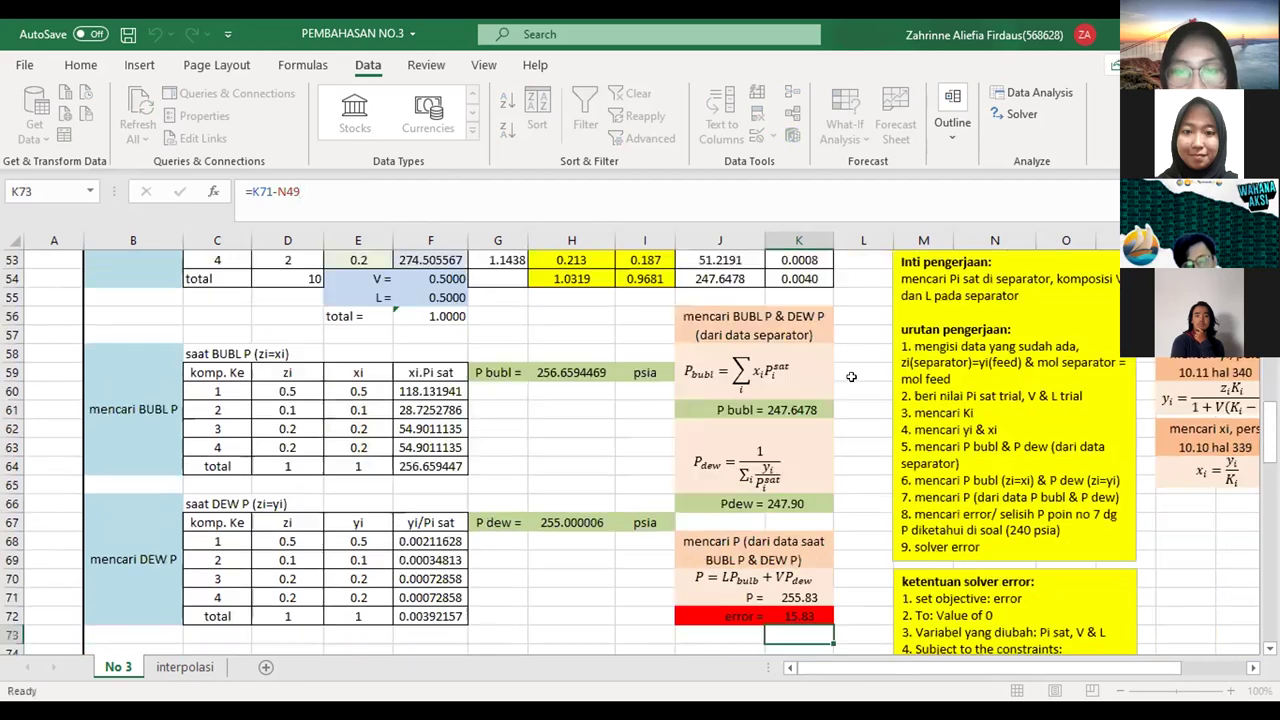
{"action": "key", "text": "Return"}
- Return to the separator table and review the trial values of Pi sat, V in F54 and L in F55
{"action": "key", "text": "Up"}
{"action": "key", "text": "Up"}
{"action": "key", "text": "Up"}
{"action": "key", "text": "Up"}
{"action": "key", "text": "Up"}
{"action": "key", "text": "Up"}
{"action": "key", "text": "Up"}
{"action": "key", "text": "Up"}
{"action": "key", "text": "Up"}
{"action": "key", "text": "Up"}
{"action": "key", "text": "Up"}
{"action": "key", "text": "Up"}
{"action": "key", "text": "Up"}
{"action": "key", "text": "Up"}
{"action": "key", "text": "Up"}
{"action": "key", "text": "Up"}
{"action": "key", "text": "Up"}
{"action": "key", "text": "Up"}
{"action": "key", "text": "Up"}
{"action": "key", "text": "Up"}
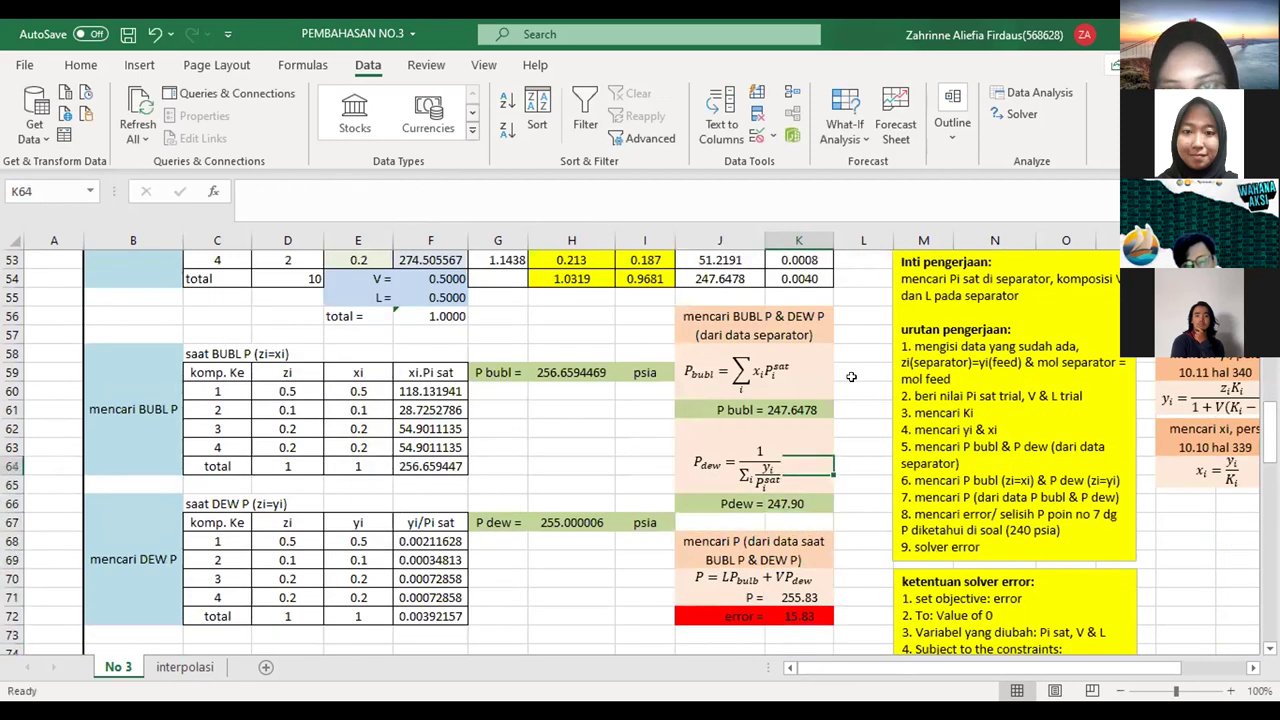
{"action": "key", "text": "Up"}
{"action": "key", "text": "Up"}
{"action": "key", "text": "Up"}
{"action": "key", "text": "Up"}
{"action": "key", "text": "Up"}
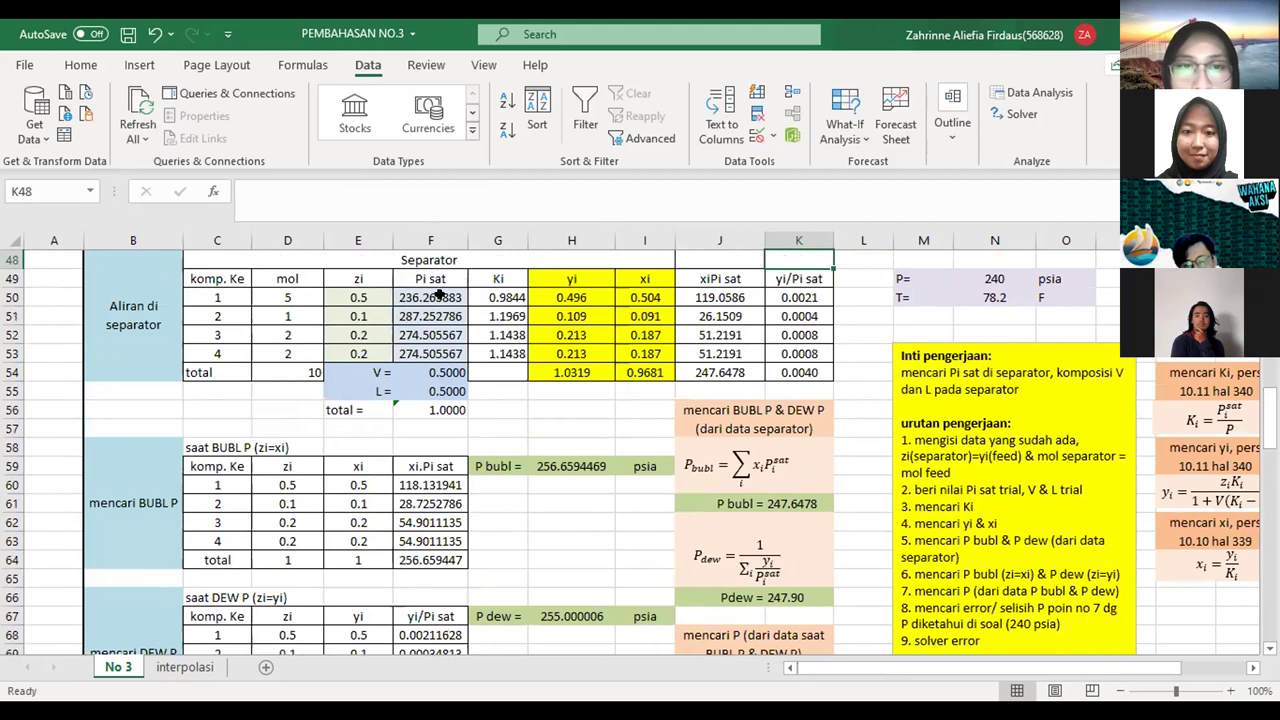
{"action": "left_click_drag", "start_coordinate": [438, 294], "coordinate": [430, 376]}
{"action": "left_click", "coordinate": [429, 374]}
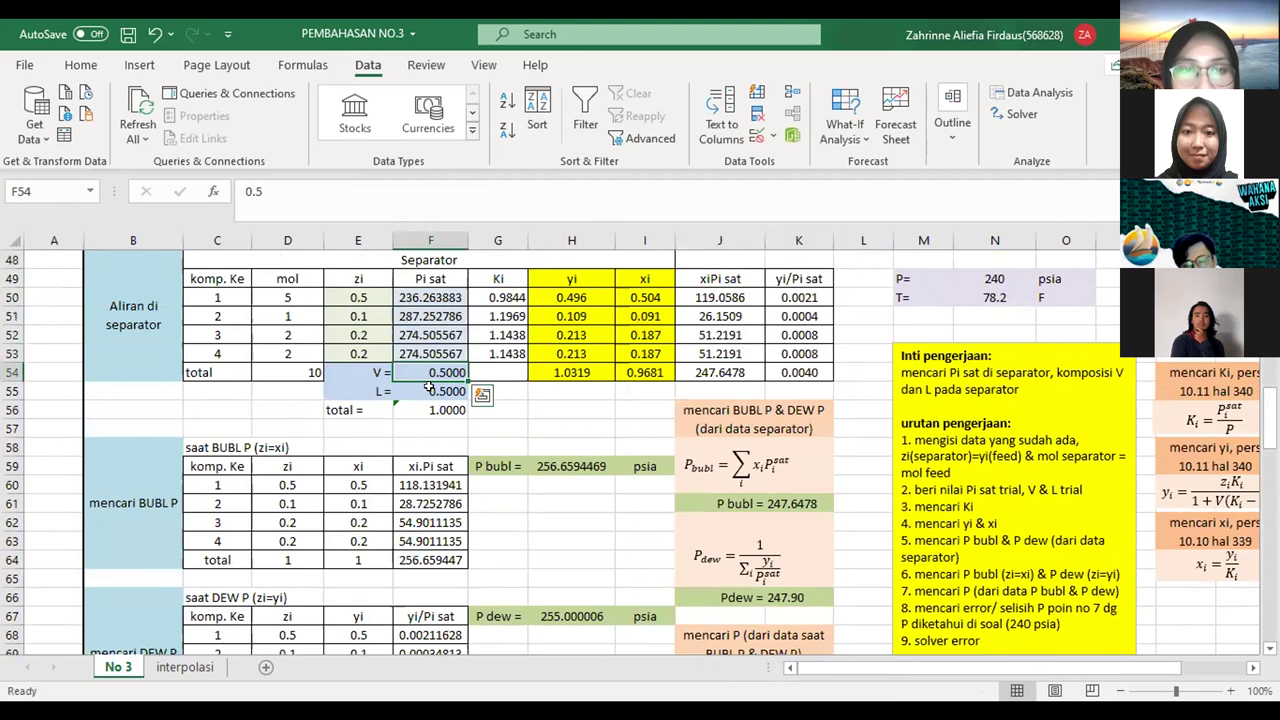
{"action": "left_click", "coordinate": [429, 389]}
{"action": "key", "text": "Down"}
{"action": "left_click", "coordinate": [429, 389]}
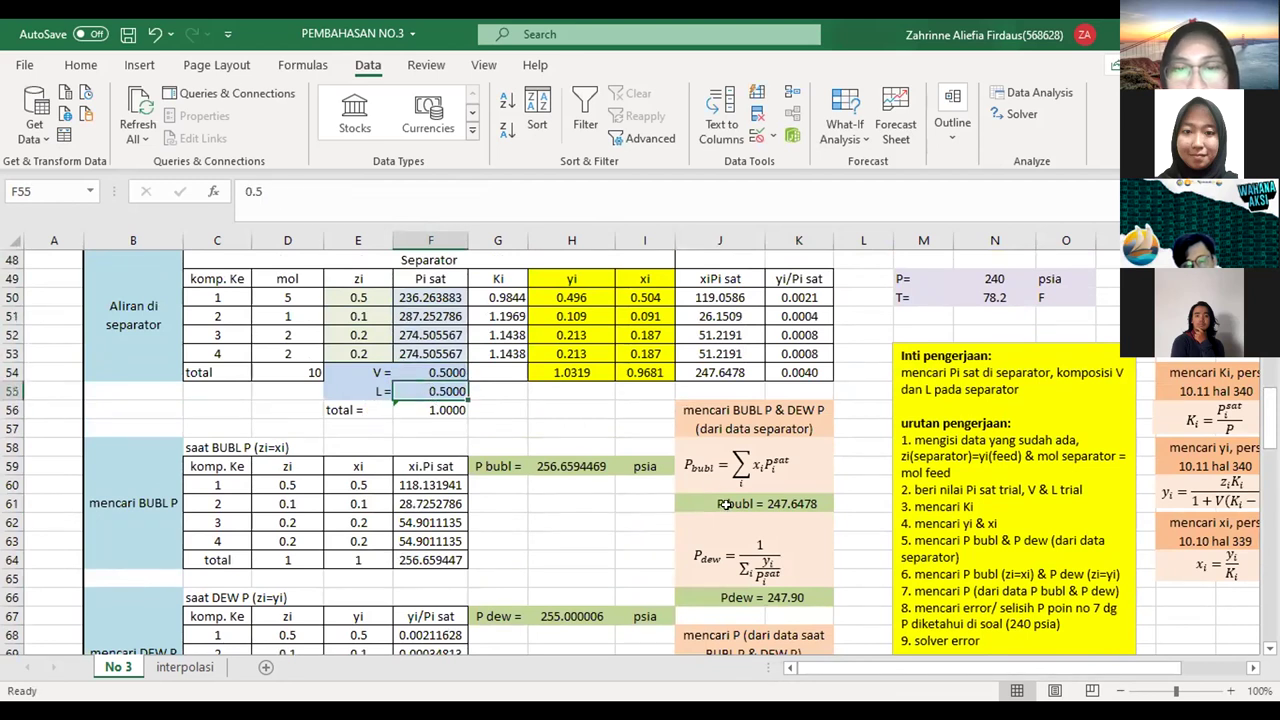
- Inspect the separator's P bubl formula in K61 and the xiPi sat formula in J50
{"action": "left_click", "coordinate": [786, 500]}
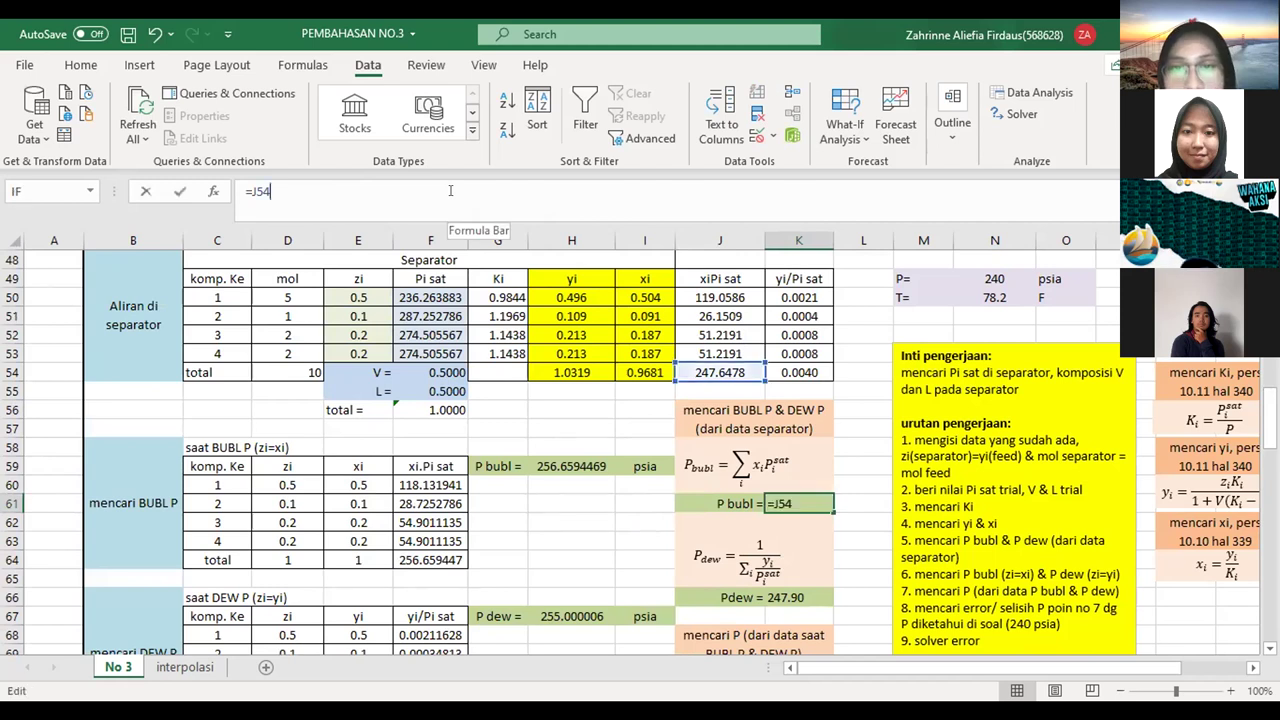
{"action": "left_click", "coordinate": [874, 422]}
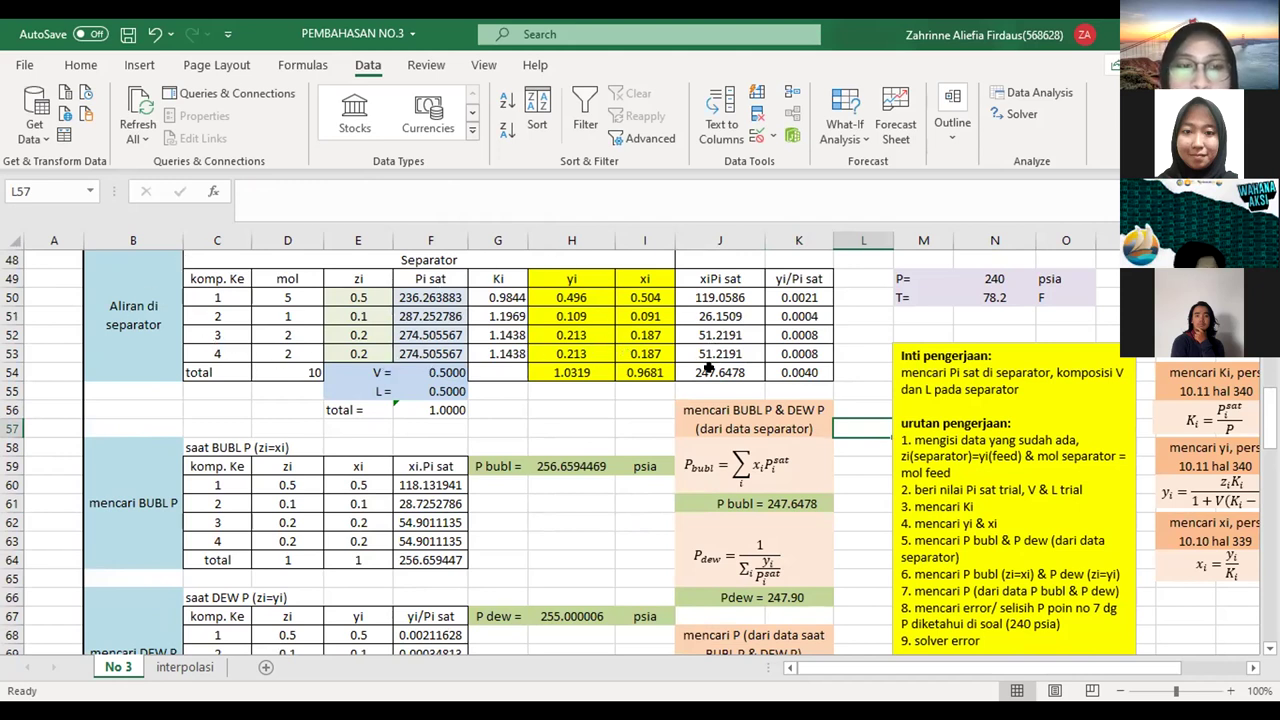
{"action": "left_click", "coordinate": [718, 293]}
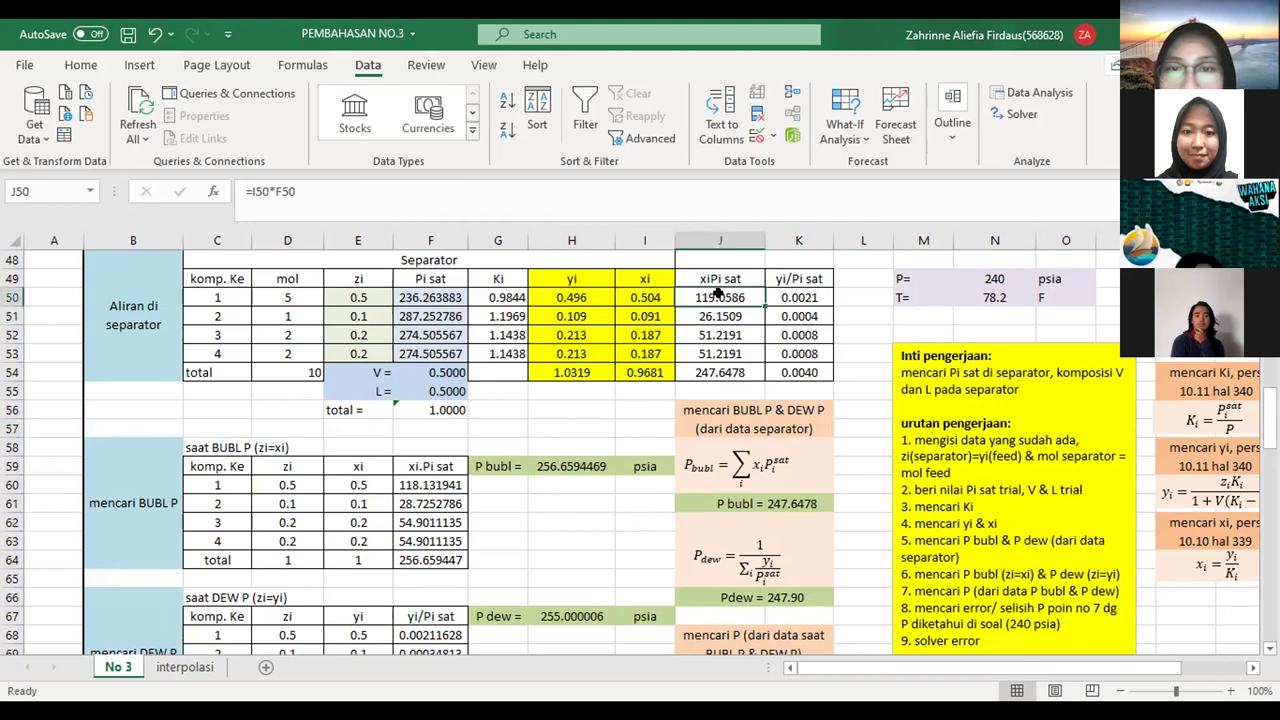
{"action": "left_click", "coordinate": [397, 193]}
{"action": "key", "text": "Return"}
{"action": "key", "text": "Up"}
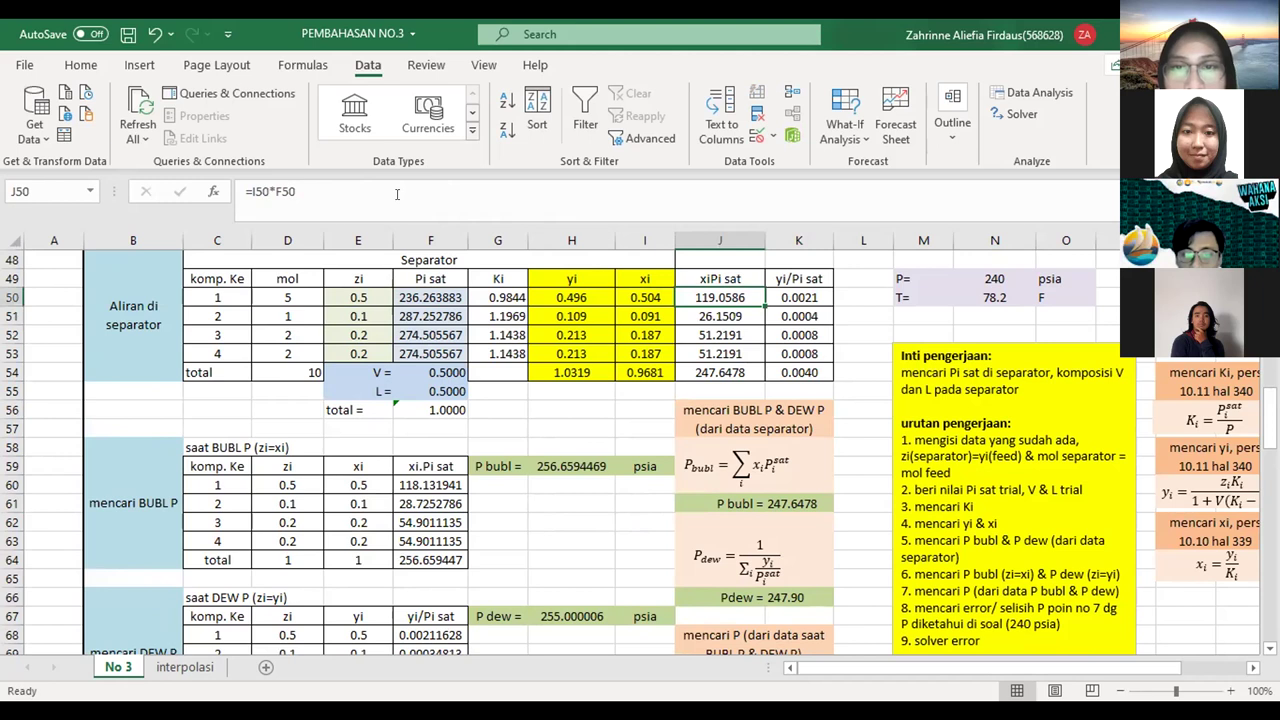
- Trace the yi/Pi sat formula in K50 and follow that column down to its total
{"action": "key", "text": "Right"}
{"action": "left_click", "coordinate": [397, 193]}
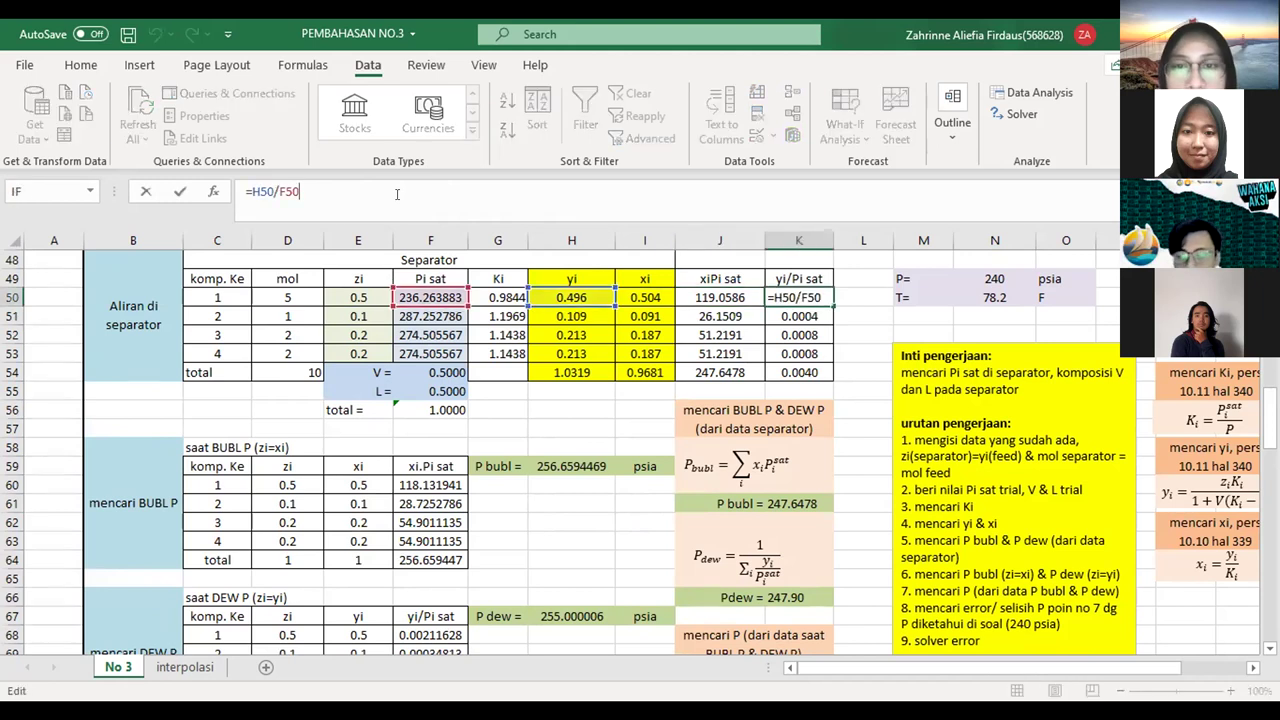
{"action": "key", "text": "Return"}
{"action": "key", "text": "Down"}
{"action": "key", "text": "Down"}
{"action": "key", "text": "Down"}
- Review the xiPi sat column and its sum in J54, relating it to the P bubl reference in K61
{"action": "key", "text": "Left"}
{"action": "key", "text": "Up"}
{"action": "key", "text": "Up"}
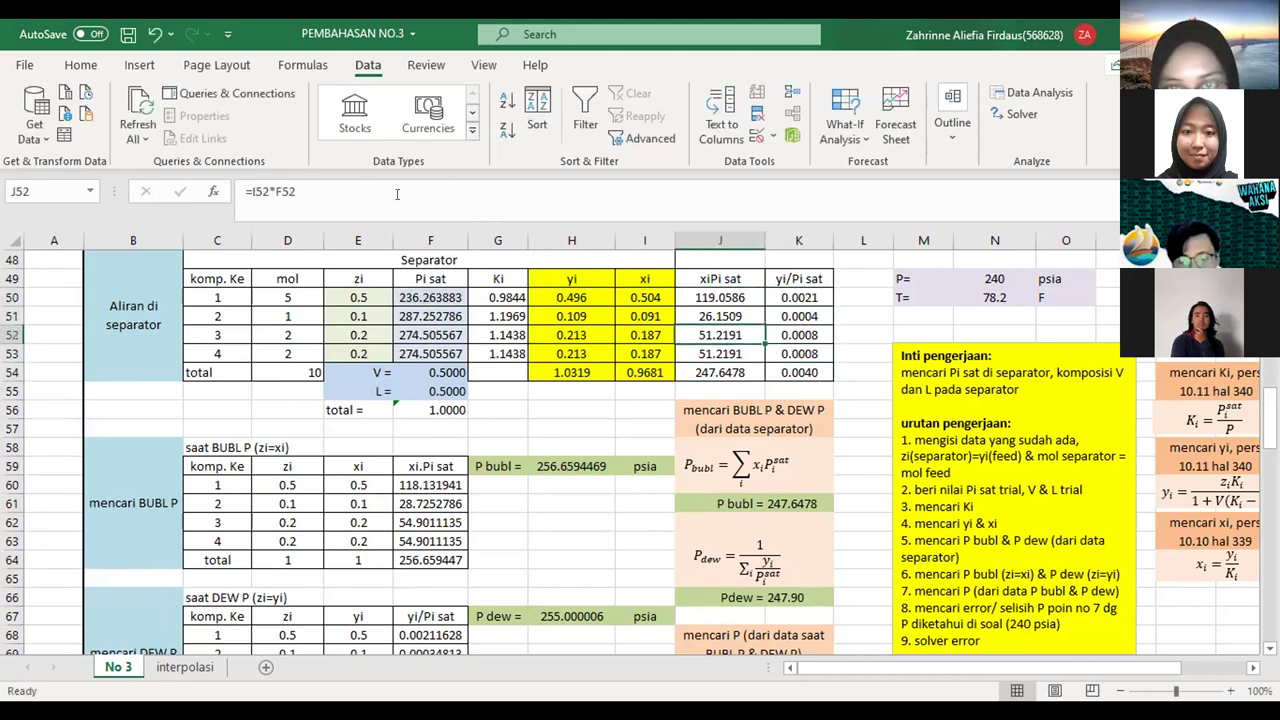
{"action": "key", "text": "Down"}
{"action": "key", "text": "Down"}
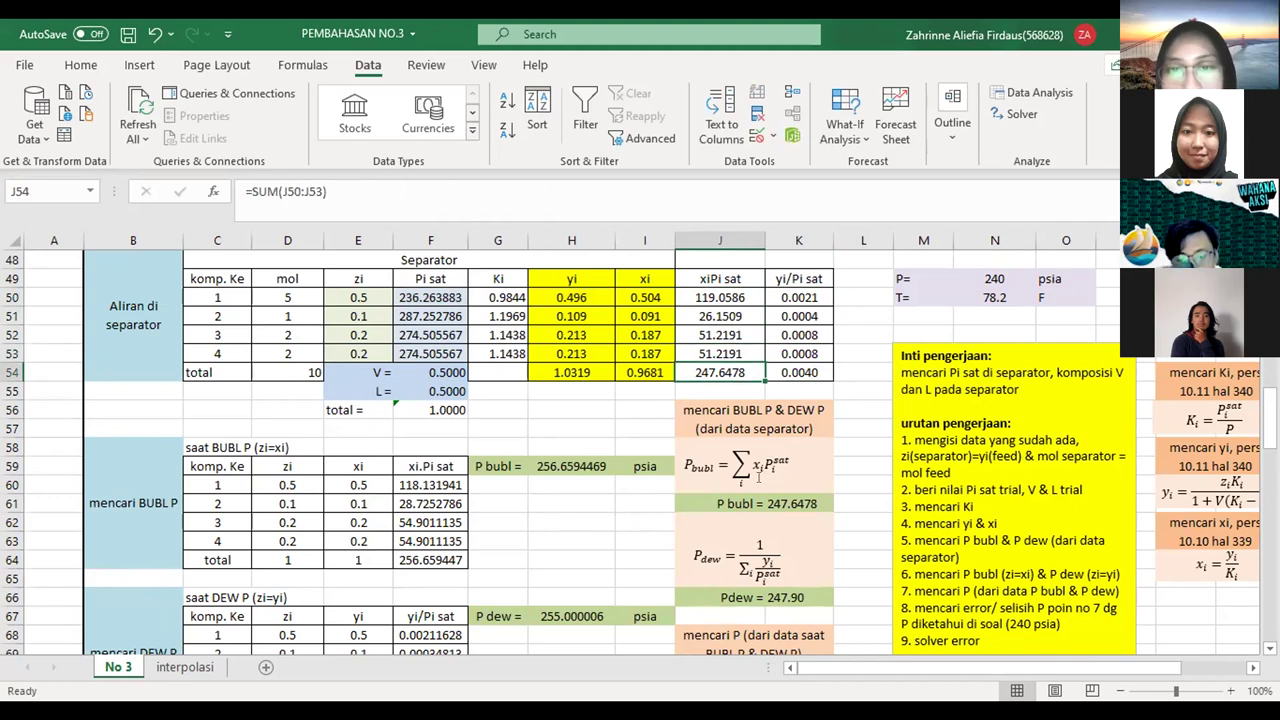
{"action": "left_click", "coordinate": [786, 500]}
{"action": "type", "text": "=J54"}
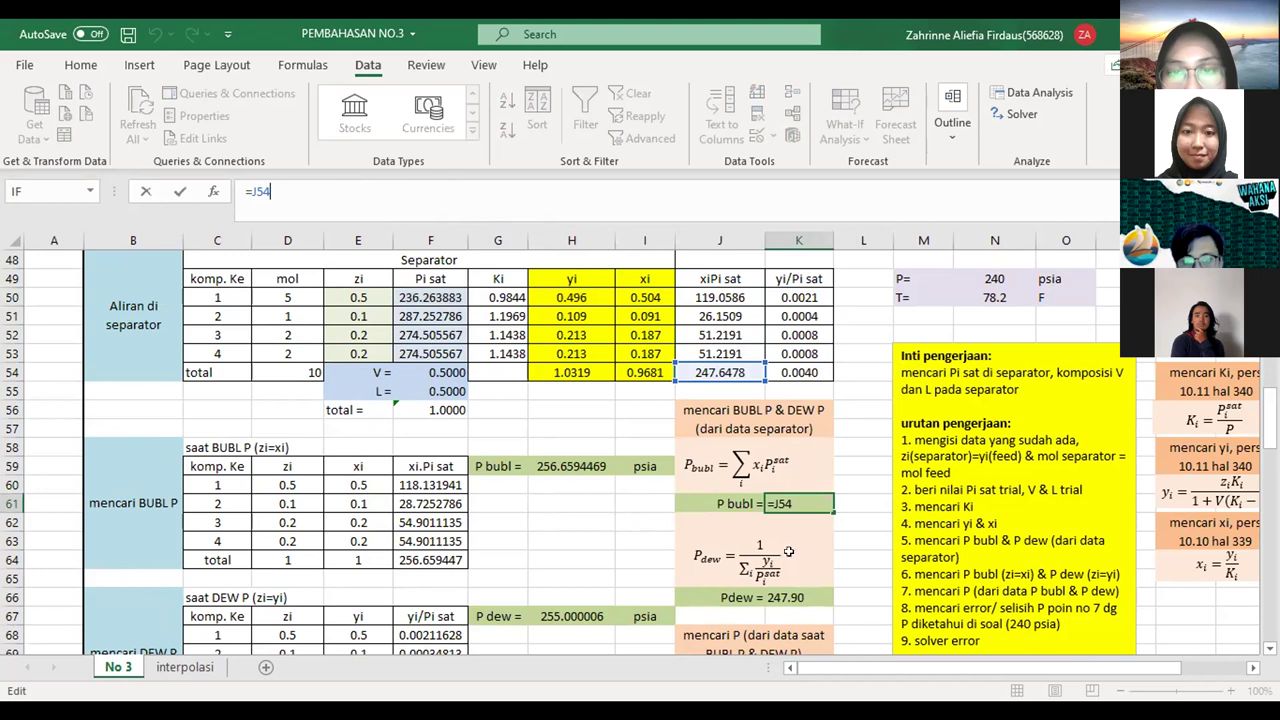
- Compare the separator's P dew formula in K66 with the P dew equation, tracing its reference to K54
{"action": "left_click", "coordinate": [799, 596]}
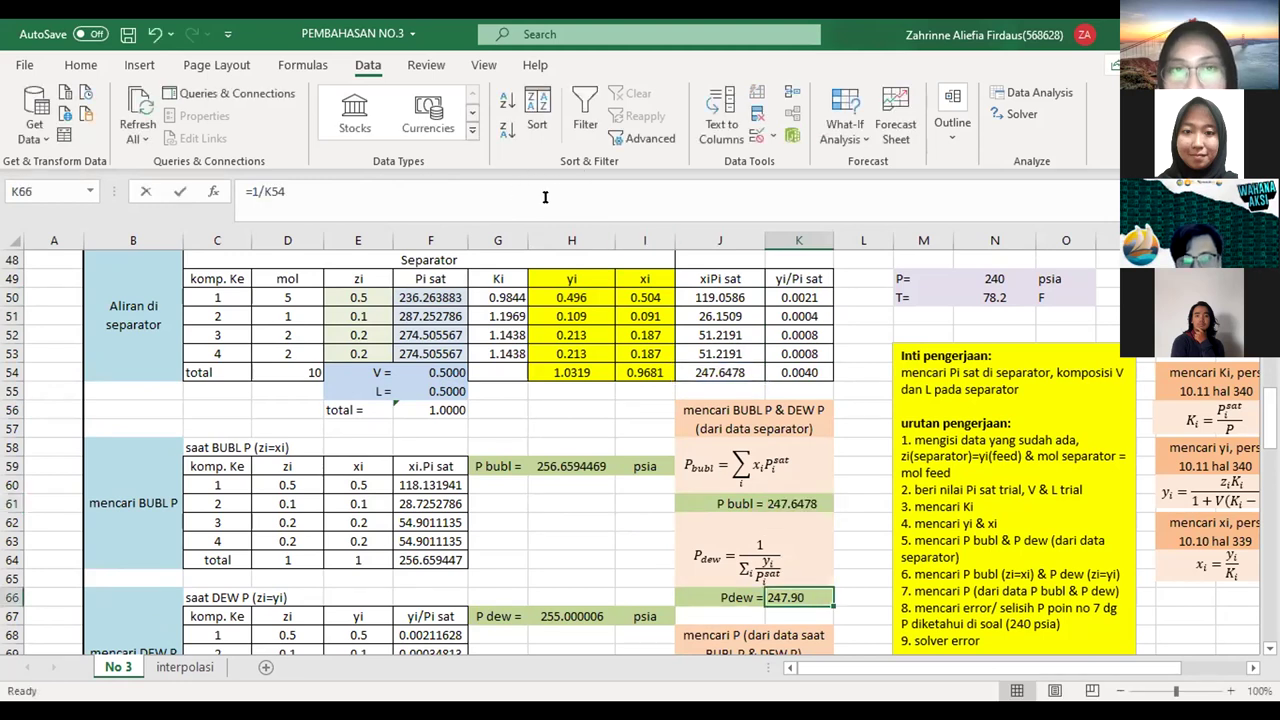
{"action": "left_click", "coordinate": [545, 197]}
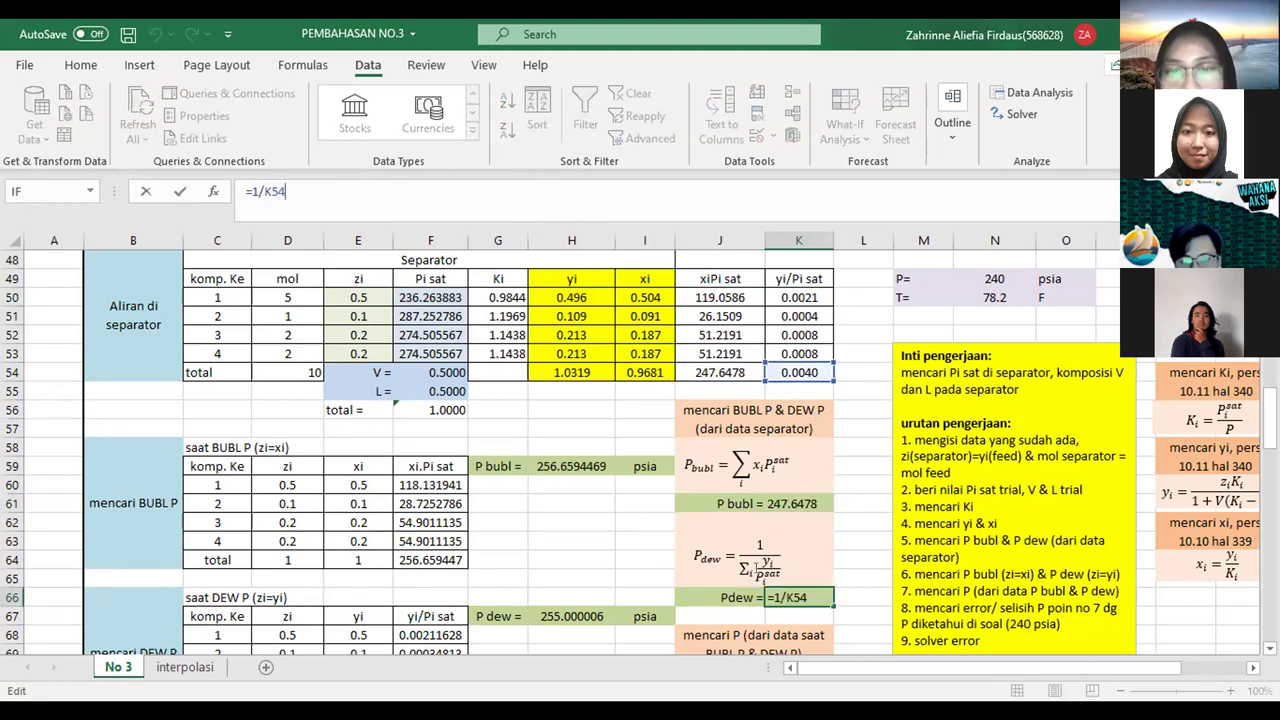
{"action": "key", "text": "ctrl+Return"}
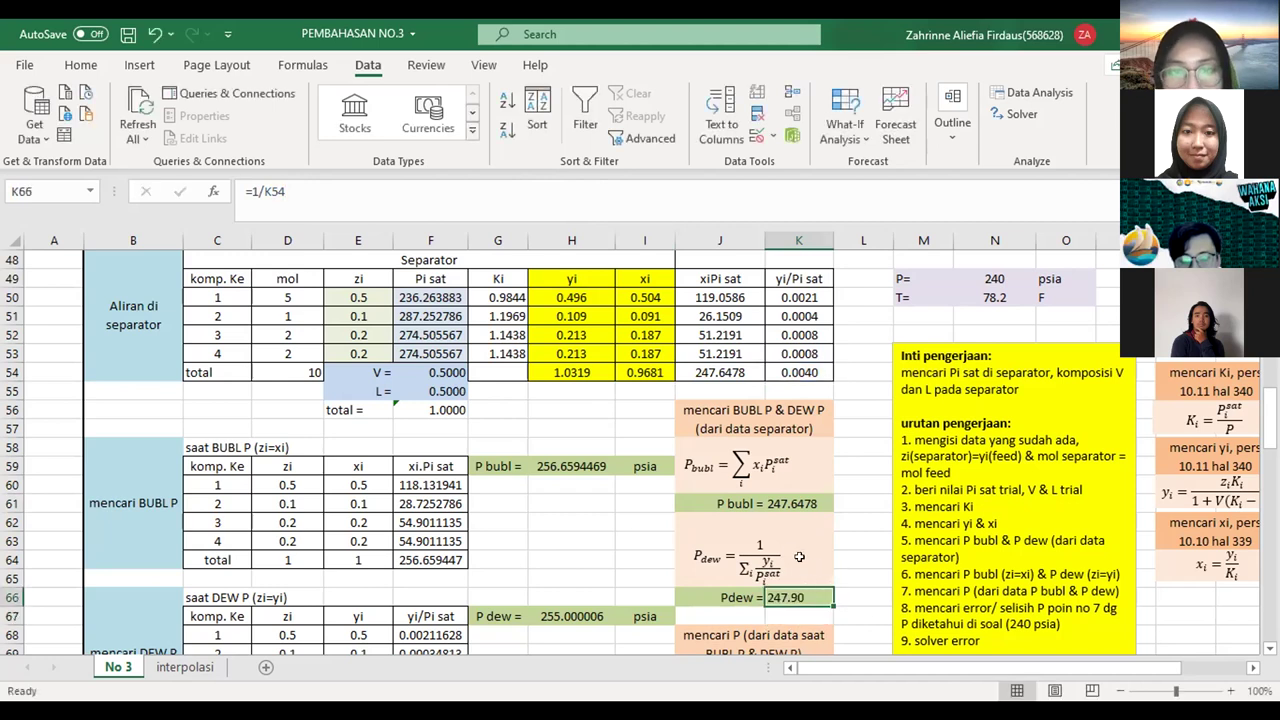
- Open Solver and set its objective to the error cell K72 with a target value of 0
{"action": "key", "text": "Down"}
{"action": "key", "text": "Down"}
{"action": "key", "text": "Down"}
{"action": "key", "text": "Down"}
{"action": "key", "text": "Down"}
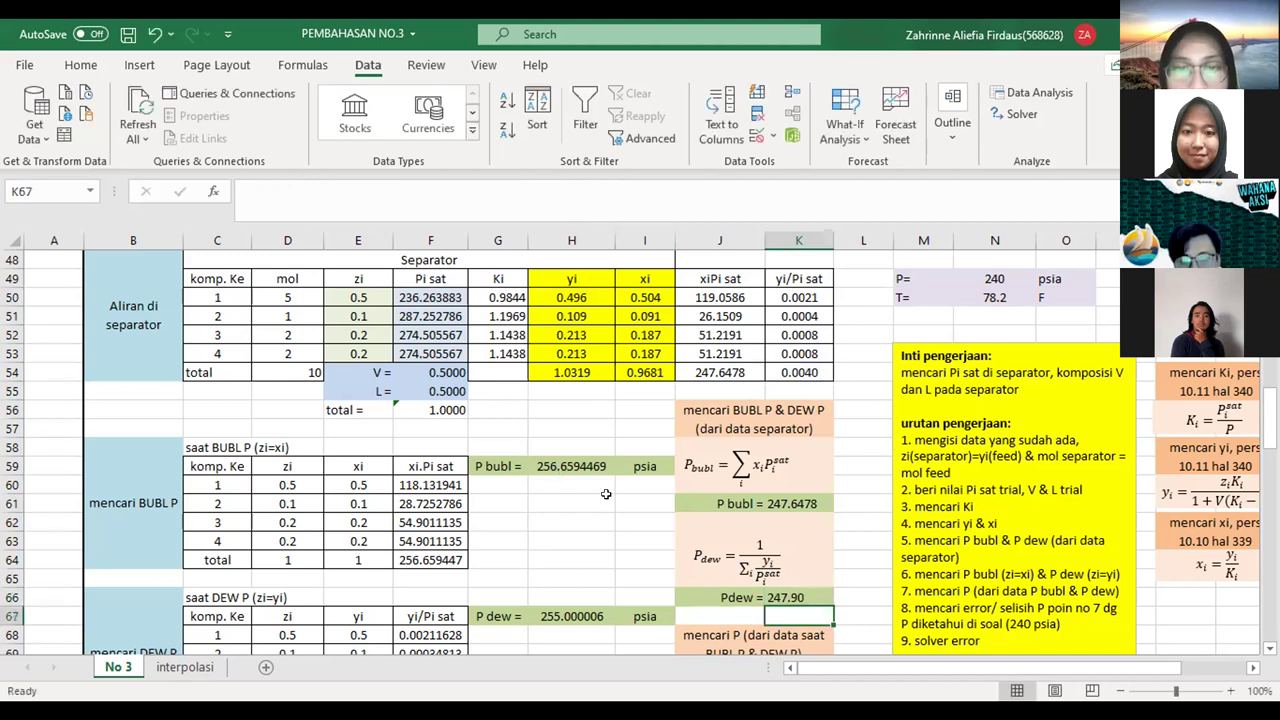
{"action": "key", "text": "Down"}
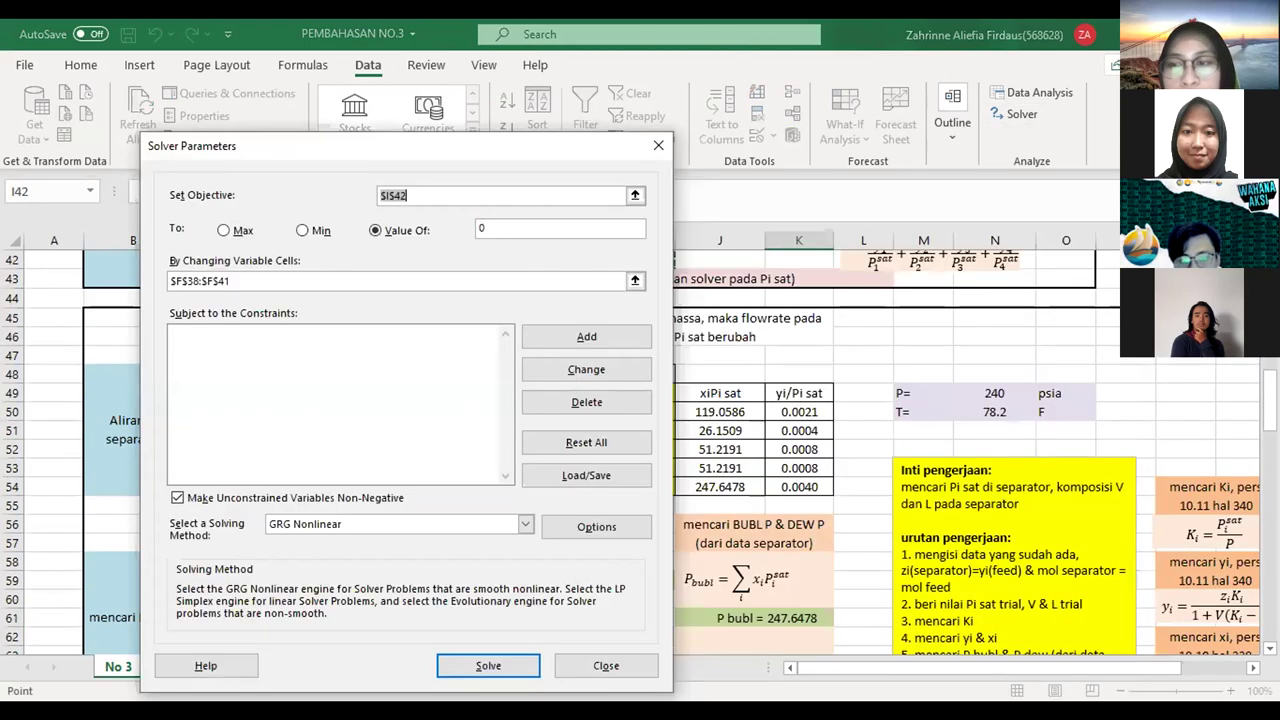
{"action": "left_click_drag", "start_coordinate": [1270, 400], "coordinate": [1270, 438]}
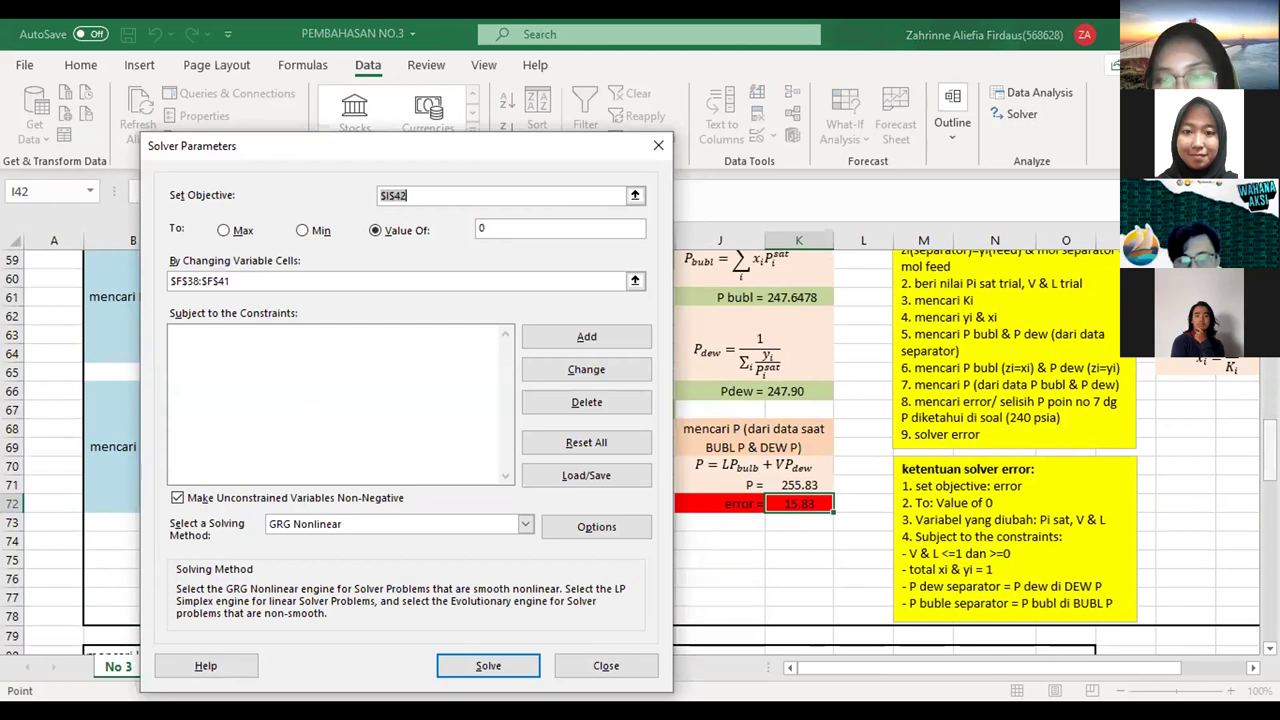
{"action": "scroll", "coordinate": [960, 450], "scroll_direction": "up", "scroll_amount": 6}
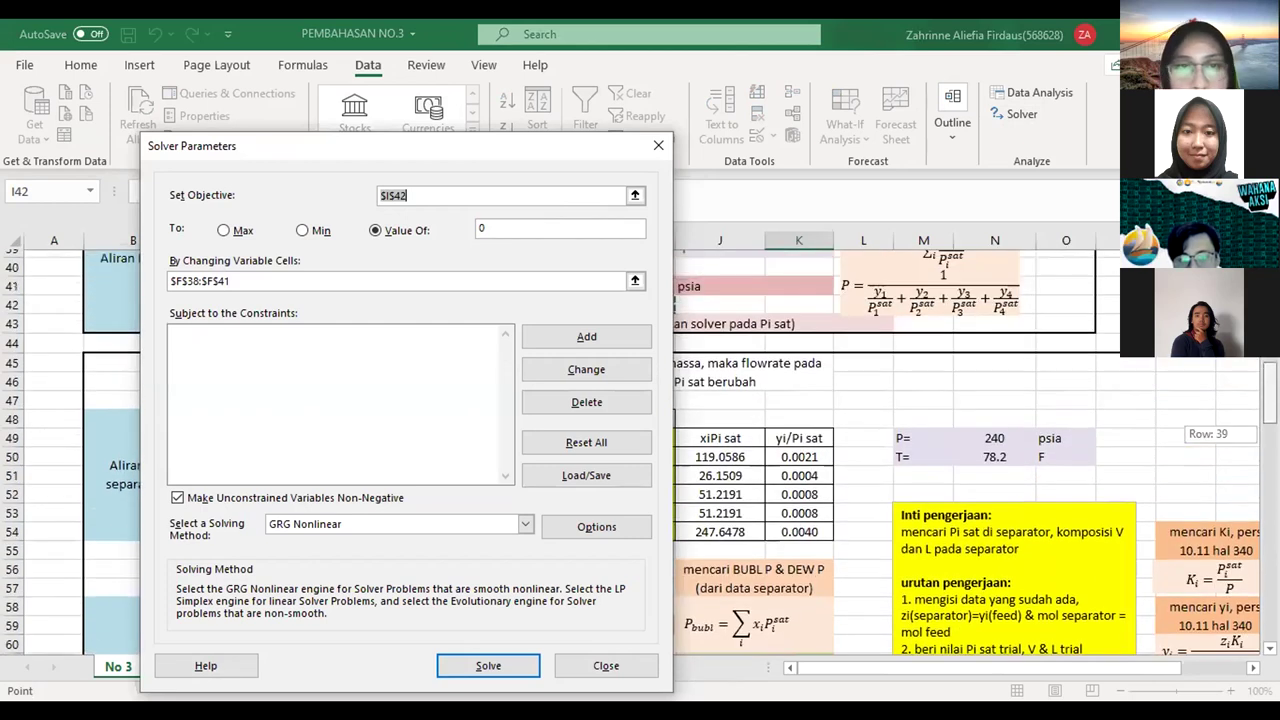
{"action": "left_click_drag", "start_coordinate": [435, 162], "coordinate": [327, 170]}
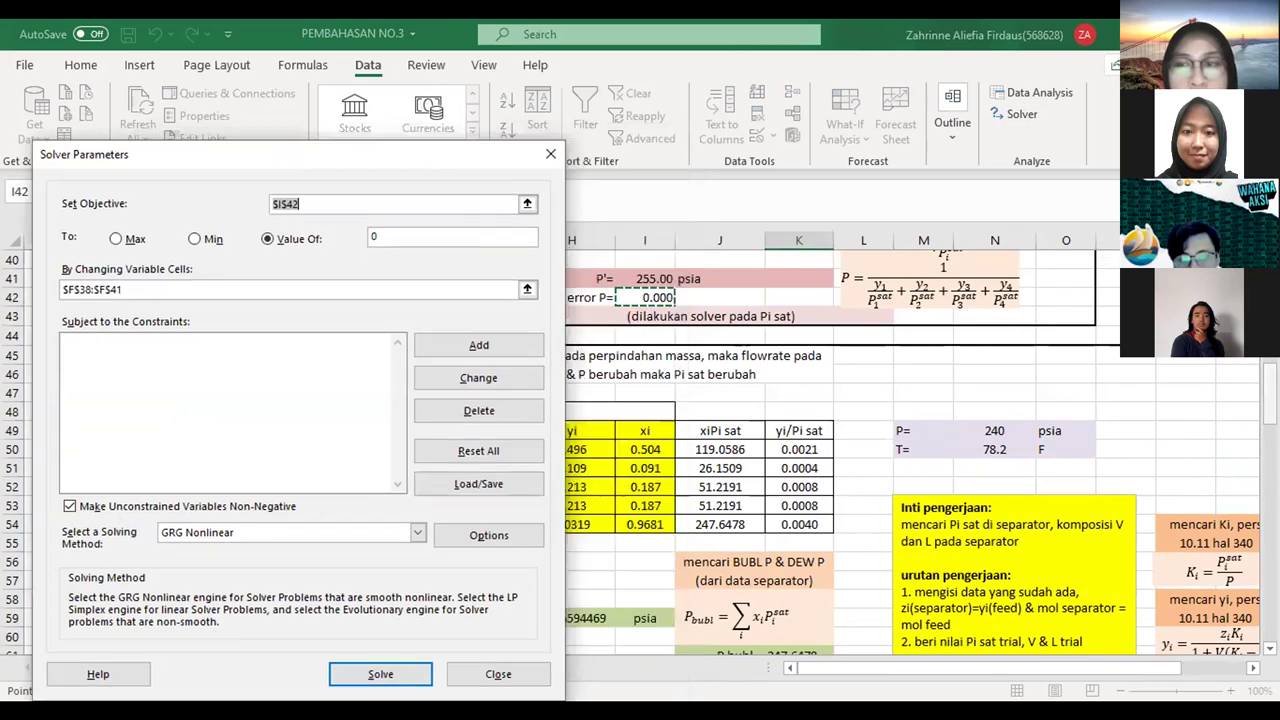
{"action": "scroll", "coordinate": [678, 393], "scroll_direction": "down", "scroll_amount": 5}
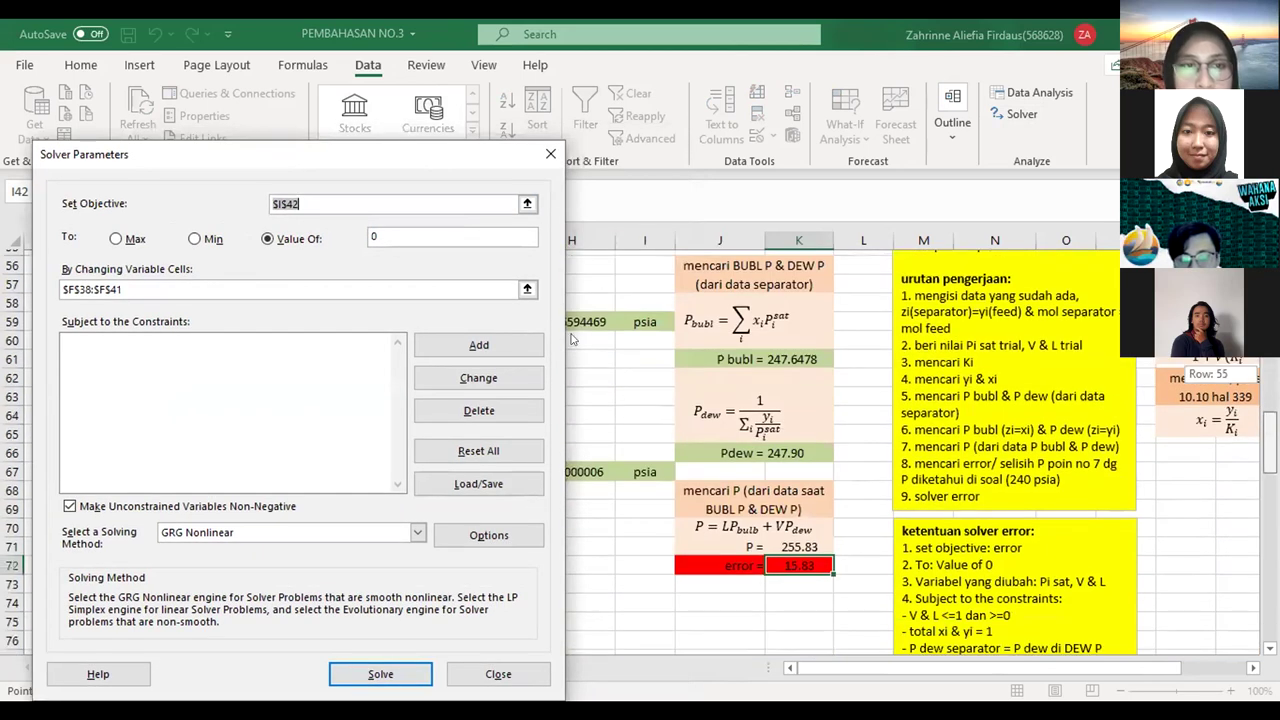
{"action": "scroll", "coordinate": [573, 340], "scroll_direction": "down", "scroll_amount": 1}
{"action": "key", "text": "BackSpace"}
{"action": "left_click", "coordinate": [801, 482]}
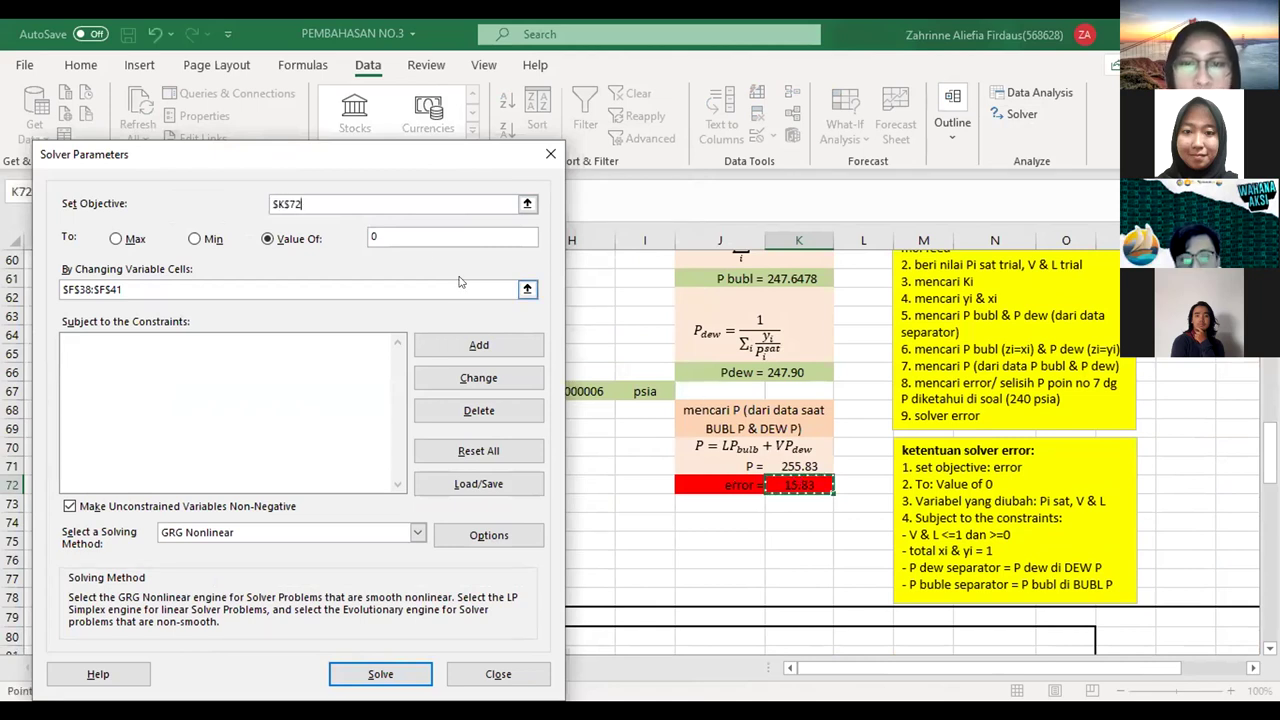
{"action": "left_click", "coordinate": [385, 237]}
- Set Solver's changing variable cells to F50:F55, covering the separator's Pi sat, V and L values
{"action": "left_click", "coordinate": [138, 286]}
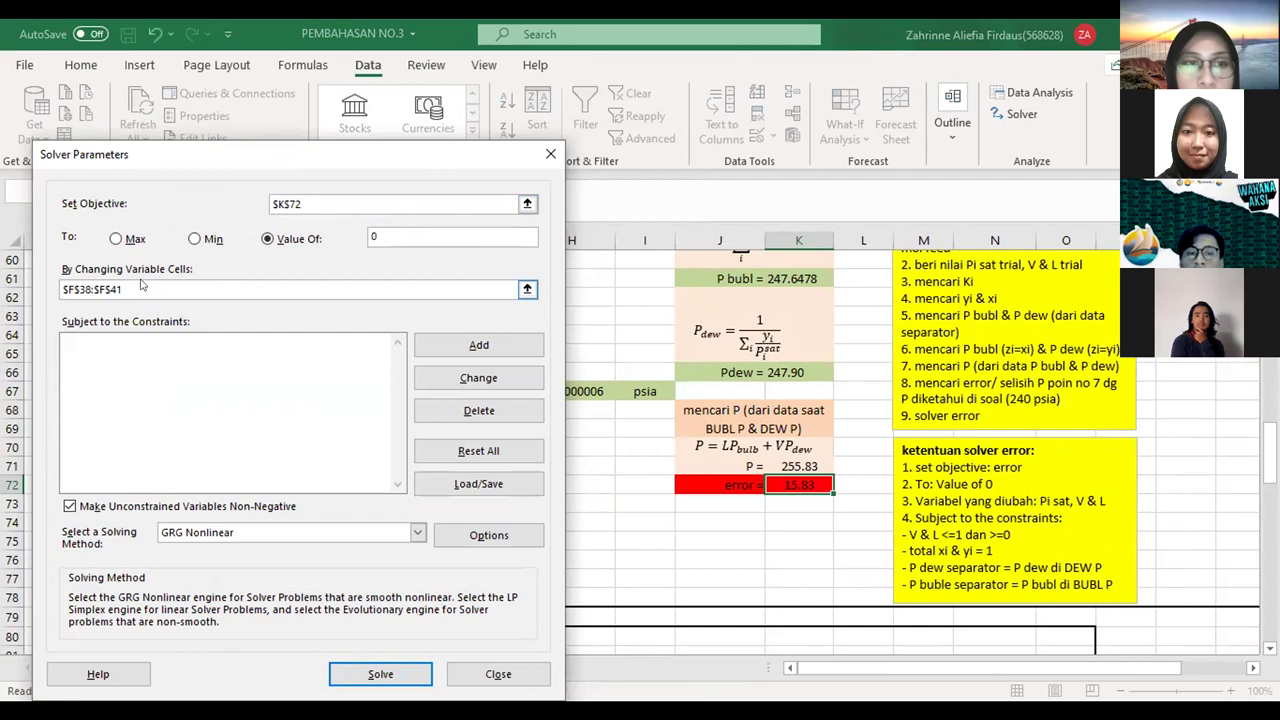
{"action": "key", "text": "BackSpace"}
{"action": "key", "text": "BackSpace"}
{"action": "key", "text": "BackSpace"}
{"action": "key", "text": "BackSpace"}
{"action": "key", "text": "BackSpace"}
{"action": "key", "text": "BackSpace"}
{"action": "key", "text": "BackSpace"}
{"action": "key", "text": "BackSpace"}
{"action": "key", "text": "BackSpace"}
{"action": "key", "text": "BackSpace"}
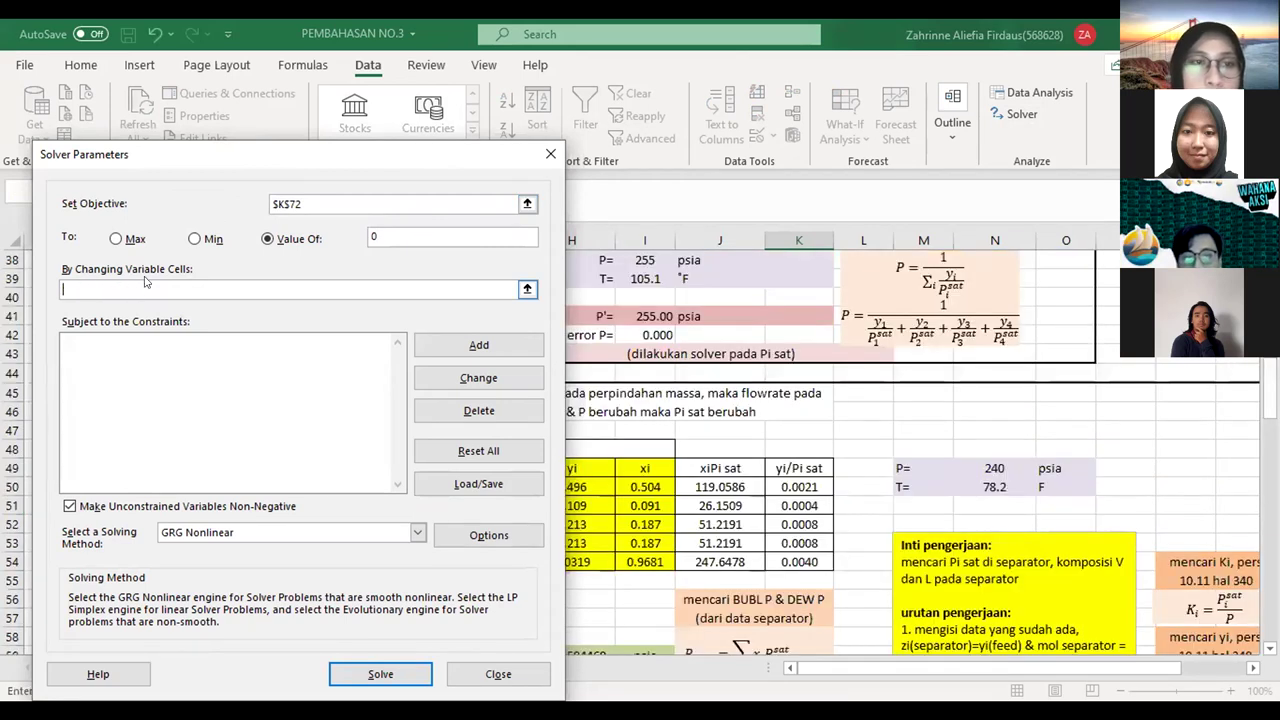
{"action": "left_click_drag", "start_coordinate": [428, 153], "coordinate": [443, 153]}
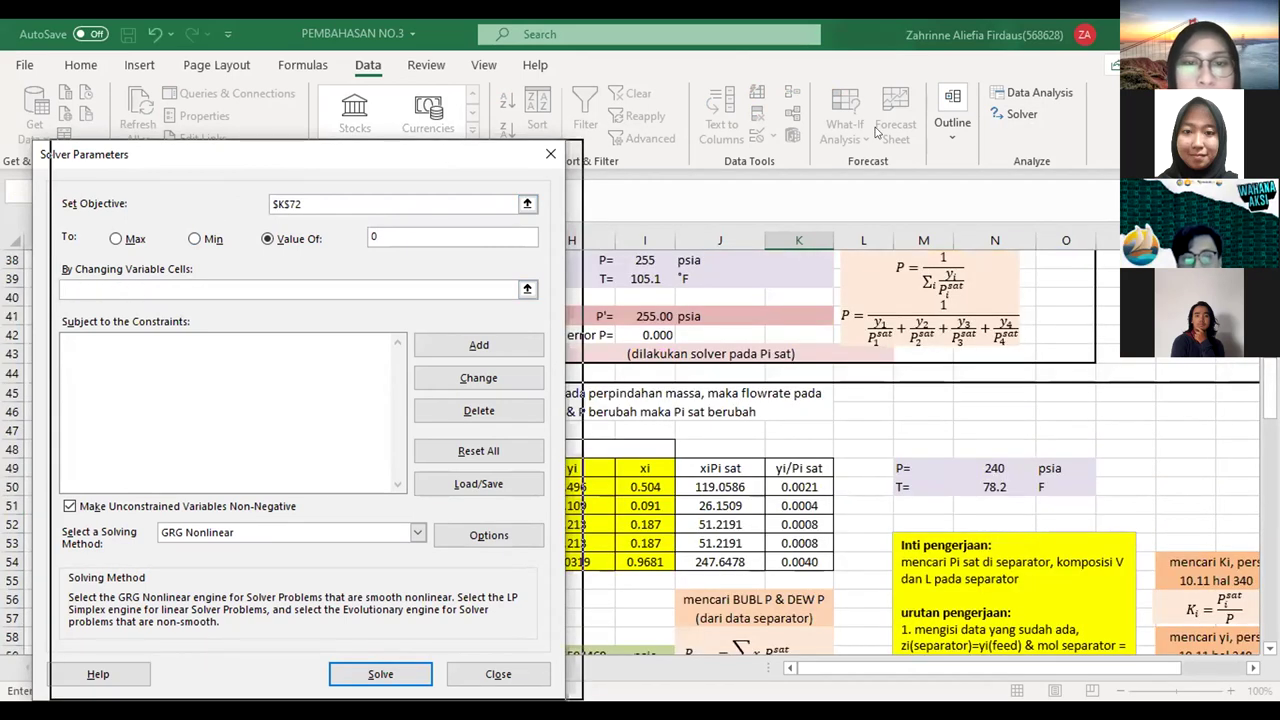
{"action": "left_click", "coordinate": [430, 483]}
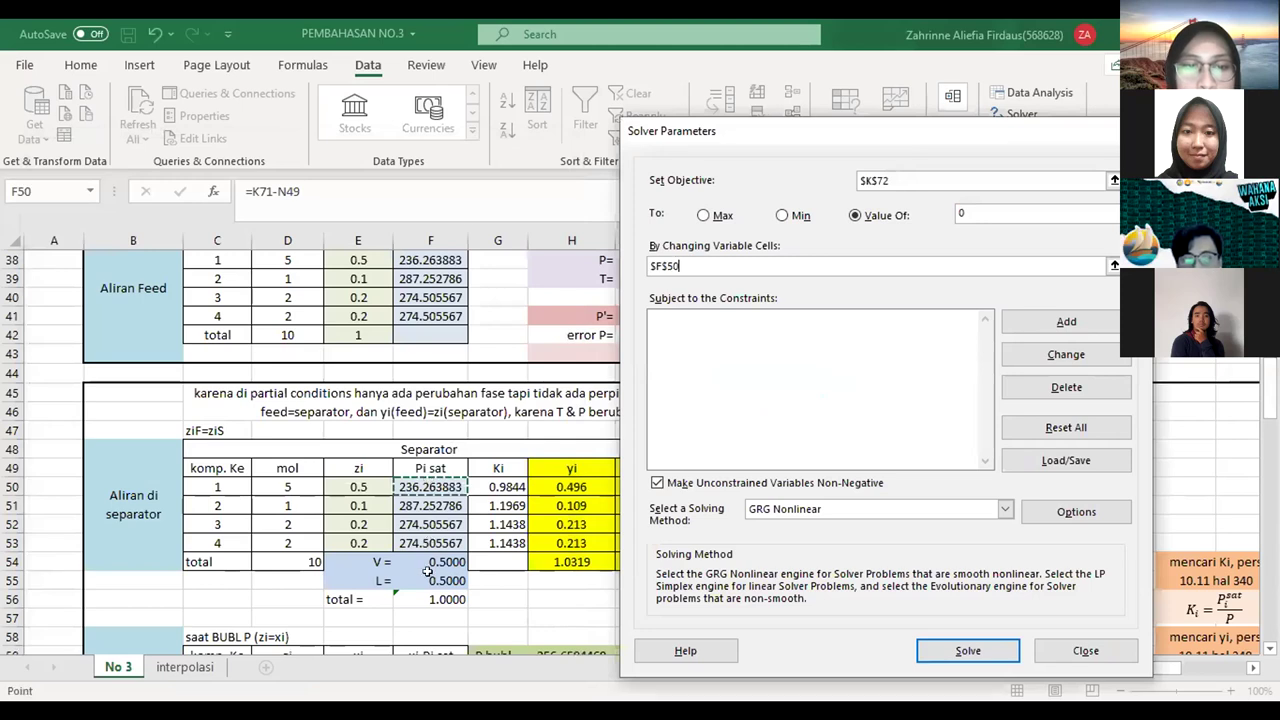
{"action": "left_click_drag", "start_coordinate": [425, 562], "coordinate": [428, 580]}
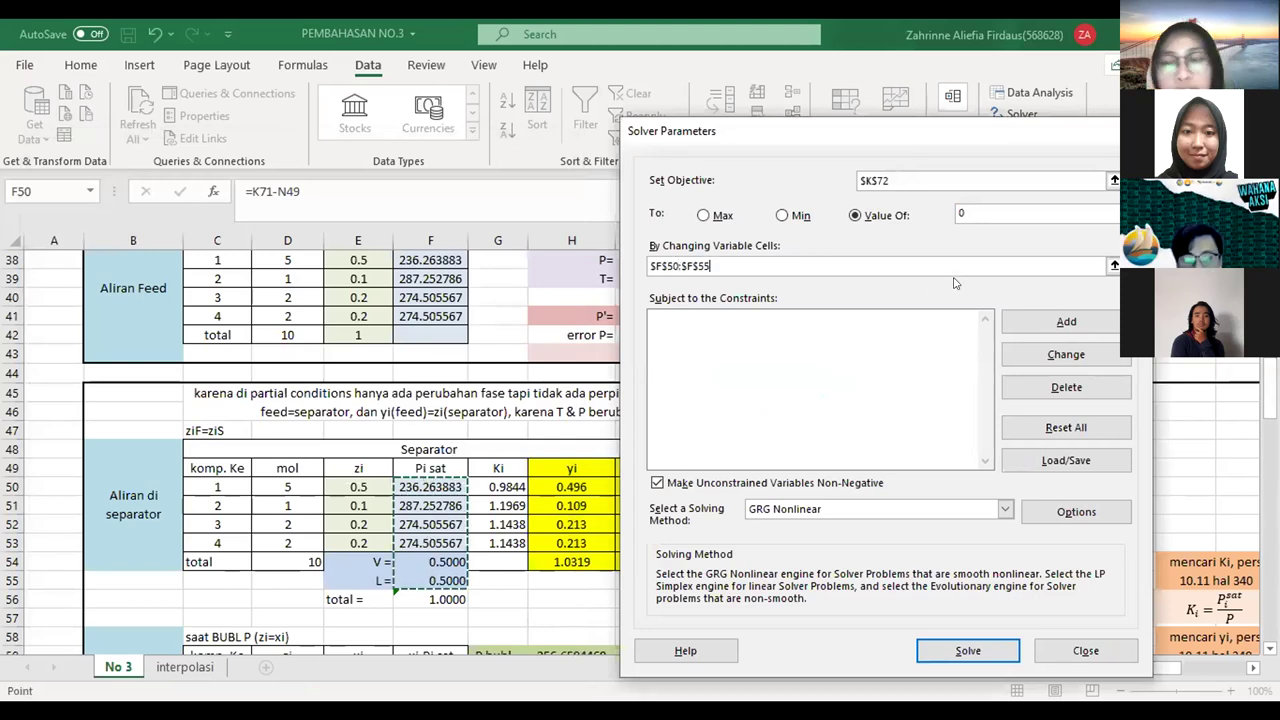
- Add a Solver constraint requiring V in F54 to be <= 1
{"action": "left_click", "coordinate": [1042, 315]}
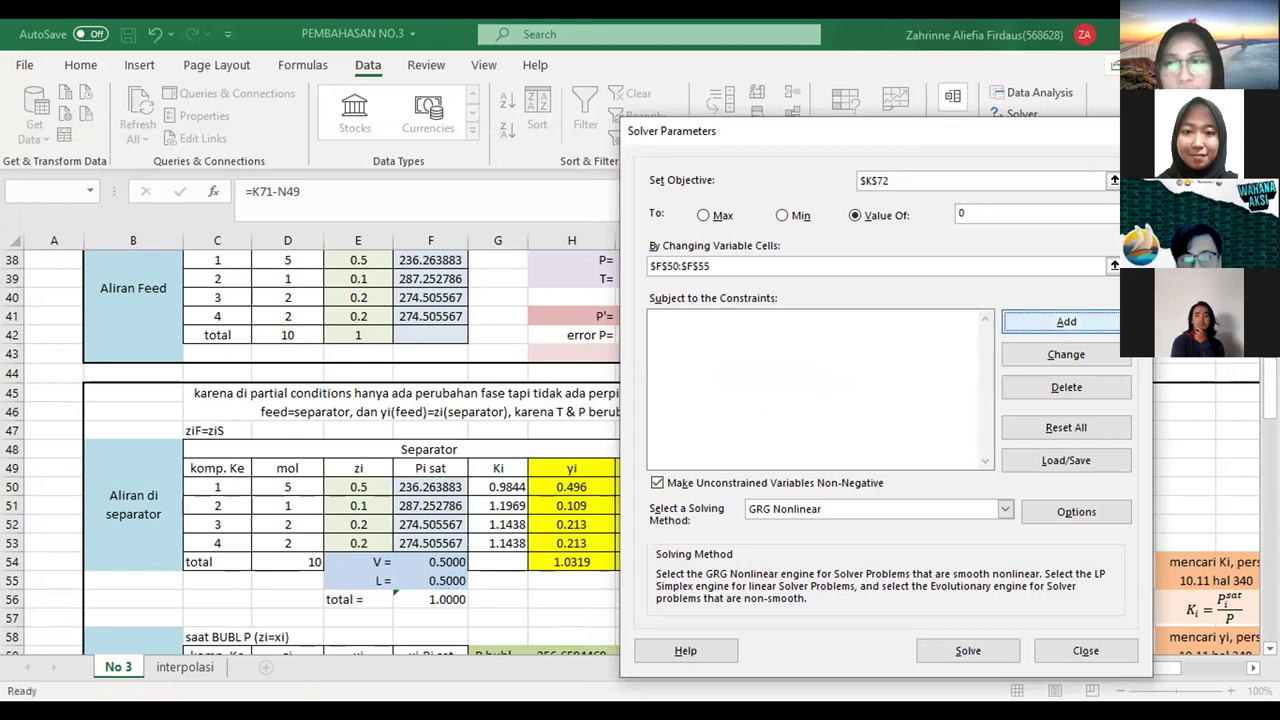
{"action": "scroll", "coordinate": [445, 430], "scroll_direction": "down", "scroll_amount": 2}
{"action": "left_click", "coordinate": [445, 430]}
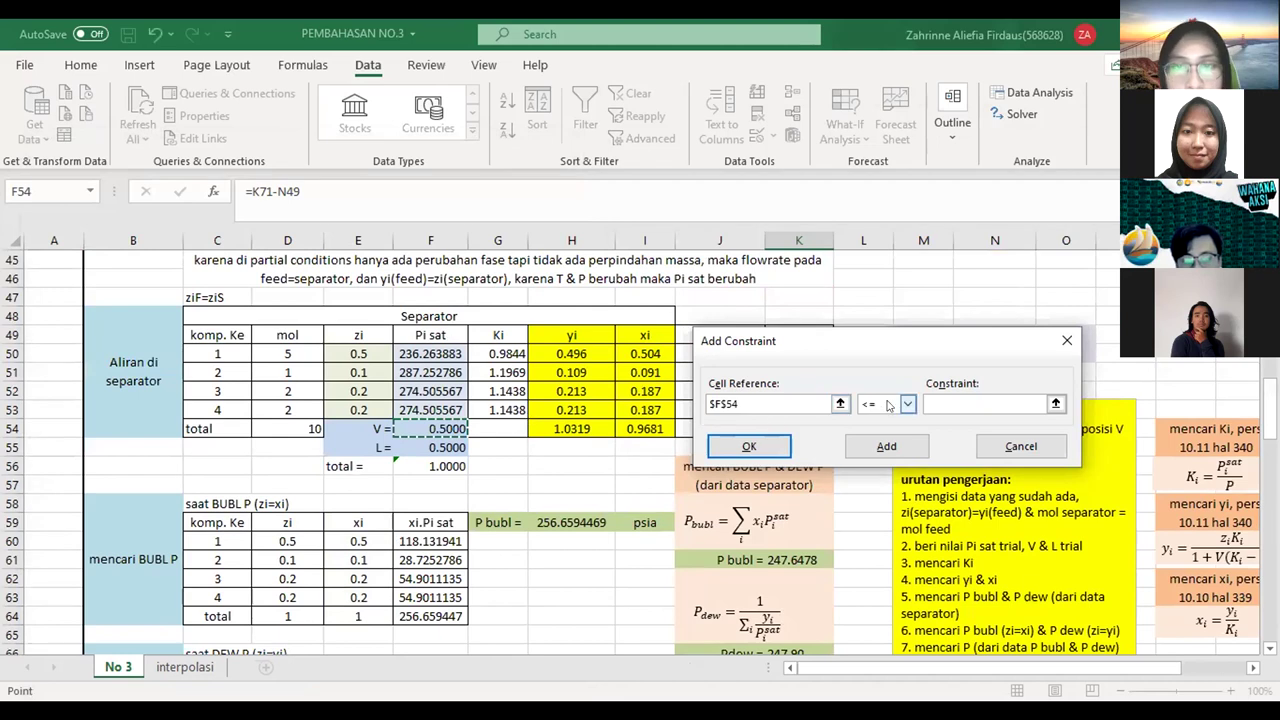
{"action": "left_click", "coordinate": [935, 406]}
{"action": "left_click", "coordinate": [933, 405]}
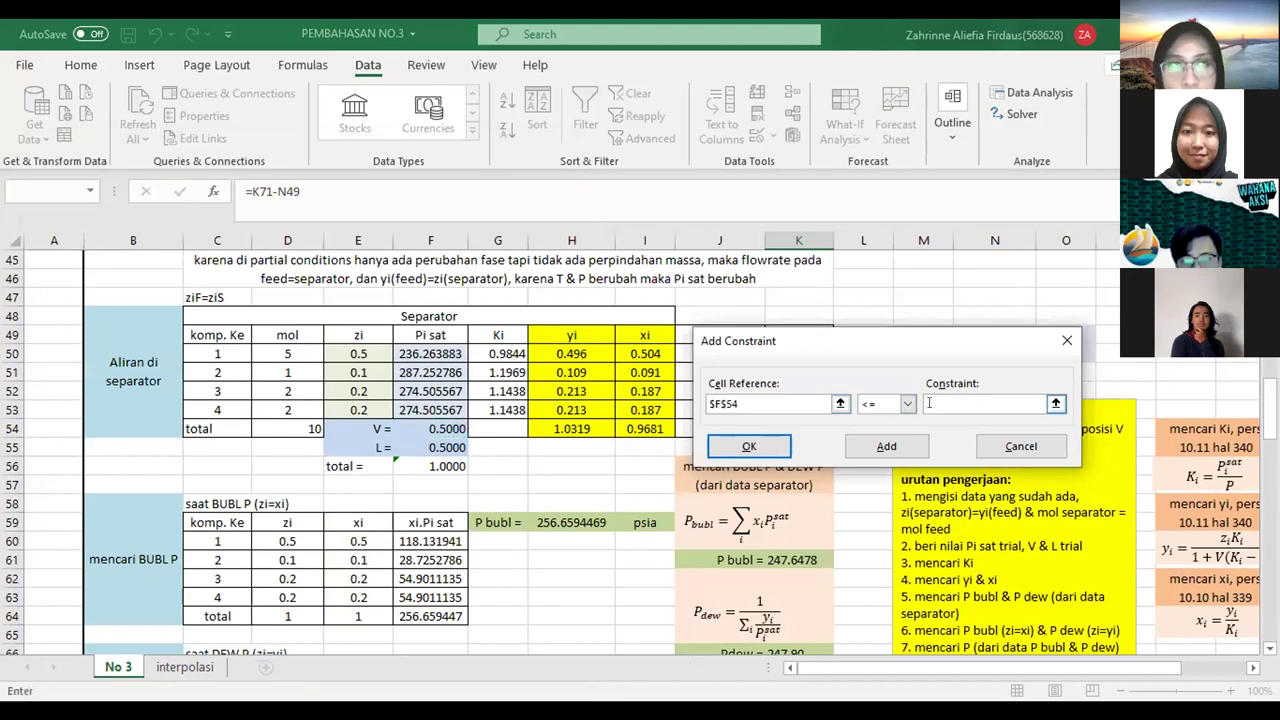
{"action": "type", "text": "1"}
{"action": "left_click", "coordinate": [887, 447]}
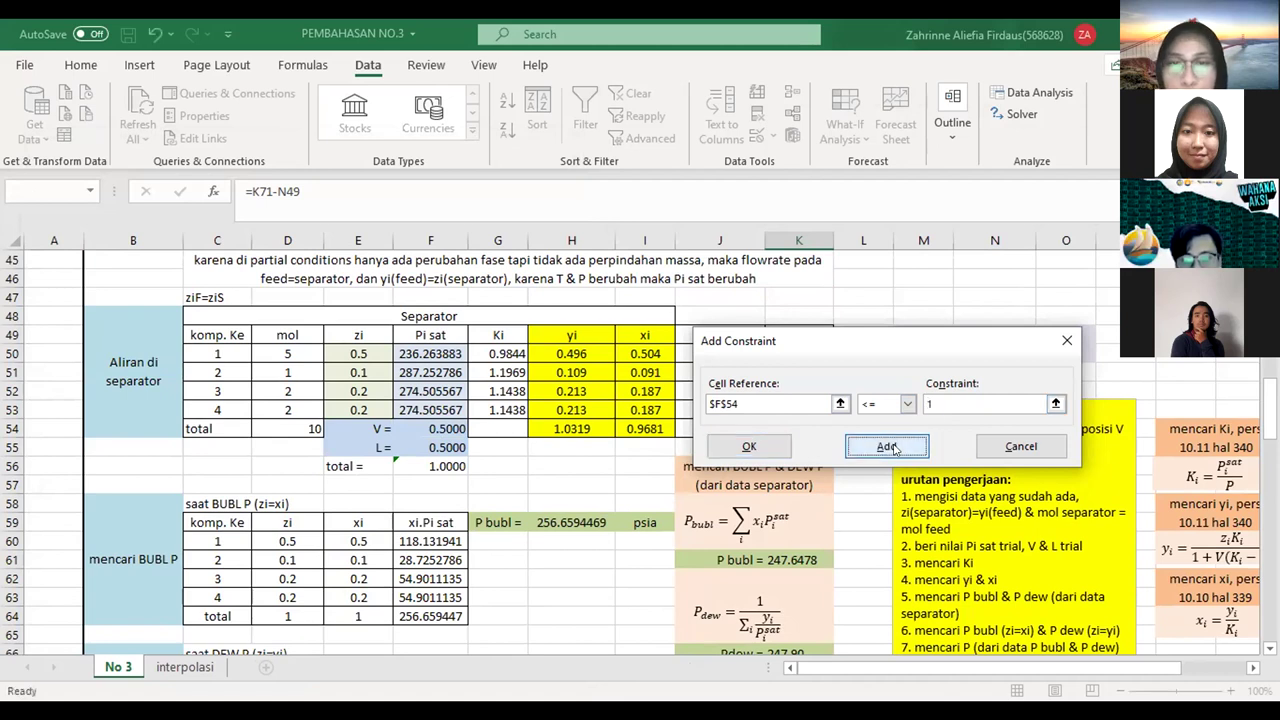
- Add a Solver constraint requiring V in F54 to be >= 0
{"action": "left_click", "coordinate": [464, 430]}
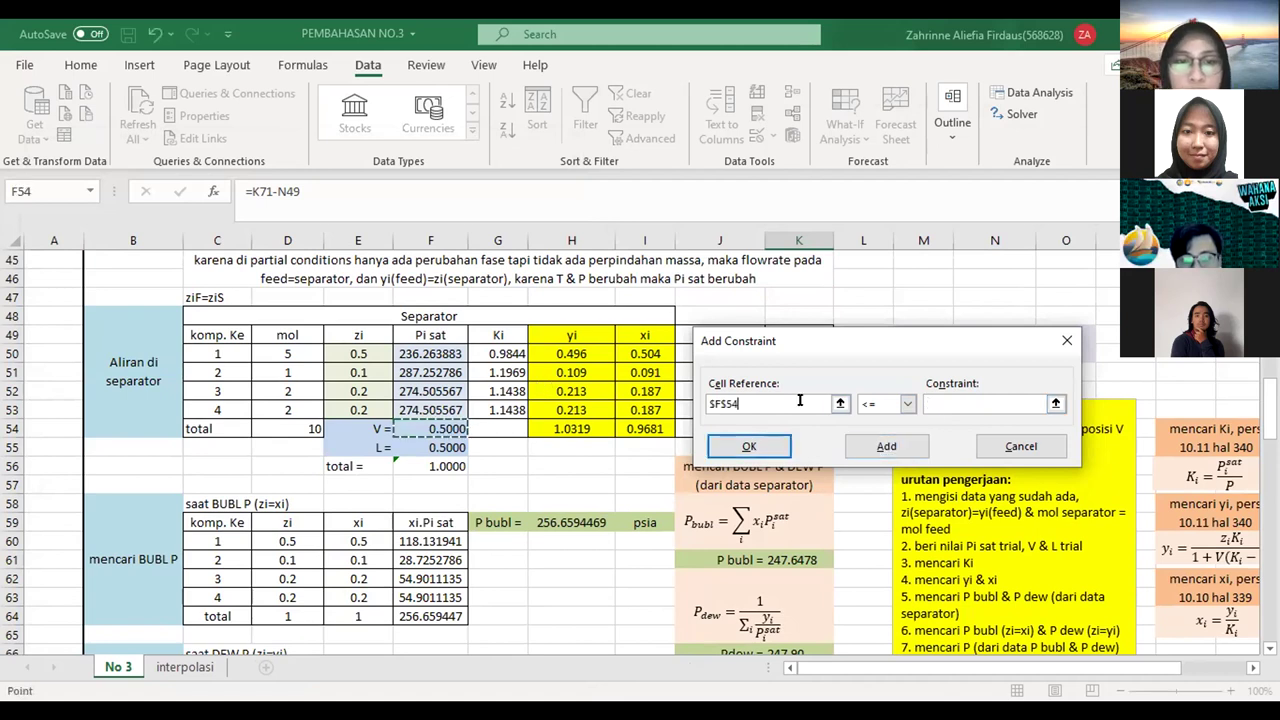
{"action": "left_click", "coordinate": [907, 404]}
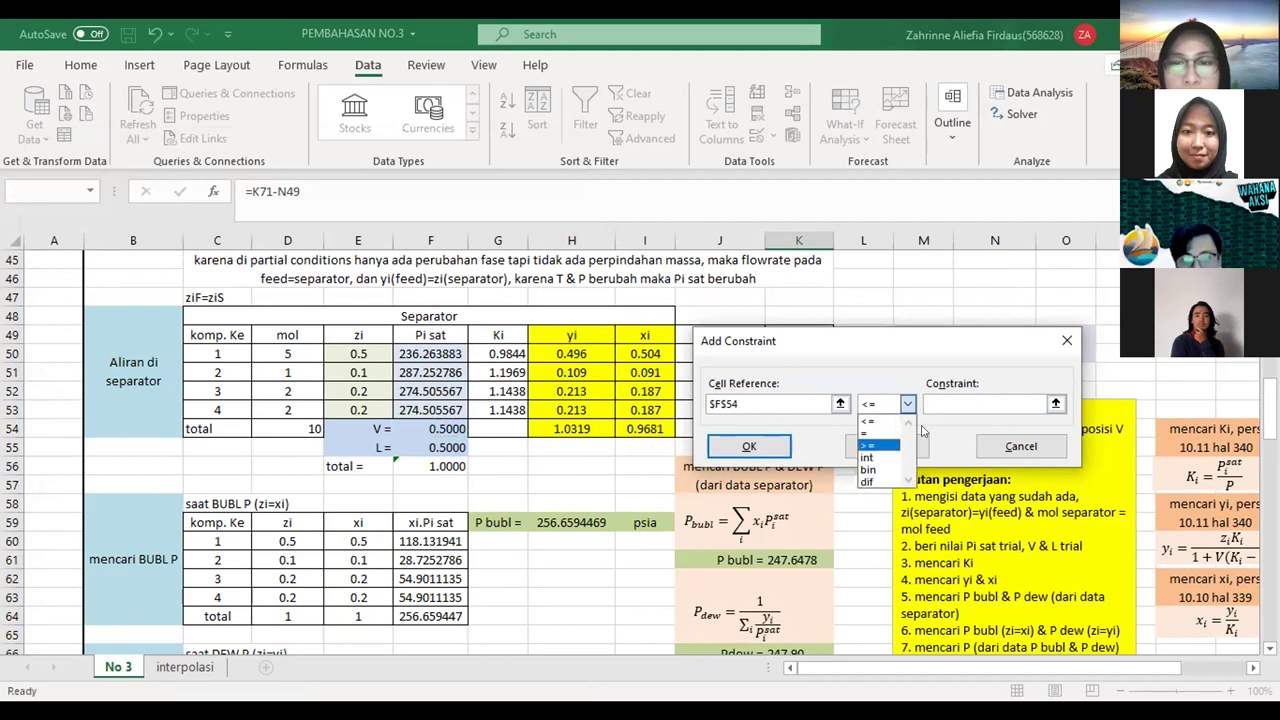
{"action": "left_click", "coordinate": [895, 445]}
{"action": "type", "text": "0"}
{"action": "key", "text": "alt+a"}
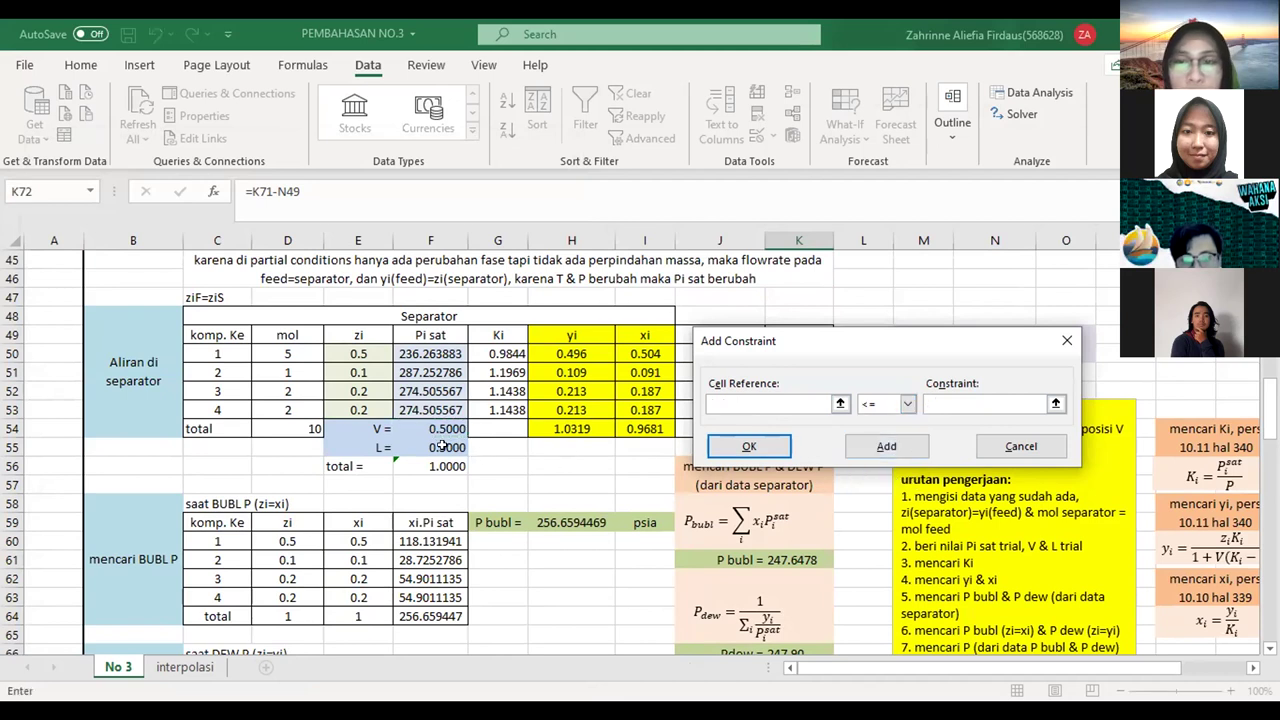
- Add a Solver constraint requiring L in F55 to be <= 1
{"action": "left_click", "coordinate": [441, 446]}
{"action": "left_click", "coordinate": [940, 402]}
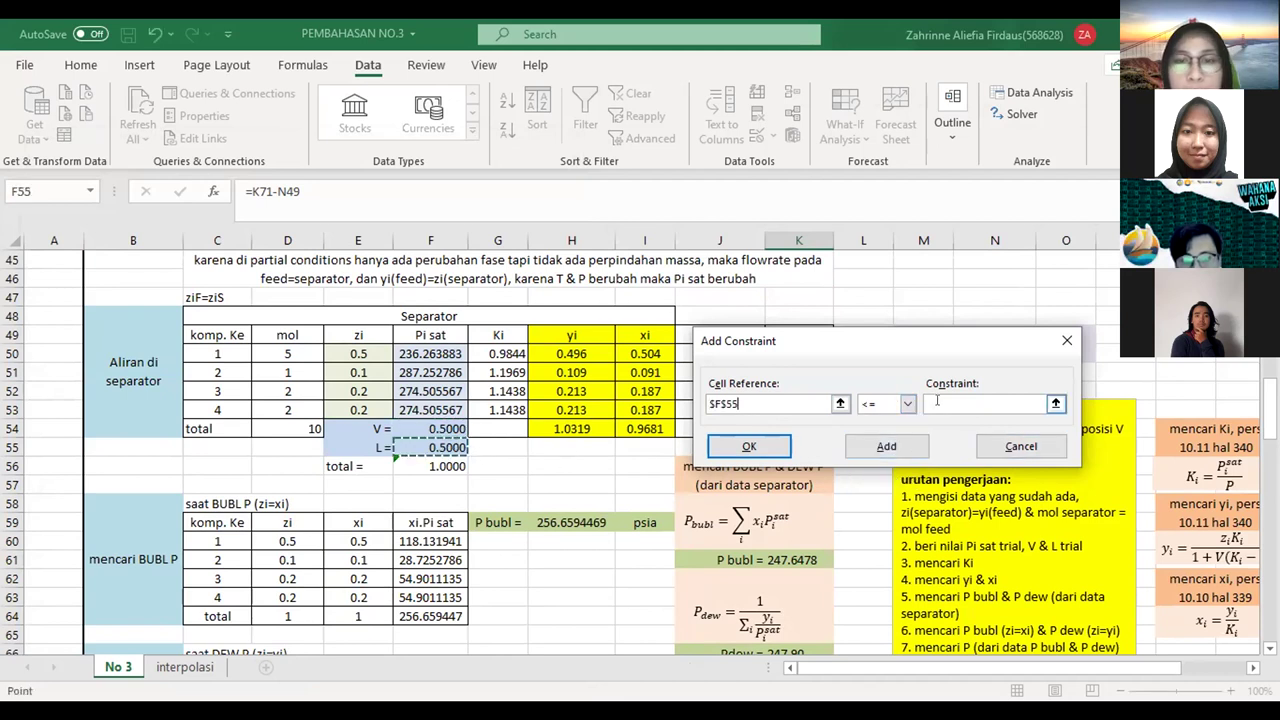
{"action": "type", "text": "1"}
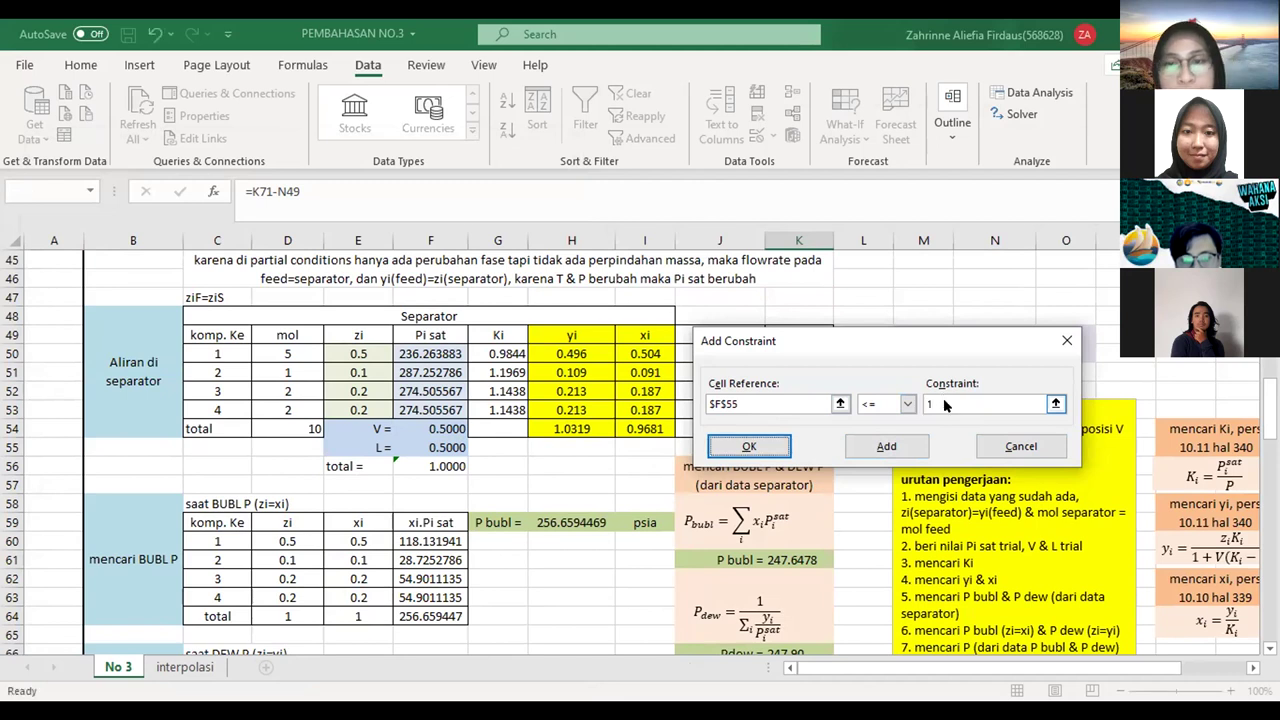
{"action": "key", "text": "Return"}
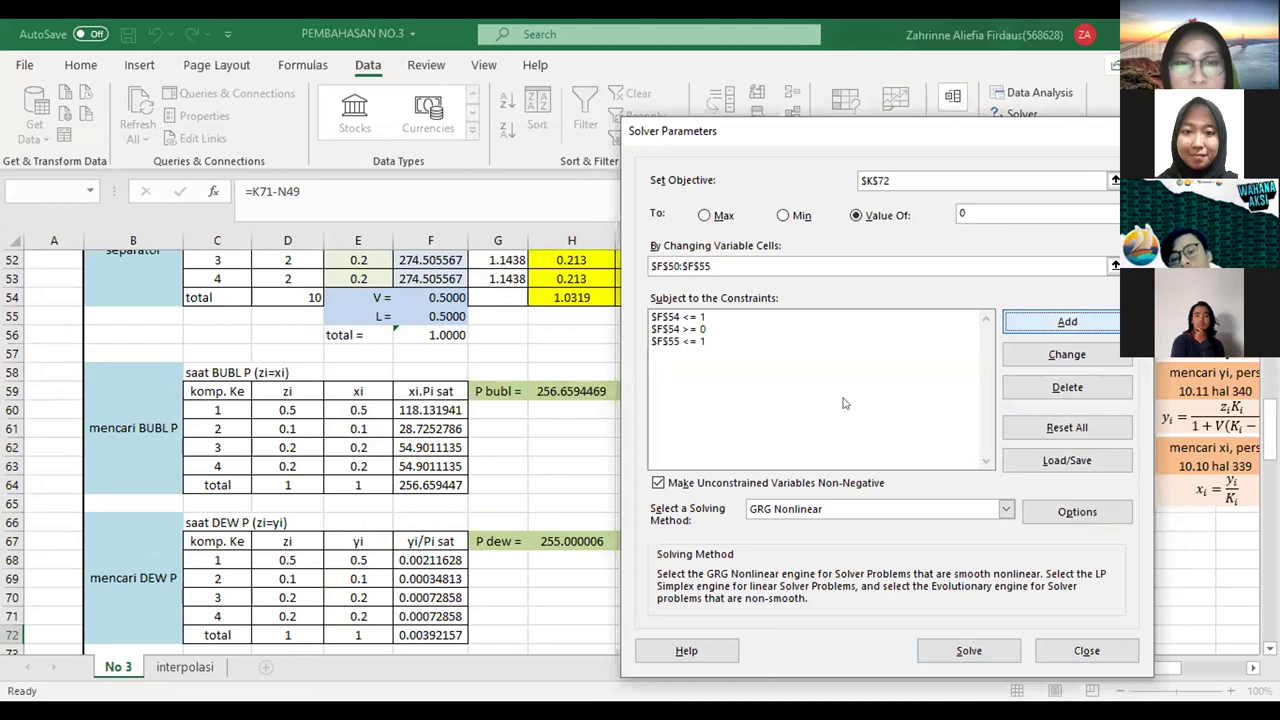
- Add a Solver constraint requiring L in F55 to be >= 0
{"action": "key", "text": "Return"}
{"action": "left_click", "coordinate": [907, 403]}
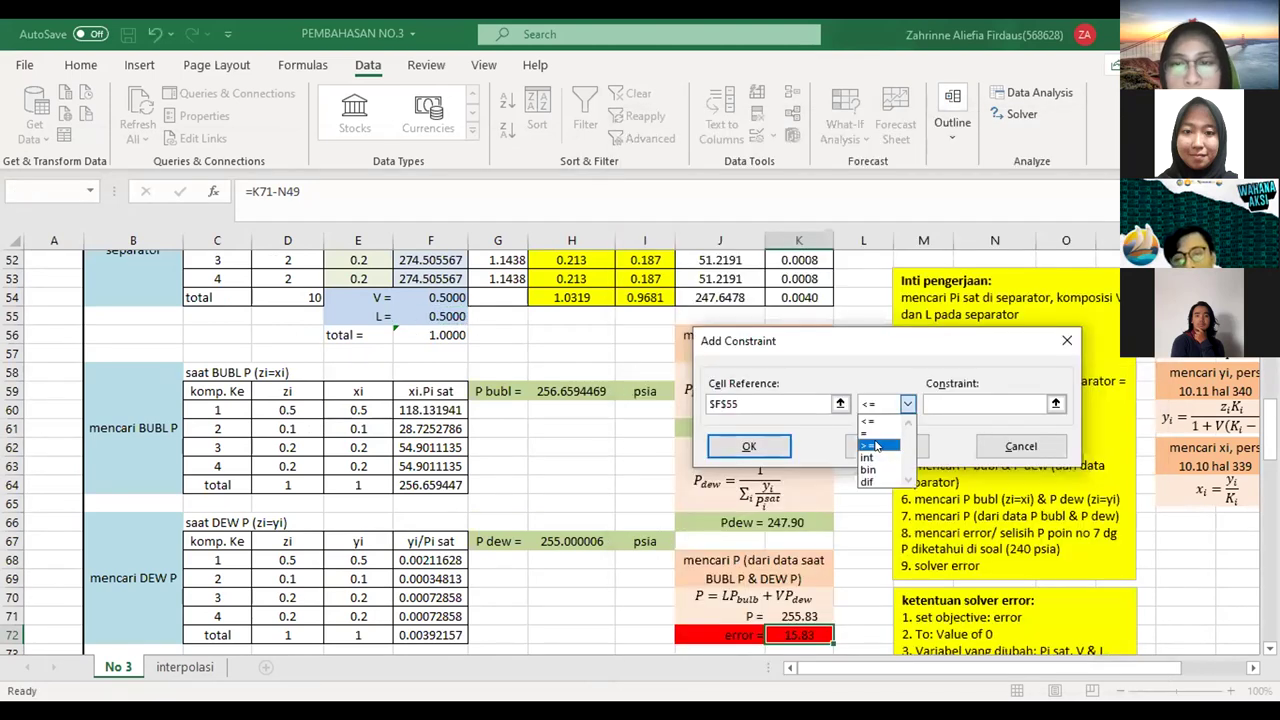
{"action": "left_click", "coordinate": [876, 446]}
{"action": "left_click", "coordinate": [933, 410]}
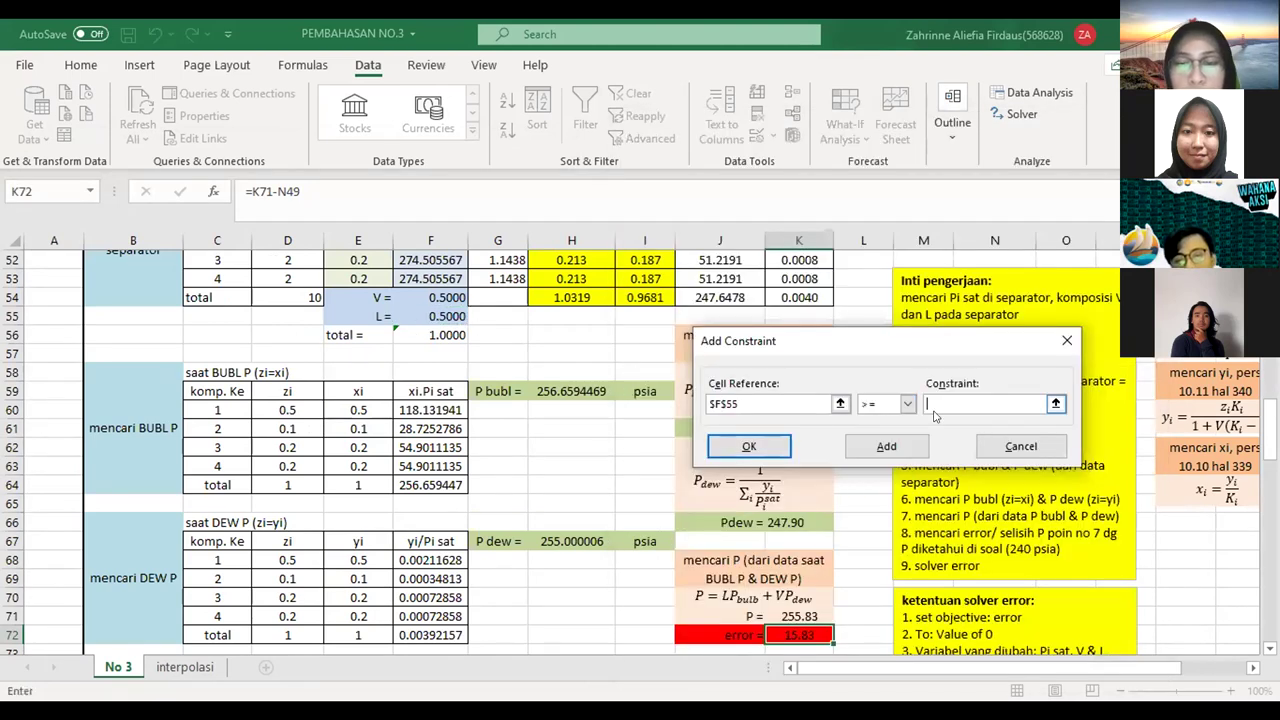
{"action": "left_click", "coordinate": [886, 446]}
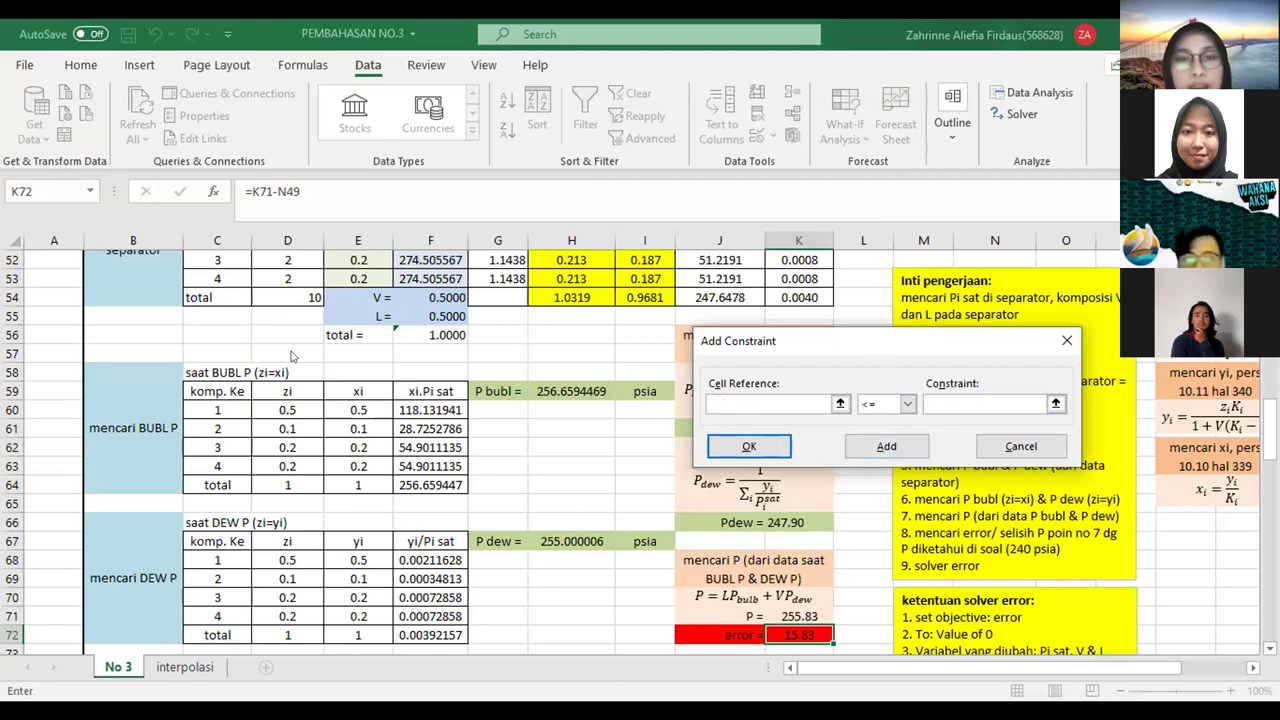
- Add a Solver constraint requiring the separator's total yi in H54 to be <= 1
{"action": "left_click_drag", "start_coordinate": [966, 344], "coordinate": [380, 358]}
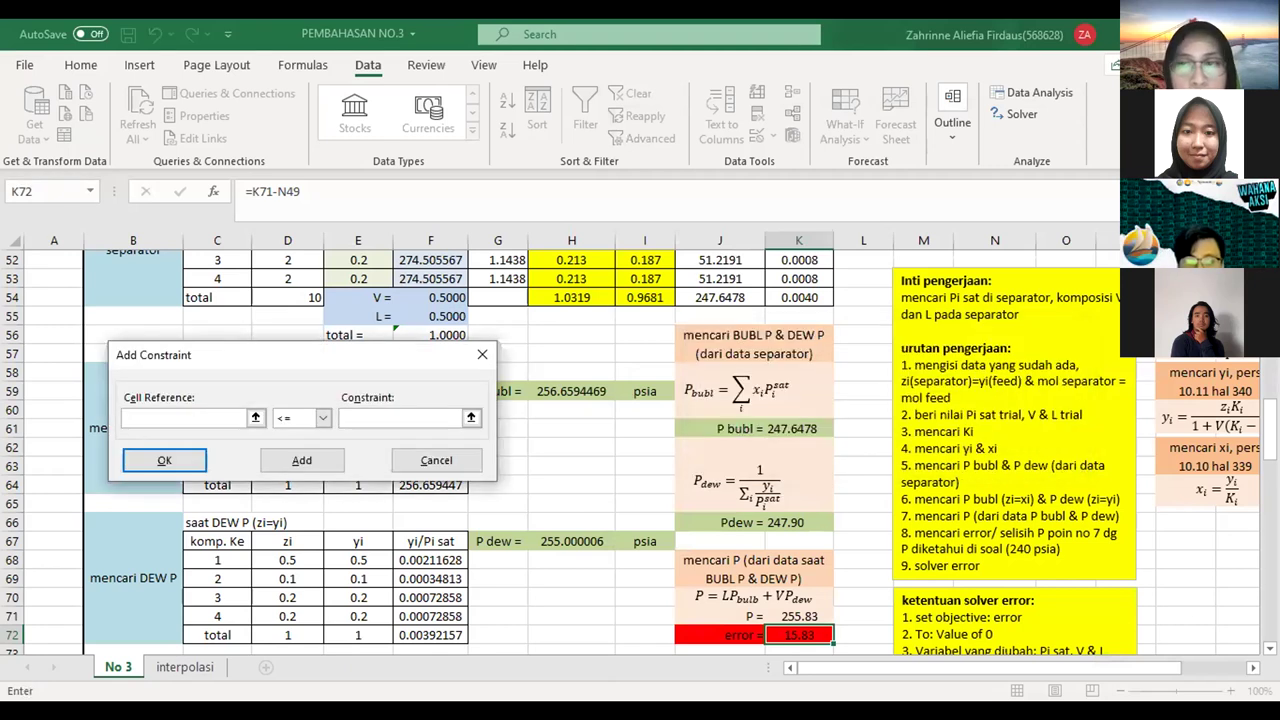
{"action": "scroll", "coordinate": [380, 358], "scroll_direction": "up", "scroll_amount": 2}
{"action": "scroll", "coordinate": [380, 358], "scroll_direction": "up", "scroll_amount": 1}
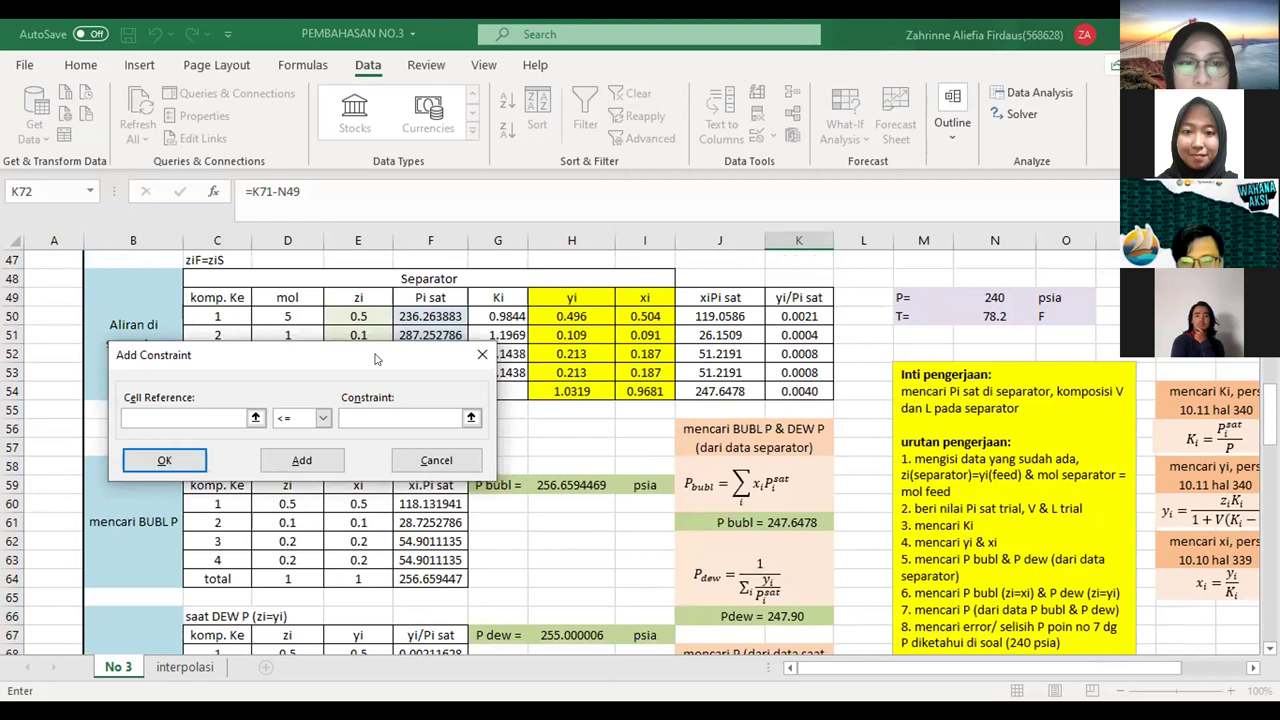
{"action": "left_click", "coordinate": [568, 387]}
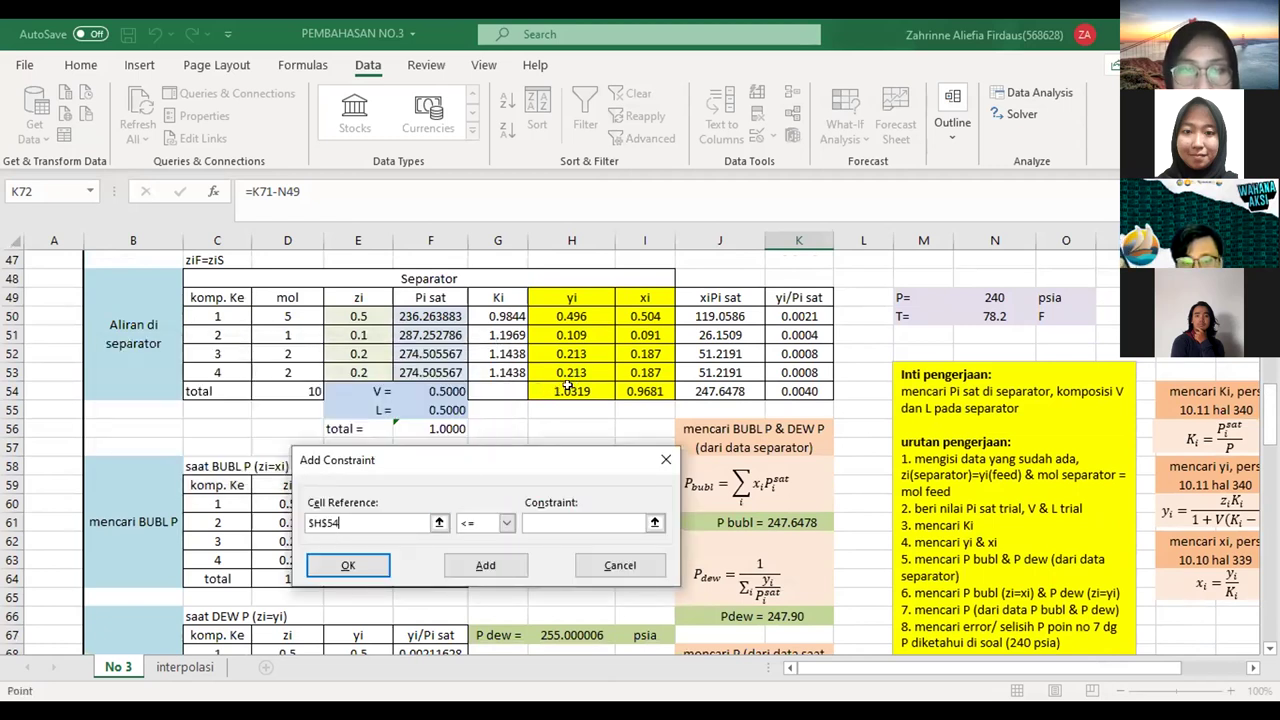
{"action": "left_click", "coordinate": [506, 522]}
{"action": "left_click", "coordinate": [478, 541]}
{"action": "left_click", "coordinate": [546, 516]}
{"action": "type", "text": "1"}
{"action": "left_click", "coordinate": [478, 566]}
- Add a Solver constraint requiring the separator's total xi in I54 to equal 1
{"action": "left_click", "coordinate": [648, 390]}
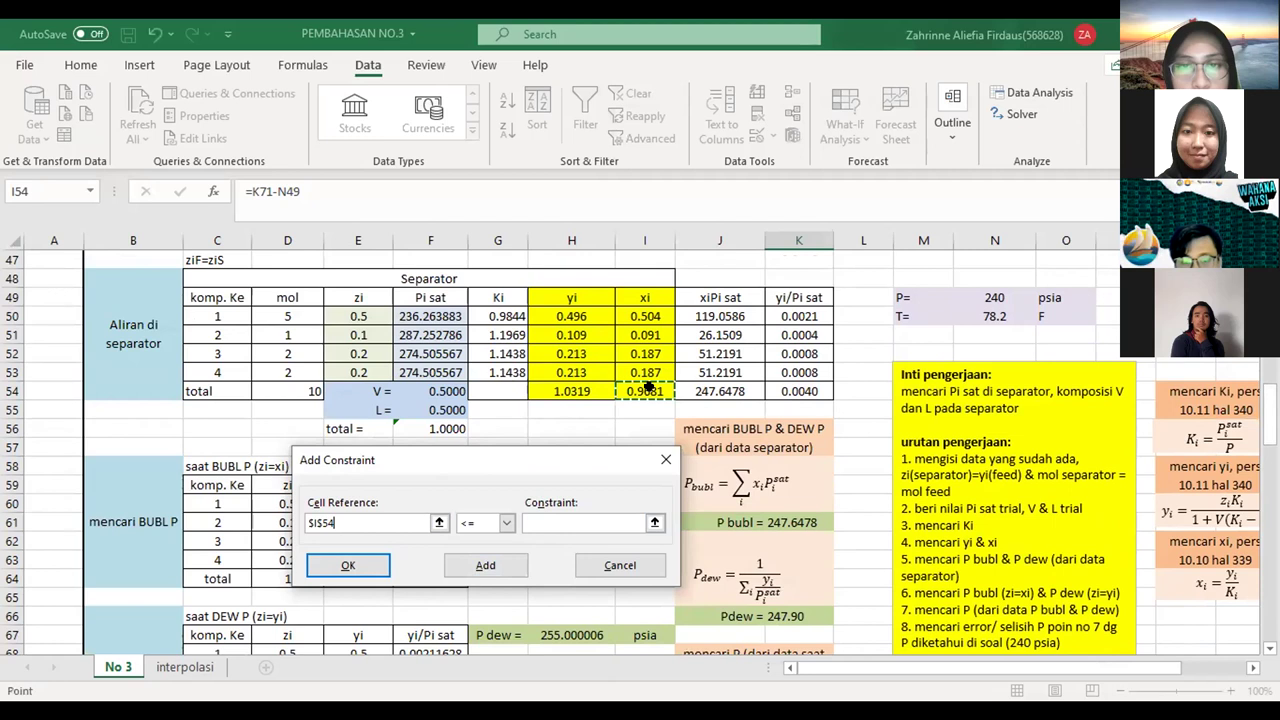
{"action": "left_click", "coordinate": [508, 523]}
{"action": "left_click", "coordinate": [470, 551]}
{"action": "left_click", "coordinate": [538, 518]}
{"action": "type", "text": "1"}
{"action": "left_click", "coordinate": [485, 565]}
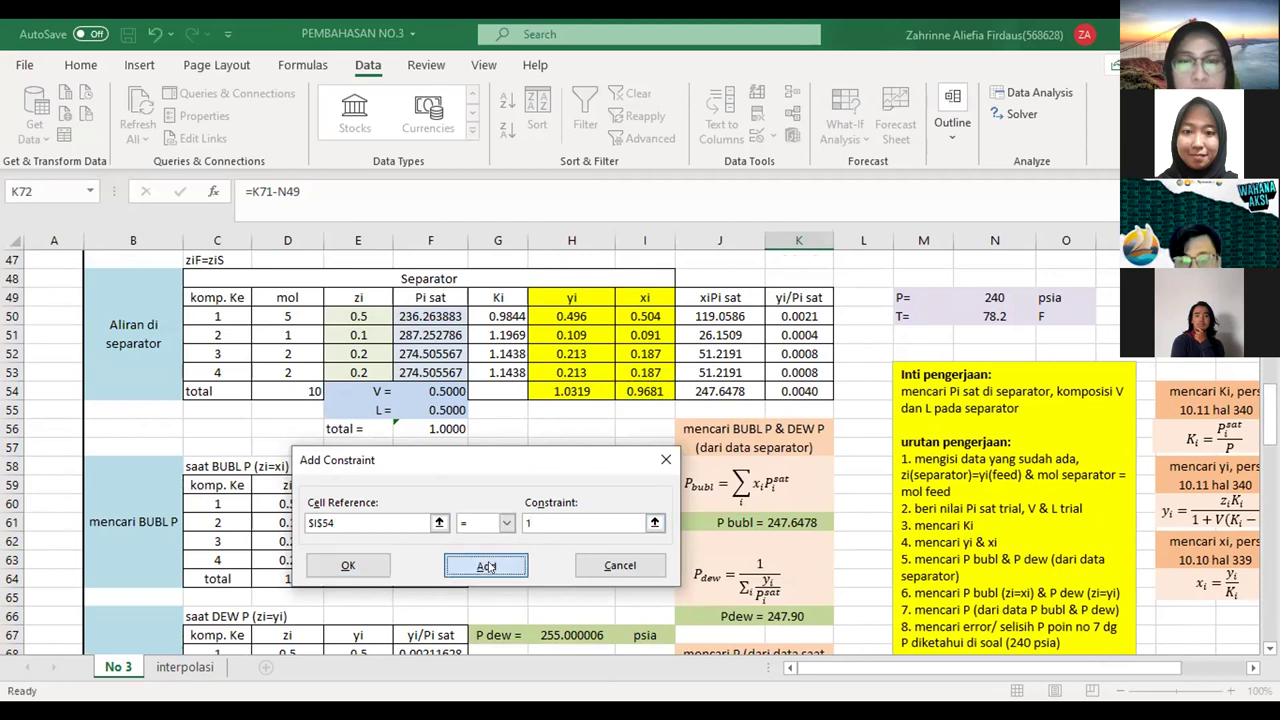
- Add a Solver constraint making P bubl in H59 equal the separator's P bubl in K61
{"action": "left_click_drag", "start_coordinate": [588, 461], "coordinate": [540, 352]}
{"action": "left_click_drag", "start_coordinate": [1268, 414], "coordinate": [1268, 421]}
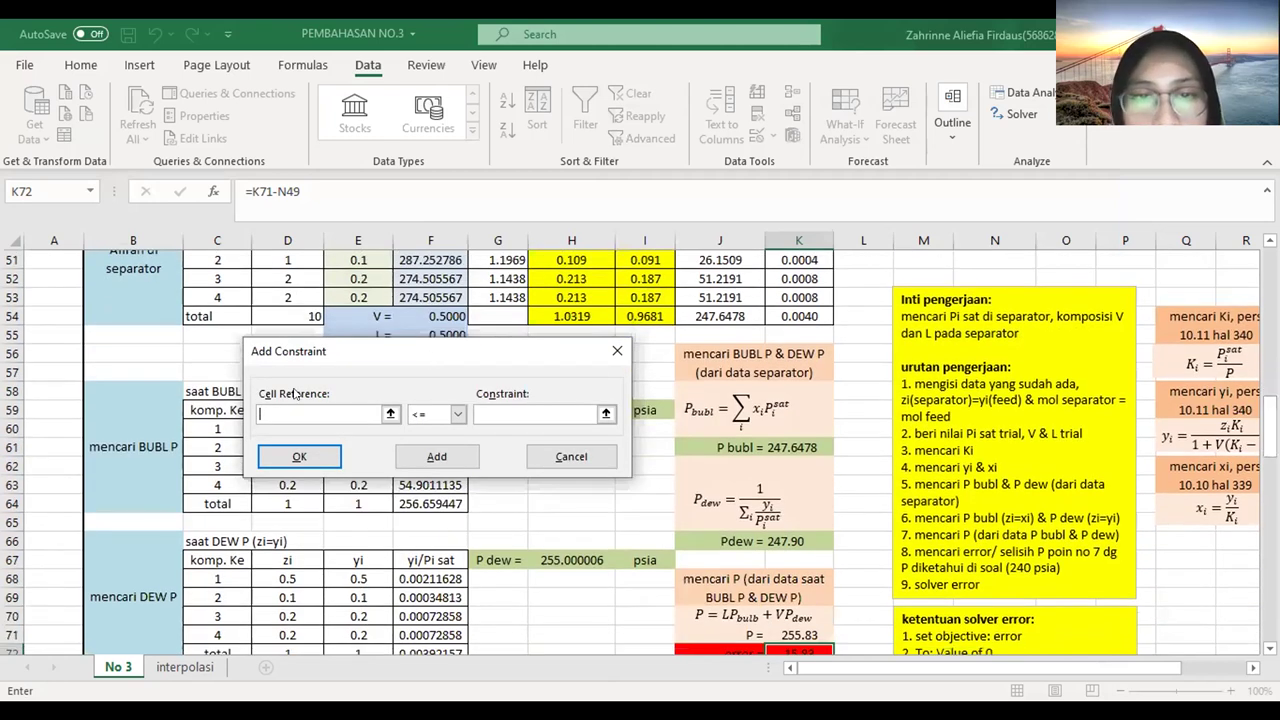
{"action": "left_click", "coordinate": [475, 356]}
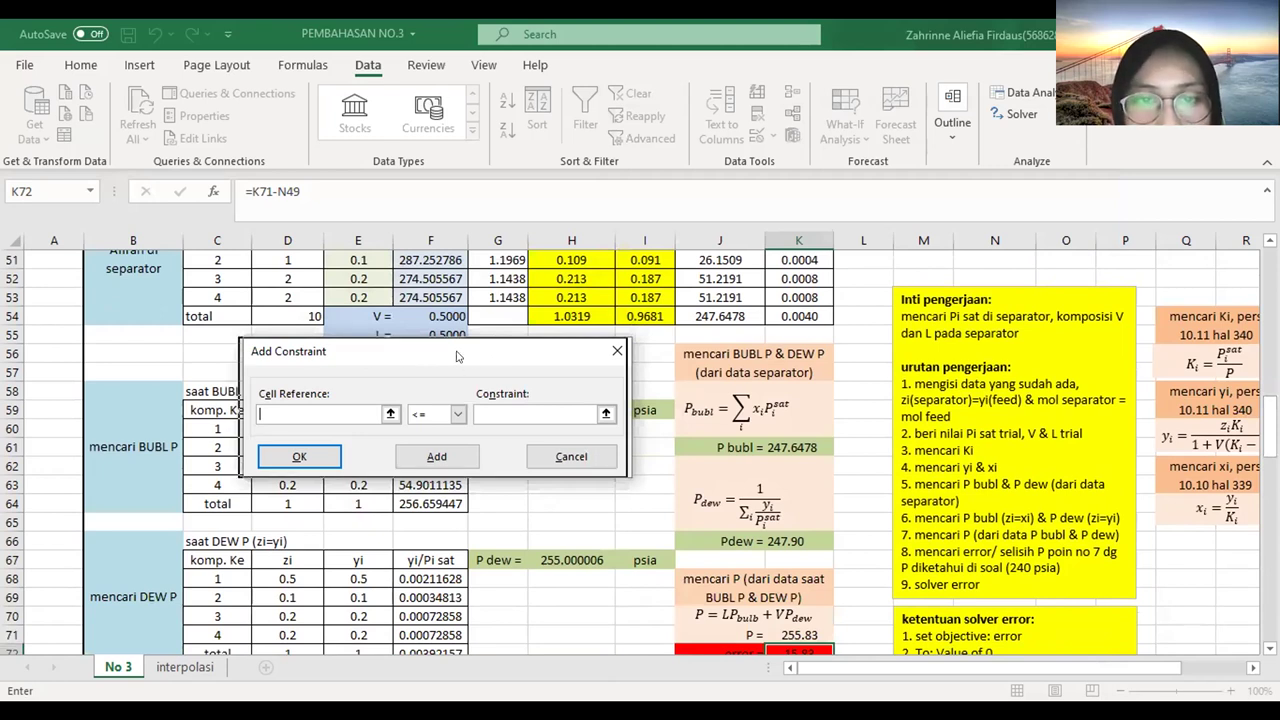
{"action": "left_click_drag", "start_coordinate": [456, 356], "coordinate": [1075, 375]}
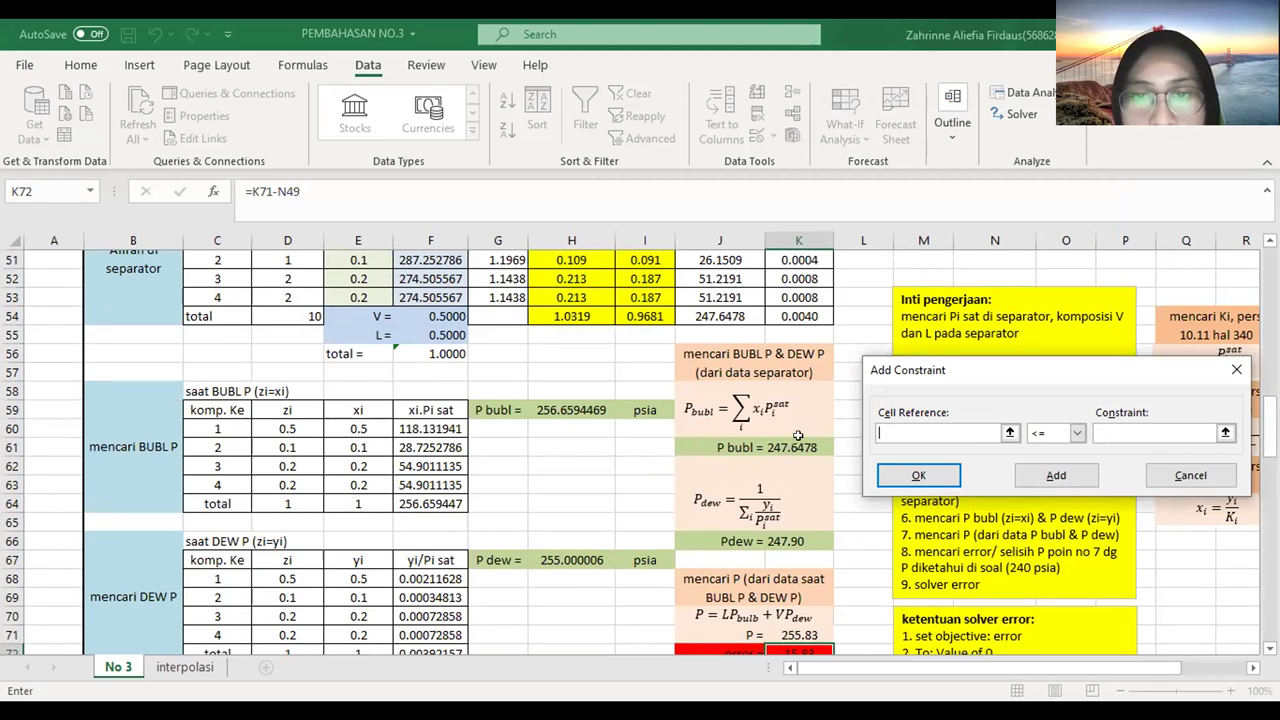
{"action": "left_click", "coordinate": [607, 413]}
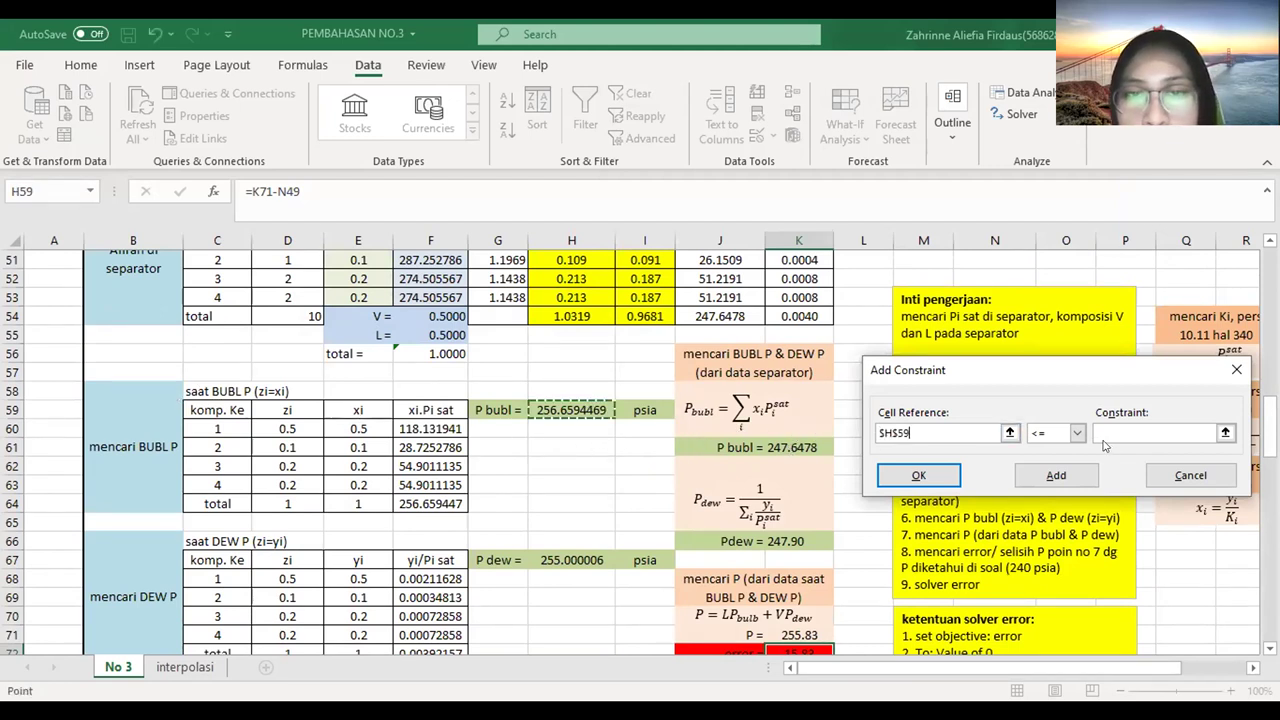
{"action": "left_click", "coordinate": [1077, 432]}
{"action": "left_click", "coordinate": [1040, 460]}
{"action": "left_click", "coordinate": [786, 447]}
{"action": "left_click", "coordinate": [1040, 480]}
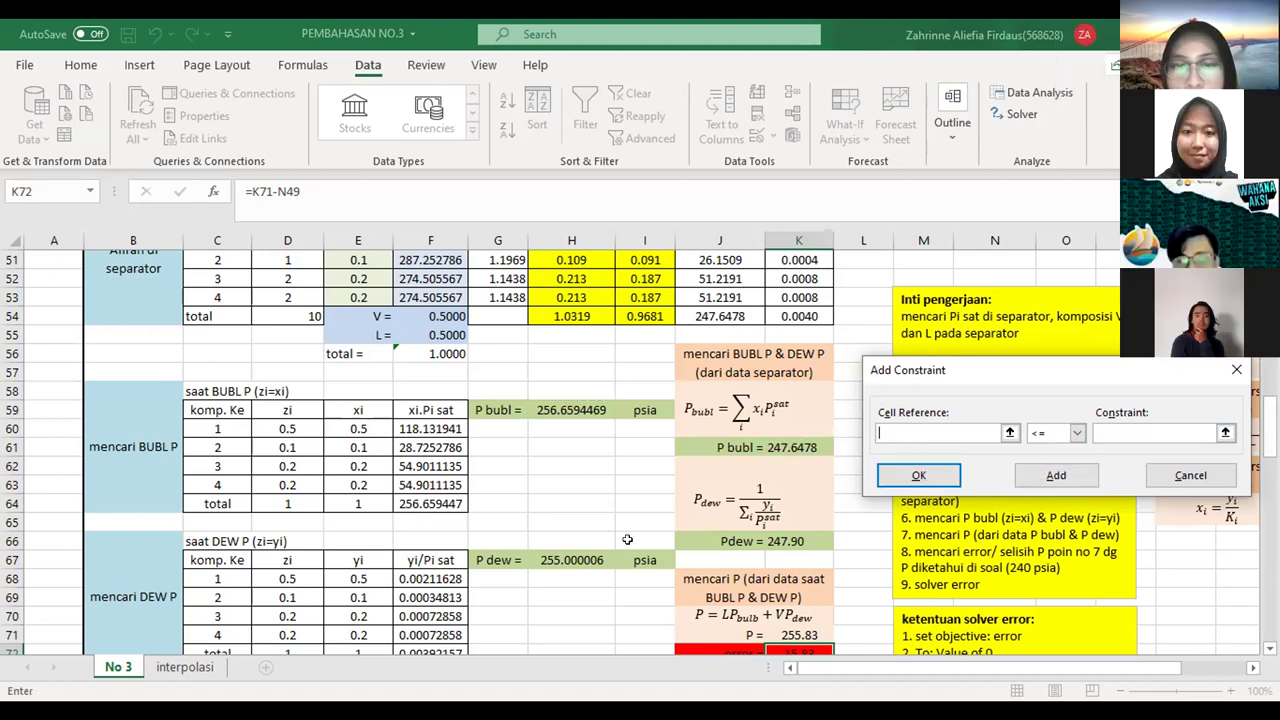
- Add a Solver constraint making P dew in H67 equal the separator's P dew in K66, and return to the Solver parameters
{"action": "left_click", "coordinate": [571, 560]}
{"action": "left_click", "coordinate": [888, 420]}
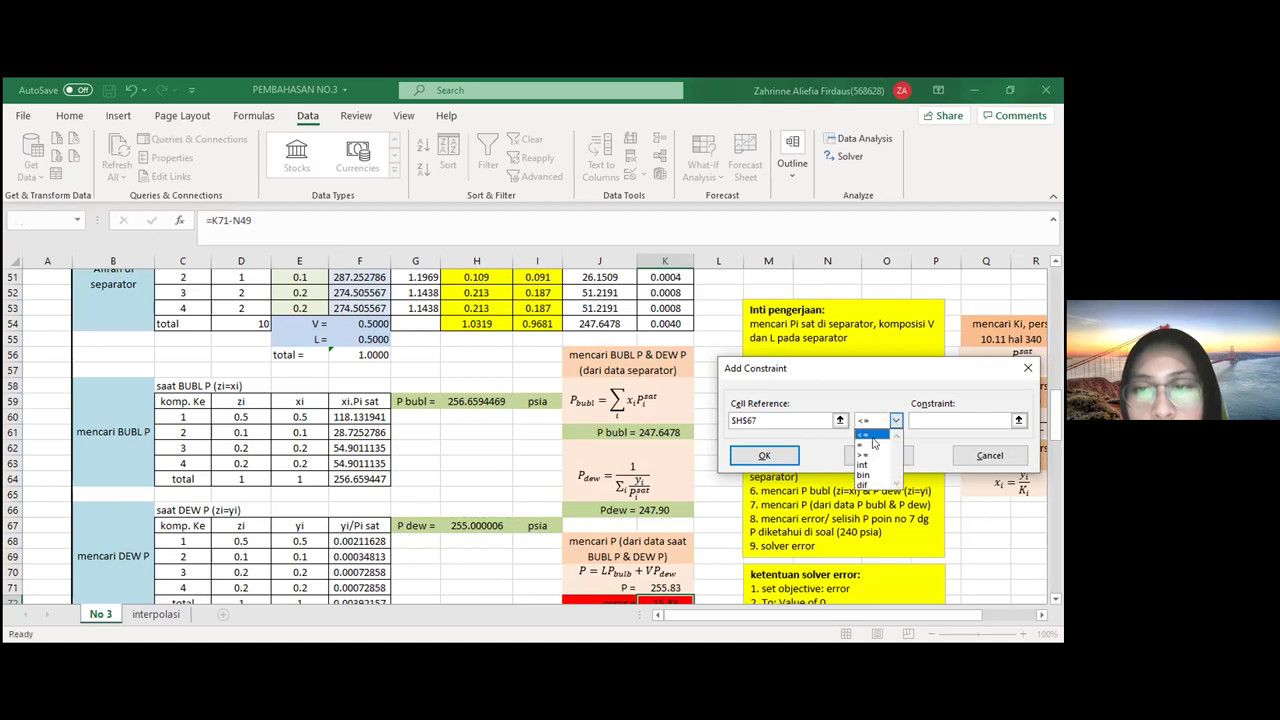
{"action": "left_click", "coordinate": [873, 444]}
{"action": "left_click", "coordinate": [652, 511]}
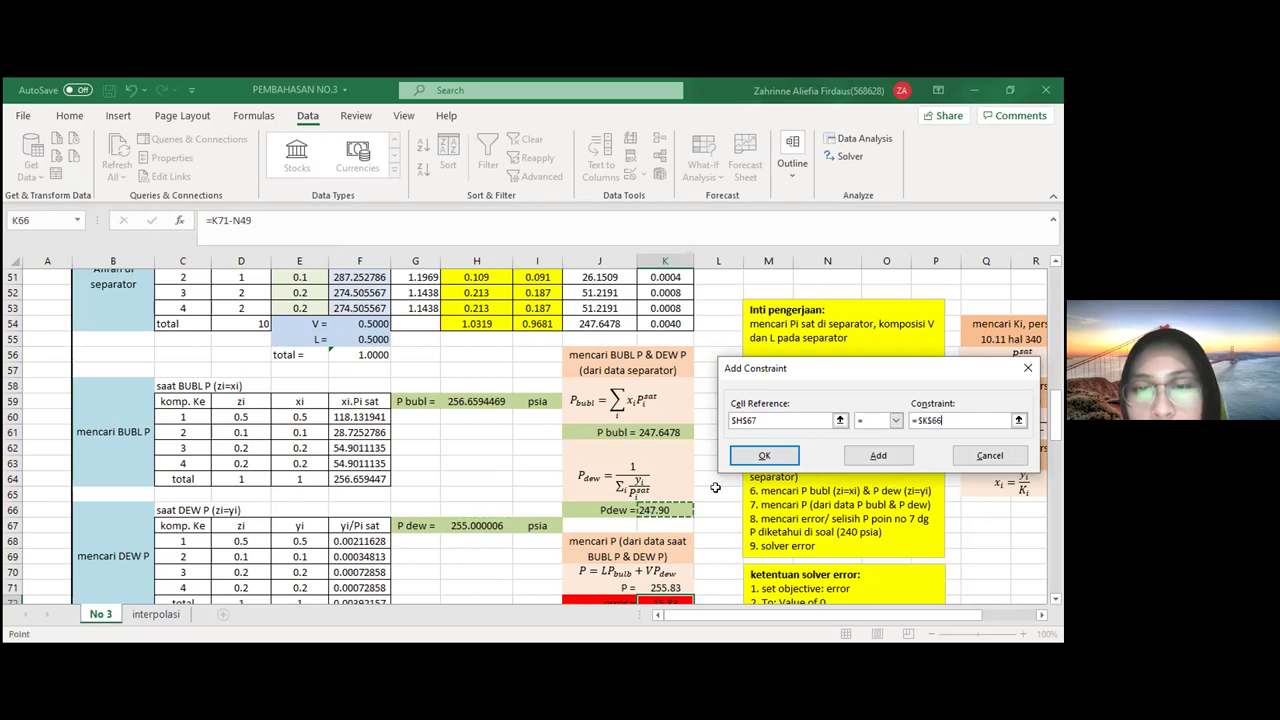
{"action": "left_click", "coordinate": [765, 456]}
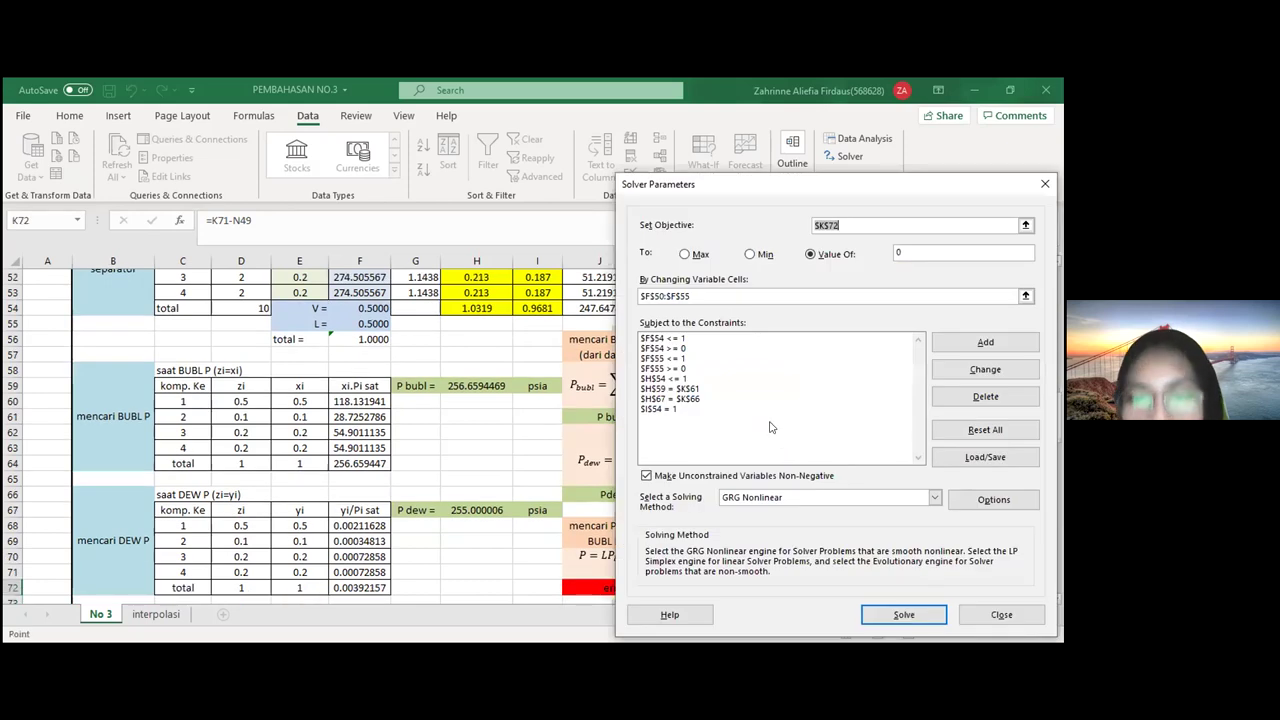
- Review the existing constraint on the total xi in I54 and accept it as it is
{"action": "left_click", "coordinate": [690, 408]}
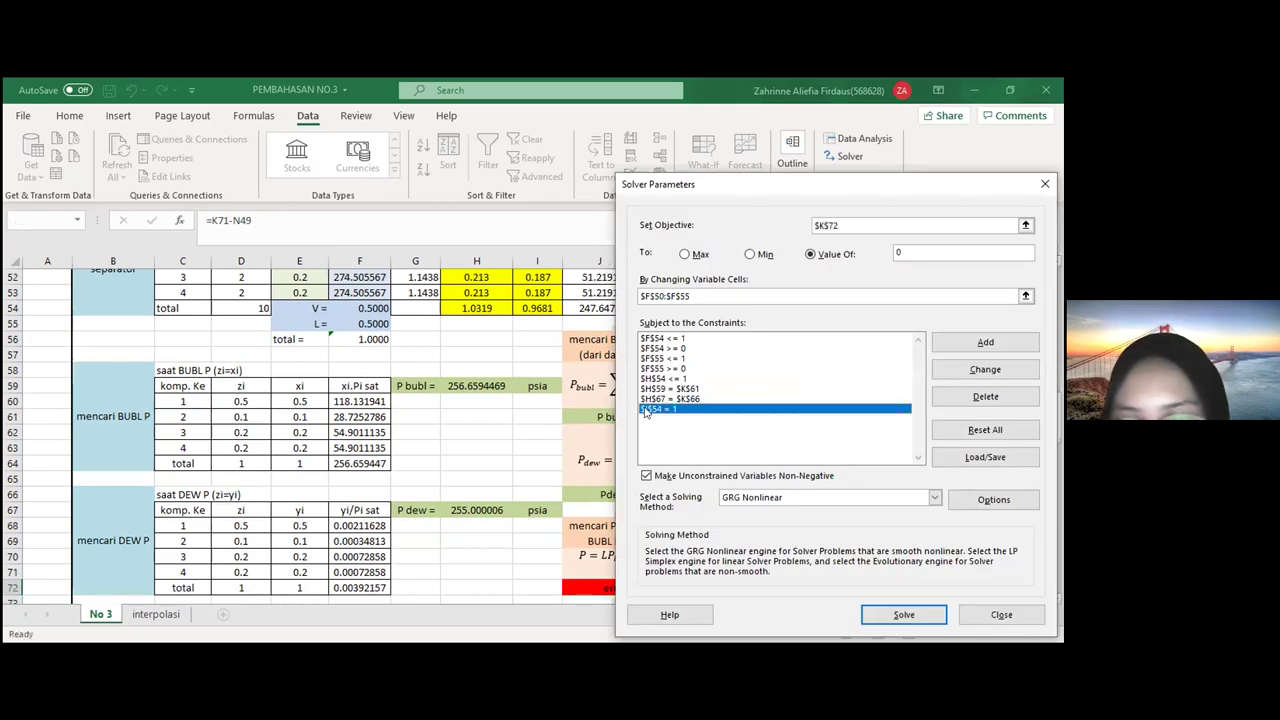
{"action": "left_click", "coordinate": [986, 369]}
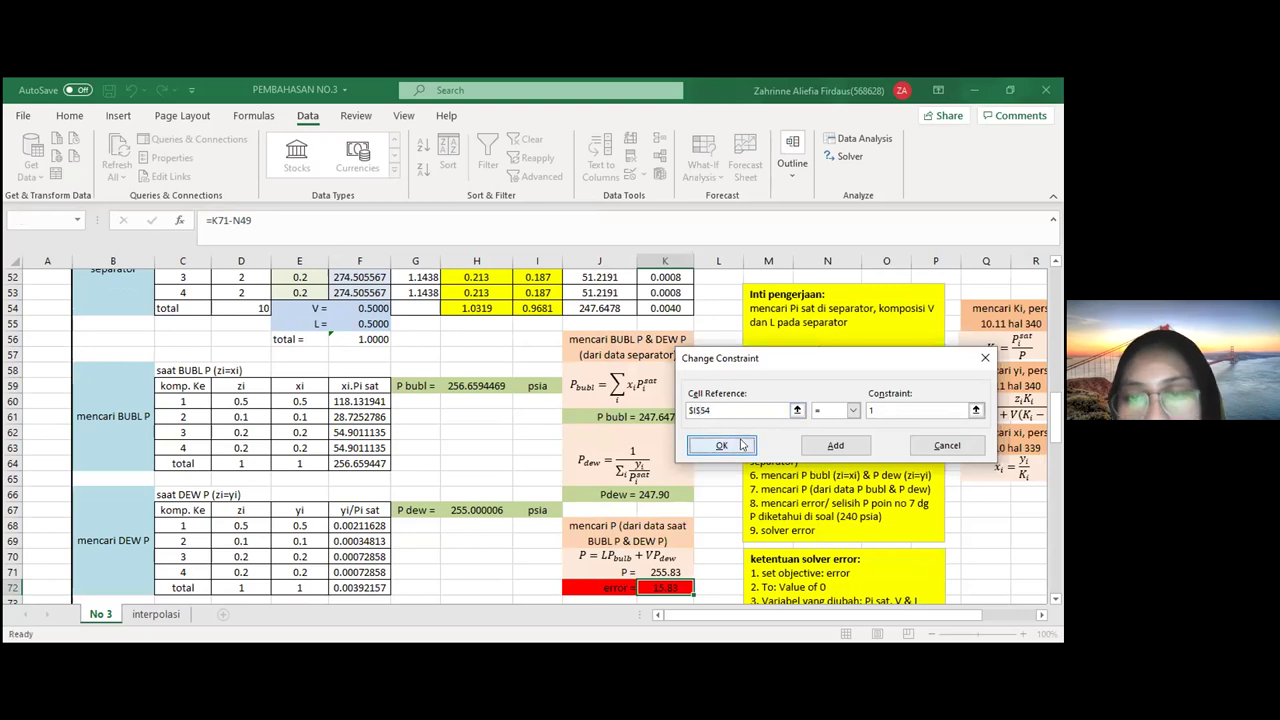
{"action": "left_click", "coordinate": [742, 445]}
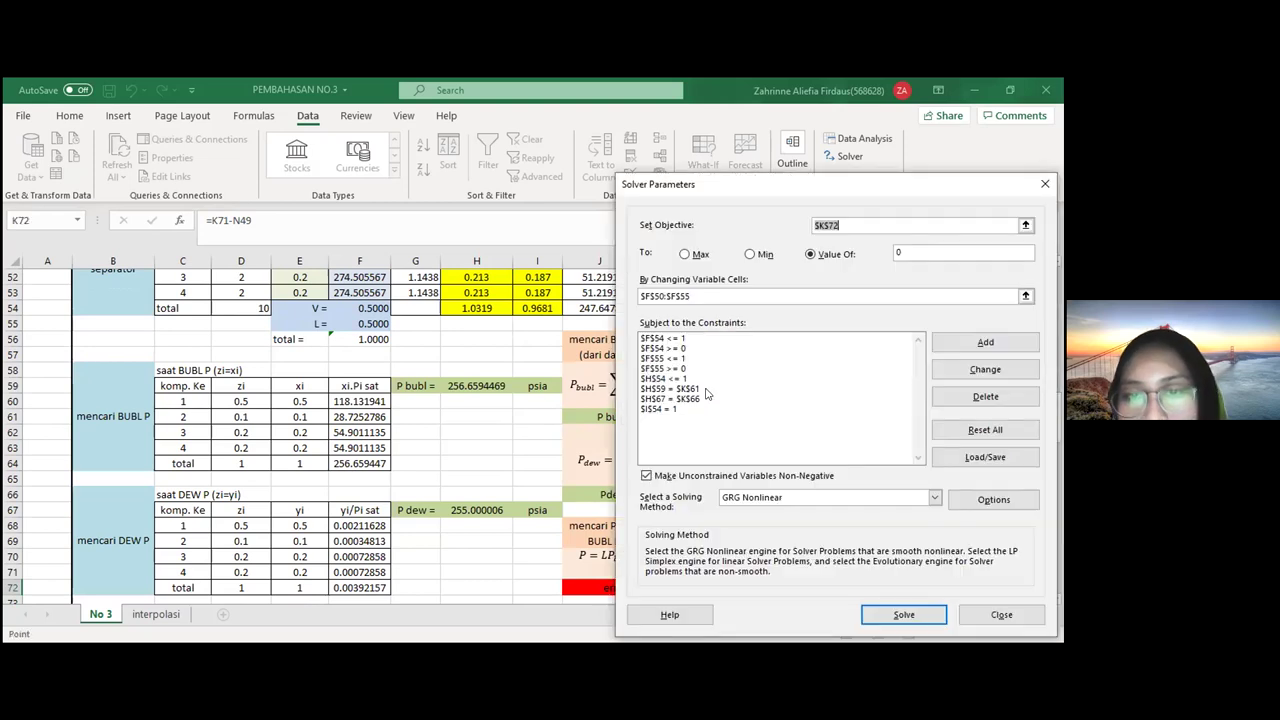
- Run Solver with the GRG Nonlinear method and keep its solution in the sheet
{"action": "left_click", "coordinate": [904, 614]}
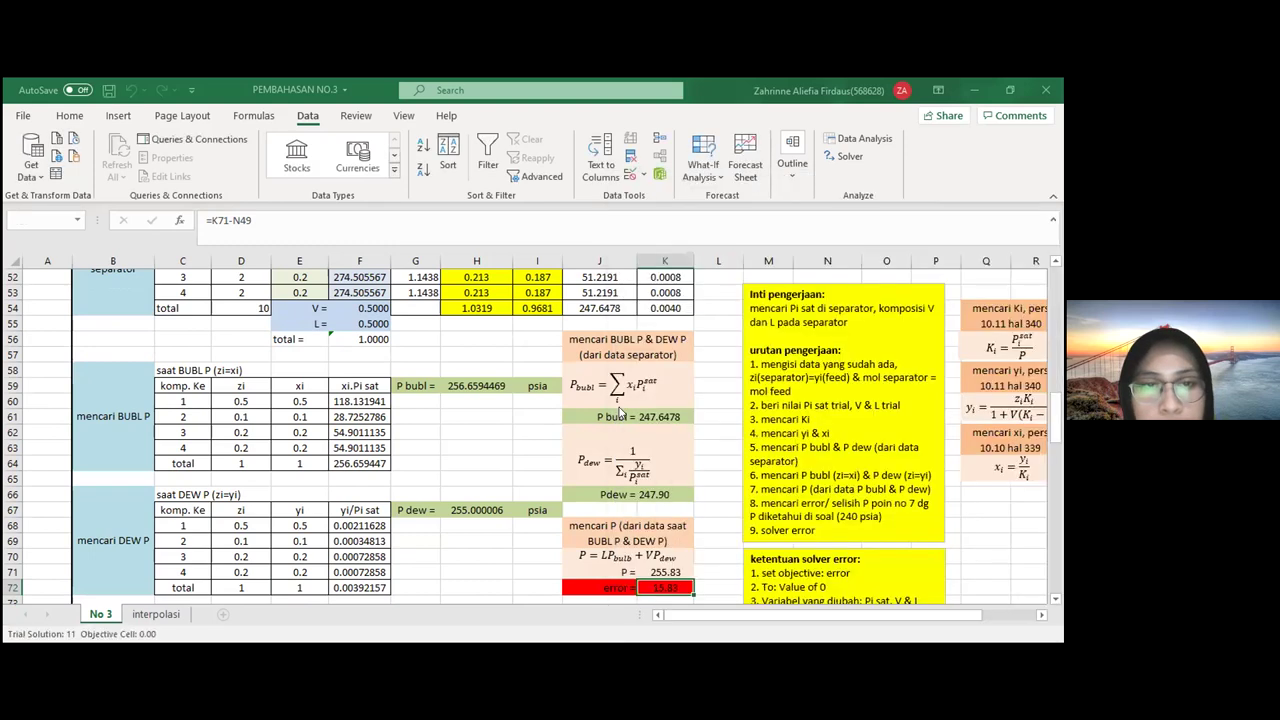
{"action": "left_click", "coordinate": [375, 395]}
{"action": "left_click", "coordinate": [470, 335]}
- Examine the solved separator table, the P bubl and P dew results, and the error in K72
{"action": "key", "text": "Up"}
{"action": "key", "text": "Up"}
{"action": "key", "text": "Up"}
{"action": "key", "text": "Up"}
{"action": "key", "text": "Up"}
{"action": "key", "text": "Up"}
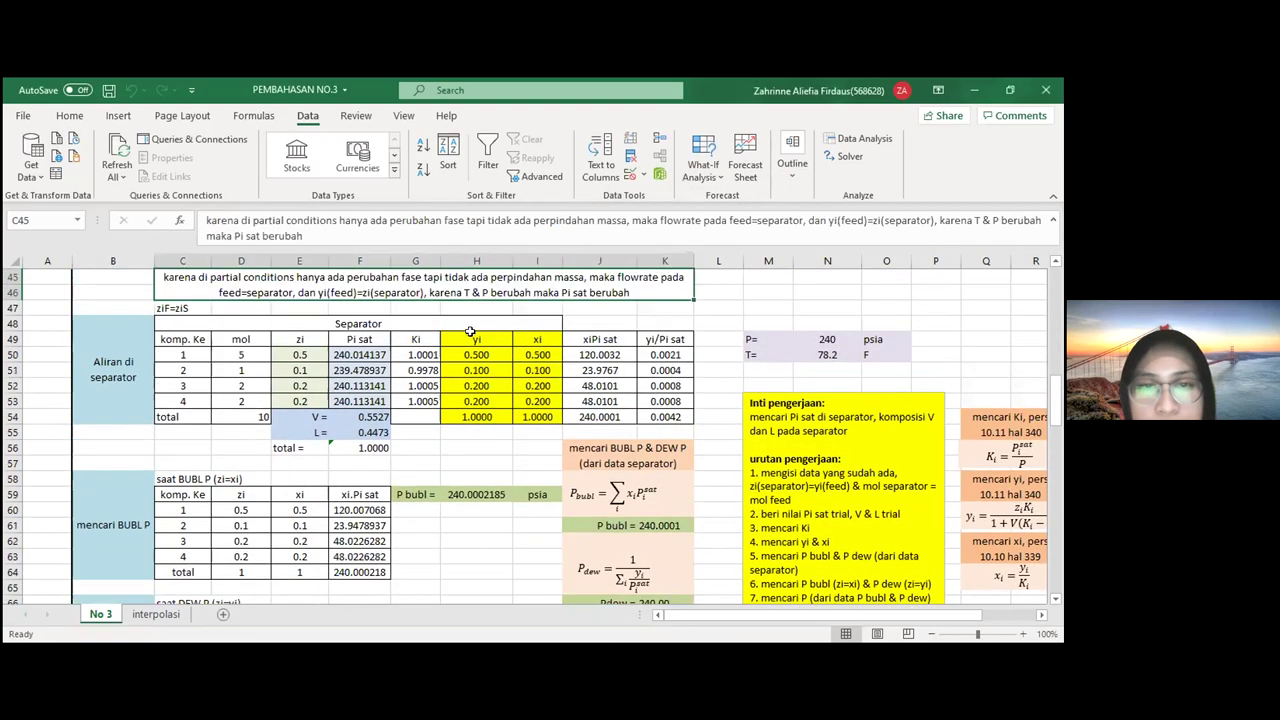
{"action": "key", "text": "Down"}
{"action": "key", "text": "Down"}
{"action": "key", "text": "Down"}
{"action": "key", "text": "Down"}
{"action": "key", "text": "Down"}
{"action": "key", "text": "Down"}
{"action": "key", "text": "Down"}
{"action": "key", "text": "Down"}
{"action": "key", "text": "Down"}
{"action": "key", "text": "Down"}
{"action": "key", "text": "Down"}
{"action": "key", "text": "Down"}
{"action": "key", "text": "Down"}
{"action": "key", "text": "Down"}
{"action": "key", "text": "Down"}
{"action": "key", "text": "Down"}
{"action": "key", "text": "Down"}
{"action": "key", "text": "Down"}
{"action": "key", "text": "Down"}
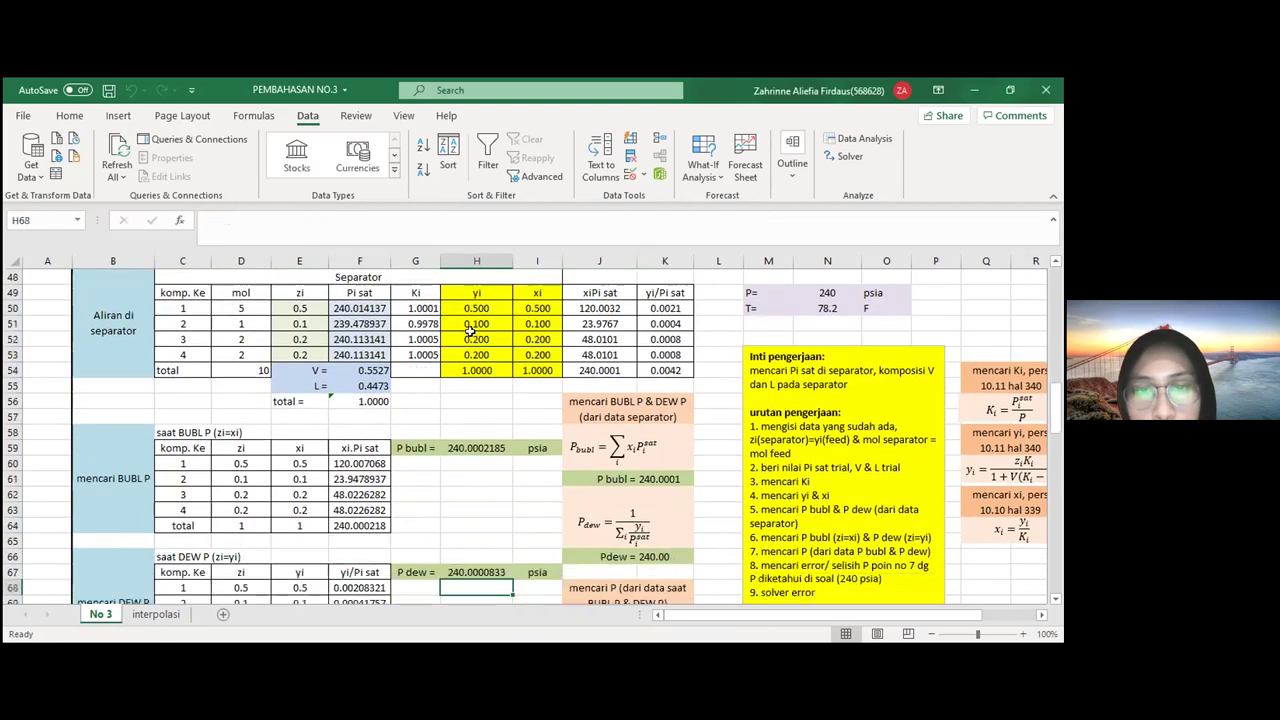
{"action": "key", "text": "Down"}
{"action": "key", "text": "Right"}
{"action": "key", "text": "Right"}
{"action": "key", "text": "Right"}
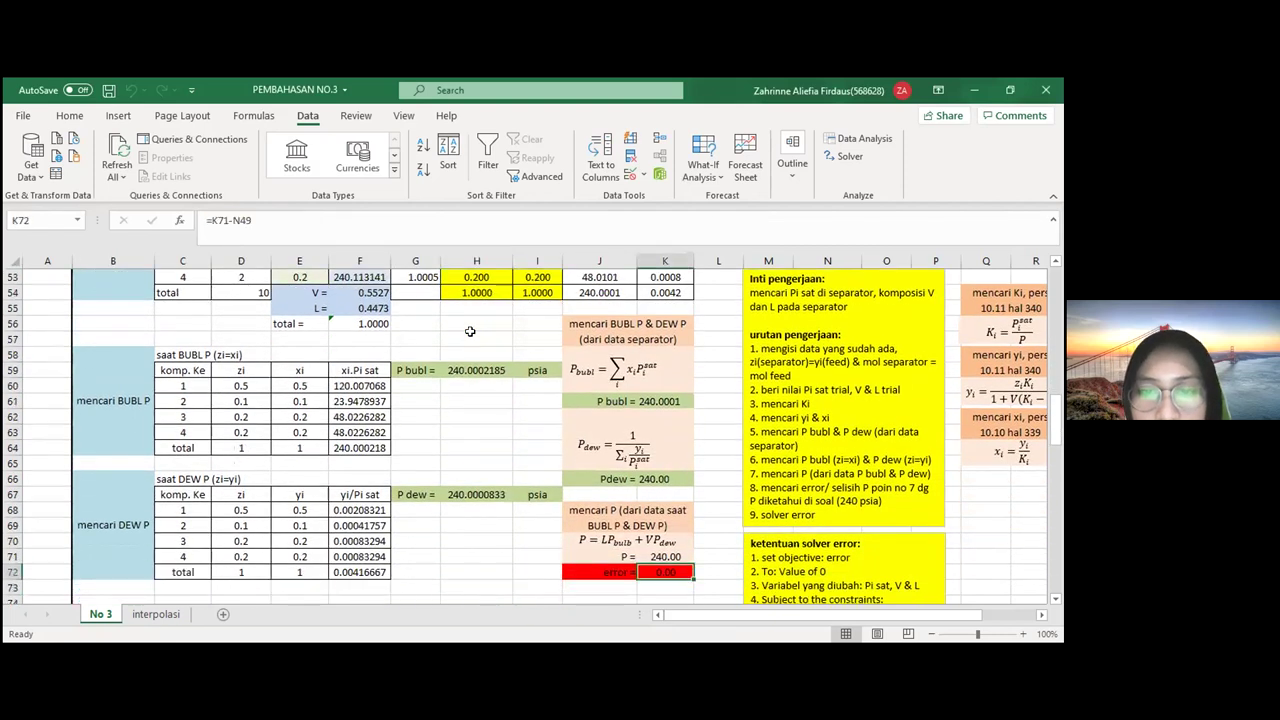
- Inspect the solved V and L in F54:F55, their total in F56, and the yi and xi totals in H54 and I54
{"action": "key", "text": "Up"}
{"action": "key", "text": "Up"}
{"action": "key", "text": "Up"}
{"action": "key", "text": "Up"}
{"action": "key", "text": "Up"}
{"action": "key", "text": "Up"}
{"action": "key", "text": "Up"}
{"action": "key", "text": "Up"}
{"action": "key", "text": "Up"}
{"action": "key", "text": "Up"}
{"action": "key", "text": "Up"}
{"action": "key", "text": "Up"}
{"action": "key", "text": "Up"}
{"action": "key", "text": "Up"}
{"action": "key", "text": "Up"}
{"action": "key", "text": "Up"}
{"action": "key", "text": "Up"}
{"action": "key", "text": "Up"}
{"action": "key", "text": "Up"}
{"action": "key", "text": "Up"}
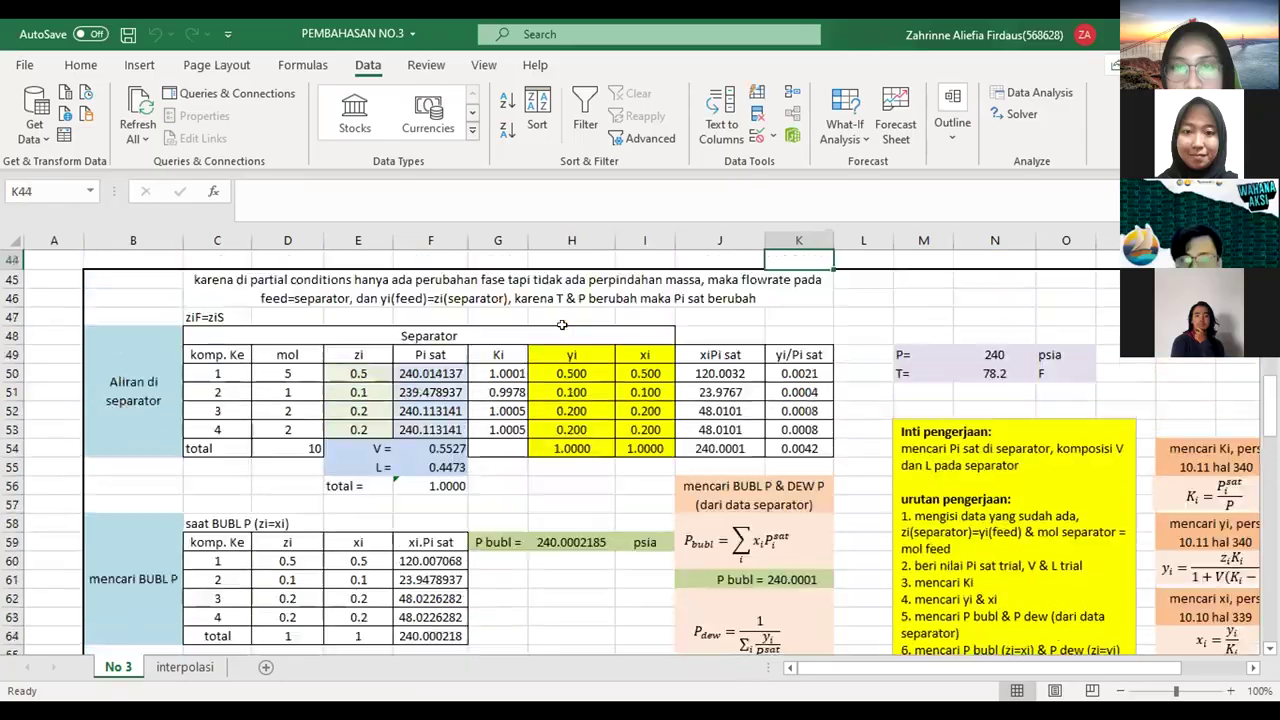
{"action": "left_click", "coordinate": [416, 480]}
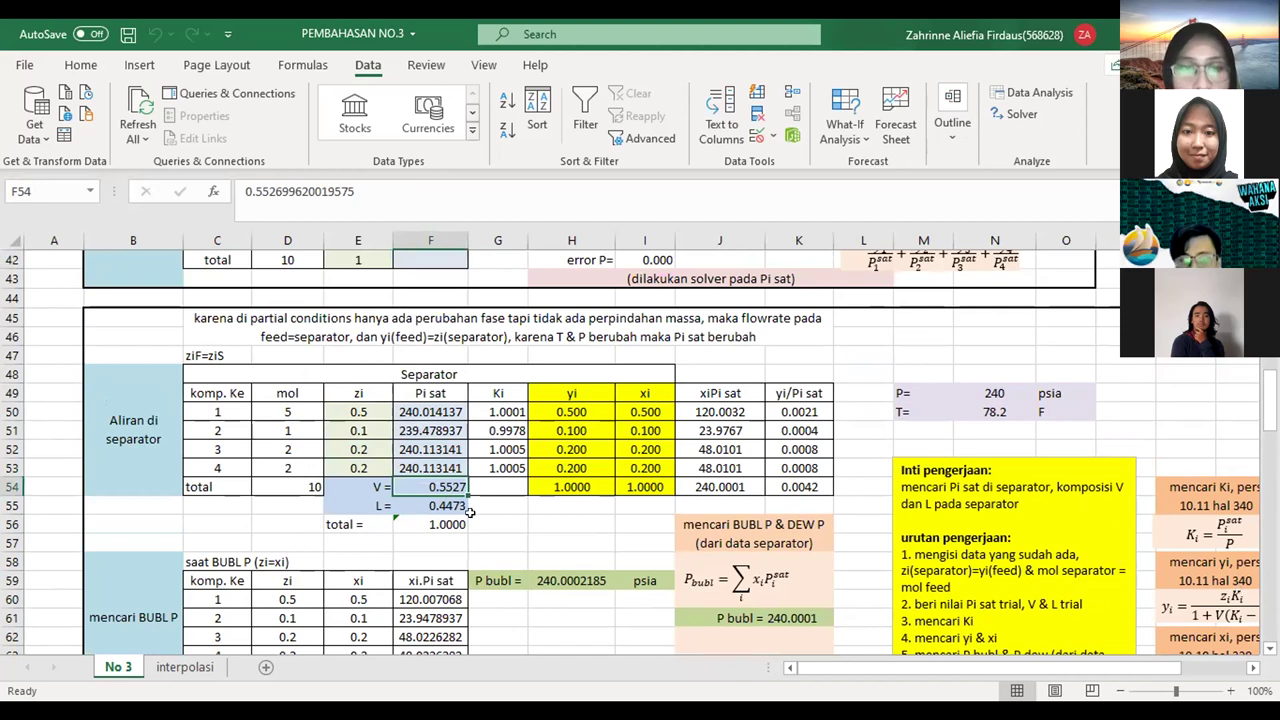
{"action": "left_click", "coordinate": [462, 508]}
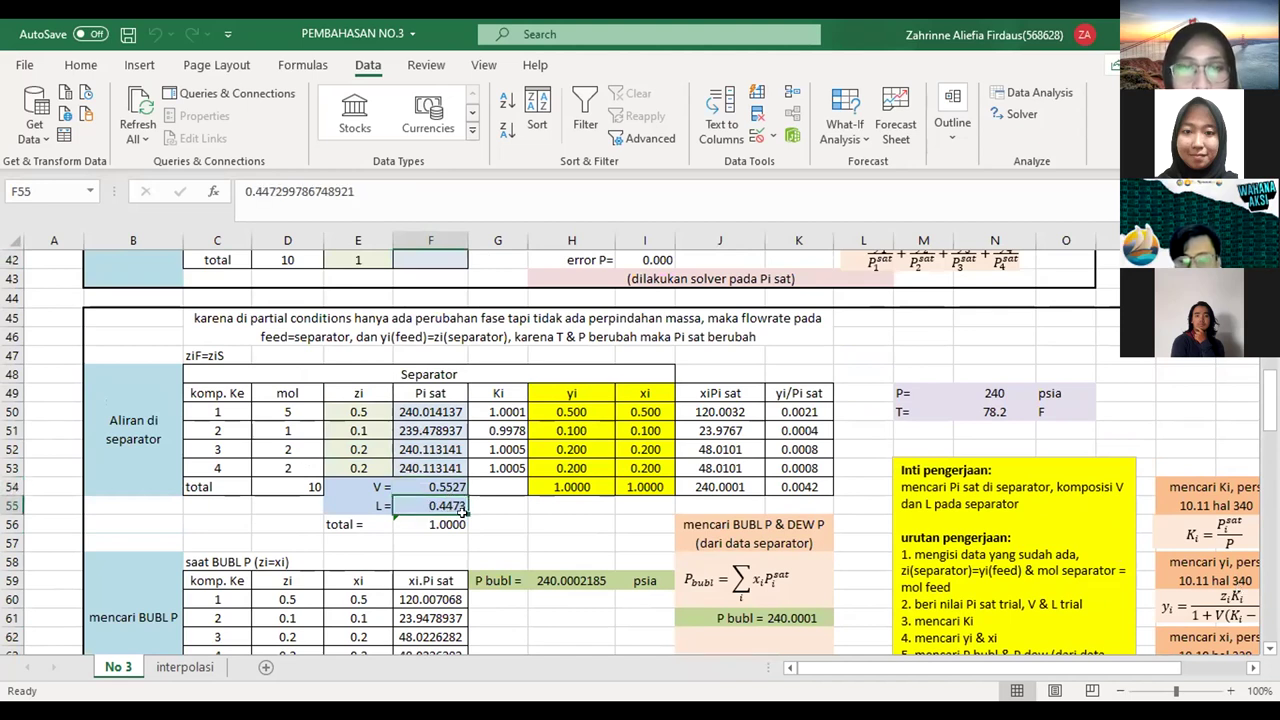
{"action": "left_click", "coordinate": [438, 522]}
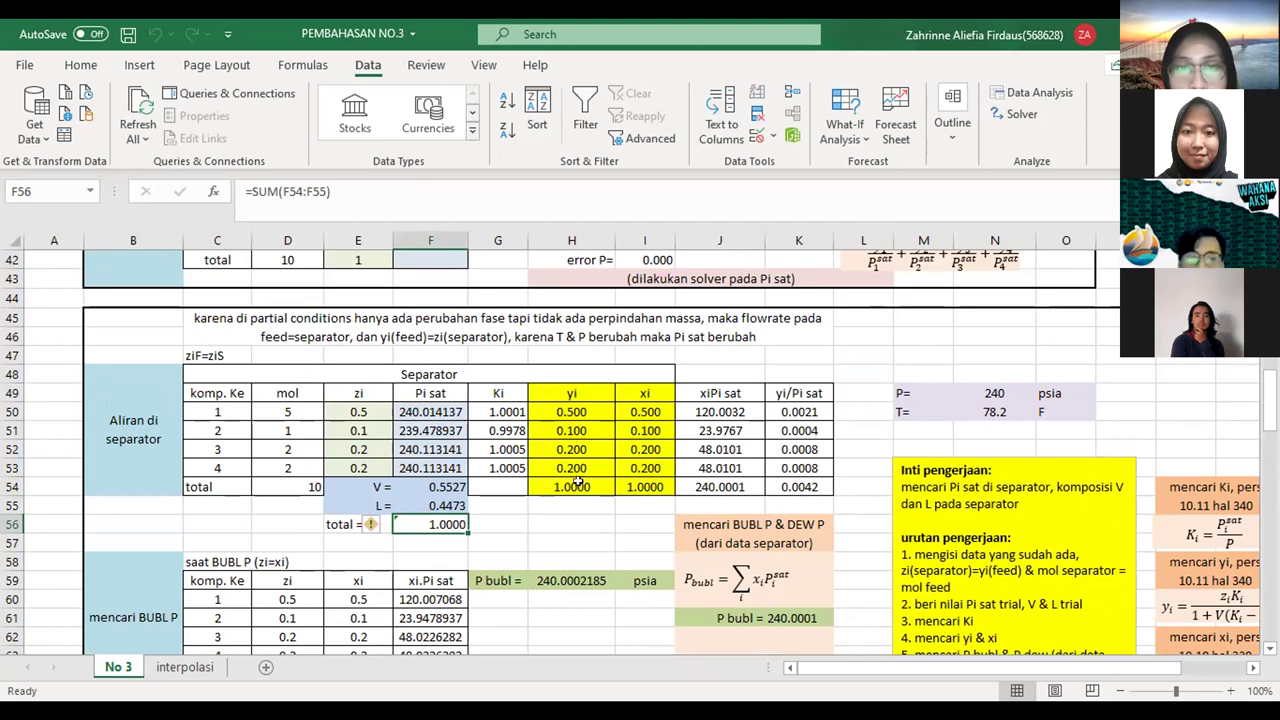
{"action": "left_click", "coordinate": [575, 484]}
{"action": "left_click", "coordinate": [640, 487]}
- Review the BUBL P, DEW P and error results, the Solver rules note, and the section on V and L stream compositions
{"action": "left_click", "coordinate": [637, 536]}
{"action": "key", "text": "Down"}
{"action": "key", "text": "Down"}
{"action": "key", "text": "Down"}
{"action": "key", "text": "Down"}
{"action": "key", "text": "Down"}
{"action": "key", "text": "Down"}
{"action": "key", "text": "Down"}
{"action": "key", "text": "Down"}
{"action": "key", "text": "Down"}
{"action": "key", "text": "Down"}
{"action": "key", "text": "Down"}
{"action": "key", "text": "Down"}
{"action": "key", "text": "Down"}
{"action": "key", "text": "Down"}
{"action": "key", "text": "Down"}
{"action": "key", "text": "Down"}
{"action": "key", "text": "Down"}
{"action": "key", "text": "Down"}
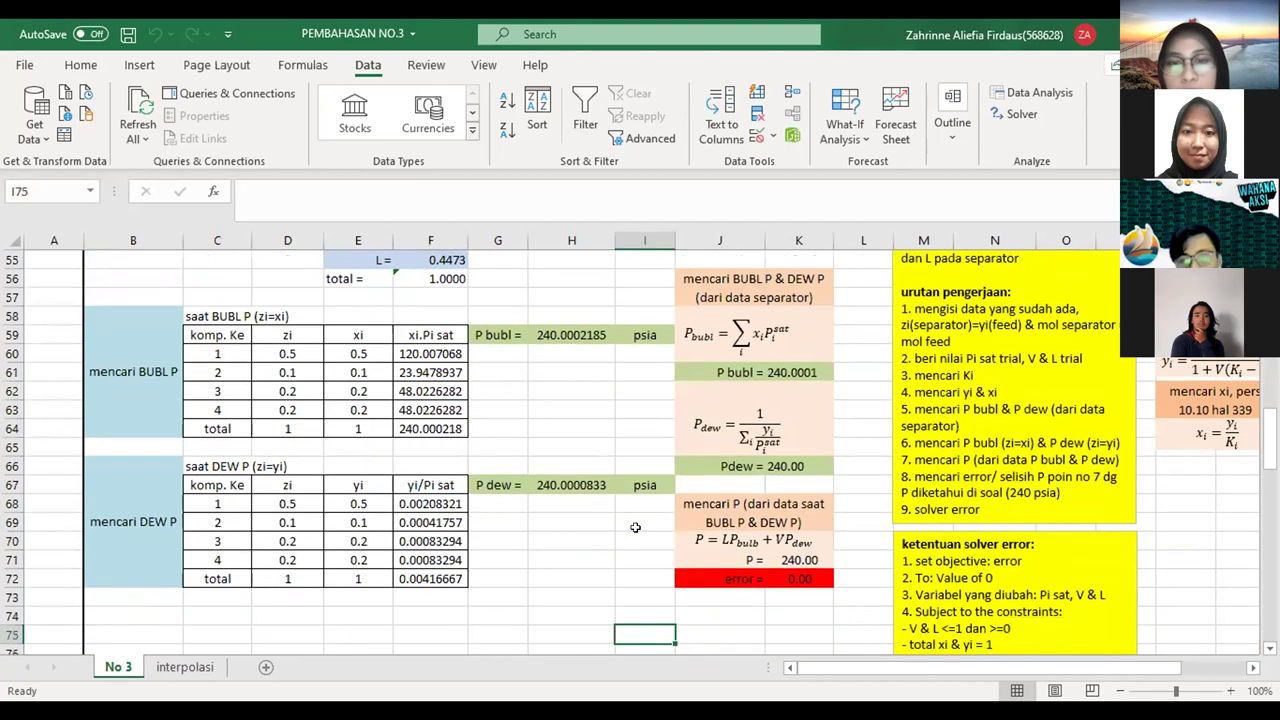
{"action": "key", "text": "Down"}
{"action": "key", "text": "Down"}
{"action": "key", "text": "Down"}
{"action": "key", "text": "Down"}
{"action": "key", "text": "Down"}
{"action": "key", "text": "Down"}
{"action": "key", "text": "Down"}
{"action": "key", "text": "Down"}
{"action": "key", "text": "Down"}
{"action": "key", "text": "Down"}
{"action": "key", "text": "Down"}
{"action": "key", "text": "Up"}
{"action": "key", "text": "Up"}
{"action": "key", "text": "Up"}
{"action": "key", "text": "Up"}
{"action": "key", "text": "Up"}
{"action": "key", "text": "Up"}
{"action": "key", "text": "Up"}
{"action": "key", "text": "Up"}
{"action": "key", "text": "Up"}
{"action": "key", "text": "Up"}
{"action": "key", "text": "Up"}
{"action": "key", "text": "Up"}
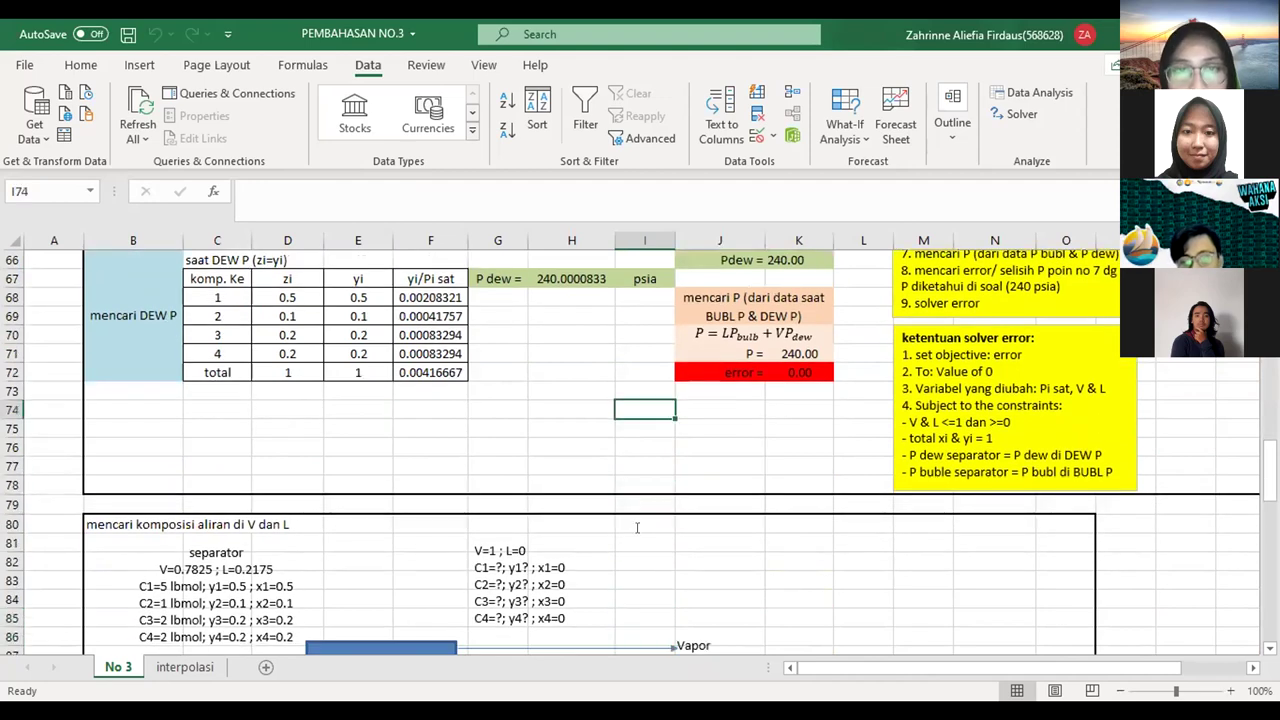
- Inspect the yi values in H50:H53 and the xi values in I50:I53 of the separator table
{"action": "key", "text": "Up"}
{"action": "key", "text": "Up"}
{"action": "key", "text": "Up"}
{"action": "key", "text": "Up"}
{"action": "key", "text": "Up"}
{"action": "key", "text": "Up"}
{"action": "key", "text": "Up"}
{"action": "key", "text": "Up"}
{"action": "key", "text": "Up"}
{"action": "key", "text": "Up"}
{"action": "key", "text": "Up"}
{"action": "key", "text": "Up"}
{"action": "key", "text": "Up"}
{"action": "key", "text": "Up"}
{"action": "key", "text": "Up"}
{"action": "key", "text": "Up"}
{"action": "key", "text": "Up"}
{"action": "key", "text": "Up"}
{"action": "key", "text": "Up"}
{"action": "key", "text": "Up"}
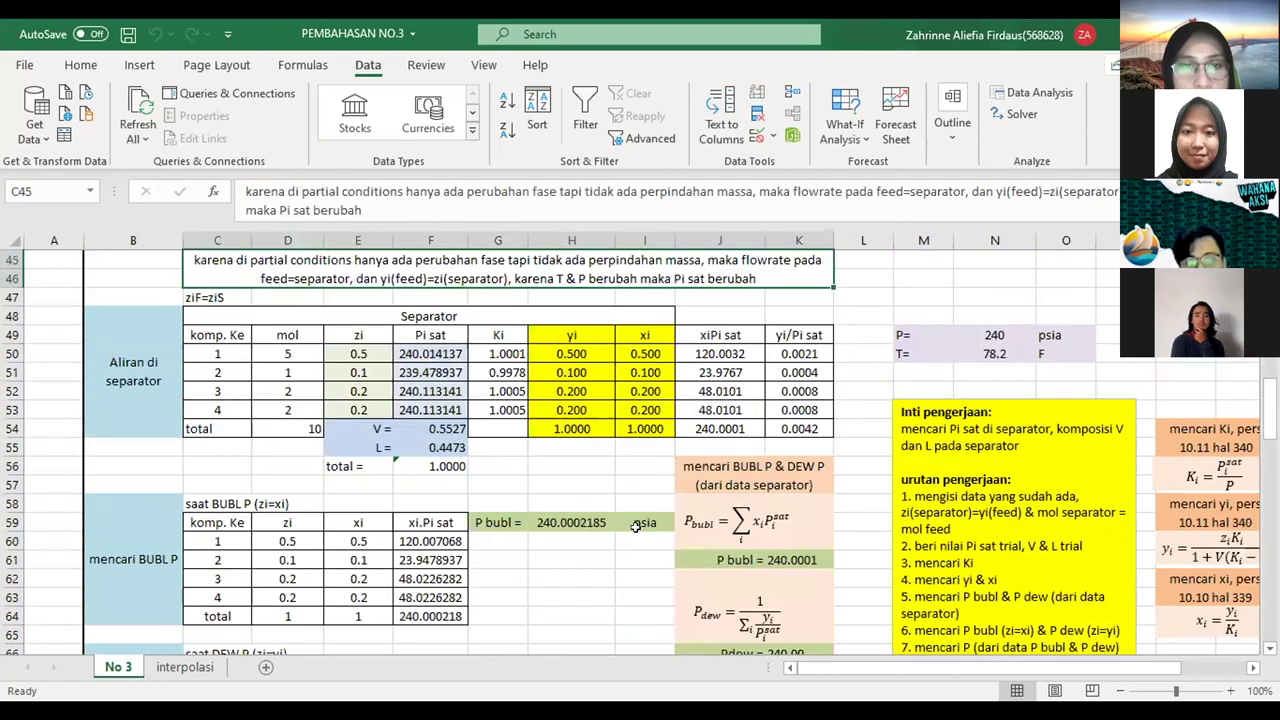
{"action": "key", "text": "Down"}
{"action": "key", "text": "Down"}
{"action": "key", "text": "Down"}
{"action": "key", "text": "Right"}
{"action": "key", "text": "Right"}
{"action": "key", "text": "Right"}
{"action": "key", "text": "Right"}
{"action": "key", "text": "Right"}
{"action": "key", "text": "Down"}
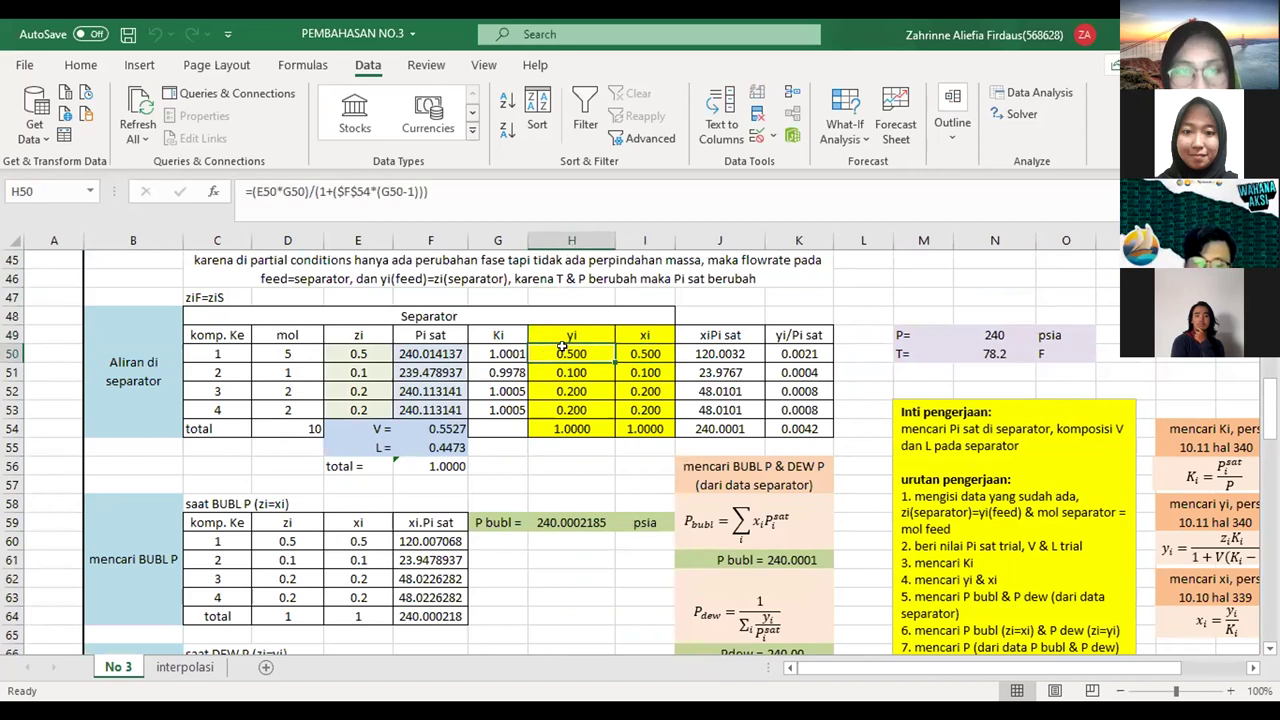
{"action": "left_click_drag", "start_coordinate": [561, 359], "coordinate": [570, 410]}
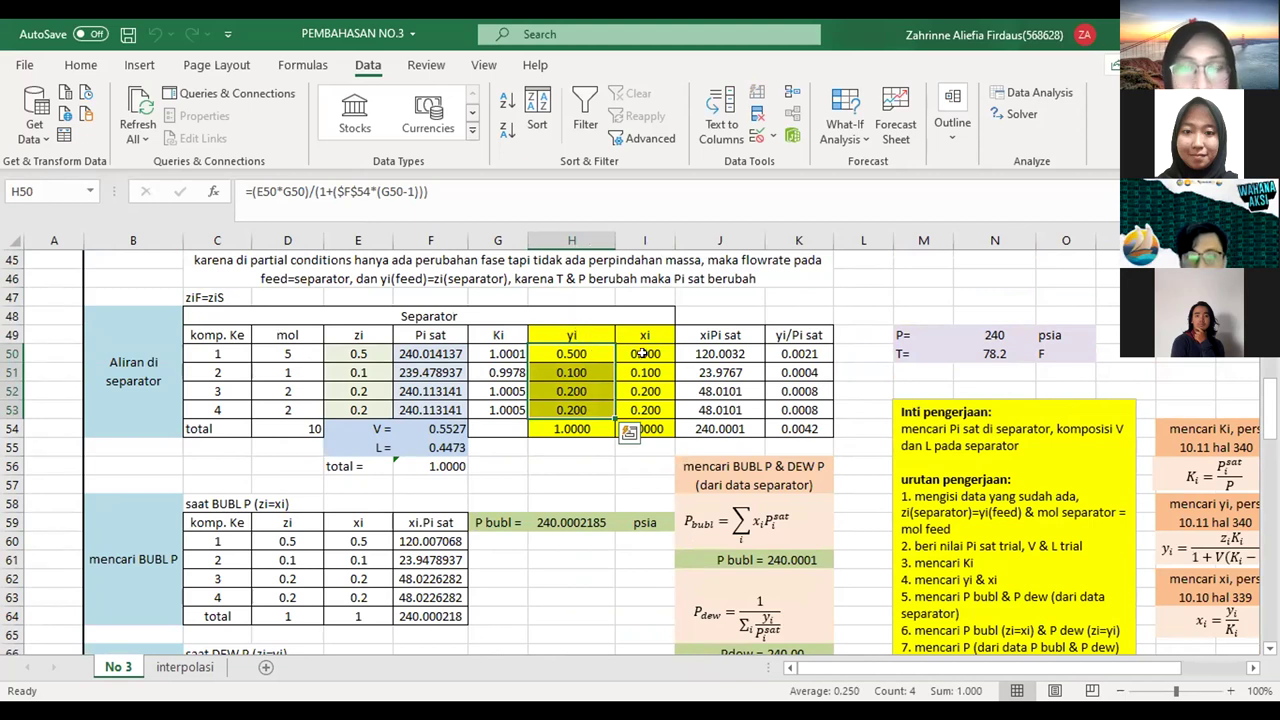
{"action": "left_click_drag", "start_coordinate": [643, 356], "coordinate": [643, 410]}
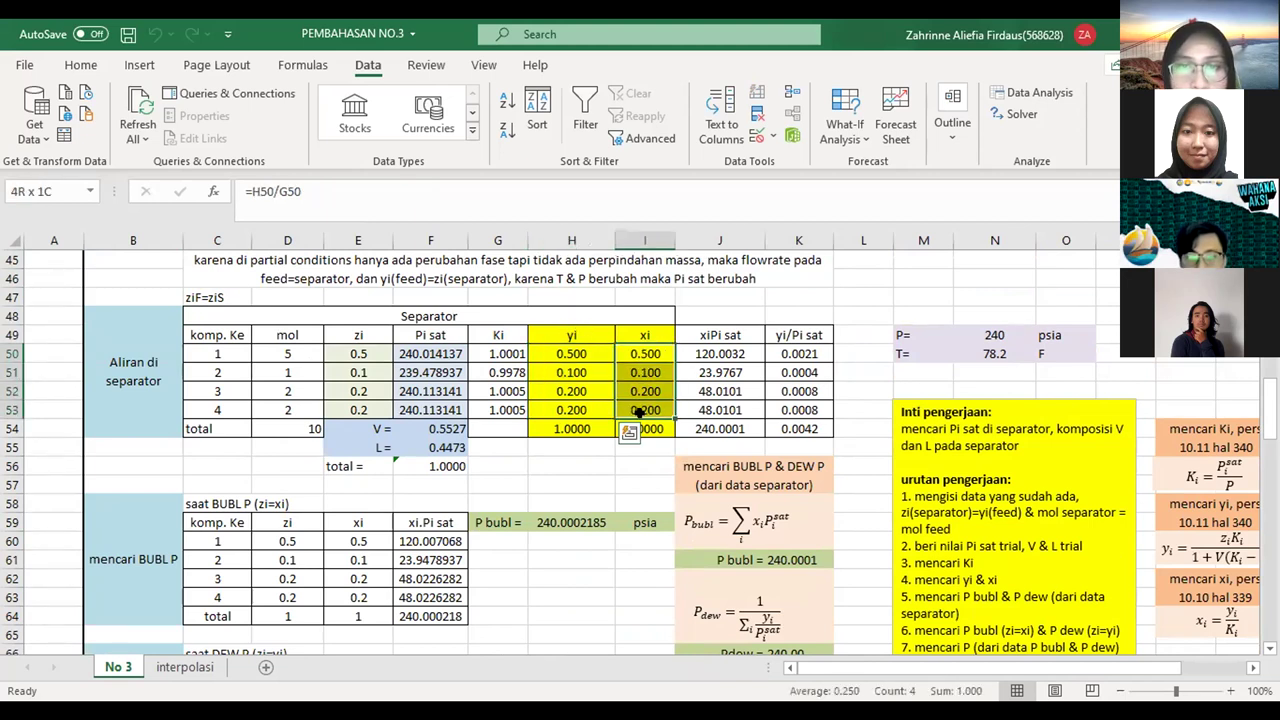
- Review the BUBL P and DEW P tables down to the V and L composition section, and return to the separator table
{"action": "left_click", "coordinate": [533, 488]}
{"action": "key", "text": "Down"}
{"action": "key", "text": "Down"}
{"action": "key", "text": "Down"}
{"action": "key", "text": "Down"}
{"action": "key", "text": "Down"}
{"action": "key", "text": "Down"}
{"action": "key", "text": "Down"}
{"action": "key", "text": "Down"}
{"action": "key", "text": "Down"}
{"action": "key", "text": "Down"}
{"action": "key", "text": "Down"}
{"action": "key", "text": "Down"}
{"action": "key", "text": "Down"}
{"action": "key", "text": "Down"}
{"action": "key", "text": "Down"}
{"action": "key", "text": "Down"}
{"action": "key", "text": "Down"}
{"action": "key", "text": "Down"}
{"action": "key", "text": "Down"}
{"action": "key", "text": "Down"}
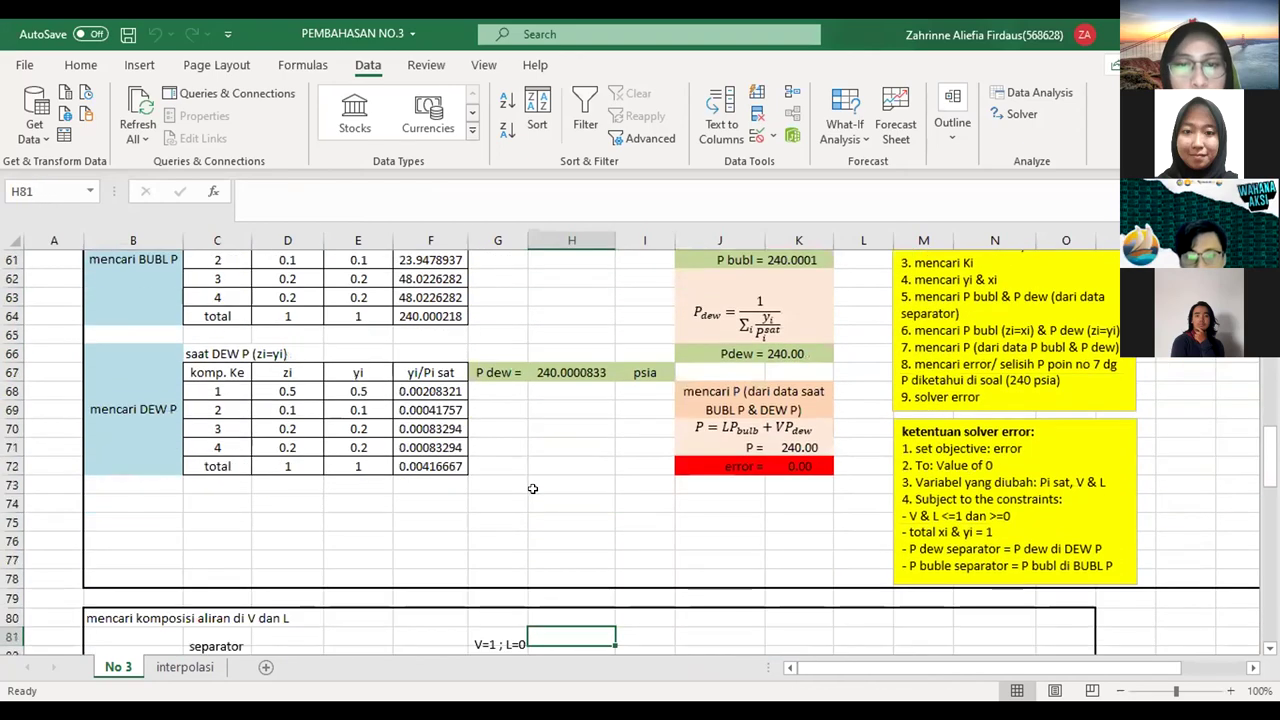
{"action": "key", "text": "Up"}
{"action": "key", "text": "Up"}
{"action": "key", "text": "Up"}
{"action": "key", "text": "Up"}
{"action": "key", "text": "Up"}
{"action": "key", "text": "Up"}
{"action": "key", "text": "Up"}
{"action": "key", "text": "Up"}
{"action": "key", "text": "Up"}
{"action": "key", "text": "Up"}
{"action": "key", "text": "Up"}
{"action": "key", "text": "Up"}
{"action": "key", "text": "Up"}
{"action": "key", "text": "Up"}
{"action": "key", "text": "Up"}
{"action": "key", "text": "Up"}
{"action": "key", "text": "Up"}
{"action": "key", "text": "Up"}
{"action": "key", "text": "Up"}
{"action": "key", "text": "Up"}
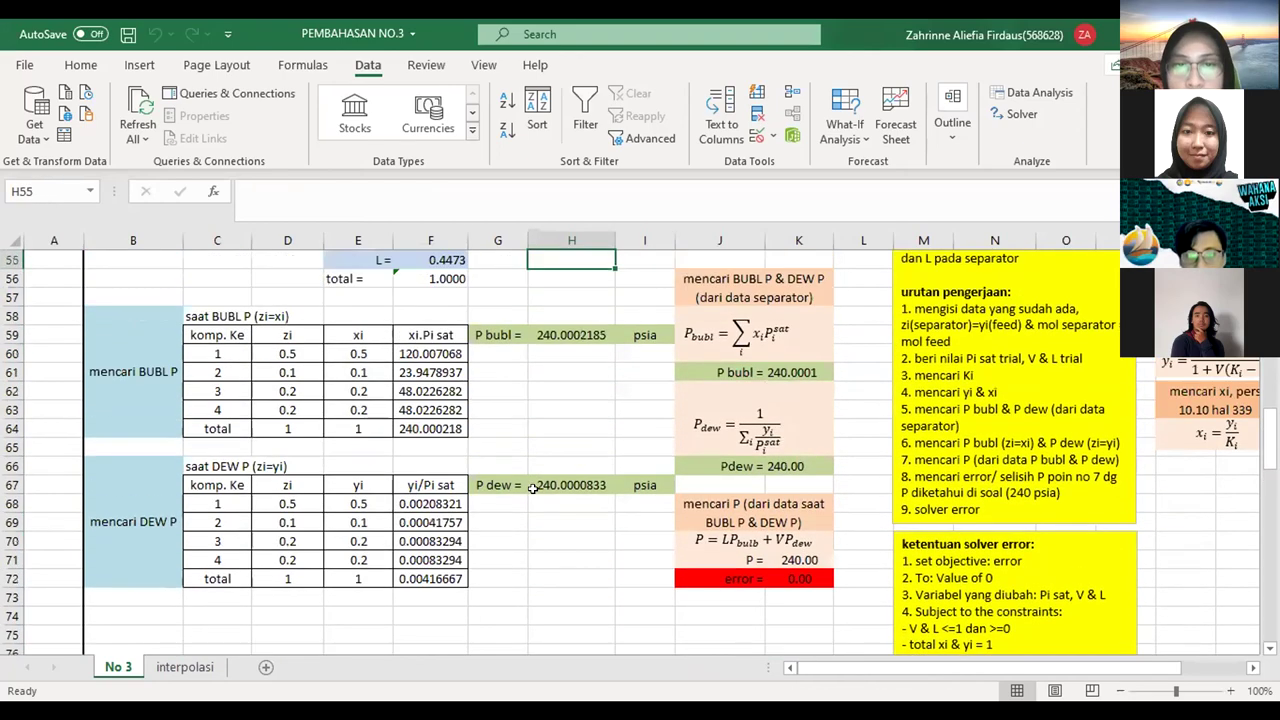
{"action": "key", "text": "Up"}
{"action": "key", "text": "Up"}
{"action": "key", "text": "Up"}
{"action": "key", "text": "Up"}
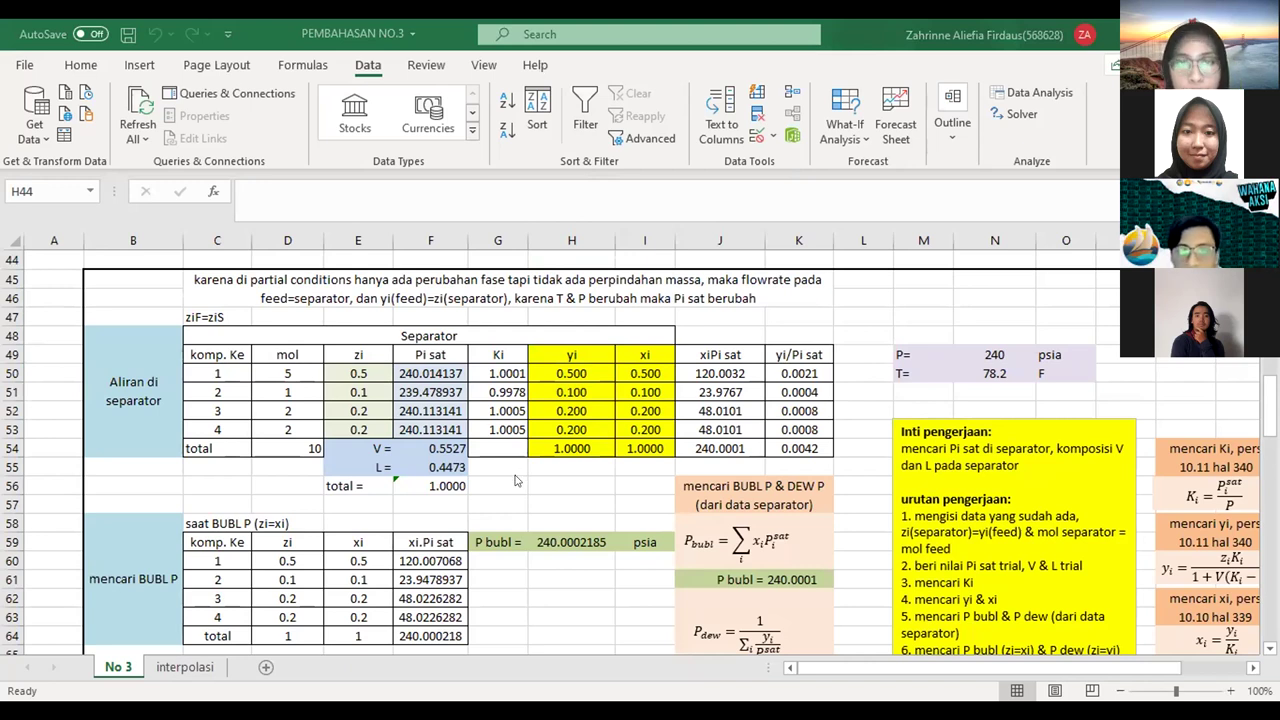
- Inspect the Pi sat, V and L values in column F and the xi.Pi sat values of the BUBL P table
{"action": "left_click", "coordinate": [772, 332]}
{"action": "left_click", "coordinate": [672, 312]}
{"action": "key", "text": "Left"}
{"action": "key", "text": "Left"}
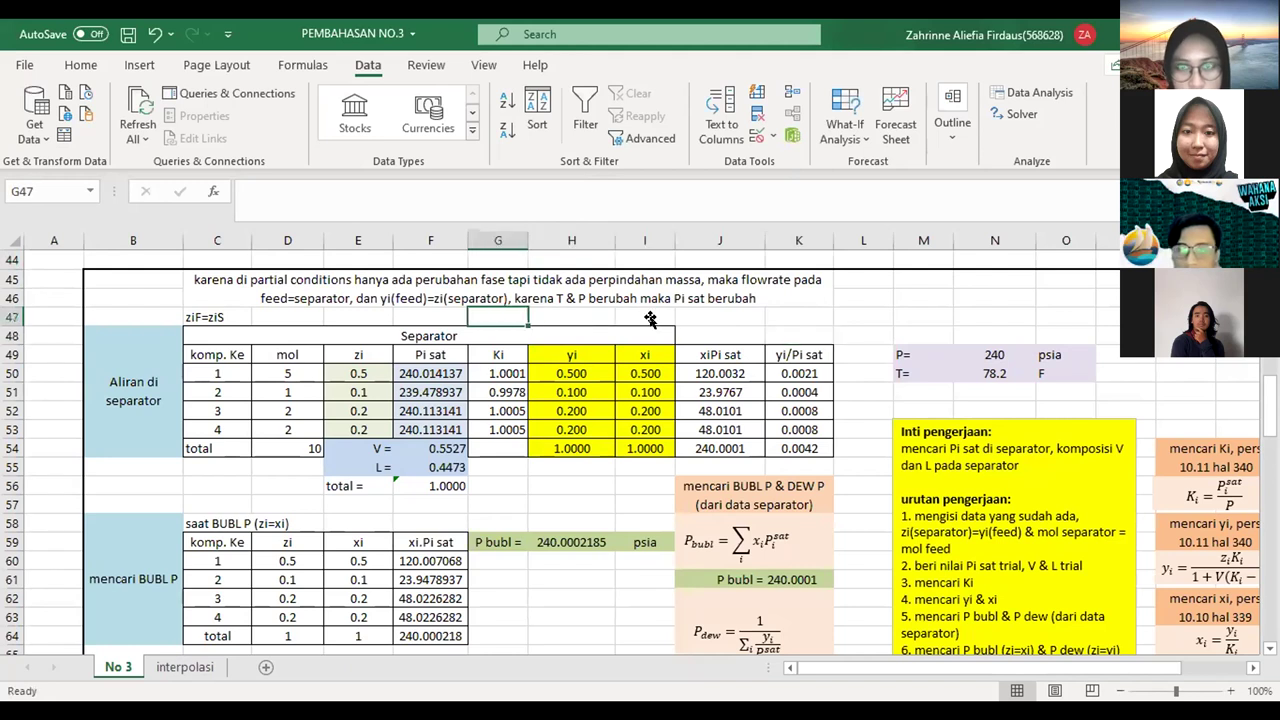
{"action": "key", "text": "Left"}
{"action": "key", "text": "Down"}
{"action": "key", "text": "Down"}
{"action": "key", "text": "Down"}
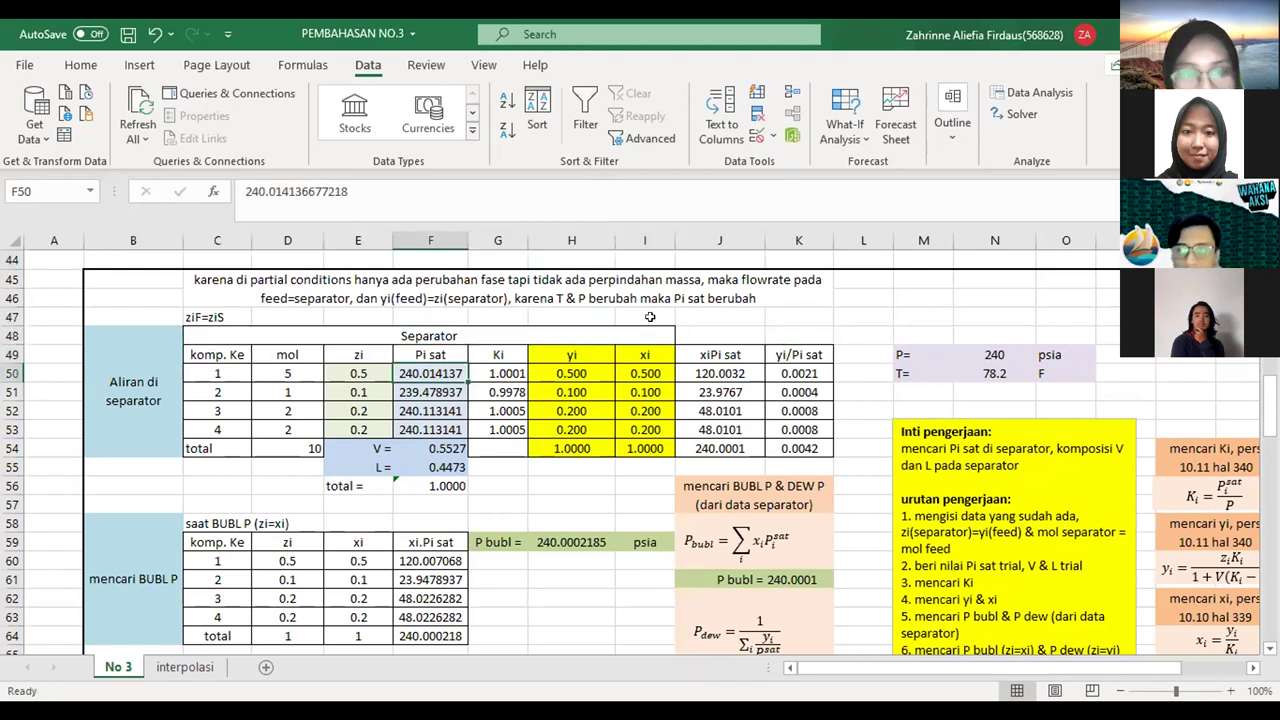
{"action": "key", "text": "Down"}
{"action": "key", "text": "Down"}
{"action": "key", "text": "Down"}
{"action": "key", "text": "Down"}
{"action": "key", "text": "Down"}
{"action": "key", "text": "Down"}
{"action": "key", "text": "Down"}
{"action": "key", "text": "Down"}
{"action": "key", "text": "Down"}
{"action": "key", "text": "Down"}
{"action": "key", "text": "Down"}
{"action": "key", "text": "Down"}
{"action": "key", "text": "Down"}
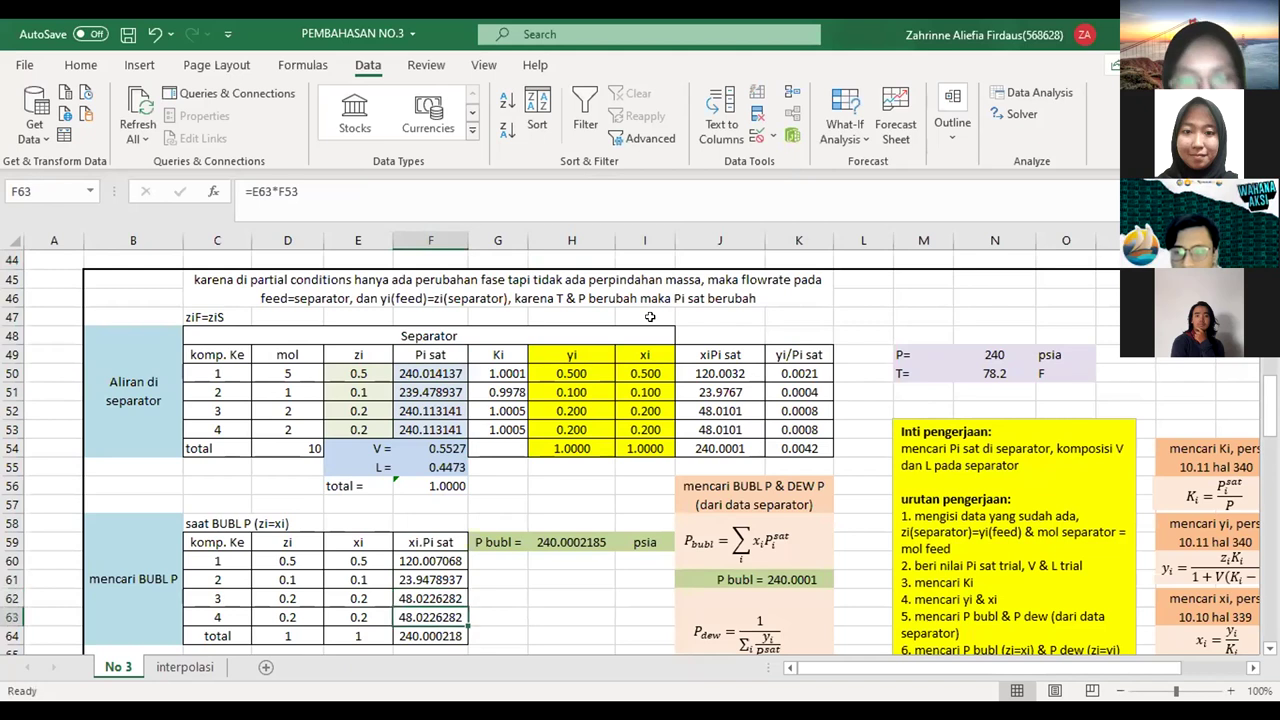
{"action": "key", "text": "Down"}
{"action": "key", "text": "Down"}
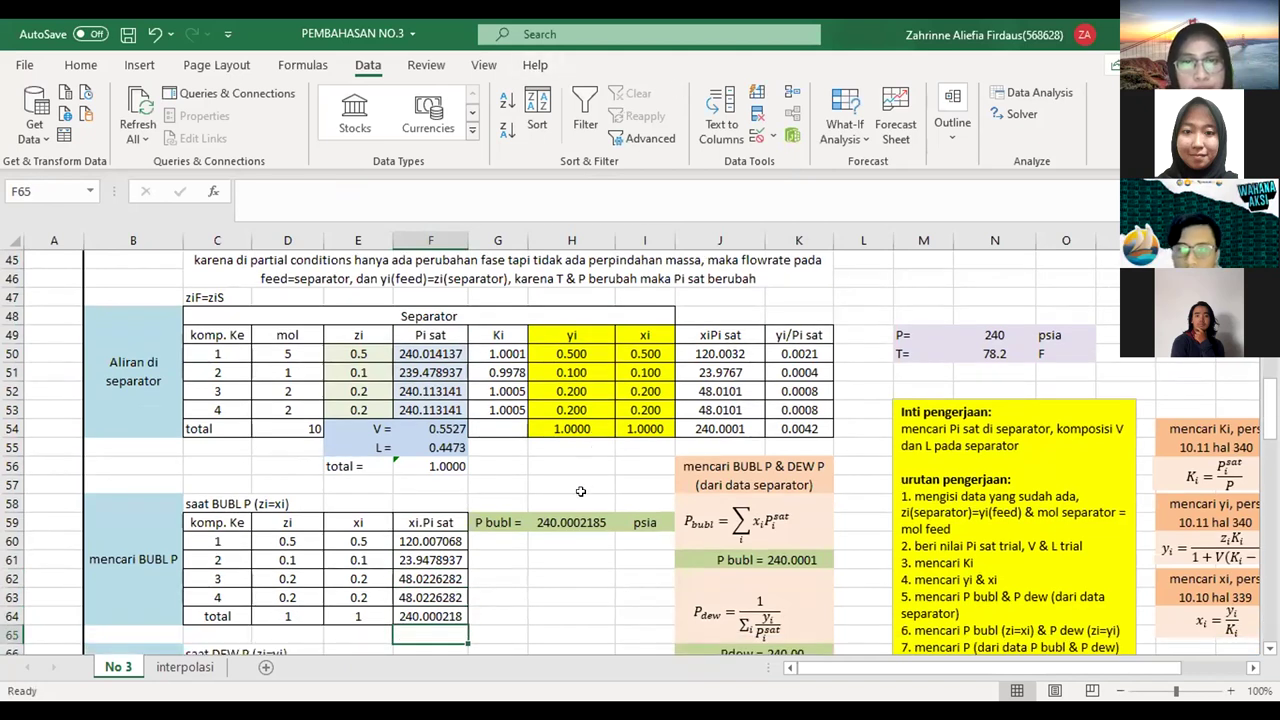
- Inspect the P dew formula in H67 with its source total in F72, and the P bubl formula in H59
{"action": "left_click", "coordinate": [549, 489]}
{"action": "key", "text": "Down"}
{"action": "key", "text": "Down"}
{"action": "key", "text": "Down"}
{"action": "key", "text": "Down"}
{"action": "key", "text": "Down"}
{"action": "key", "text": "Down"}
{"action": "key", "text": "Down"}
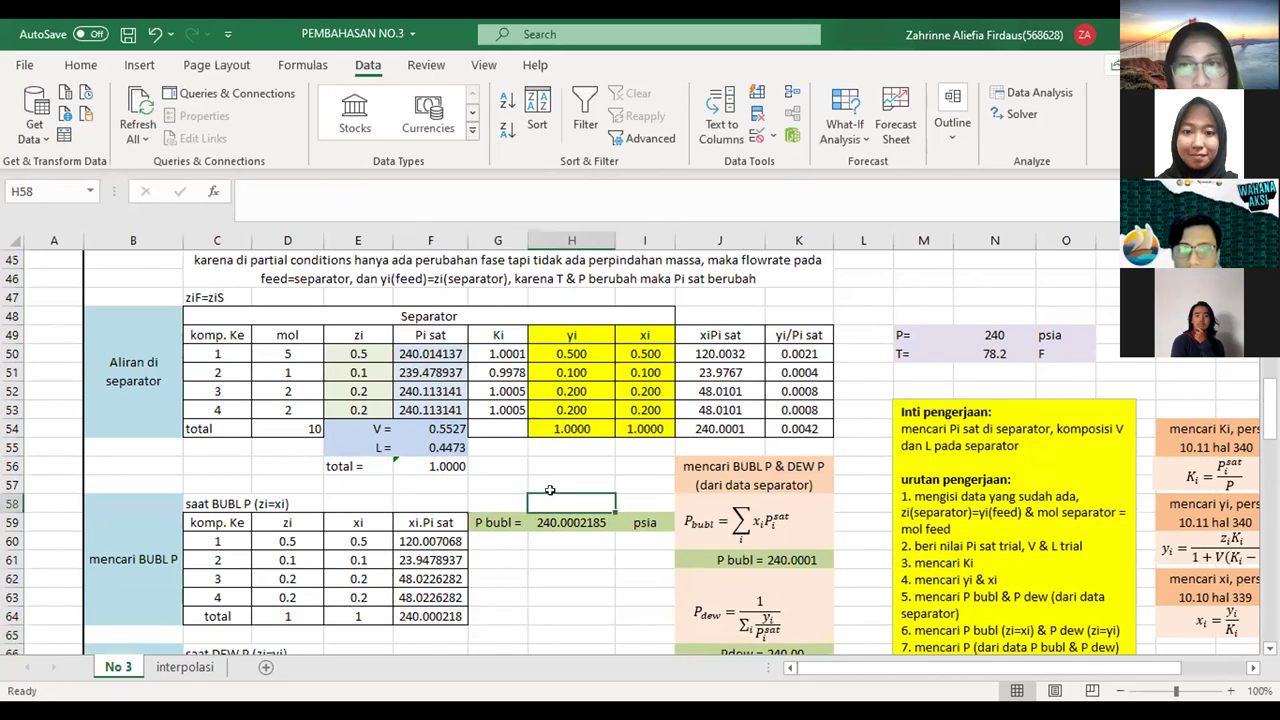
{"action": "key", "text": "Down"}
{"action": "key", "text": "Down"}
{"action": "key", "text": "Down"}
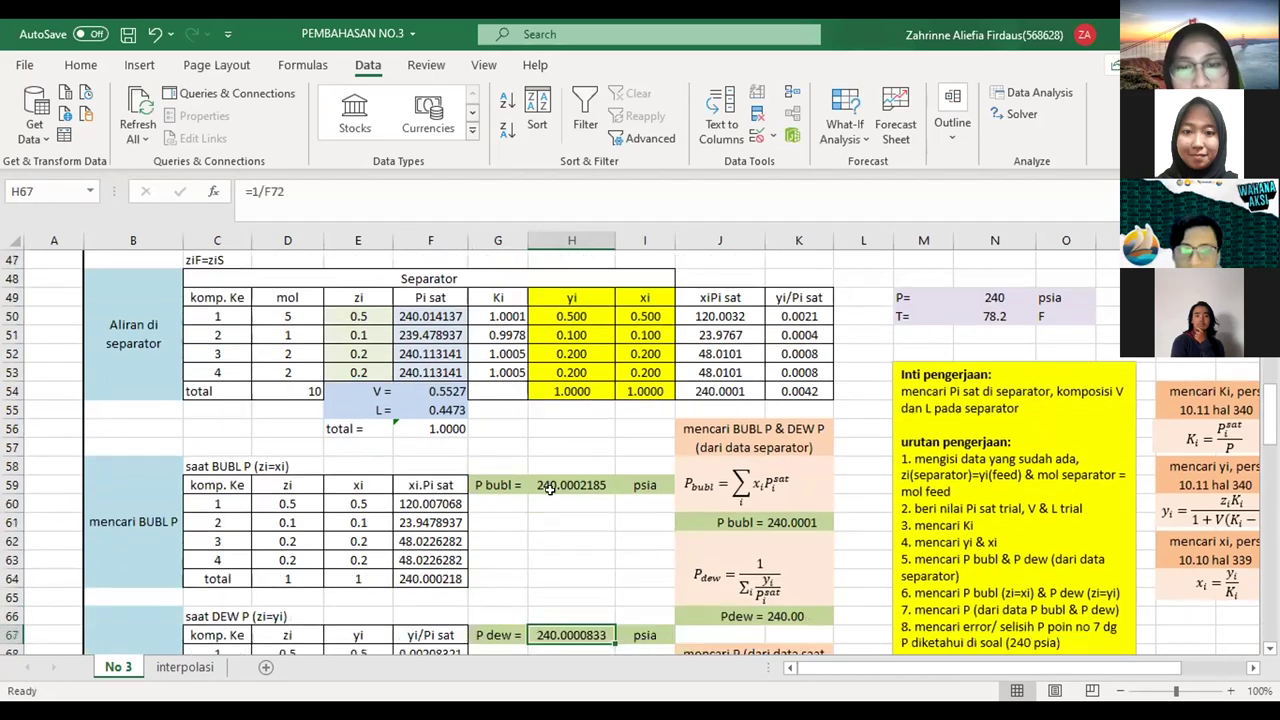
{"action": "key", "text": "ctrl+bracketleft"}
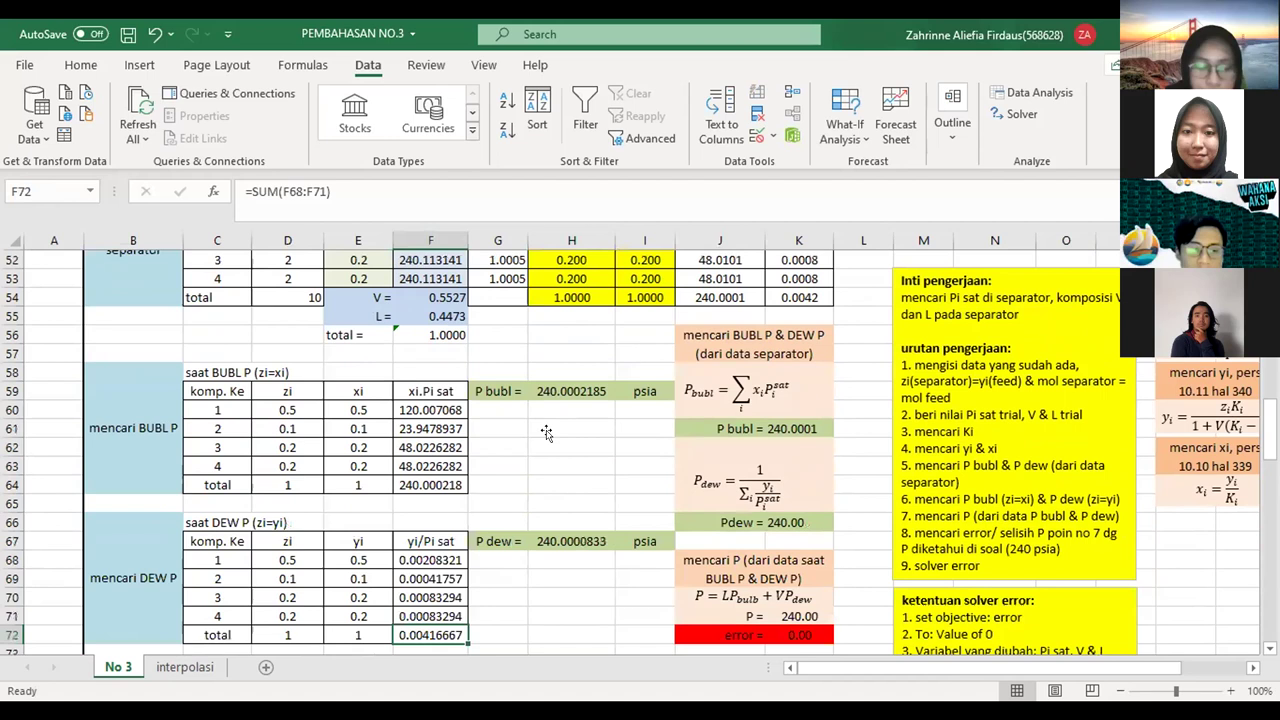
{"action": "key", "text": "ctrl+bracketright"}
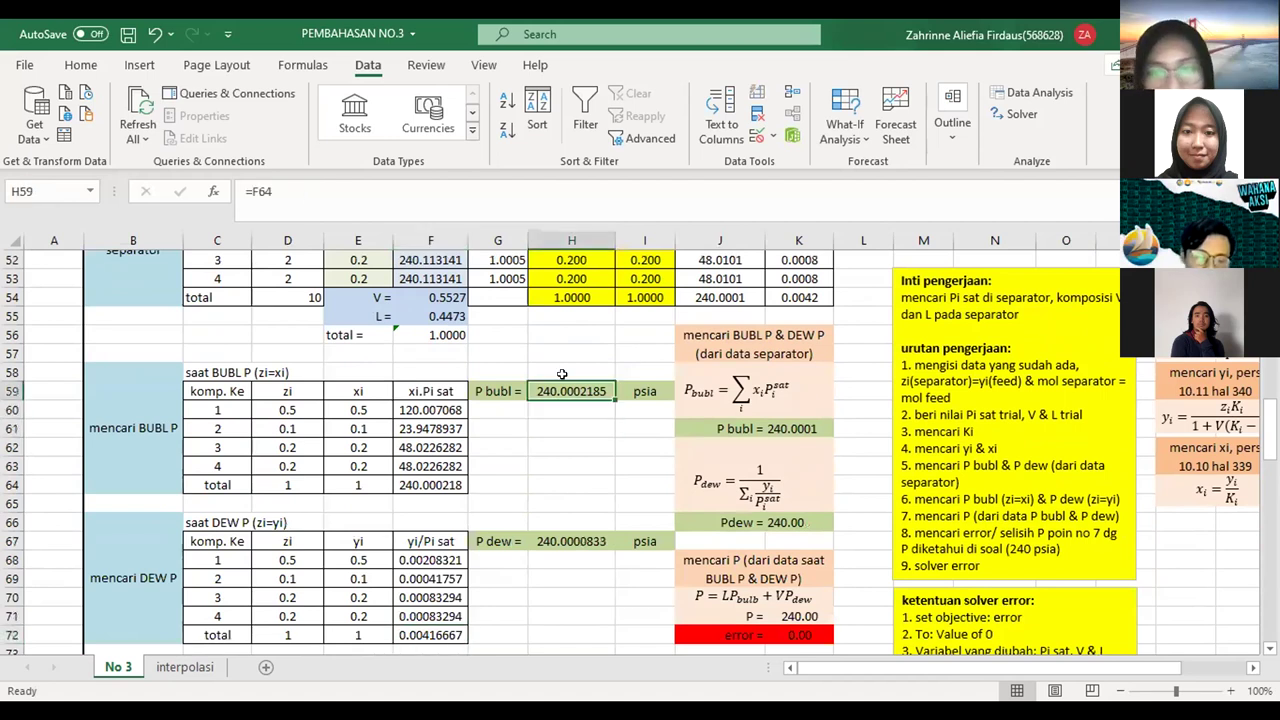
{"action": "key", "text": "ctrl+bracketleft"}
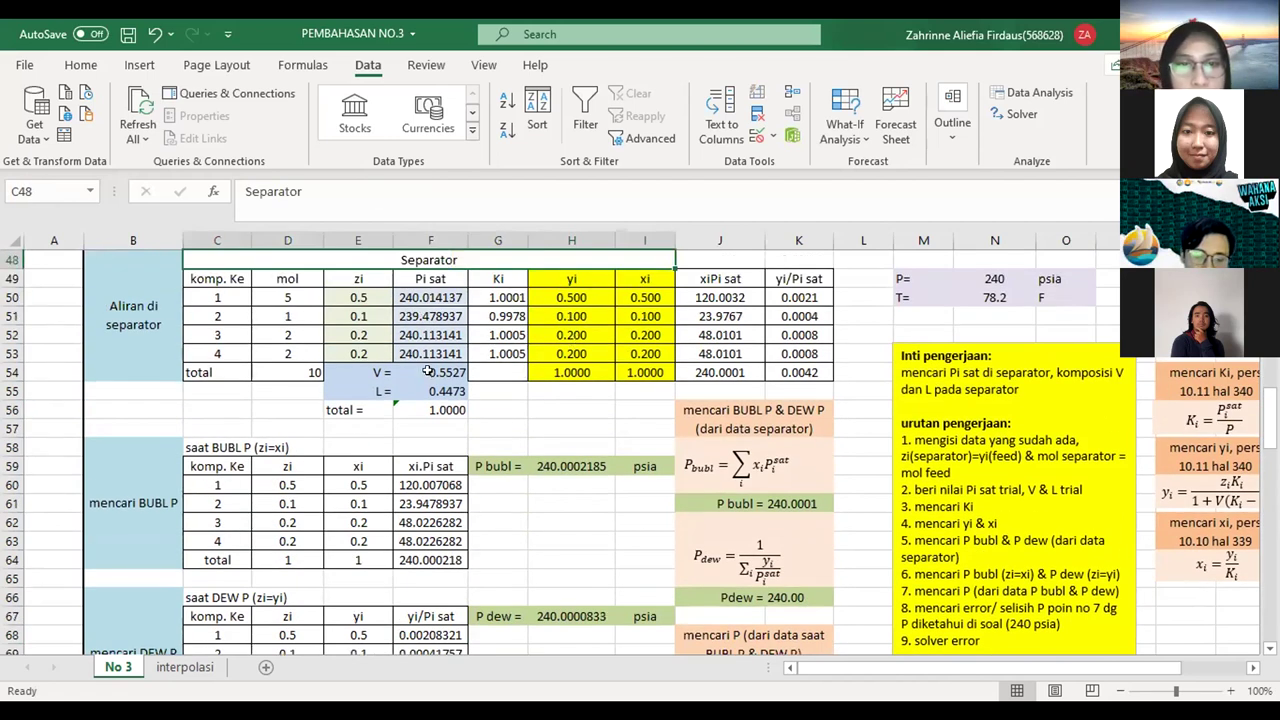
- Check V and L in F54:F55 and the yi formulas in H50:H53
{"action": "left_click_drag", "start_coordinate": [428, 371], "coordinate": [432, 387]}
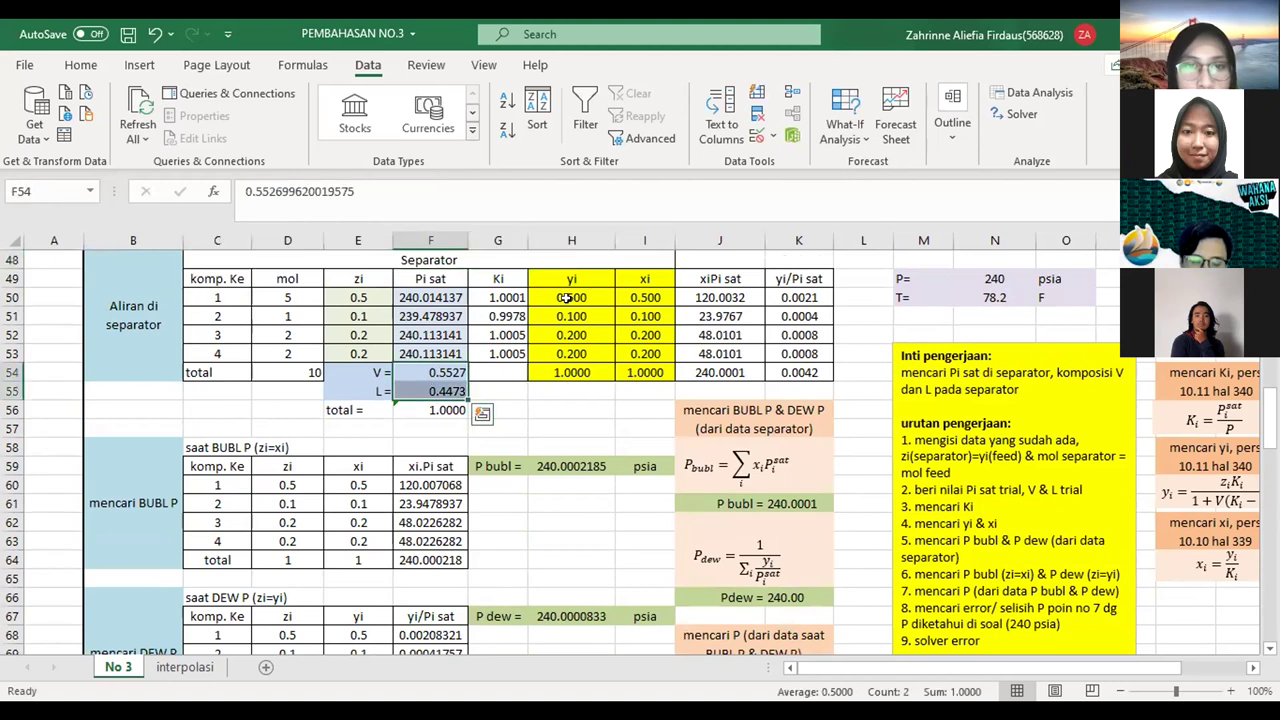
{"action": "left_click_drag", "start_coordinate": [567, 297], "coordinate": [572, 354]}
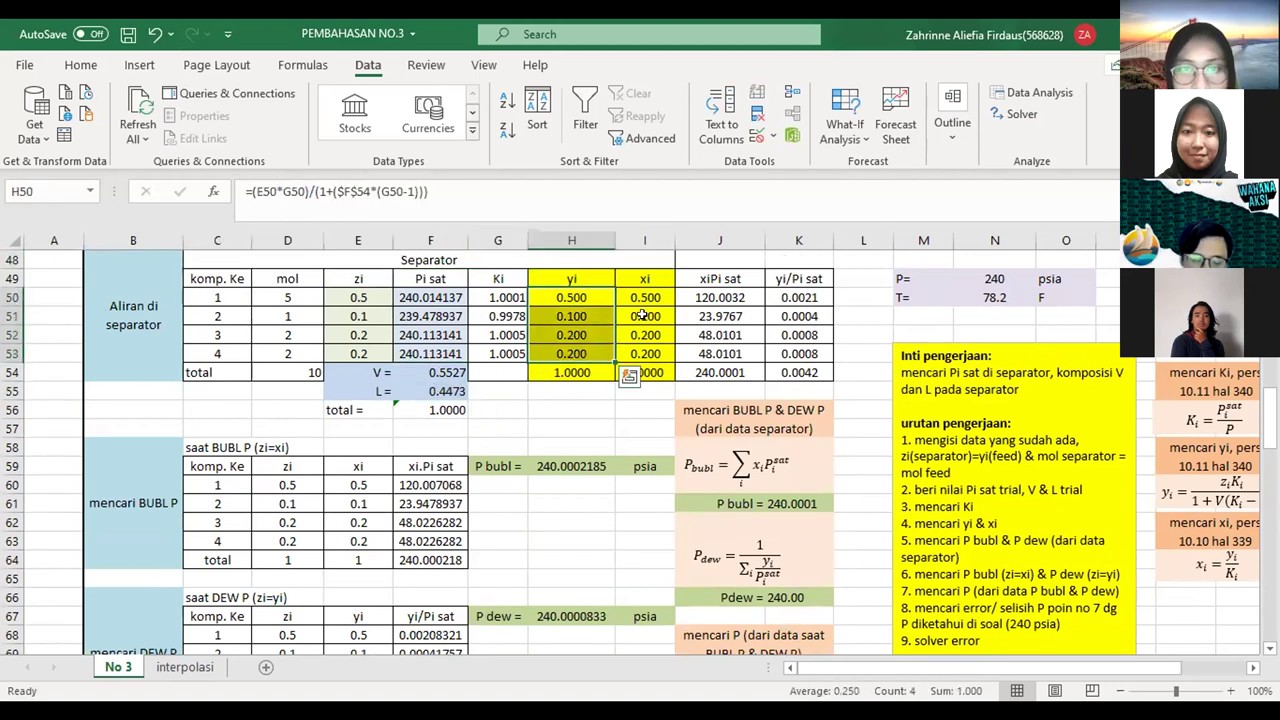
{"action": "left_click", "coordinate": [576, 407]}
{"action": "key", "text": "Up"}
{"action": "key", "text": "Up"}
{"action": "key", "text": "Up"}
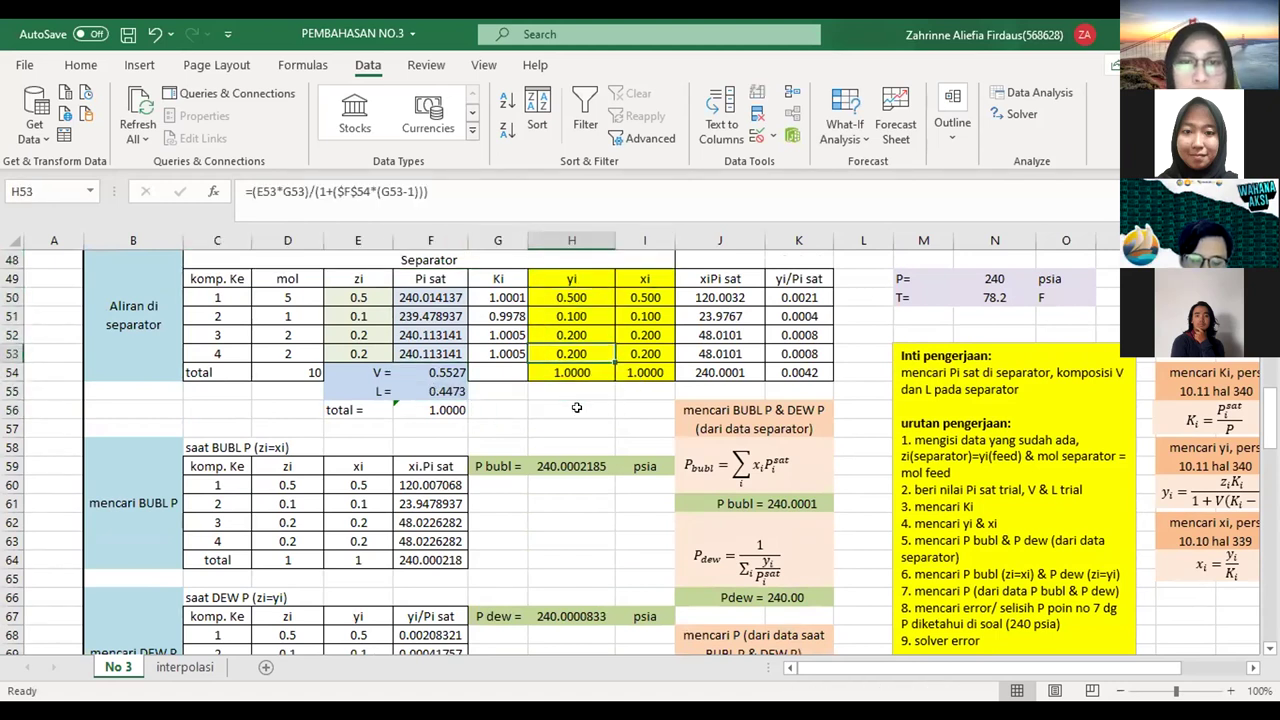
- Review the P bubl and P dew results, the error in K72 and the Solver rules note below the separator table
{"action": "key", "text": "Down"}
{"action": "key", "text": "Down"}
{"action": "key", "text": "Down"}
{"action": "key", "text": "Down"}
{"action": "key", "text": "Down"}
{"action": "key", "text": "Down"}
{"action": "key", "text": "Down"}
{"action": "key", "text": "Down"}
{"action": "key", "text": "Down"}
{"action": "key", "text": "Down"}
{"action": "key", "text": "Down"}
{"action": "key", "text": "Down"}
{"action": "key", "text": "Down"}
{"action": "key", "text": "Down"}
{"action": "key", "text": "Down"}
{"action": "key", "text": "Down"}
{"action": "key", "text": "Down"}
{"action": "key", "text": "Down"}
{"action": "key", "text": "Down"}
{"action": "key", "text": "Down"}
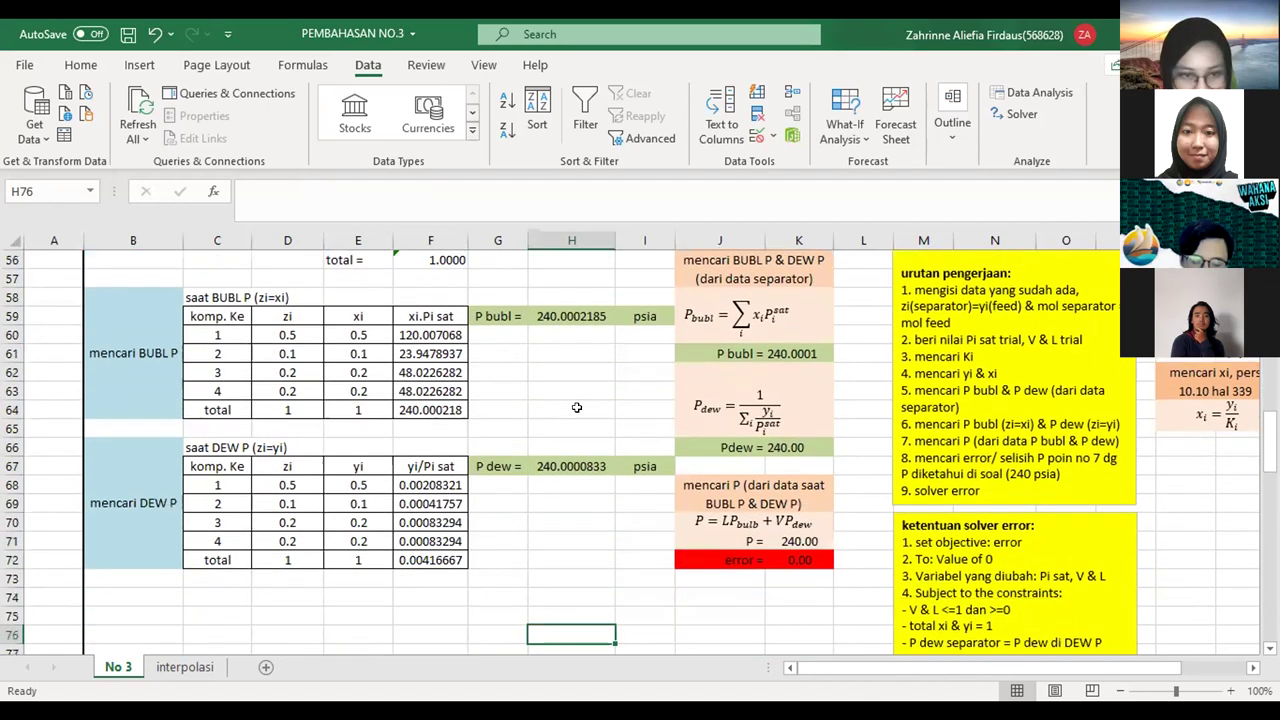
- Clear the V and L values in the separator label of the stream composition diagram, leaving "V= ; L="
{"action": "key", "text": "Down"}
{"action": "key", "text": "Down"}
{"action": "key", "text": "Down"}
{"action": "key", "text": "Down"}
{"action": "key", "text": "Down"}
{"action": "key", "text": "Down"}
{"action": "key", "text": "Down"}
{"action": "key", "text": "Down"}
{"action": "key", "text": "Down"}
{"action": "key", "text": "Down"}
{"action": "key", "text": "Down"}
{"action": "key", "text": "Down"}
{"action": "key", "text": "Down"}
{"action": "key", "text": "Down"}
{"action": "key", "text": "Down"}
{"action": "key", "text": "Down"}
{"action": "key", "text": "Down"}
{"action": "key", "text": "Down"}
{"action": "key", "text": "Down"}
{"action": "key", "text": "Down"}
{"action": "key", "text": "Up"}
{"action": "key", "text": "Up"}
{"action": "key", "text": "Up"}
{"action": "key", "text": "Up"}
{"action": "key", "text": "Up"}
{"action": "key", "text": "Up"}
{"action": "key", "text": "Up"}
{"action": "key", "text": "Up"}
{"action": "key", "text": "Up"}
{"action": "key", "text": "Up"}
{"action": "key", "text": "Up"}
{"action": "key", "text": "Up"}
{"action": "key", "text": "Up"}
{"action": "key", "text": "Up"}
{"action": "key", "text": "Up"}
{"action": "key", "text": "Up"}
{"action": "key", "text": "Up"}
{"action": "key", "text": "Up"}
{"action": "key", "text": "Up"}
{"action": "key", "text": "Up"}
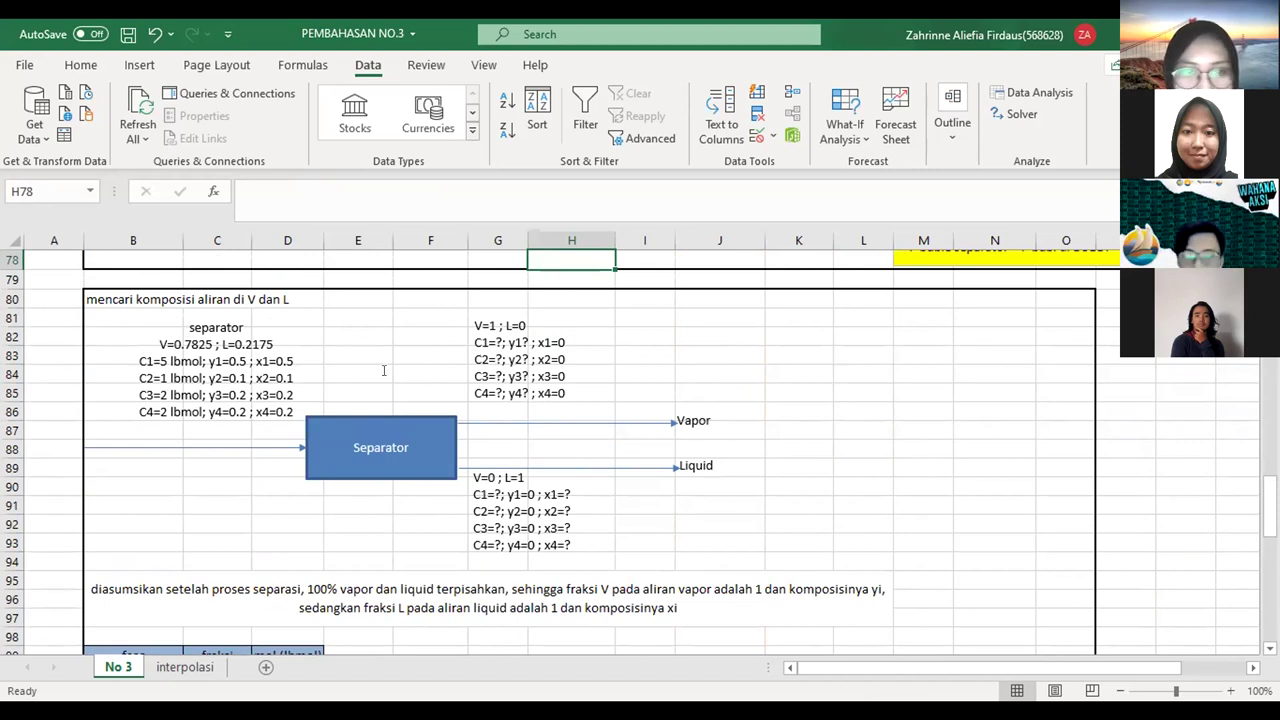
{"action": "left_click", "coordinate": [244, 343]}
{"action": "left_click_drag", "start_coordinate": [274, 344], "coordinate": [157, 340]}
{"action": "key", "text": "Delete"}
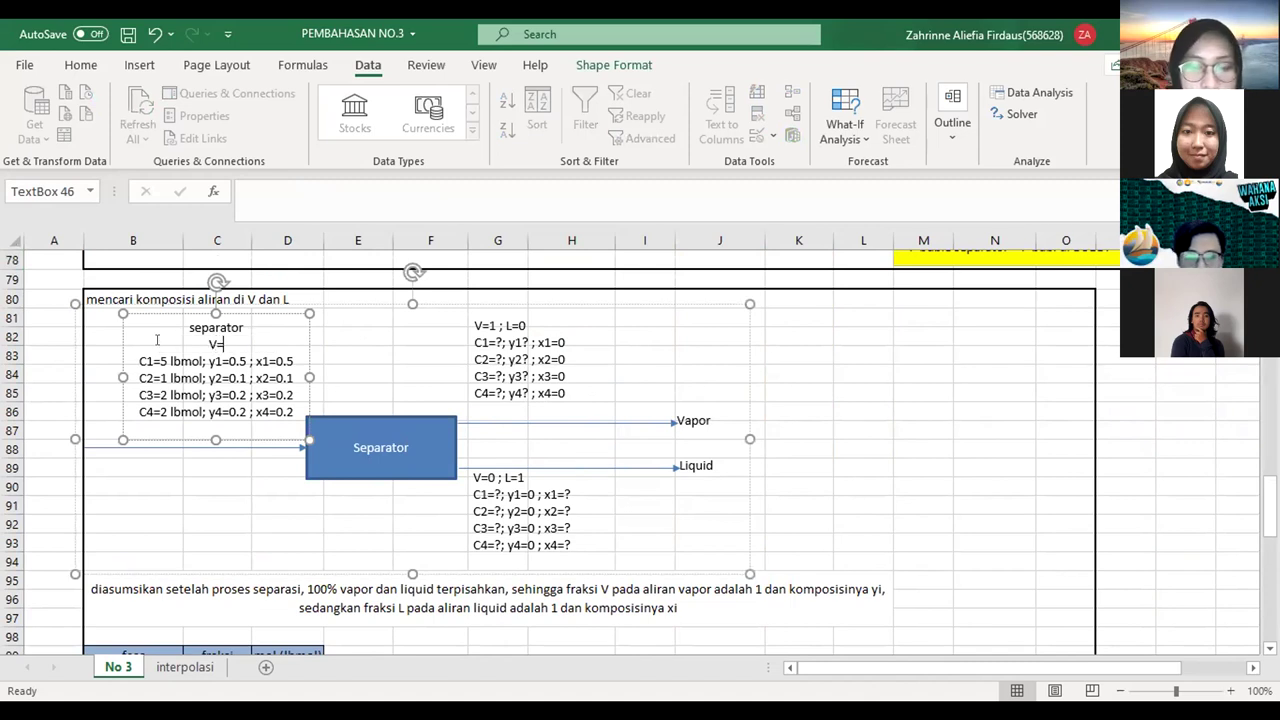
{"action": "type", "text": "V= ; L="}
{"action": "left_click", "coordinate": [1200, 392]}
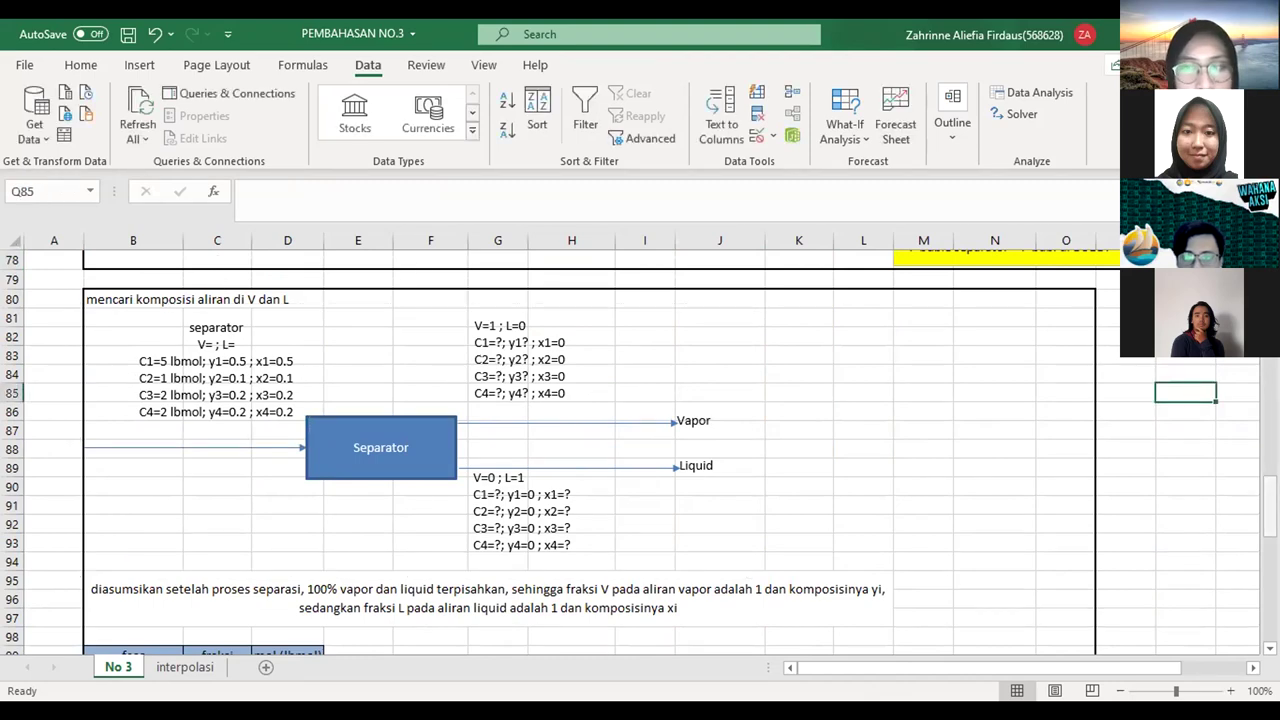
- Enter the solved fractions V=0.5527 and L=0.4473 in the separator label of the composition diagram
{"action": "mouse_move", "coordinate": [1268, 510]}
{"action": "left_mouse_down"}
{"action": "mouse_move", "coordinate": [1268, 469]}
{"action": "mouse_move", "coordinate": [1268, 489]}
{"action": "left_mouse_up"}
{"action": "left_click", "coordinate": [208, 605]}
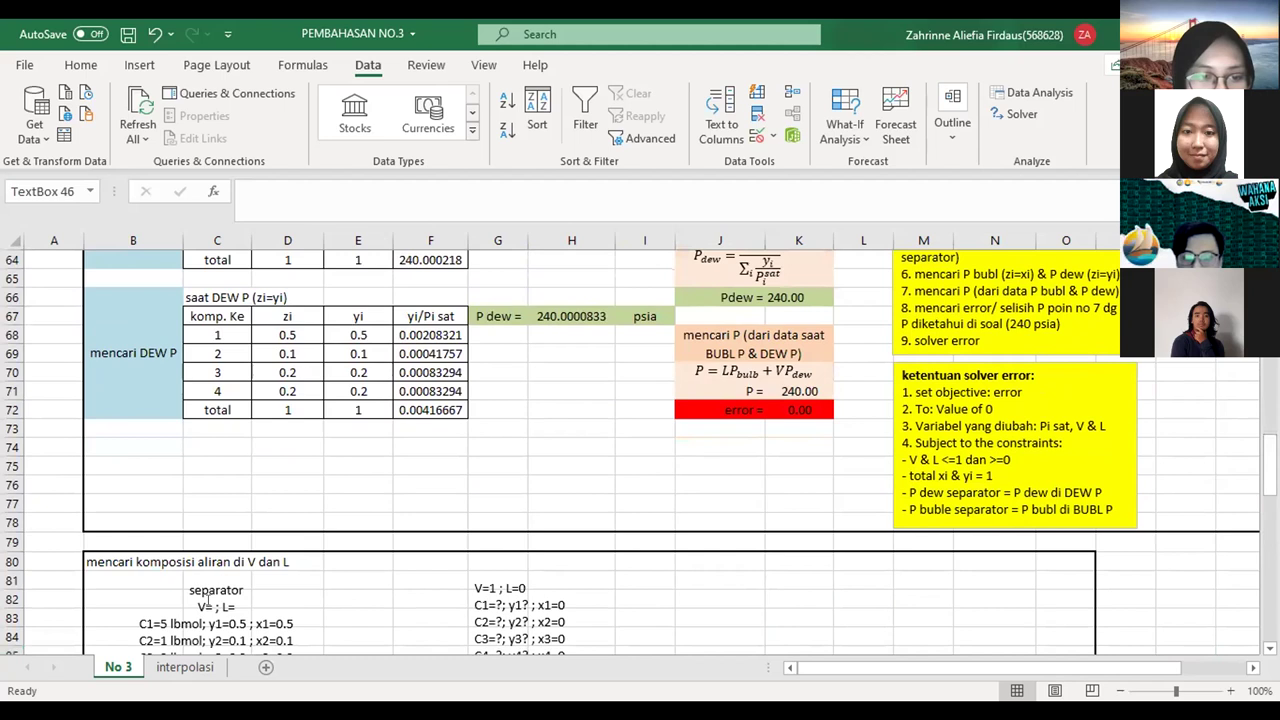
{"action": "type", "text": "0.6"}
{"action": "key", "text": "BackSpace"}
{"action": "type", "text": "5527"}
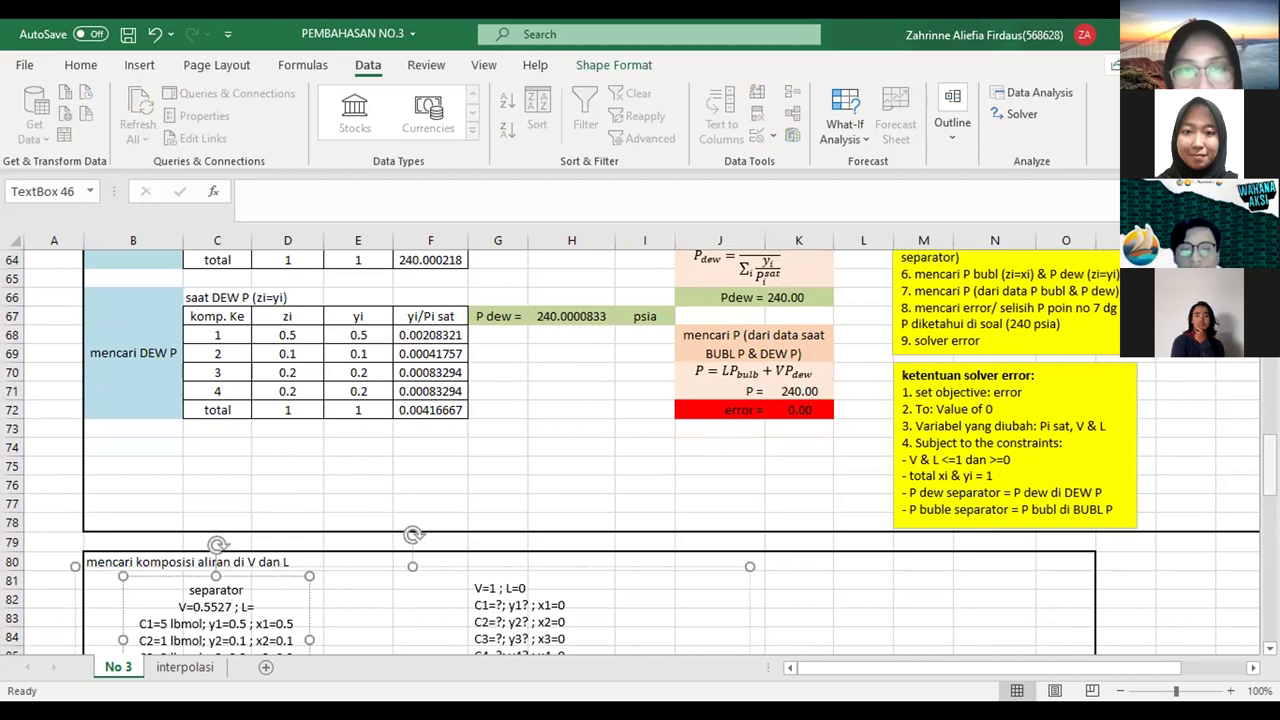
{"action": "mouse_move", "coordinate": [1268, 538]}
{"action": "left_mouse_down"}
{"action": "mouse_move", "coordinate": [1268, 459]}
{"action": "mouse_move", "coordinate": [1268, 520]}
{"action": "left_mouse_up"}
{"action": "scroll", "coordinate": [247, 568], "scroll_direction": "down", "scroll_amount": 1}
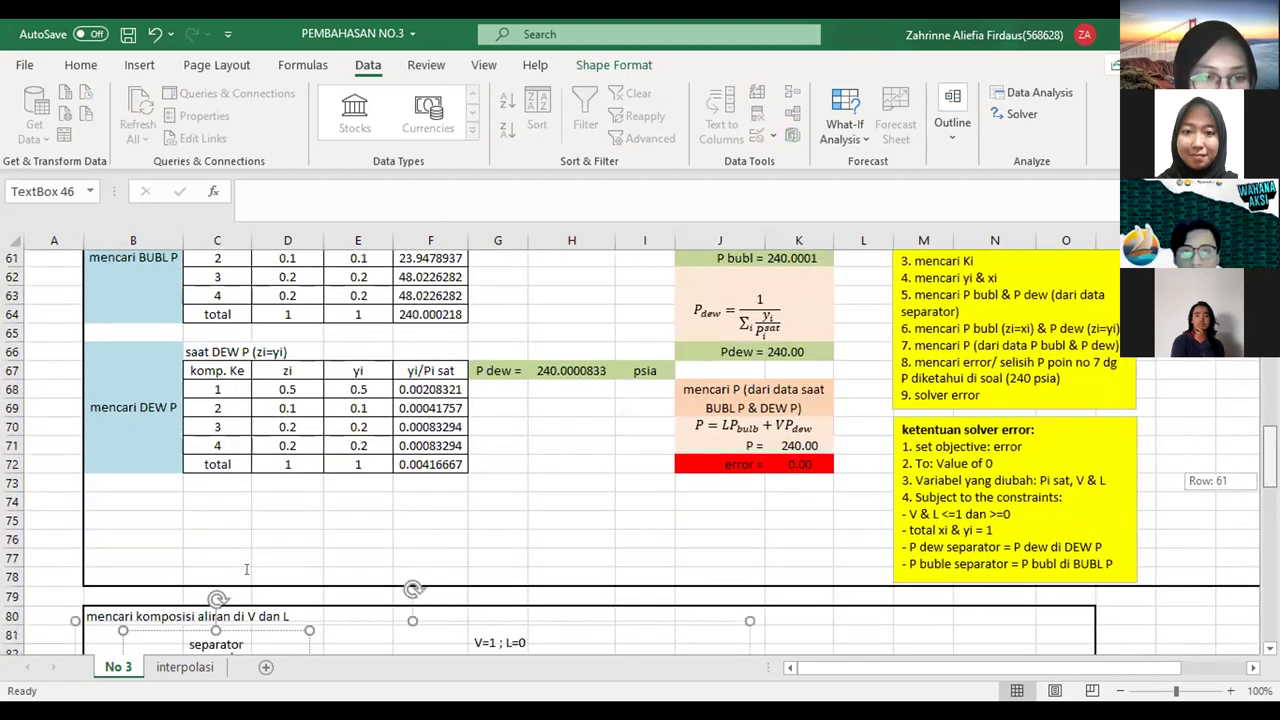
{"action": "type", "text": "0.4473"}
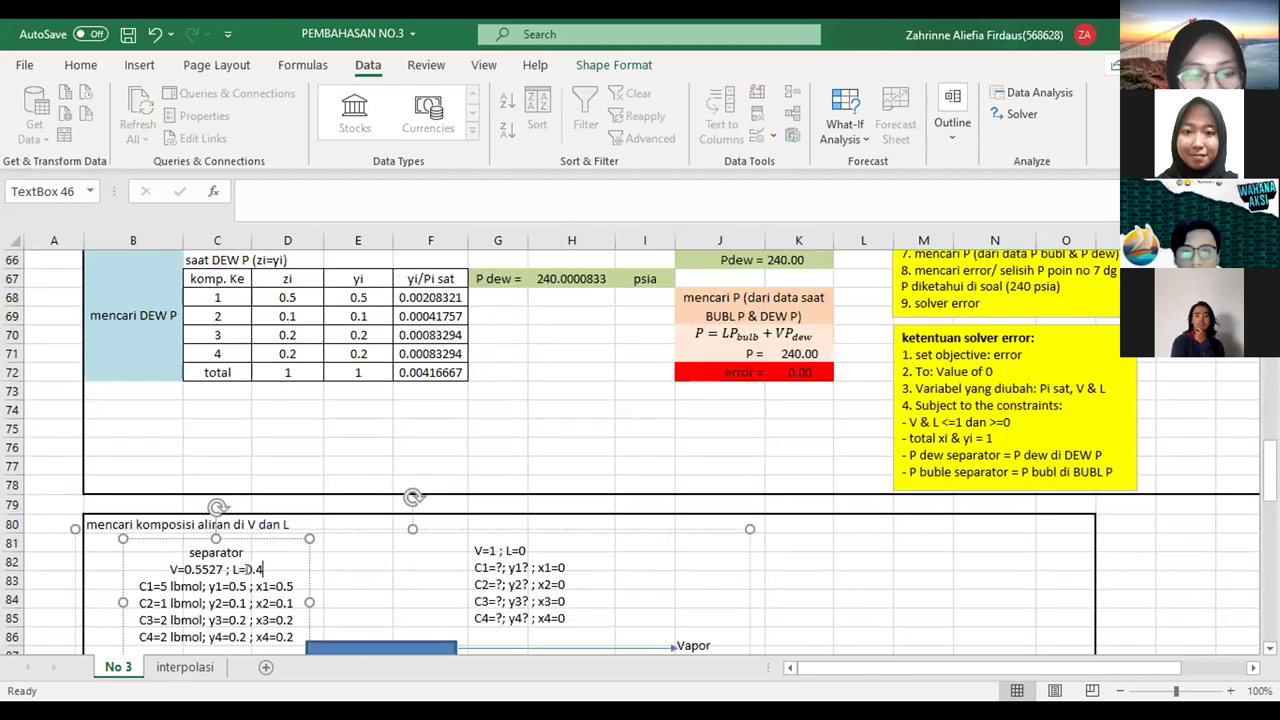
- Review the C1 to C4 moles and the yi and xi fractions listed in the separator label
{"action": "left_click", "coordinate": [447, 466]}
{"action": "key", "text": "Down"}
{"action": "key", "text": "ctrl+Down"}
{"action": "key", "text": "Down"}
{"action": "key", "text": "Down"}
{"action": "key", "text": "Down"}
{"action": "key", "text": "Down"}
{"action": "key", "text": "Down"}
{"action": "key", "text": "Down"}
{"action": "key", "text": "Down"}
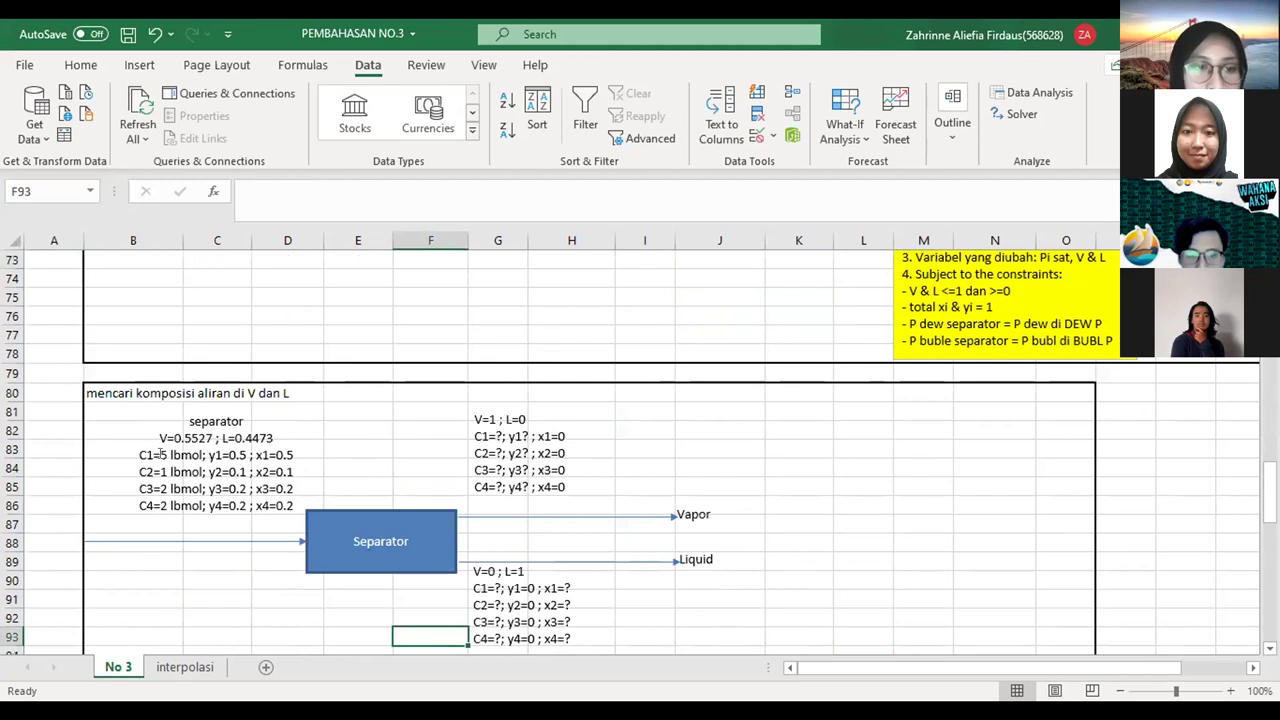
{"action": "left_click_drag", "start_coordinate": [133, 452], "coordinate": [198, 455]}
{"action": "left_click", "coordinate": [176, 472]}
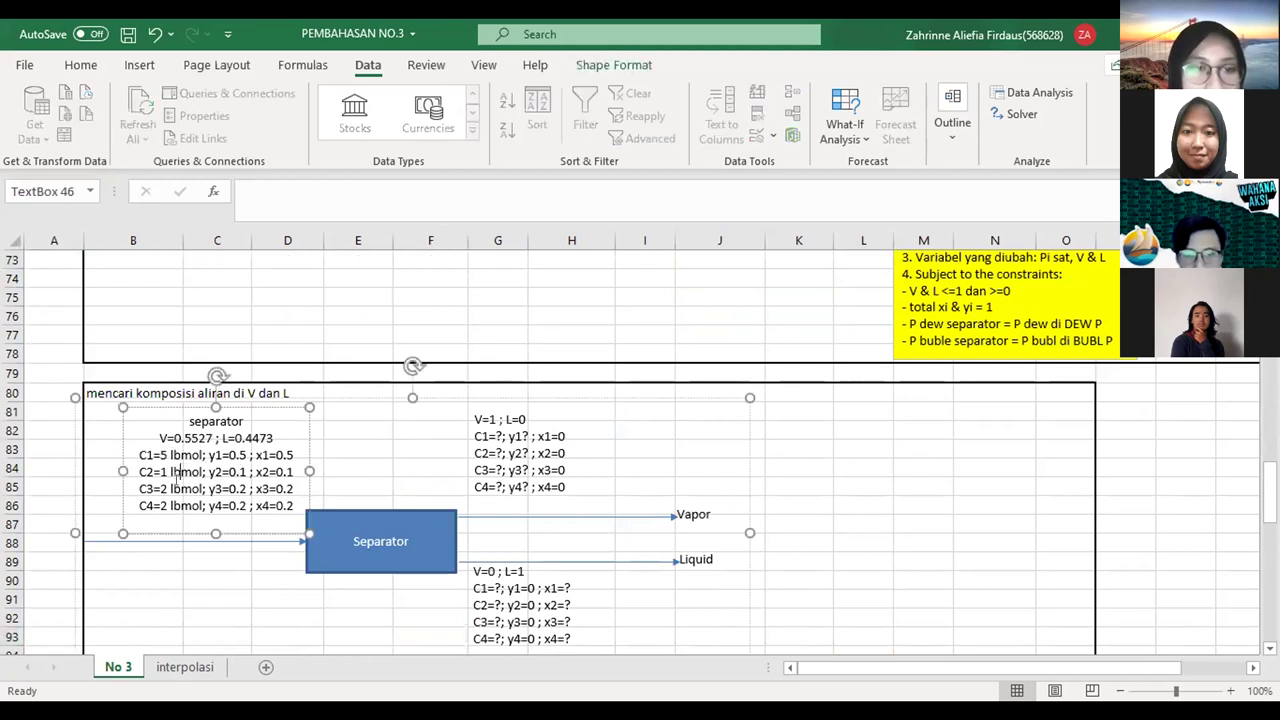
{"action": "key", "text": "Down"}
{"action": "left_click_drag", "start_coordinate": [206, 453], "coordinate": [278, 488]}
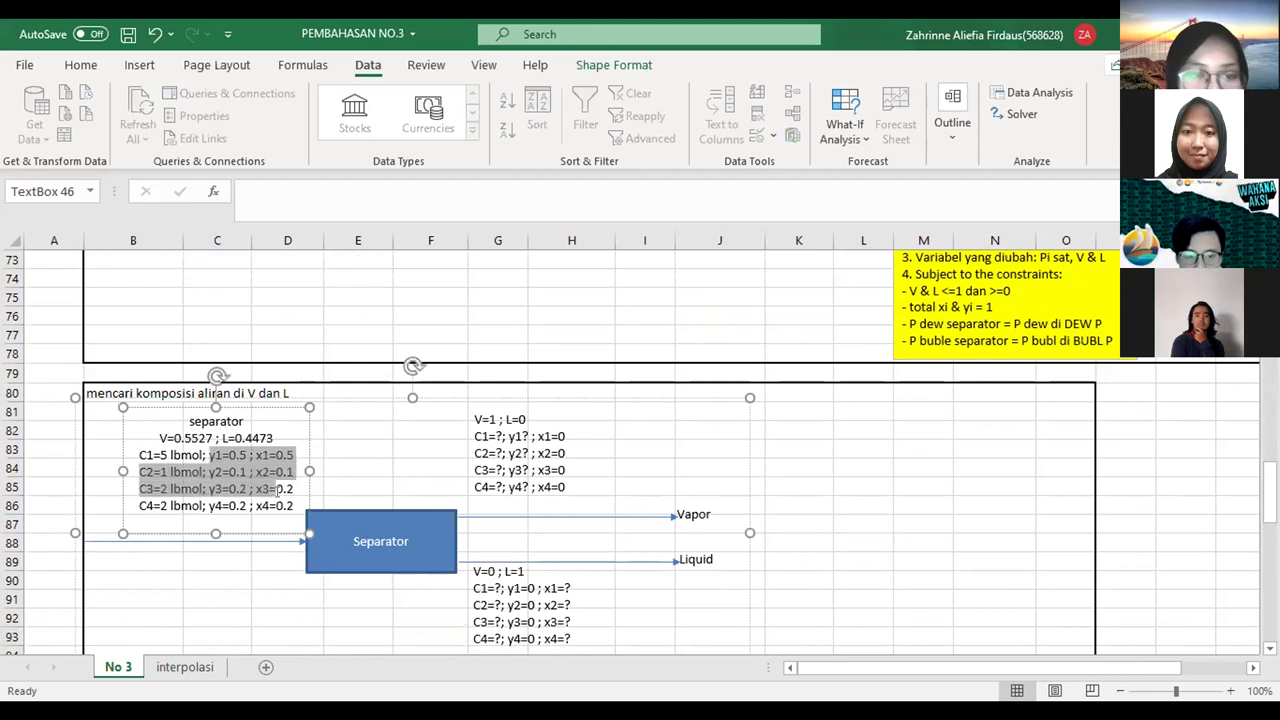
{"action": "left_click", "coordinate": [278, 488]}
- Examine the V and L fractions in the vapor and liquid outlet labels and the full-separation assumption note
{"action": "left_click", "coordinate": [627, 359]}
{"action": "key", "text": "Down"}
{"action": "key", "text": "Down"}
{"action": "key", "text": "Down"}
{"action": "key", "text": "Down"}
{"action": "key", "text": "Down"}
{"action": "key", "text": "Down"}
{"action": "key", "text": "Down"}
{"action": "key", "text": "Down"}
{"action": "key", "text": "Down"}
{"action": "key", "text": "Down"}
{"action": "key", "text": "Down"}
{"action": "key", "text": "Down"}
{"action": "key", "text": "Down"}
{"action": "key", "text": "Down"}
{"action": "key", "text": "Down"}
{"action": "key", "text": "Down"}
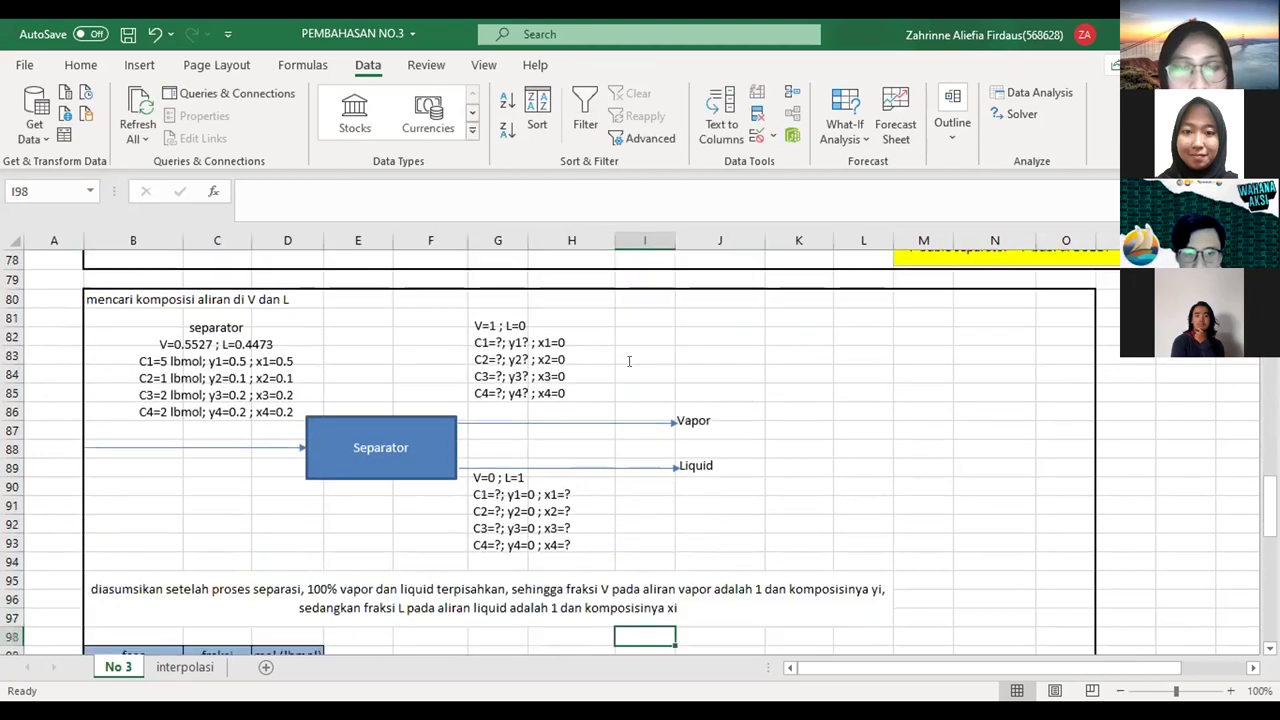
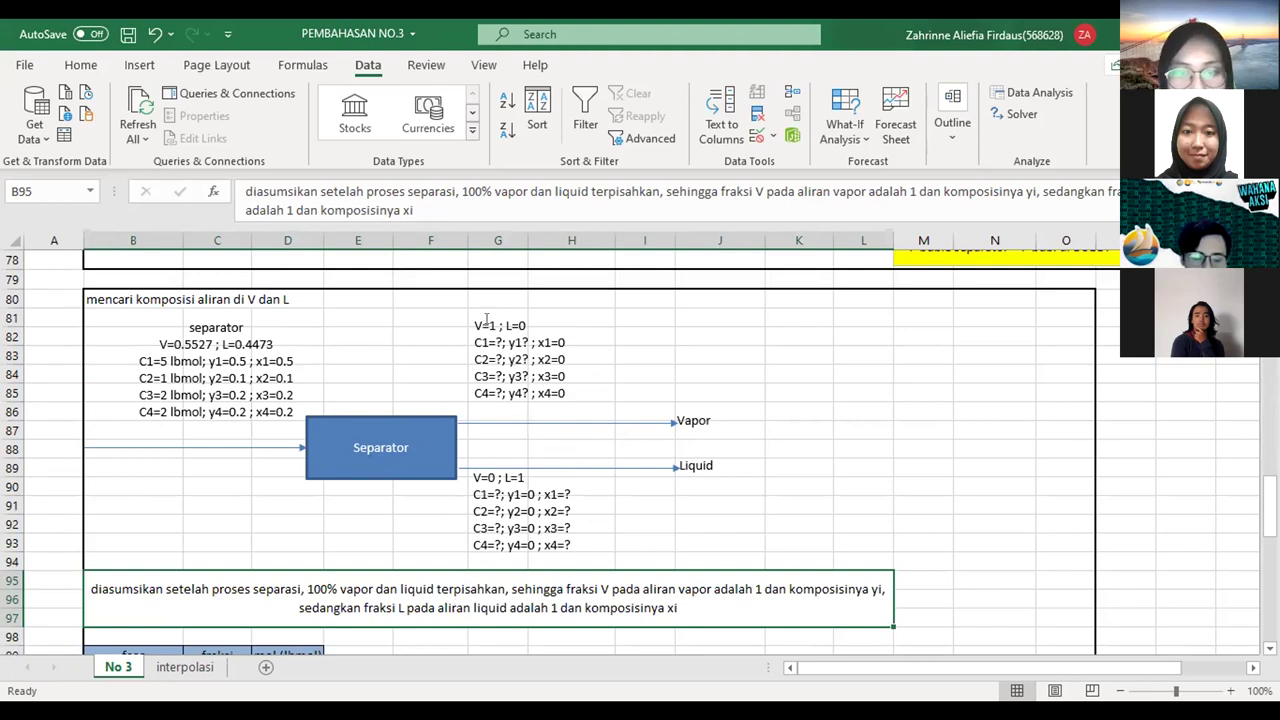
{"action": "left_click_drag", "start_coordinate": [472, 318], "coordinate": [521, 318]}
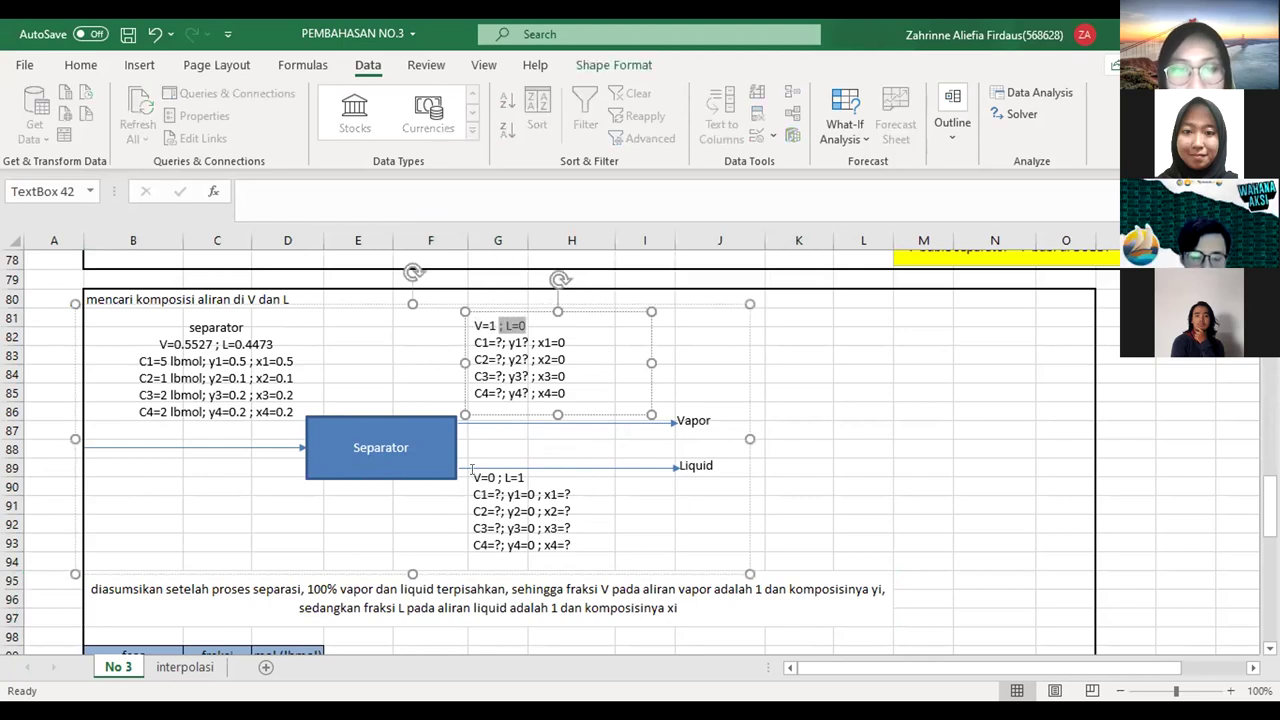
{"action": "left_click_drag", "start_coordinate": [475, 470], "coordinate": [522, 471]}
{"action": "left_click", "coordinate": [469, 612]}
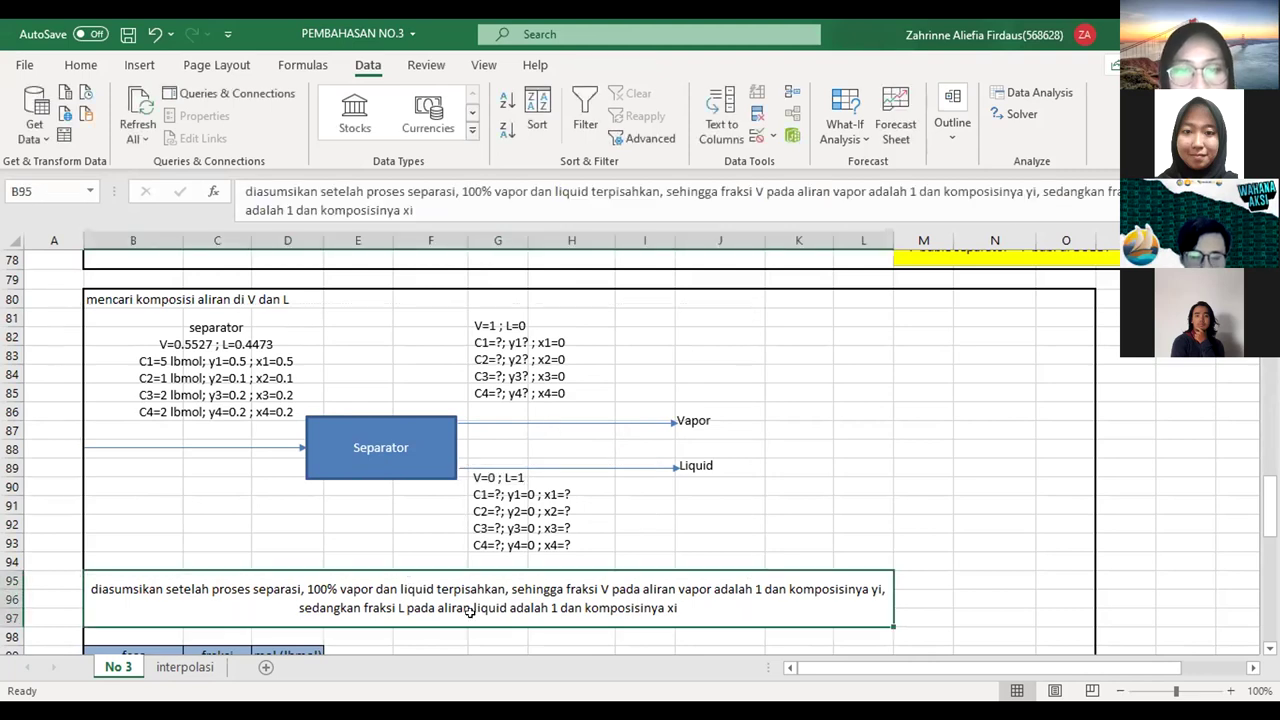
- Inspect the vapor fraction formula in C100 of the phase table below the diagram
{"action": "key", "text": "Down"}
{"action": "key", "text": "Down"}
{"action": "key", "text": "Down"}
{"action": "key", "text": "Down"}
{"action": "key", "text": "Down"}
{"action": "key", "text": "Down"}
{"action": "key", "text": "Down"}
{"action": "key", "text": "Up"}
{"action": "key", "text": "Up"}
{"action": "key", "text": "Up"}
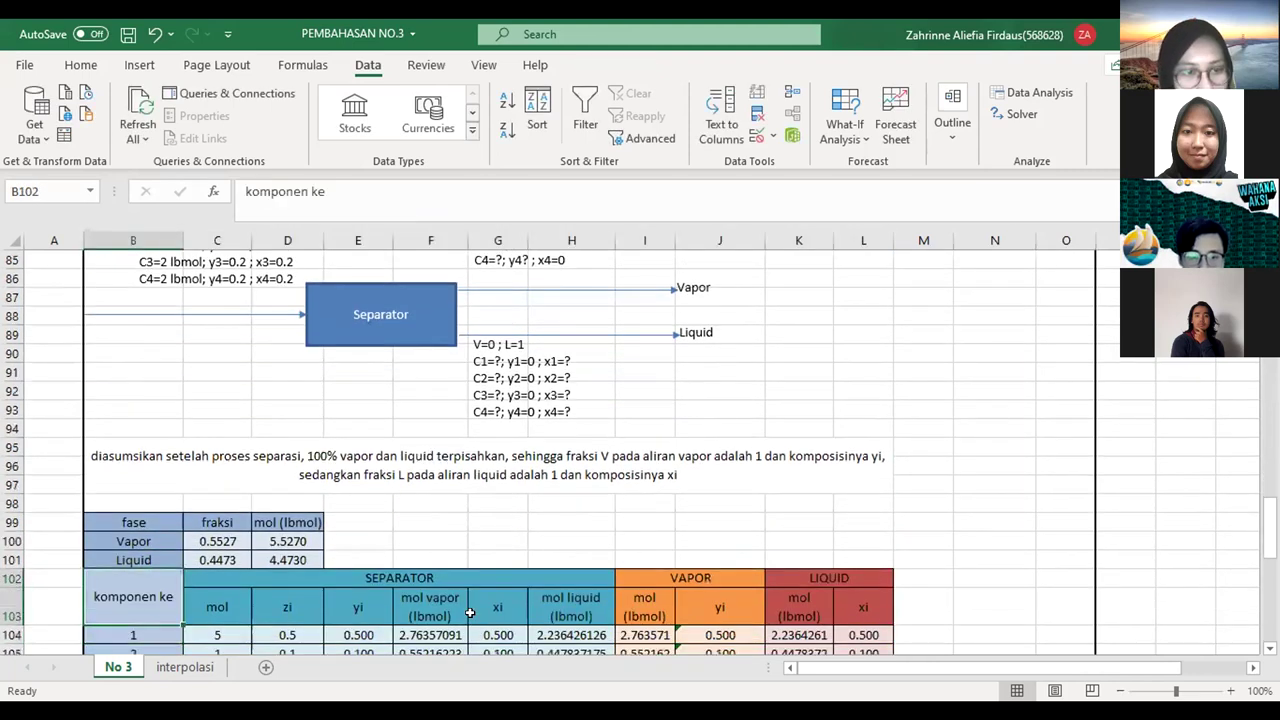
{"action": "key", "text": "Right"}
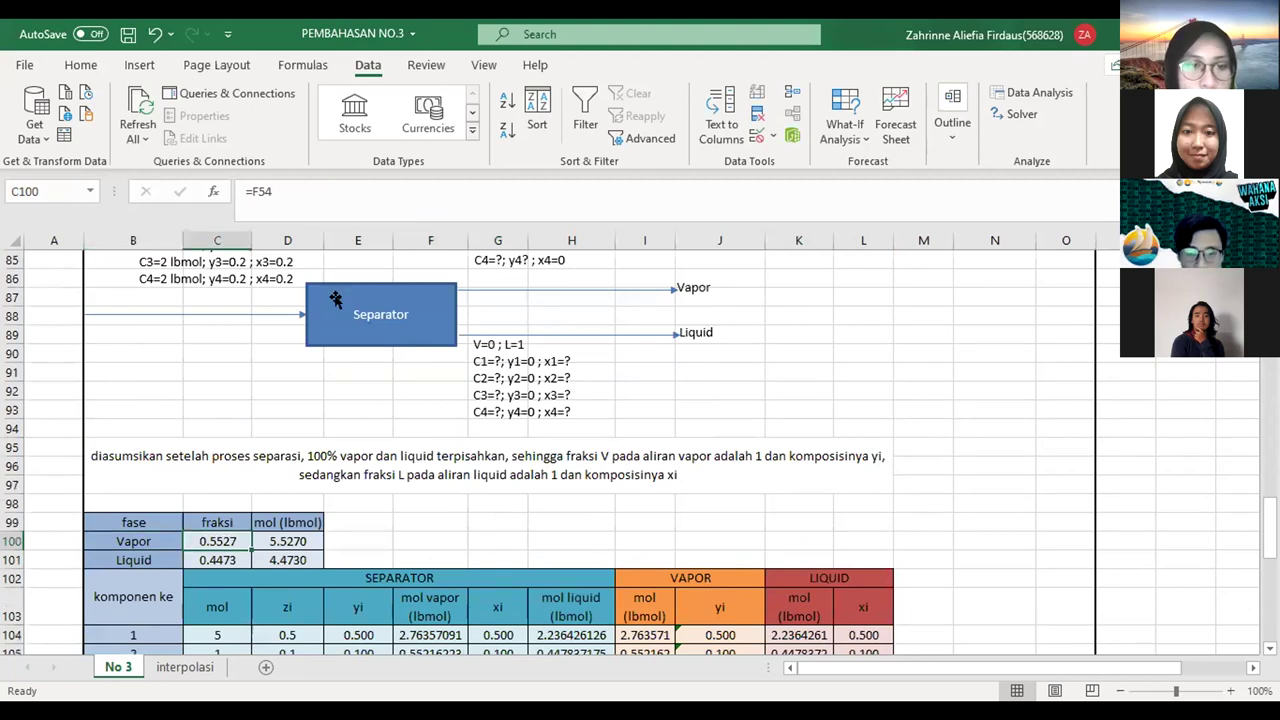
{"action": "left_click", "coordinate": [297, 190]}
{"action": "key", "text": "Return"}
- Check the component mol formulas in C104:C107 and the zi values beside them in the separator table
{"action": "key", "text": "Down"}
{"action": "key", "text": "Down"}
{"action": "key", "text": "Down"}
{"action": "key", "text": "Down"}
{"action": "key", "text": "Down"}
{"action": "key", "text": "Down"}
{"action": "key", "text": "Down"}
{"action": "key", "text": "Down"}
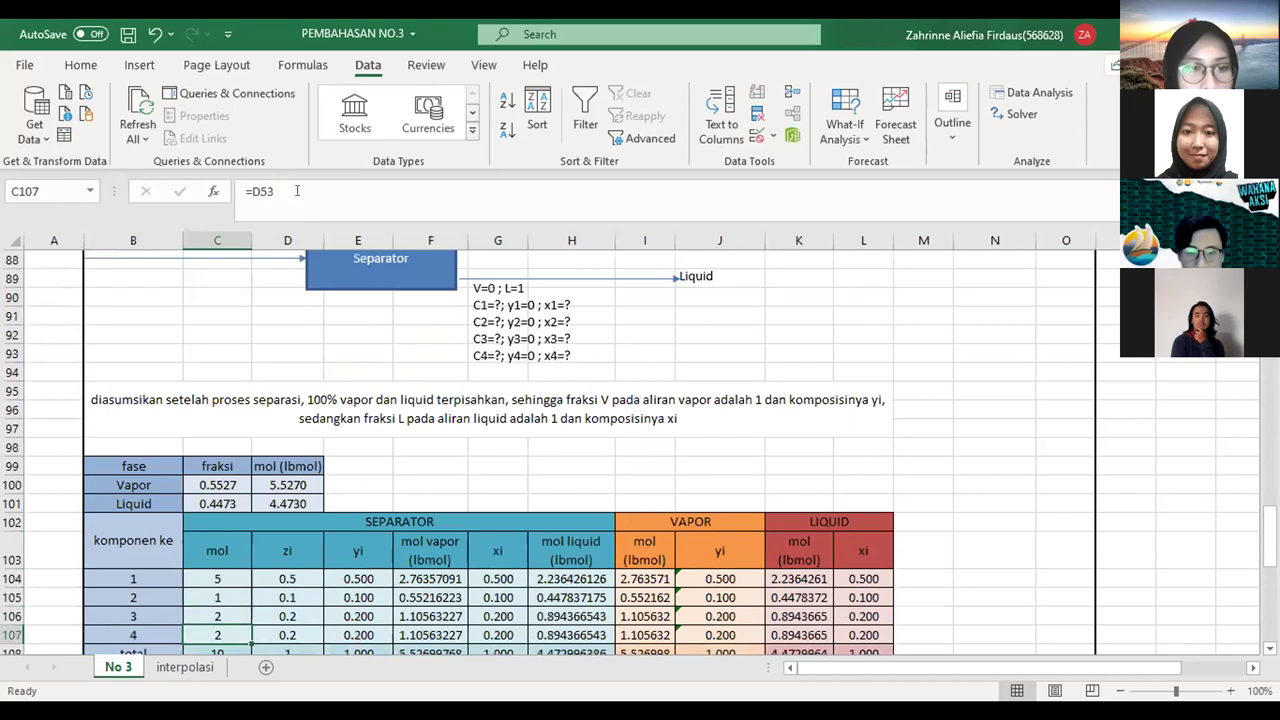
{"action": "key", "text": "Up"}
{"action": "key", "text": "Up"}
{"action": "key", "text": "Up"}
{"action": "key", "text": "Up"}
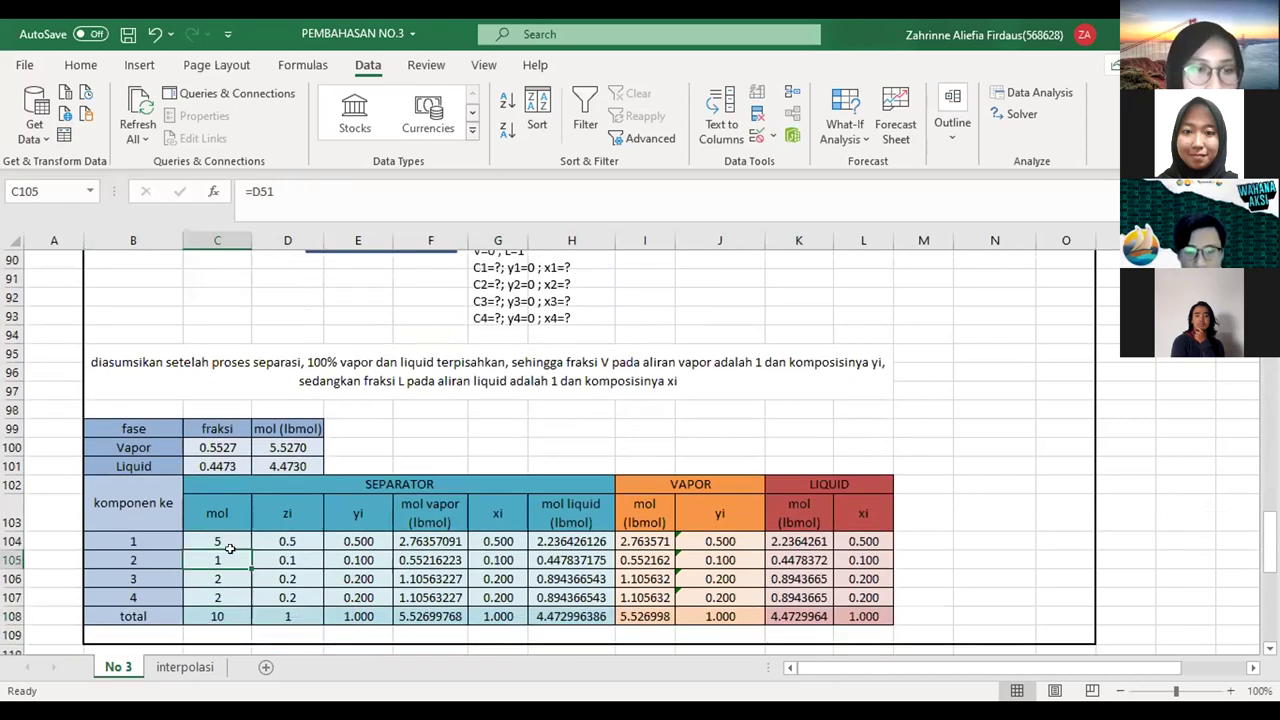
{"action": "left_click_drag", "start_coordinate": [219, 540], "coordinate": [222, 598]}
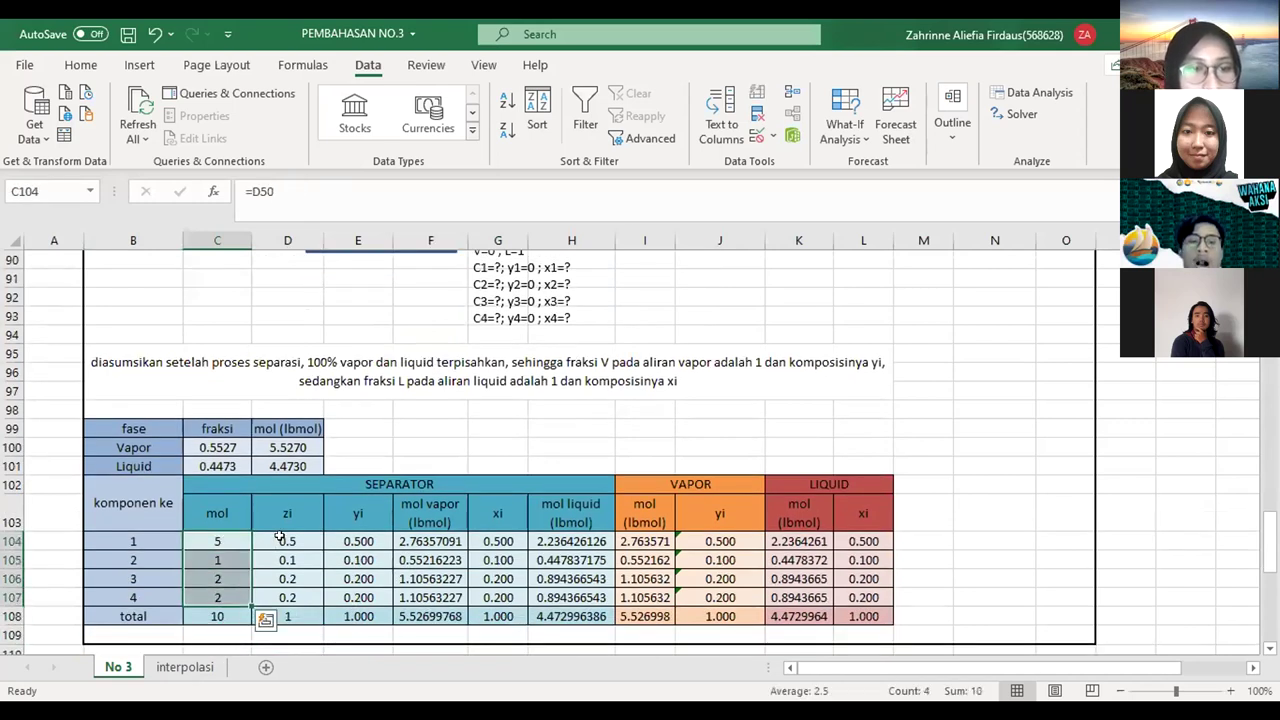
{"action": "left_click_drag", "start_coordinate": [280, 540], "coordinate": [283, 586]}
- Examine the separator yi values in E104:E107 and trace them back to their source cells
{"action": "left_click", "coordinate": [366, 540]}
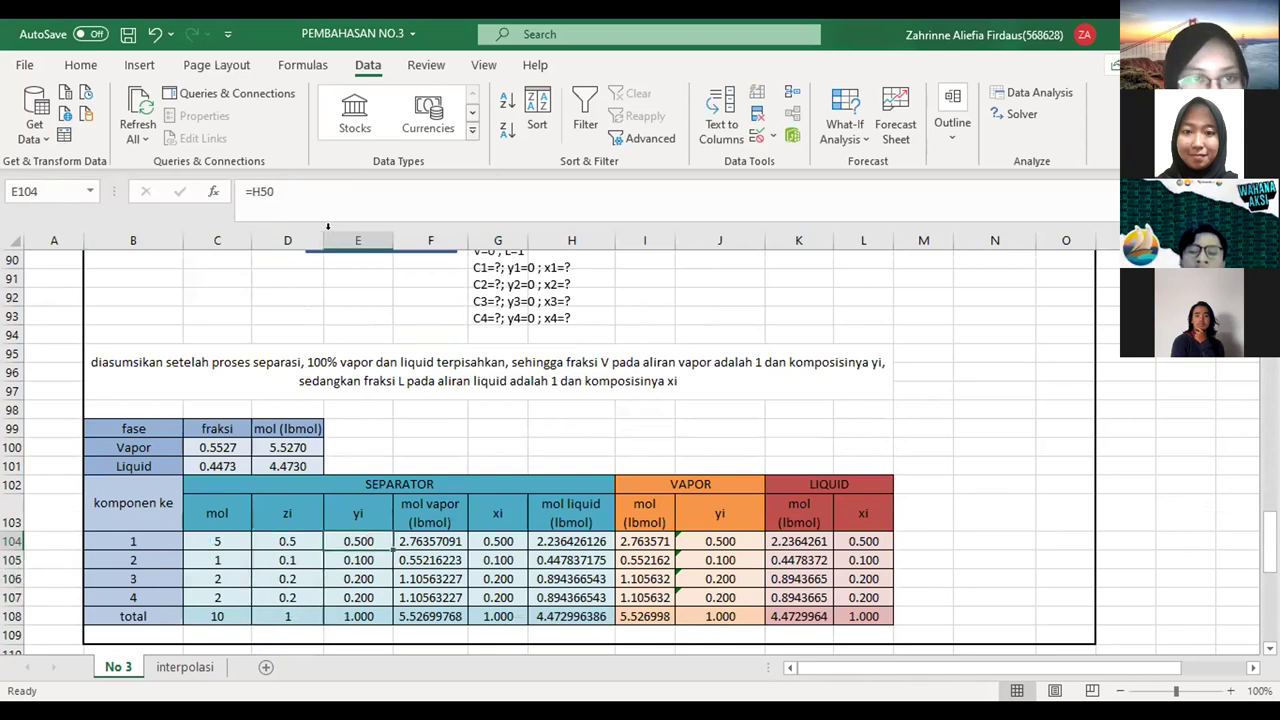
{"action": "left_click_drag", "start_coordinate": [368, 545], "coordinate": [366, 600]}
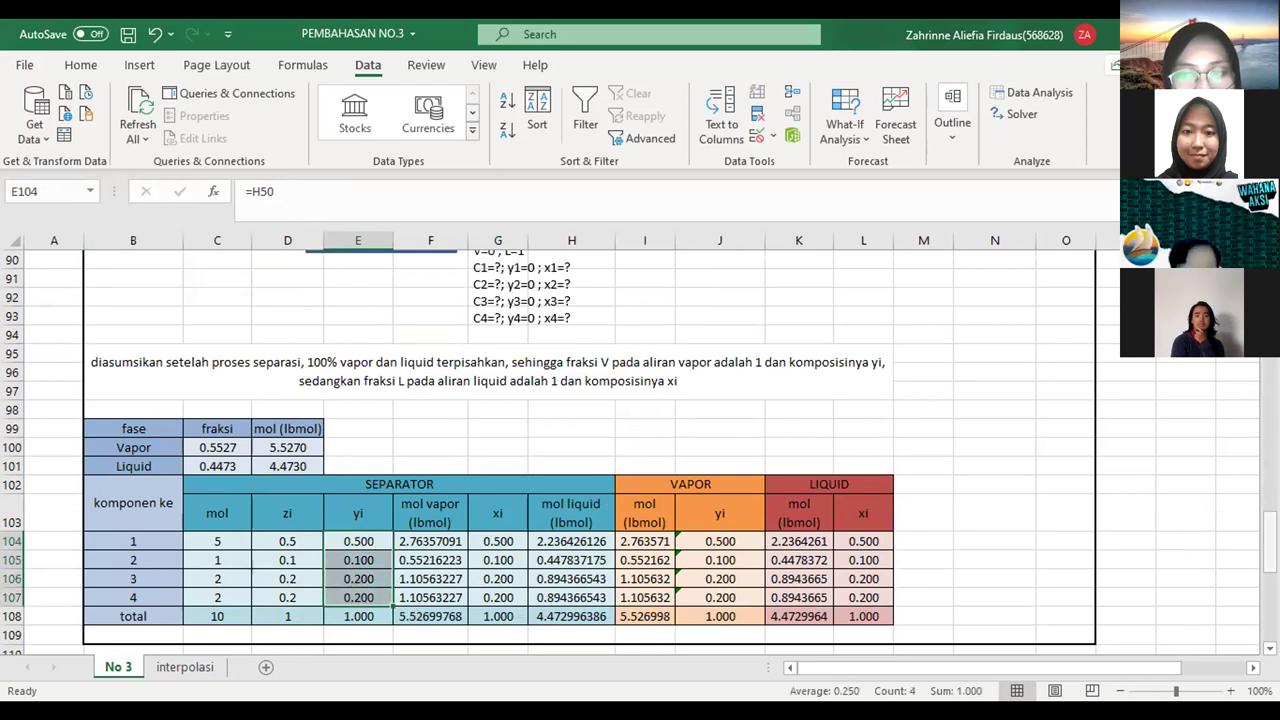
{"action": "key", "text": "ctrl+bracketleft"}
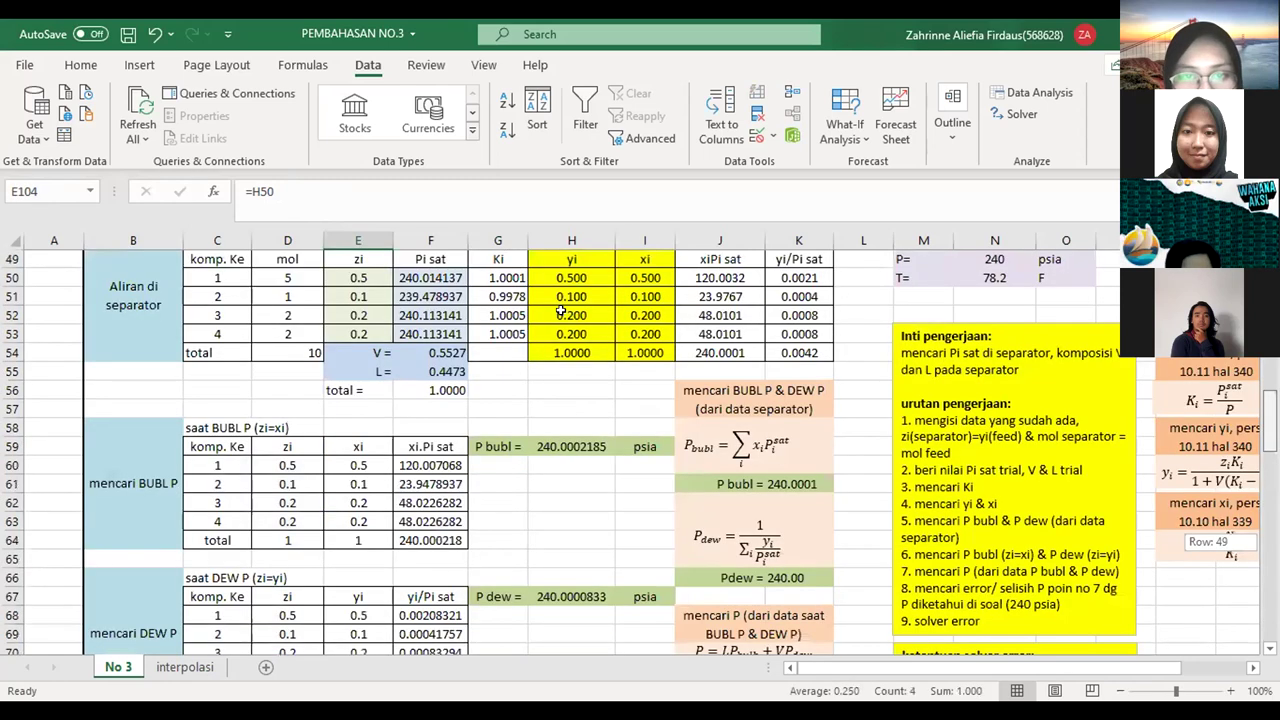
- Inspect the mol vapor formula of component 1 in F104 and the cells it references
{"action": "left_click_drag", "start_coordinate": [1270, 414], "coordinate": [1237, 541]}
{"action": "scroll", "coordinate": [430, 462], "scroll_direction": "down", "scroll_amount": 9}
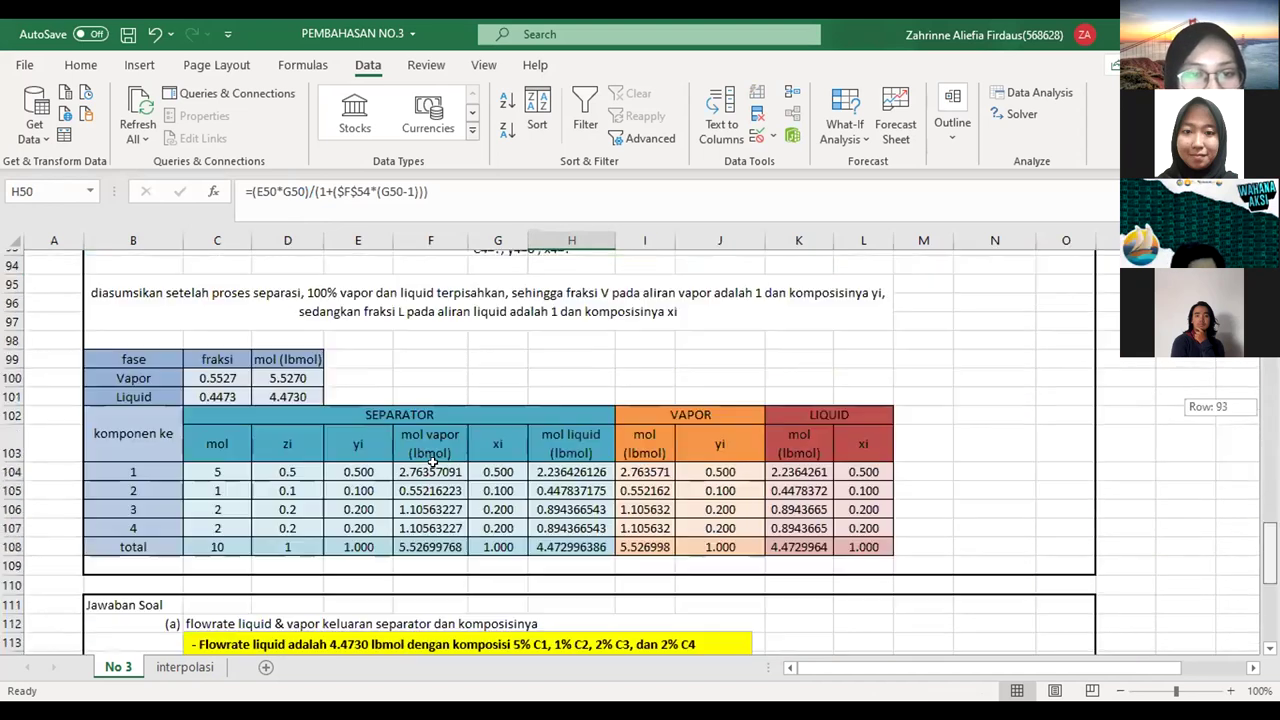
{"action": "left_click", "coordinate": [430, 466]}
{"action": "double_click", "coordinate": [430, 466]}
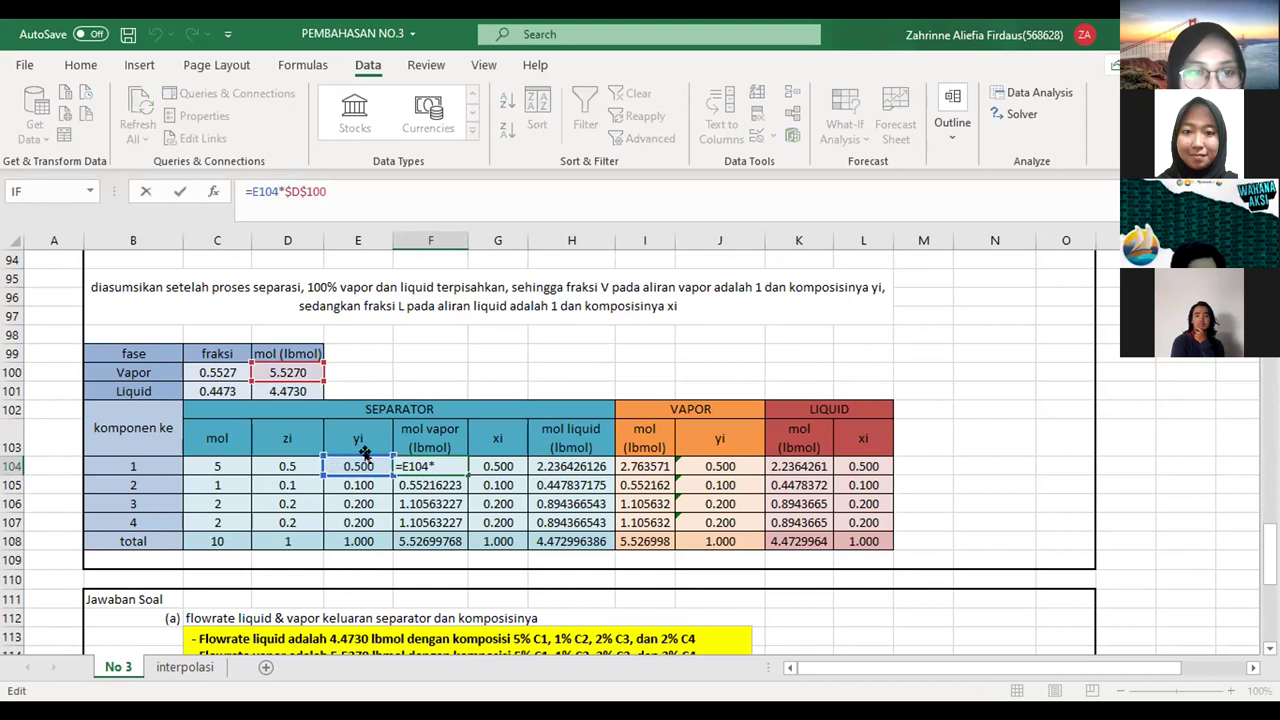
{"action": "left_click", "coordinate": [332, 370]}
- Inspect the vapor and liquid mol formulas in D100 and D101, which multiply each phase fraction by the total mol
{"action": "left_click", "coordinate": [288, 372]}
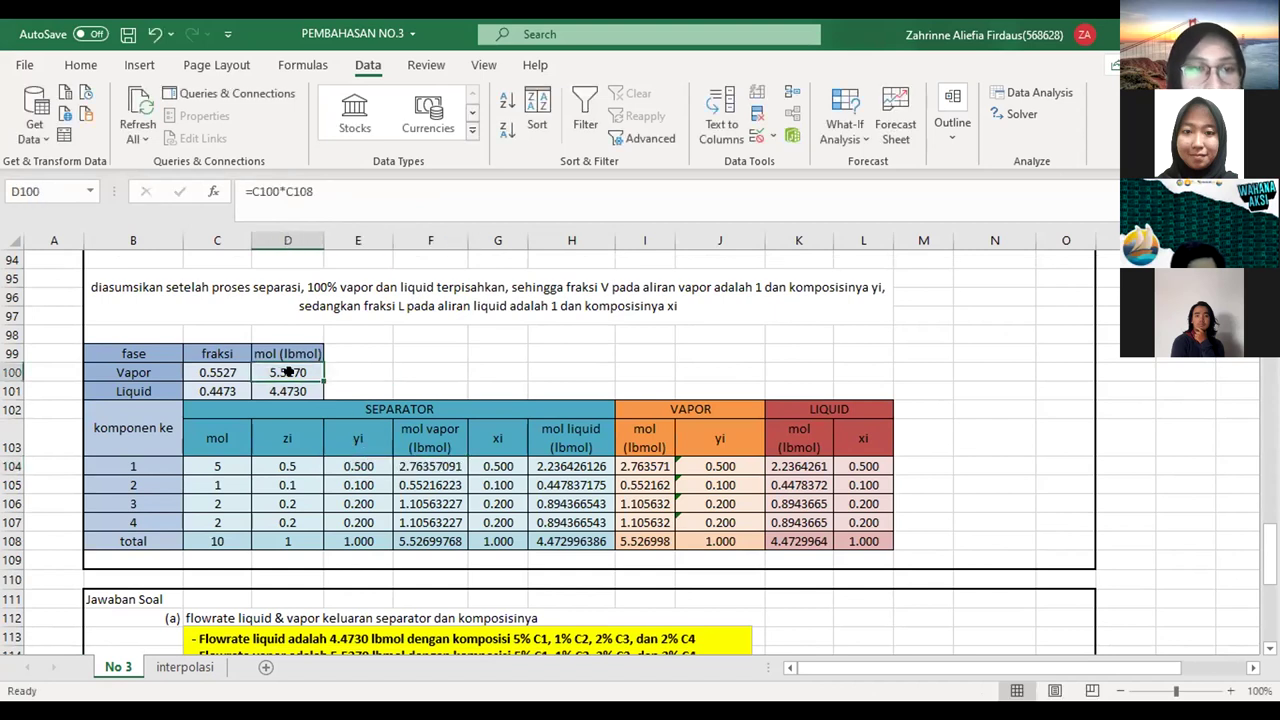
{"action": "left_click", "coordinate": [283, 191]}
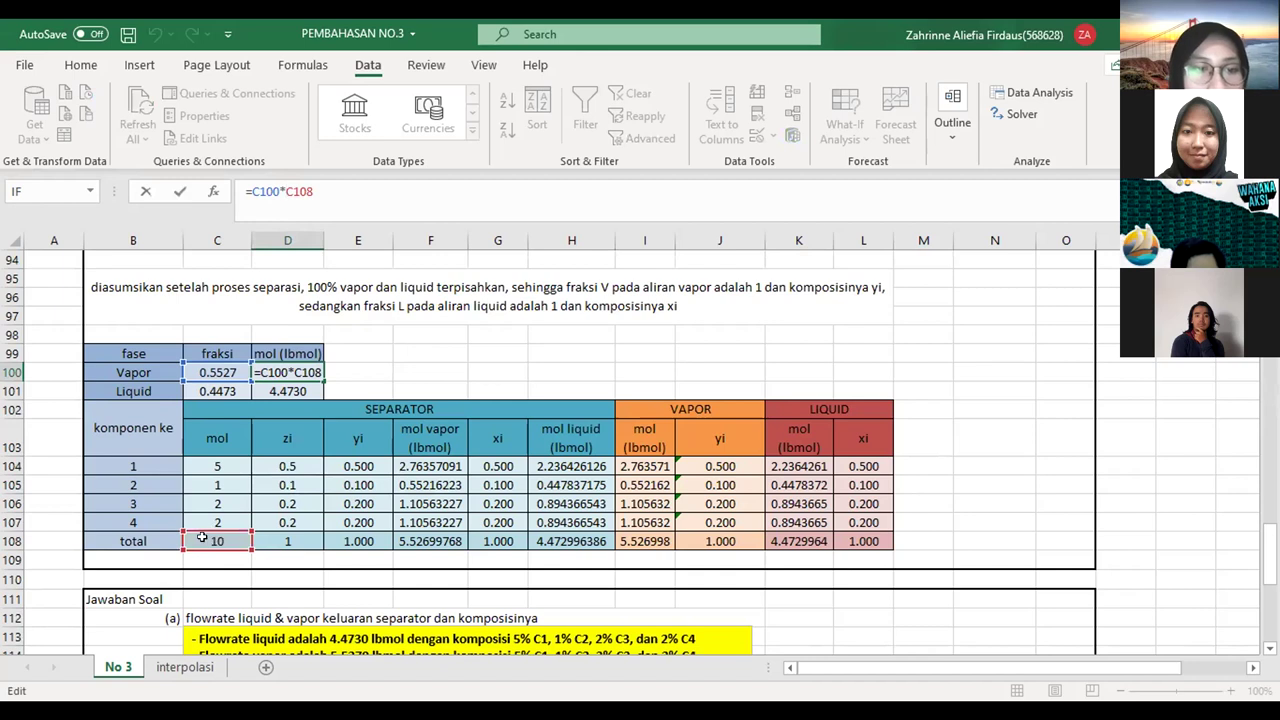
{"action": "key", "text": "Return"}
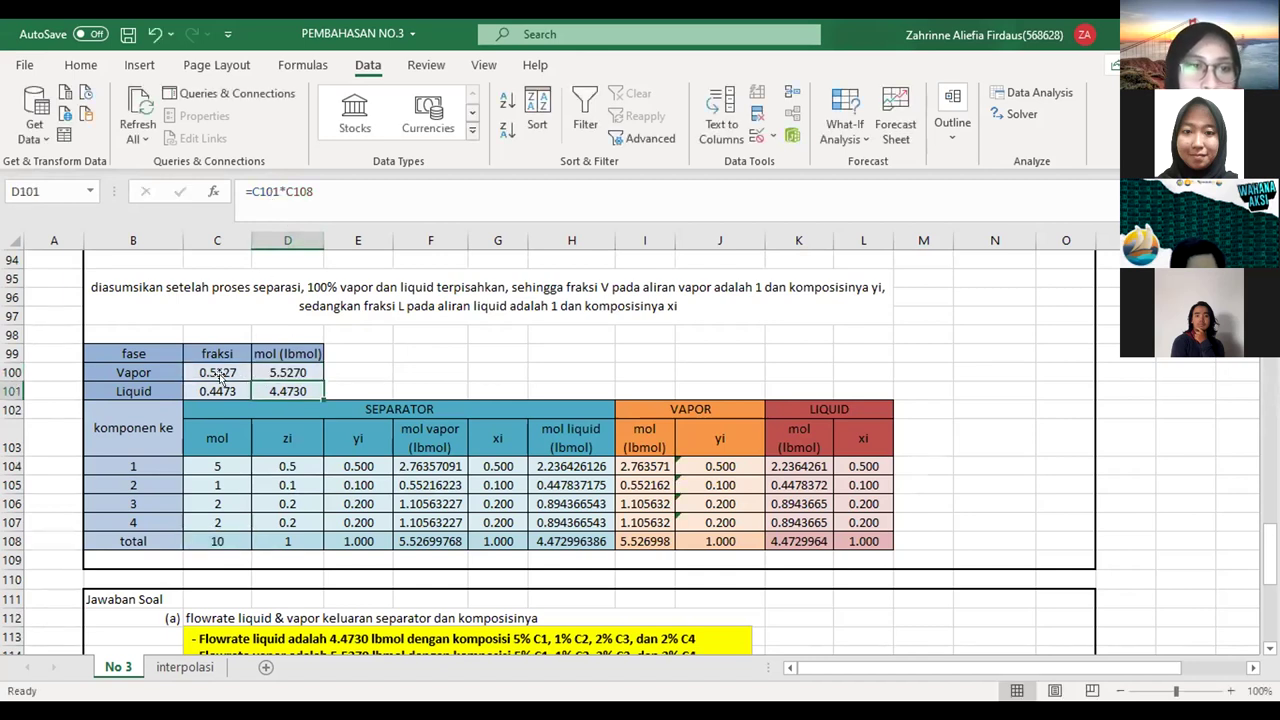
{"action": "key", "text": "F2"}
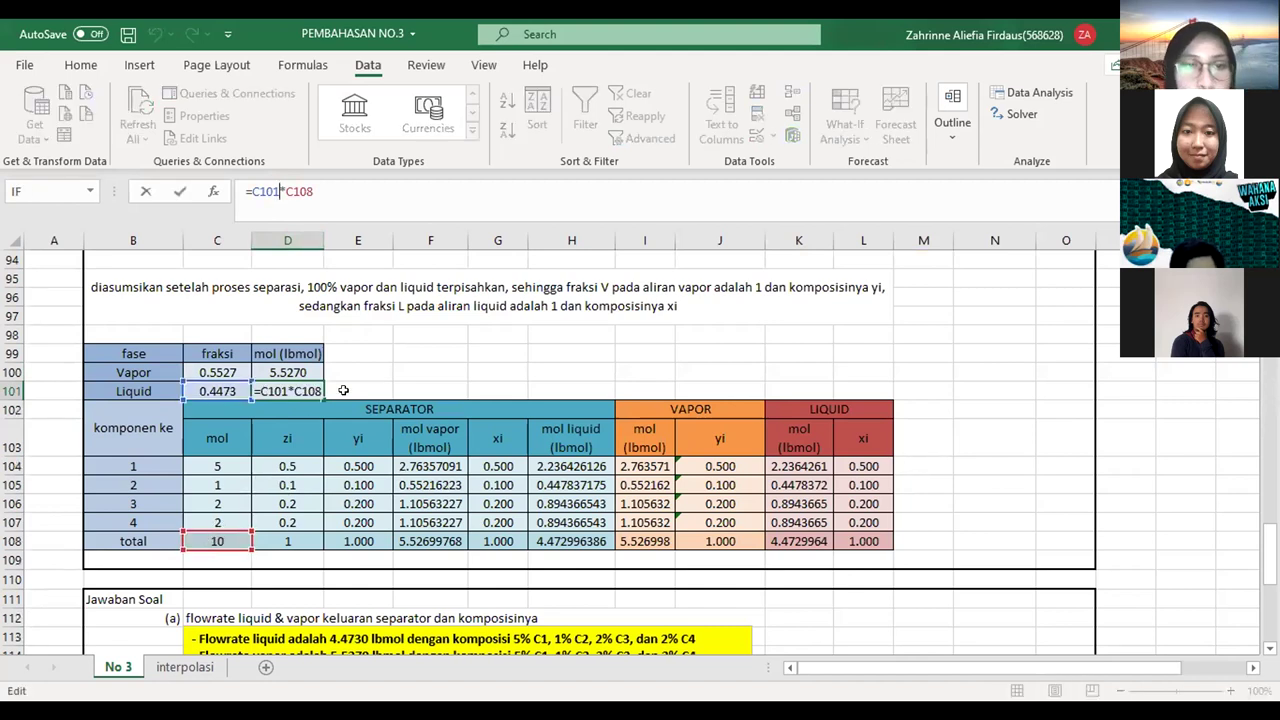
{"action": "left_click", "coordinate": [383, 362]}
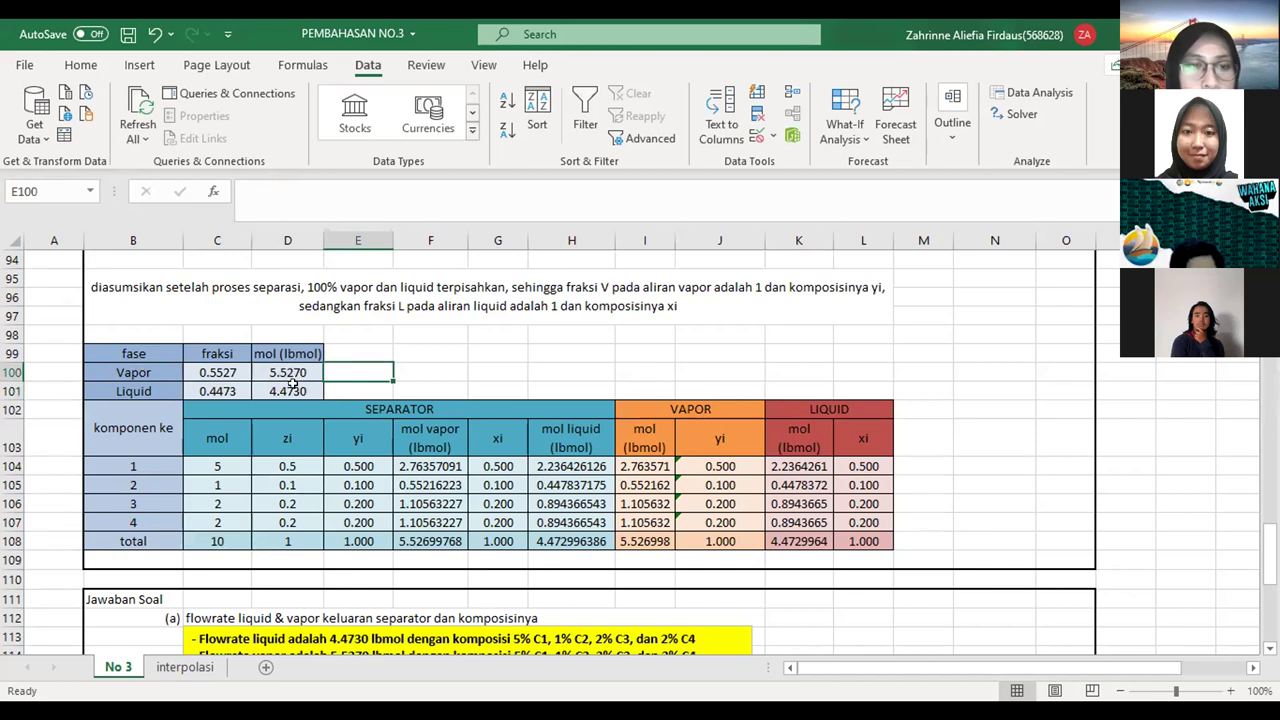
{"action": "left_click", "coordinate": [289, 390]}
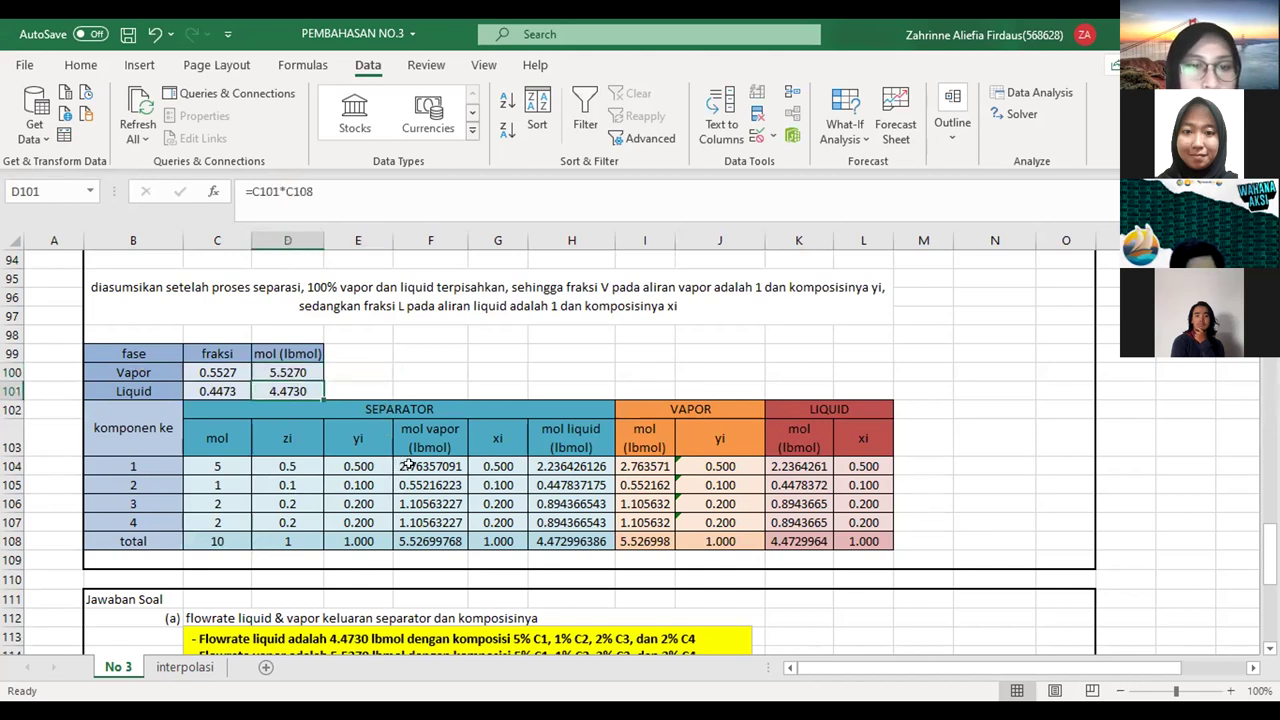
- Review the mol vapor cells F104:F106 and re-examine how F104 multiplies yi by the total vapor mol
{"action": "left_click", "coordinate": [410, 463]}
{"action": "left_click", "coordinate": [406, 484]}
{"action": "left_click", "coordinate": [410, 503]}
{"action": "left_click", "coordinate": [425, 466]}
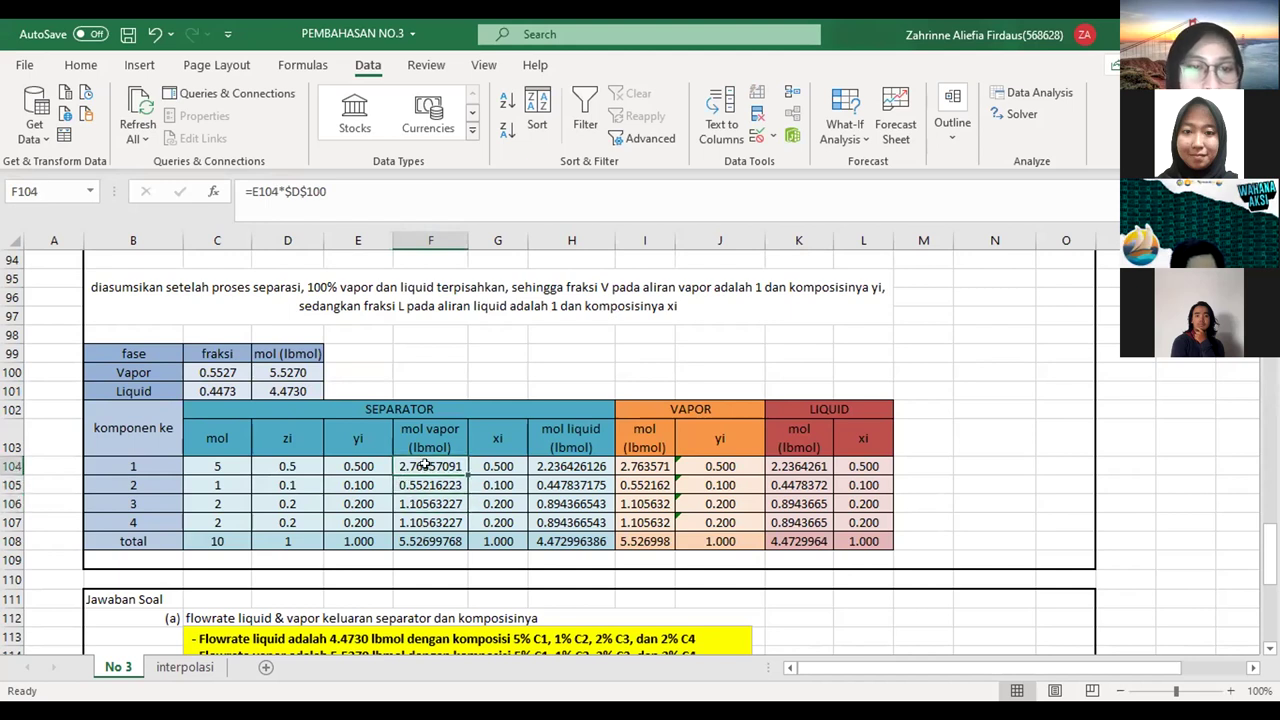
{"action": "left_click", "coordinate": [370, 462]}
{"action": "left_click", "coordinate": [432, 465]}
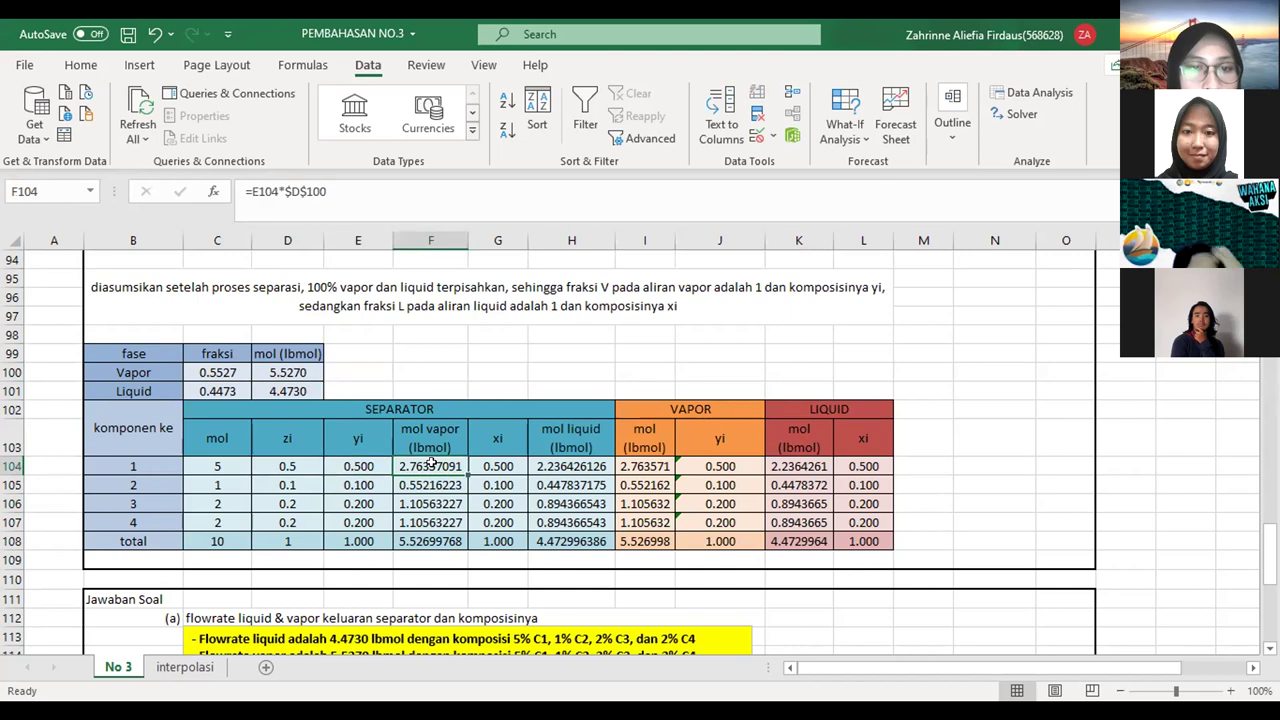
{"action": "key", "text": "F2"}
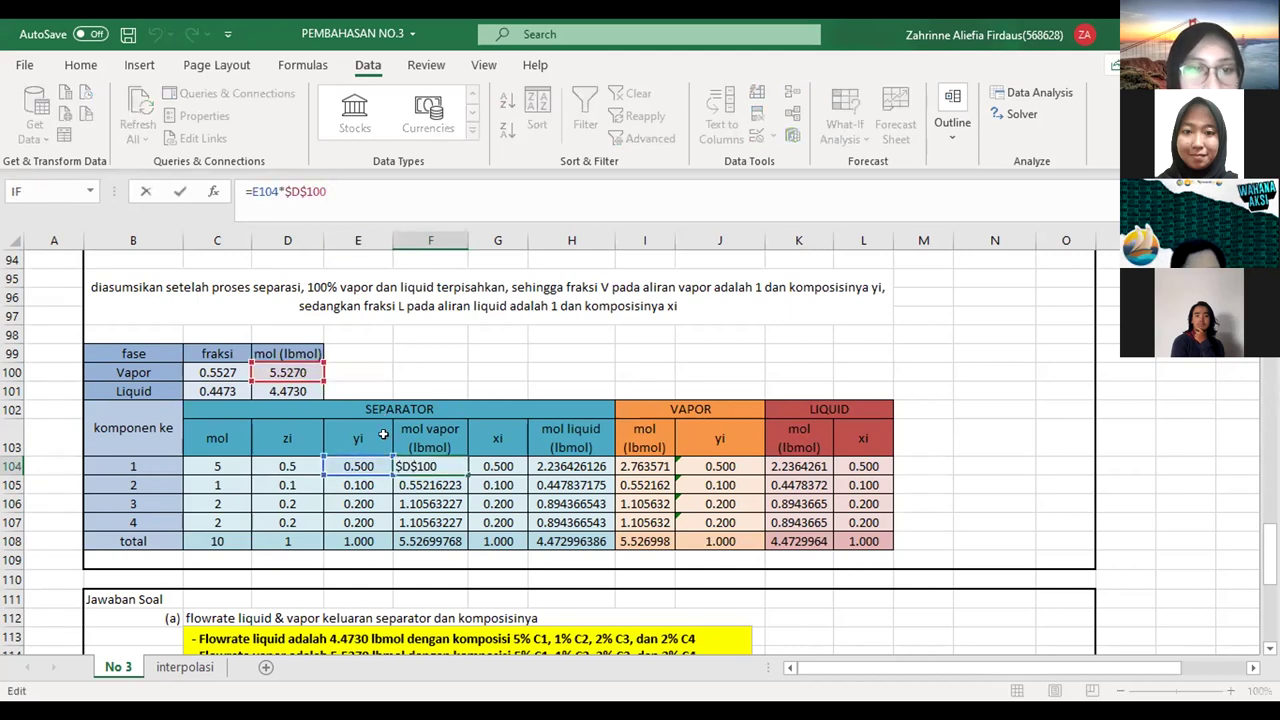
{"action": "key", "text": "ctrl+Return"}
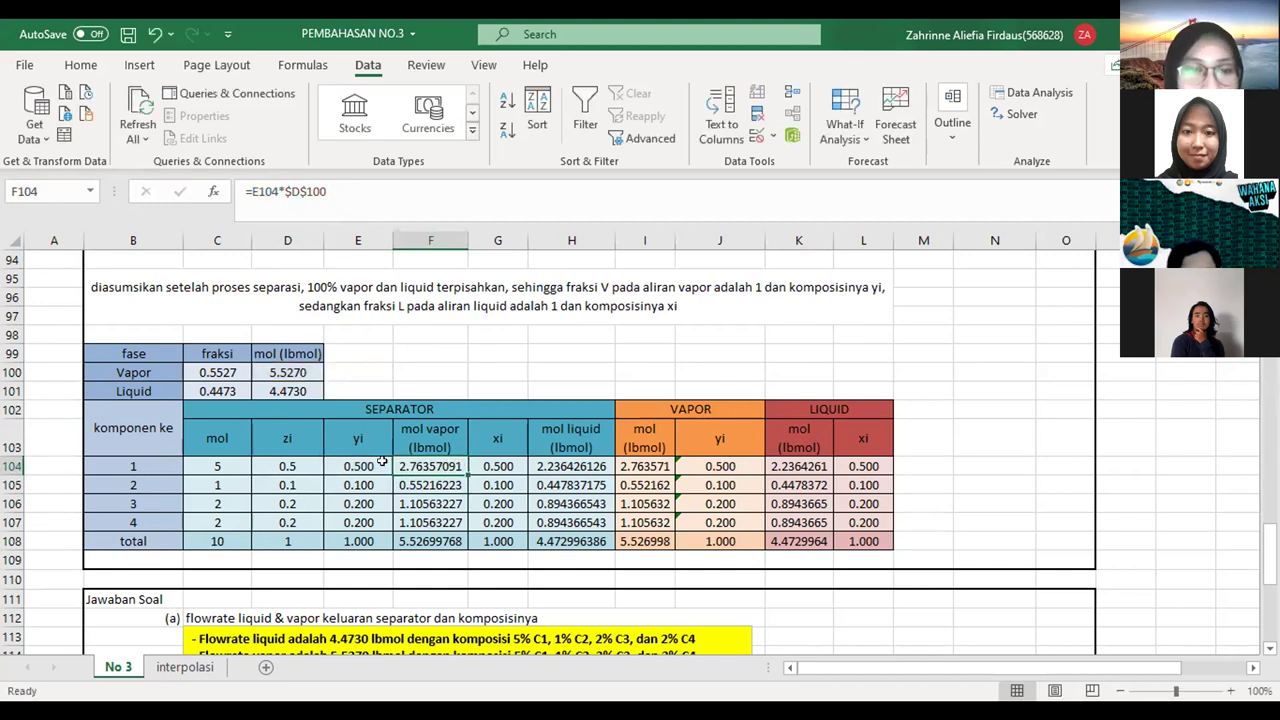
{"action": "left_click", "coordinate": [370, 191]}
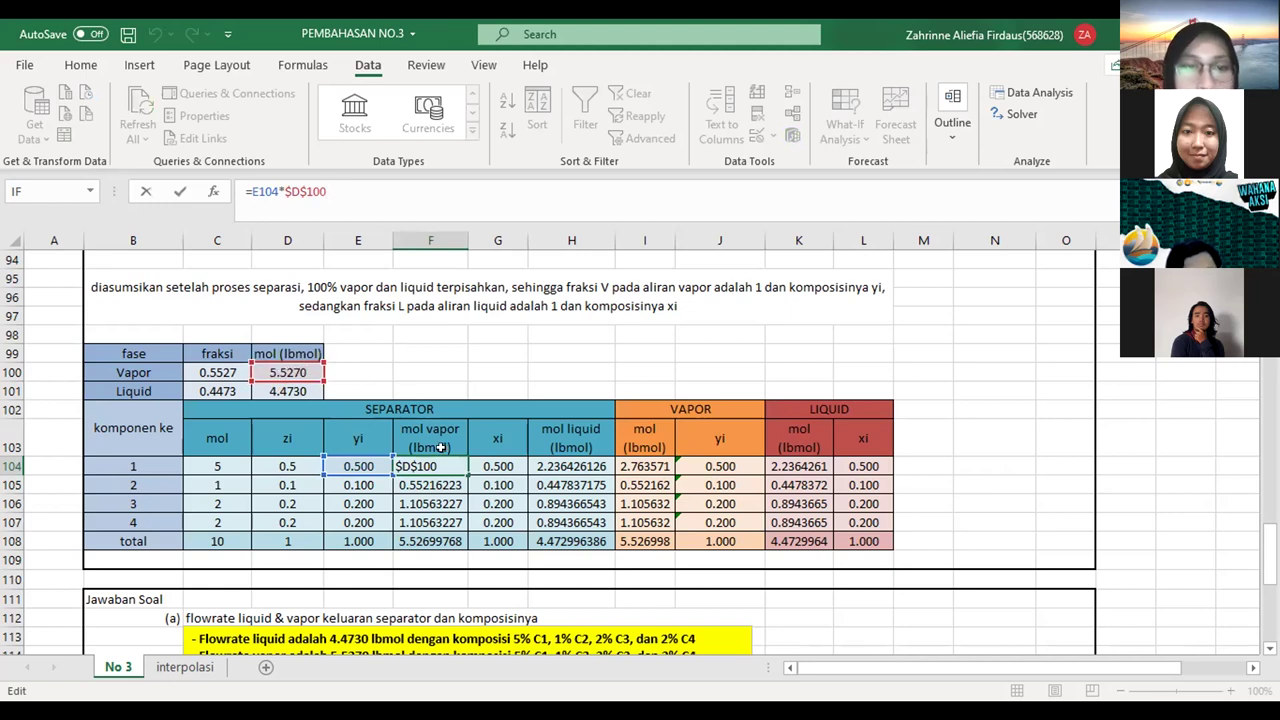
- Inspect the mol vapor formula of component 2 in F105 and compare the total in F108 with the vapor mol in D100
{"action": "key", "text": "Return"}
{"action": "left_click", "coordinate": [432, 209]}
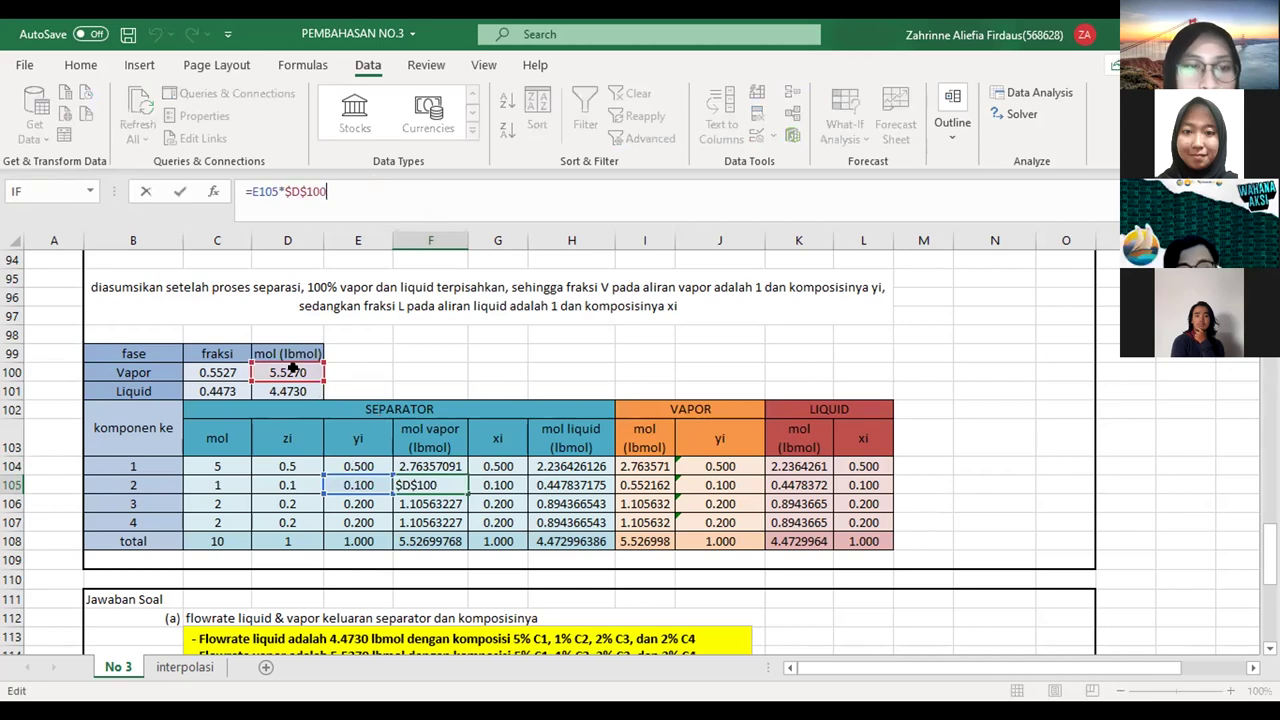
{"action": "key", "text": "Return"}
{"action": "key", "text": "Down"}
{"action": "key", "text": "Down"}
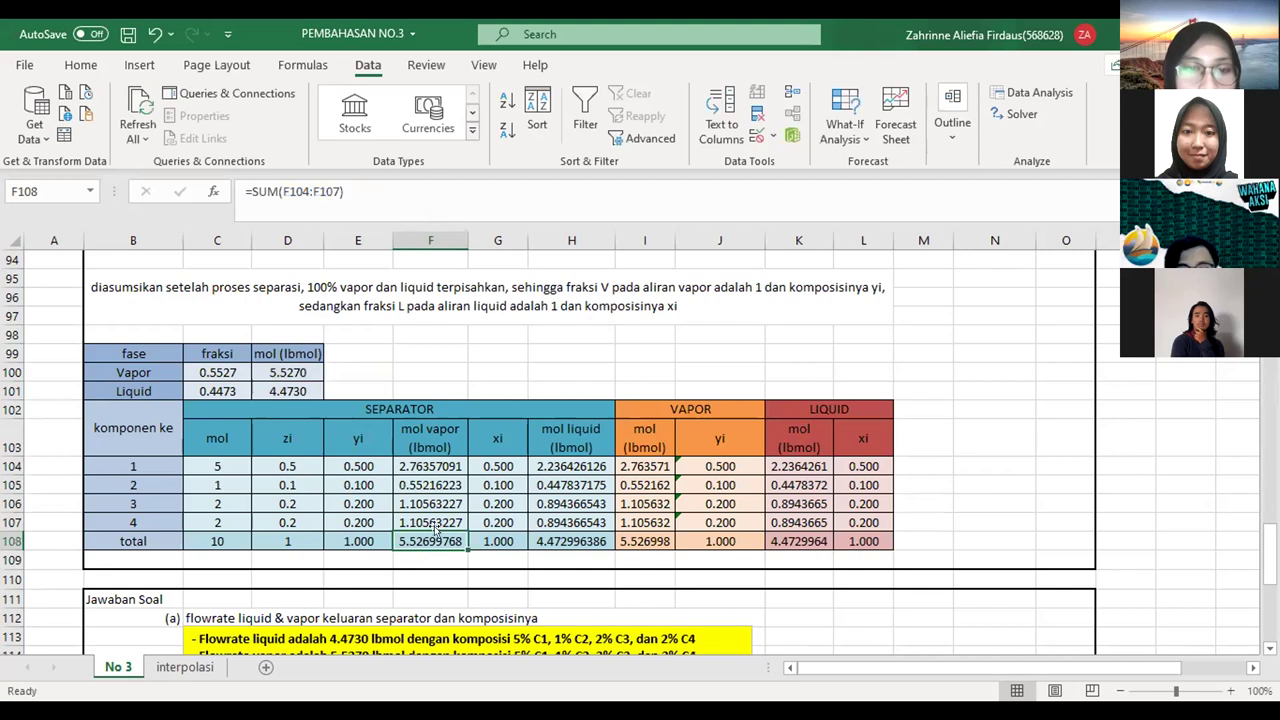
{"action": "left_click", "coordinate": [285, 371]}
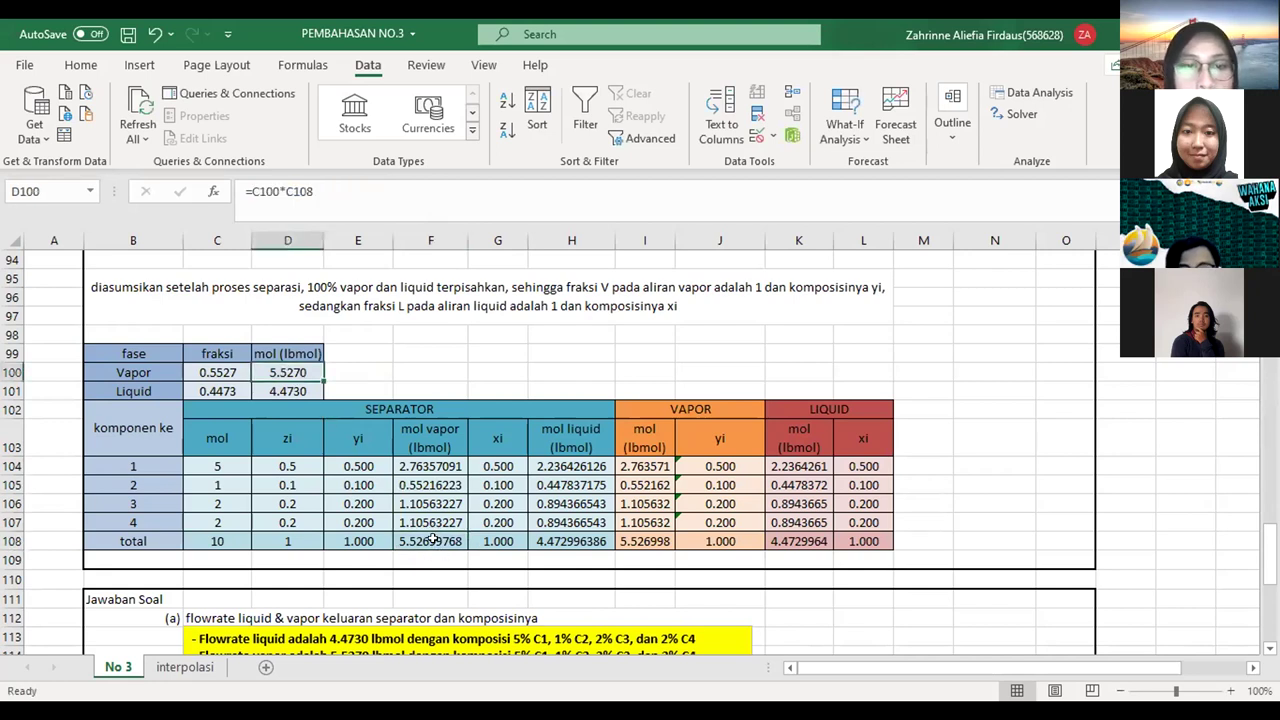
{"action": "left_click", "coordinate": [432, 540]}
- Inspect xi in G104 and the mol liquid formulas in H104 and H105, and check the total in H108 against the phase mol values
{"action": "left_click", "coordinate": [500, 465]}
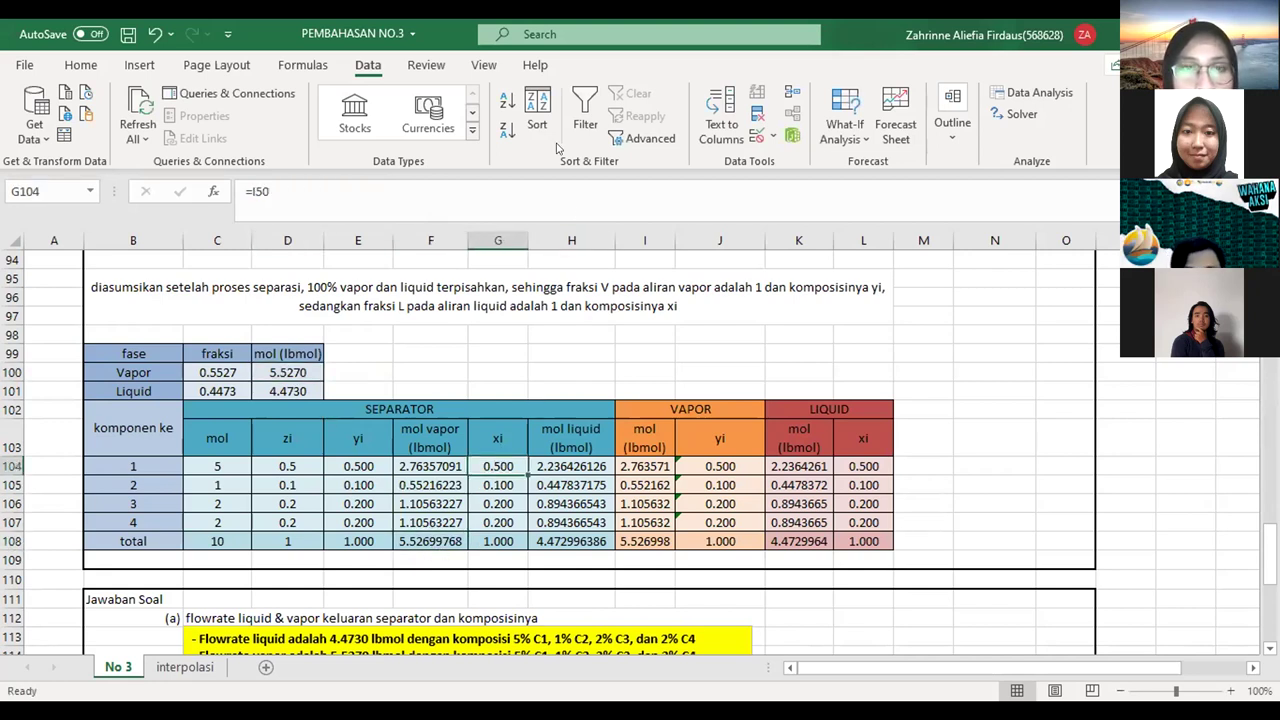
{"action": "left_click", "coordinate": [562, 465]}
{"action": "key", "text": "F2"}
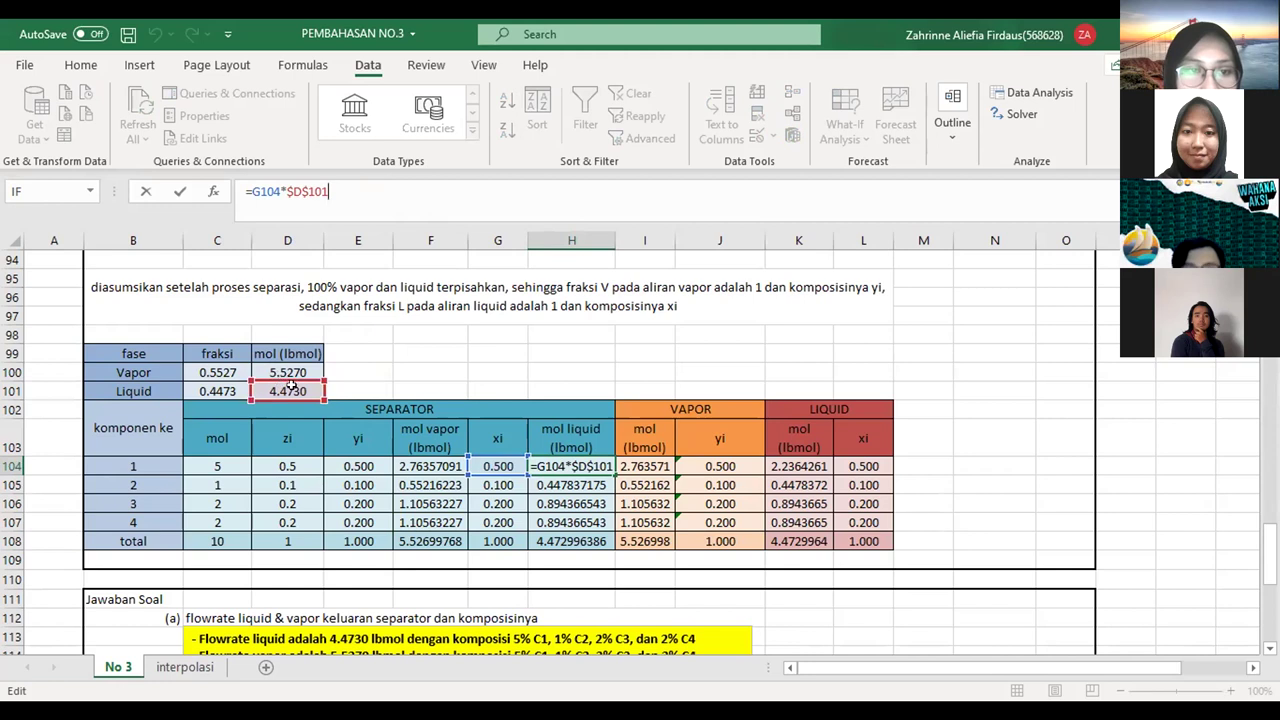
{"action": "key", "text": "Return"}
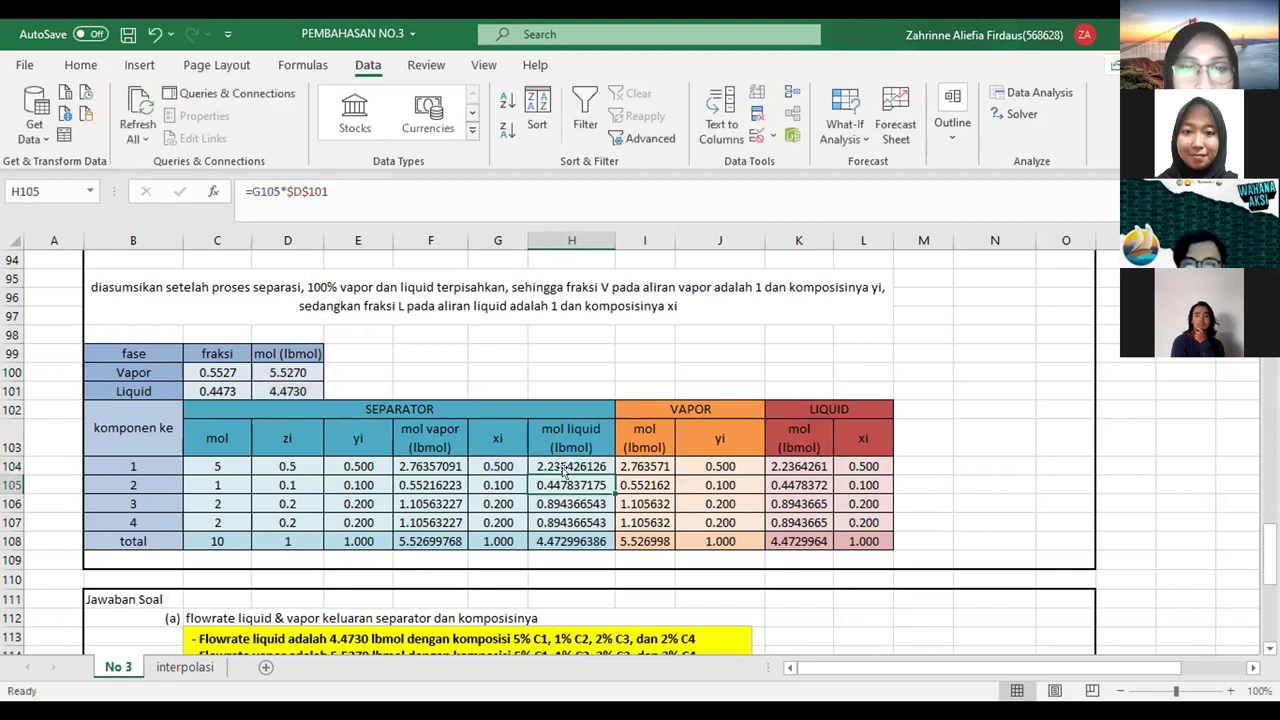
{"action": "left_click", "coordinate": [304, 191]}
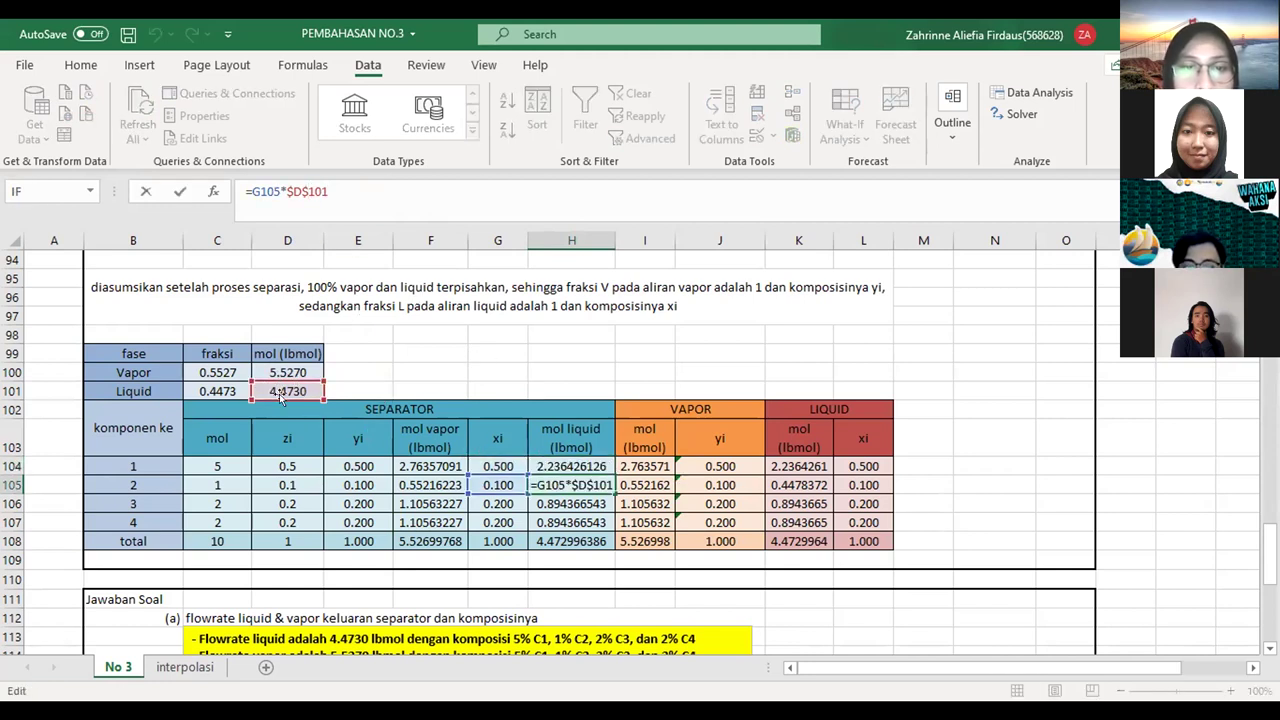
{"action": "key", "text": "Return"}
{"action": "key", "text": "Return"}
{"action": "key", "text": "Return"}
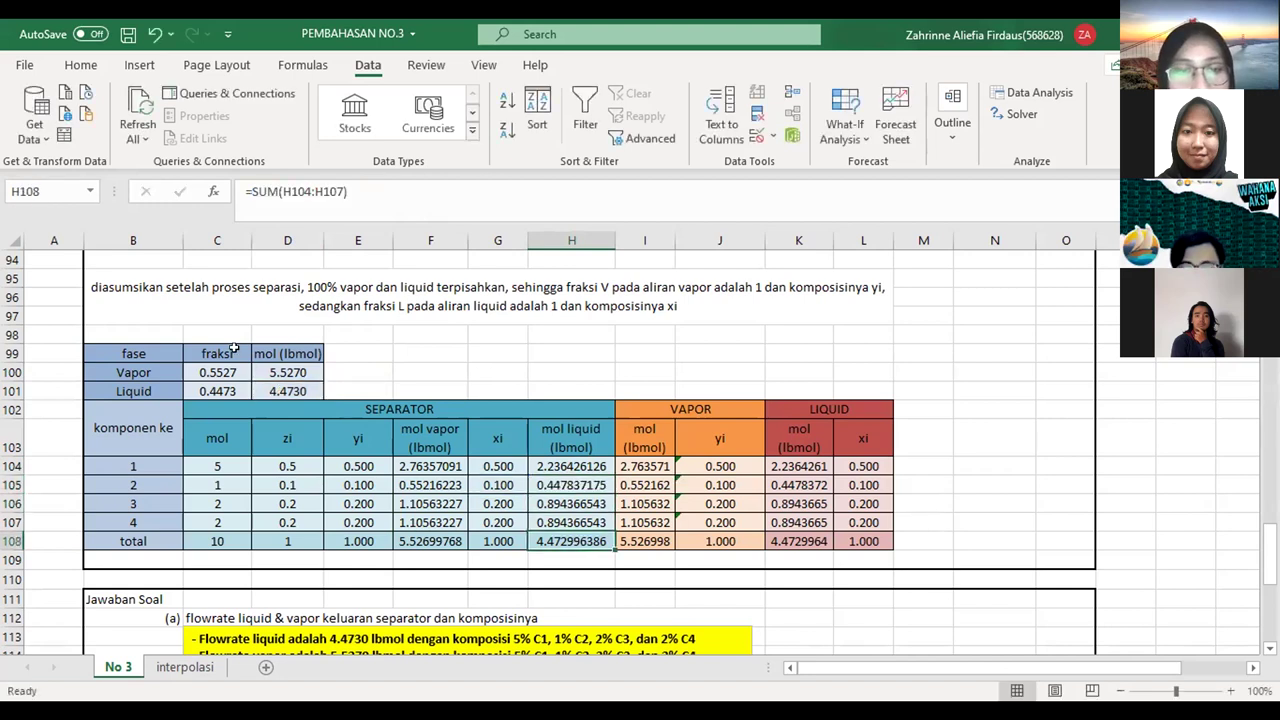
{"action": "left_click", "coordinate": [279, 377]}
{"action": "left_click", "coordinate": [516, 374]}
{"action": "key", "text": "Down"}
{"action": "key", "text": "Down"}
{"action": "key", "text": "Down"}
{"action": "key", "text": "Down"}
{"action": "key", "text": "Down"}
{"action": "key", "text": "Down"}
{"action": "key", "text": "Down"}
{"action": "key", "text": "Up"}
{"action": "key", "text": "Up"}
{"action": "key", "text": "Up"}
{"action": "key", "text": "Up"}
{"action": "key", "text": "Up"}
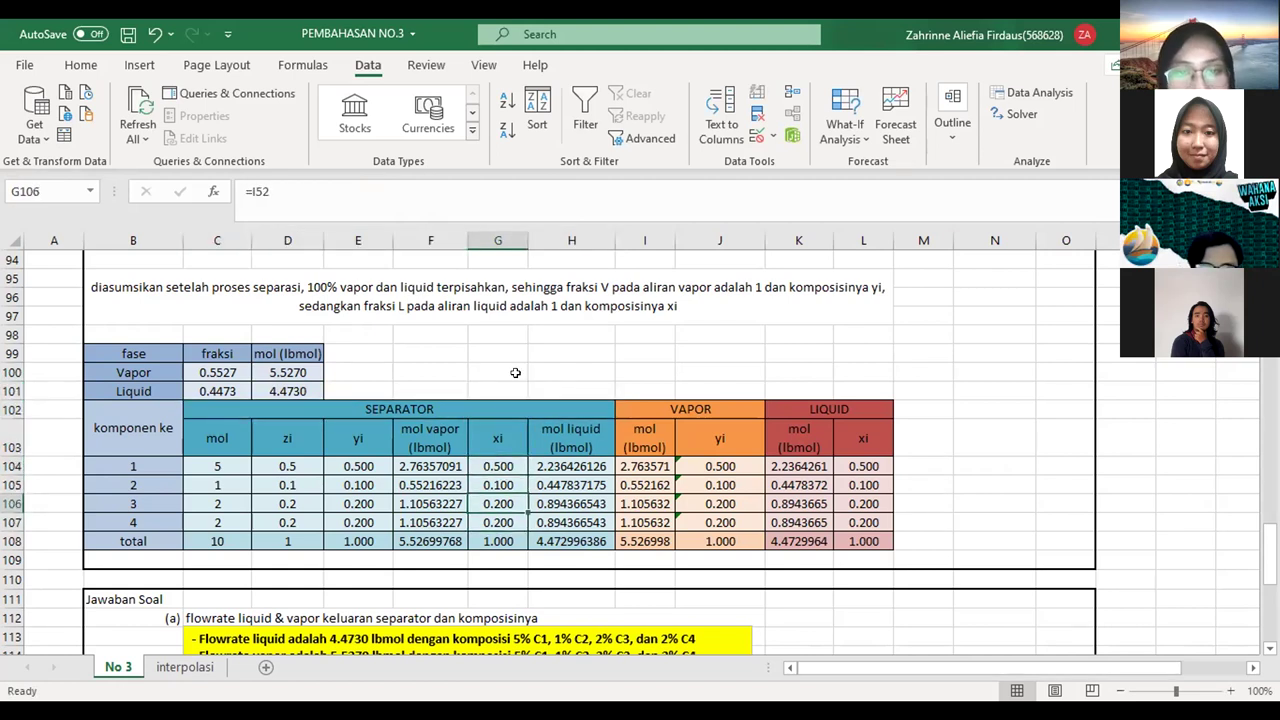
- Review the composition columns of the outlet streams: vapor yi in J103:J108 and liquid xi in L103:L108
{"action": "key", "text": "Right"}
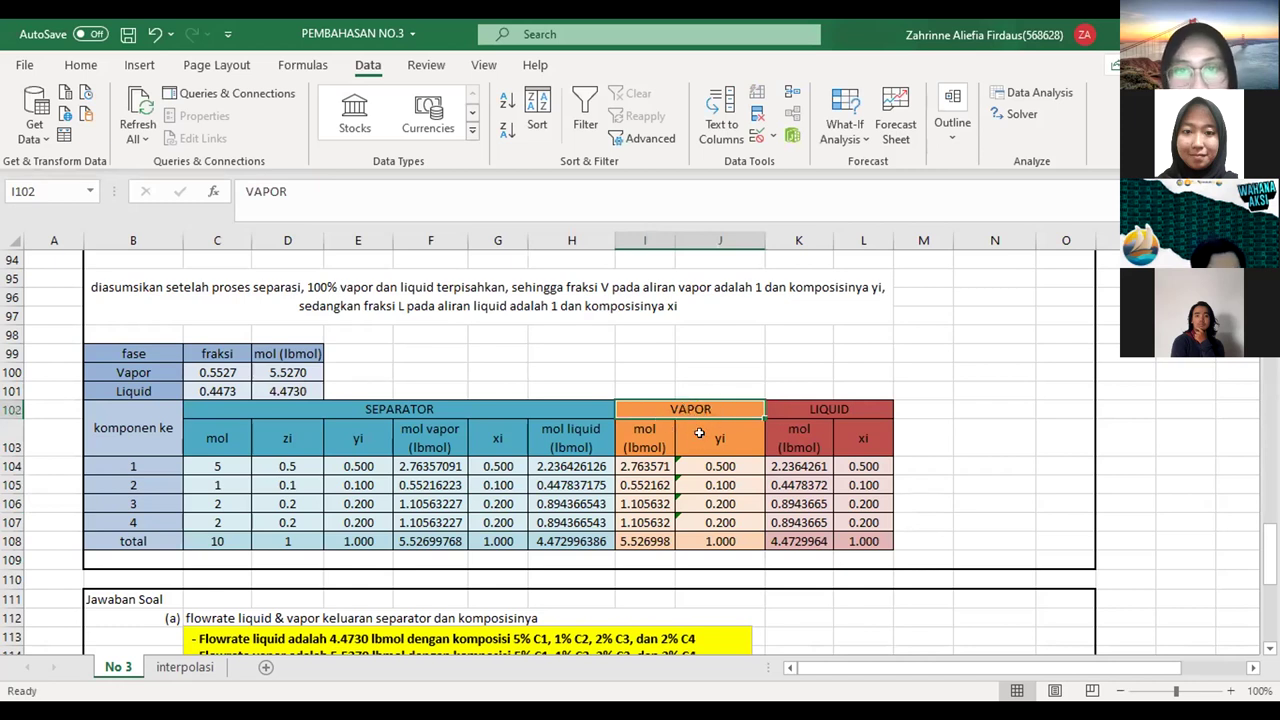
{"action": "left_click", "coordinate": [699, 432]}
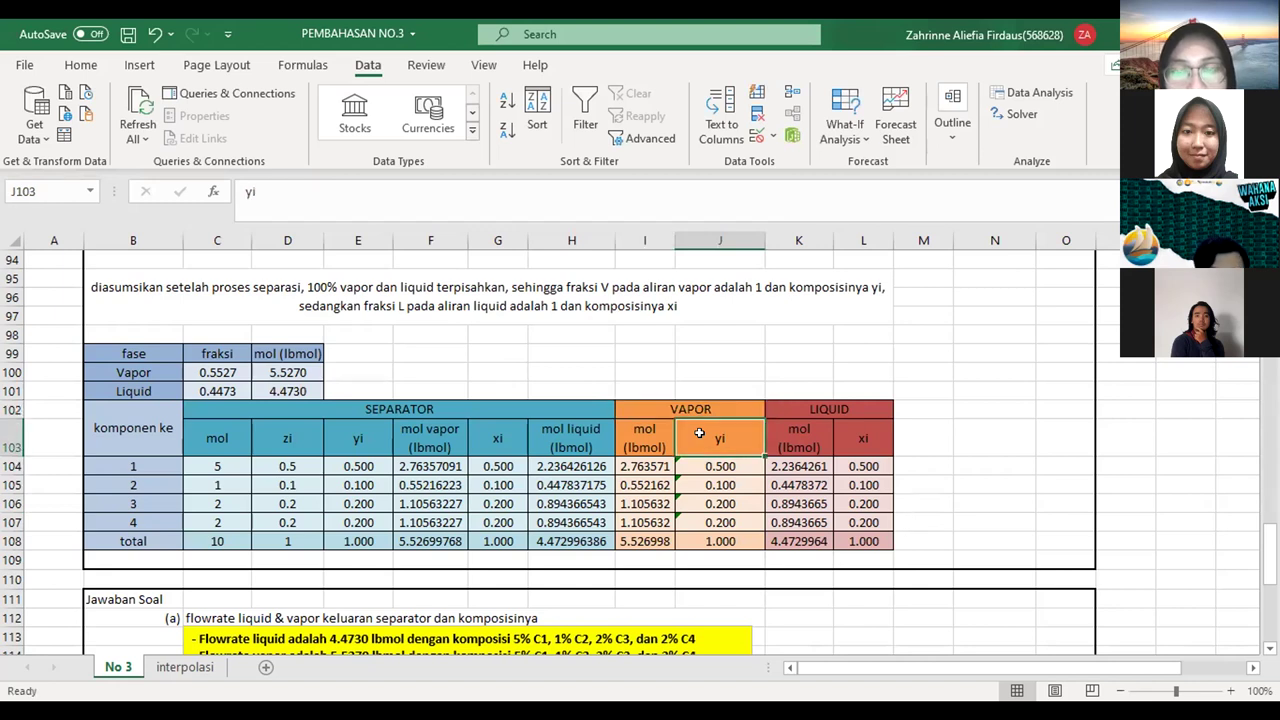
{"action": "left_click_drag", "start_coordinate": [732, 449], "coordinate": [720, 541]}
{"action": "left_click", "coordinate": [831, 409]}
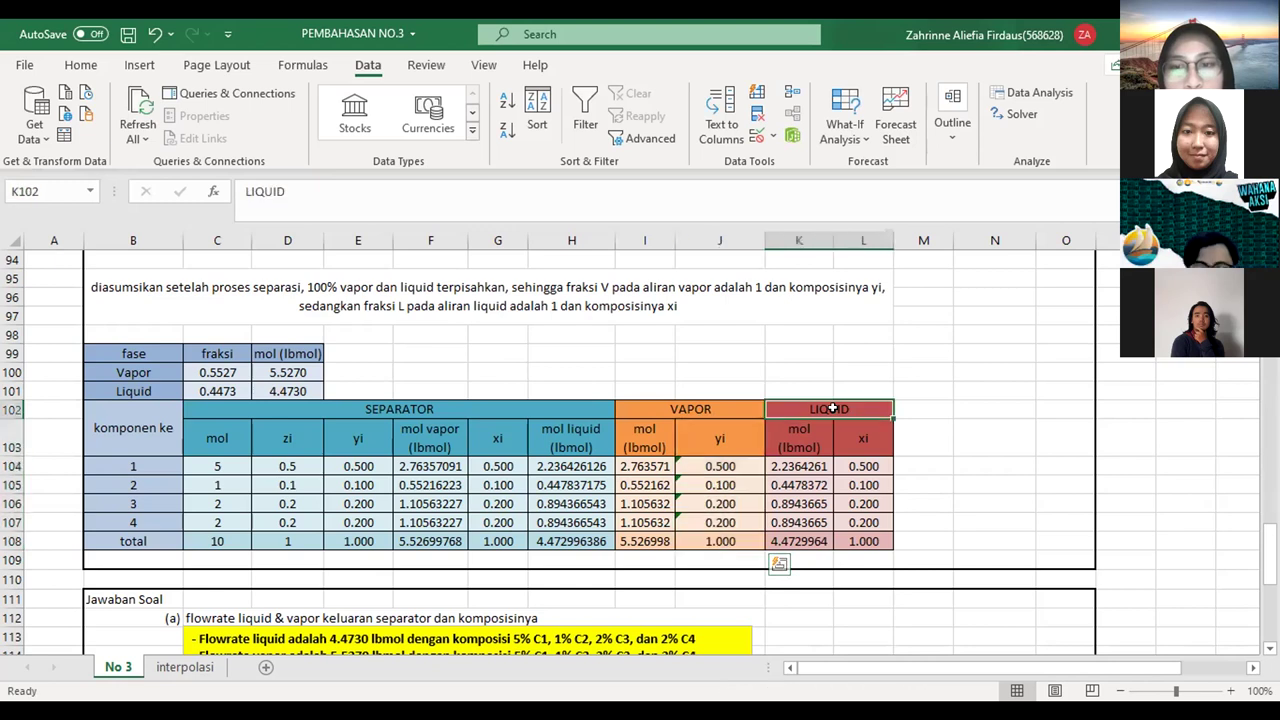
{"action": "left_click_drag", "start_coordinate": [847, 430], "coordinate": [851, 541]}
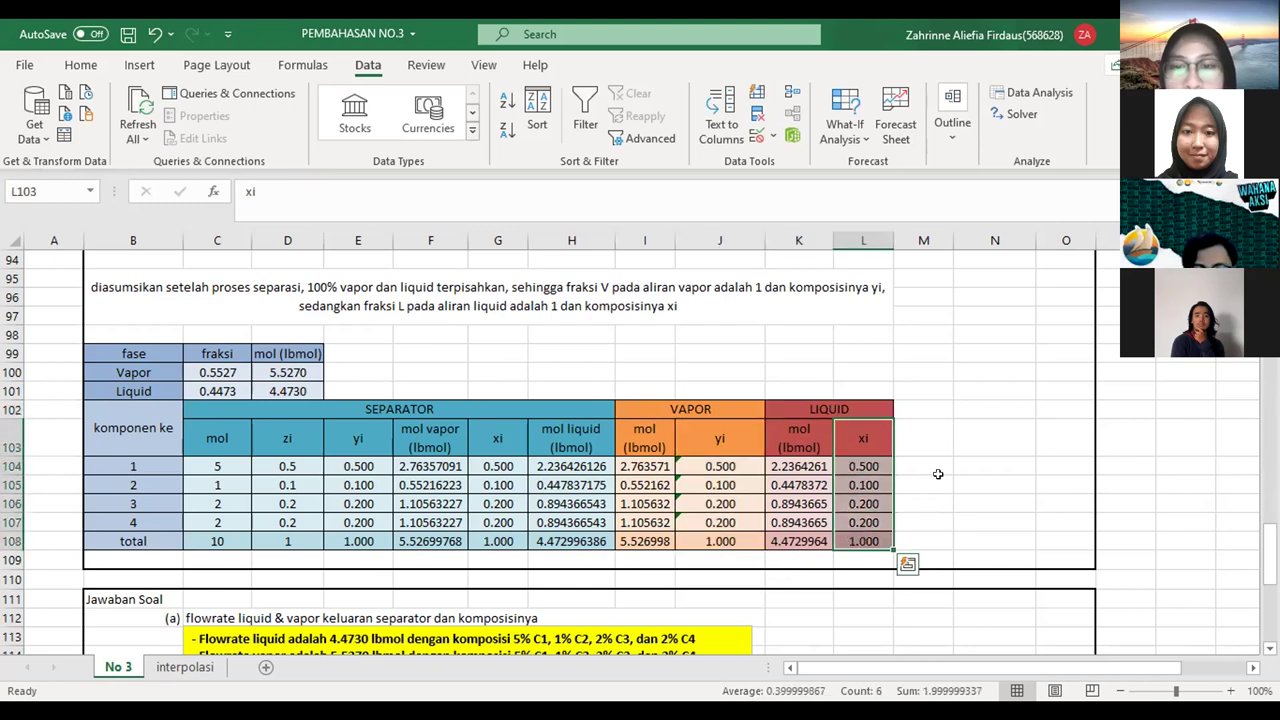
{"action": "left_click", "coordinate": [938, 474]}
- Inspect the vapor yi formula in J104 and the separator cell it references, going on through the yi cells below
{"action": "left_click", "coordinate": [719, 466]}
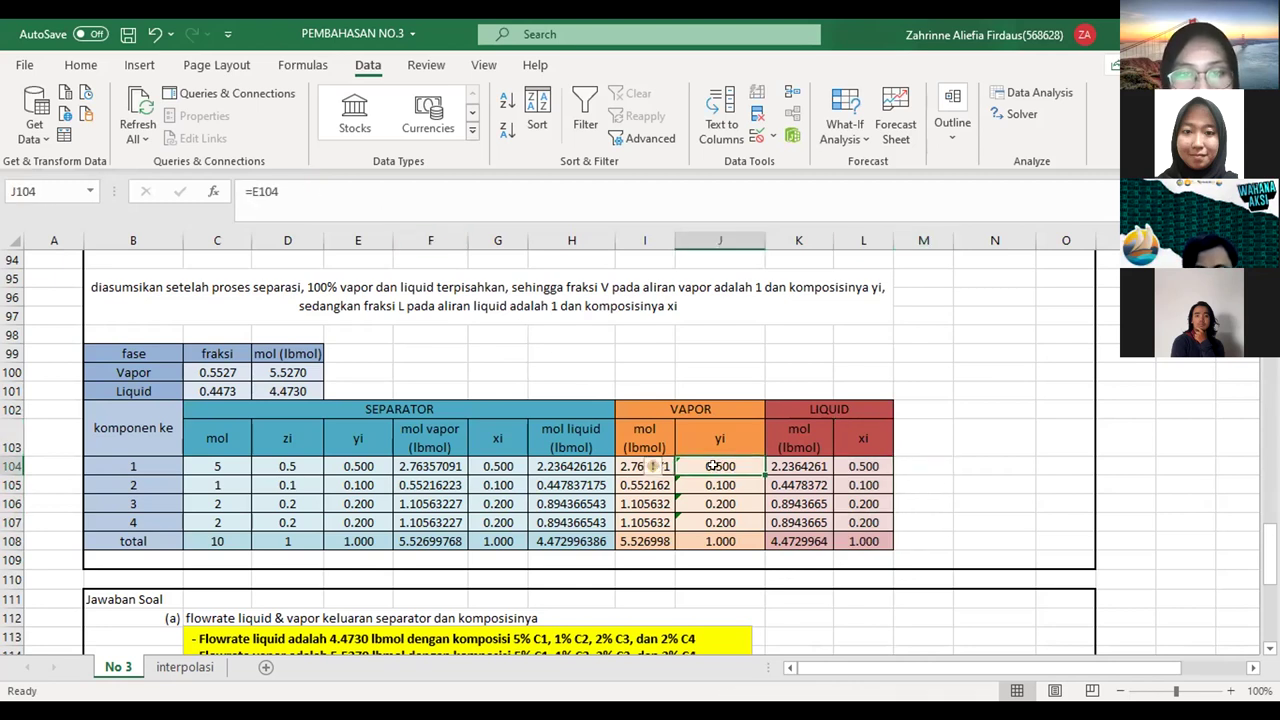
{"action": "key", "text": "F2"}
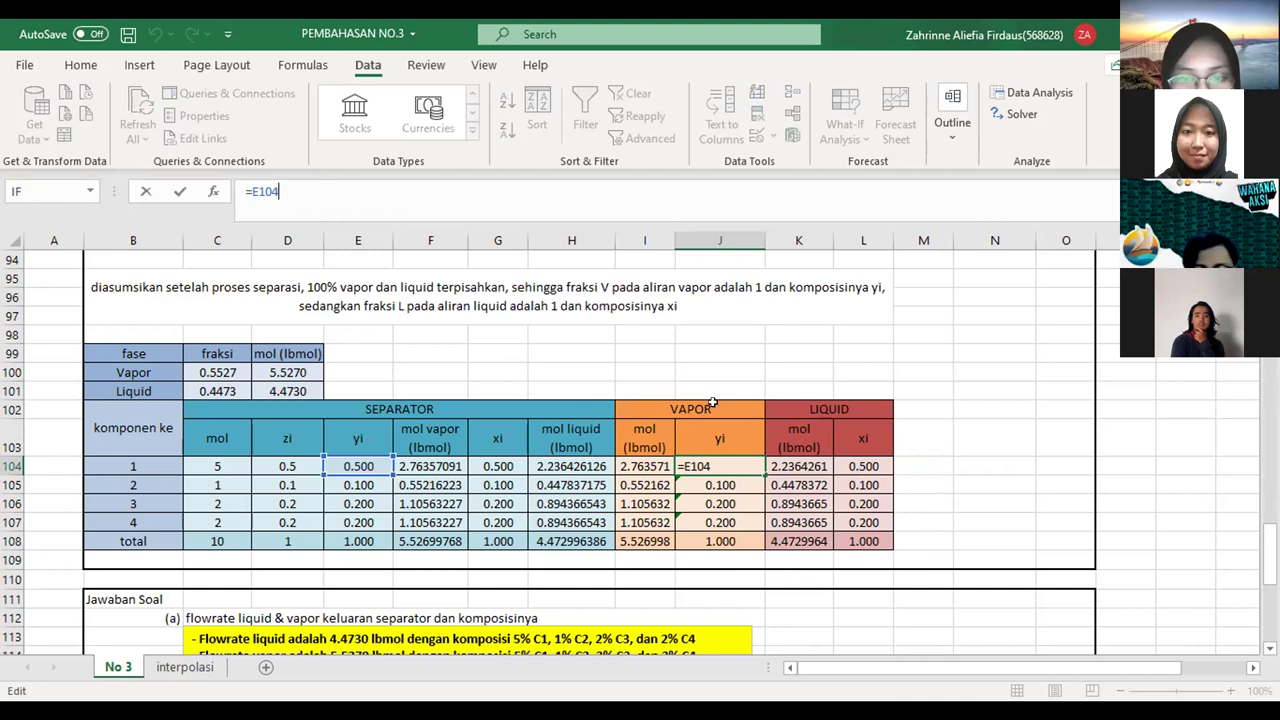
{"action": "key", "text": "Return"}
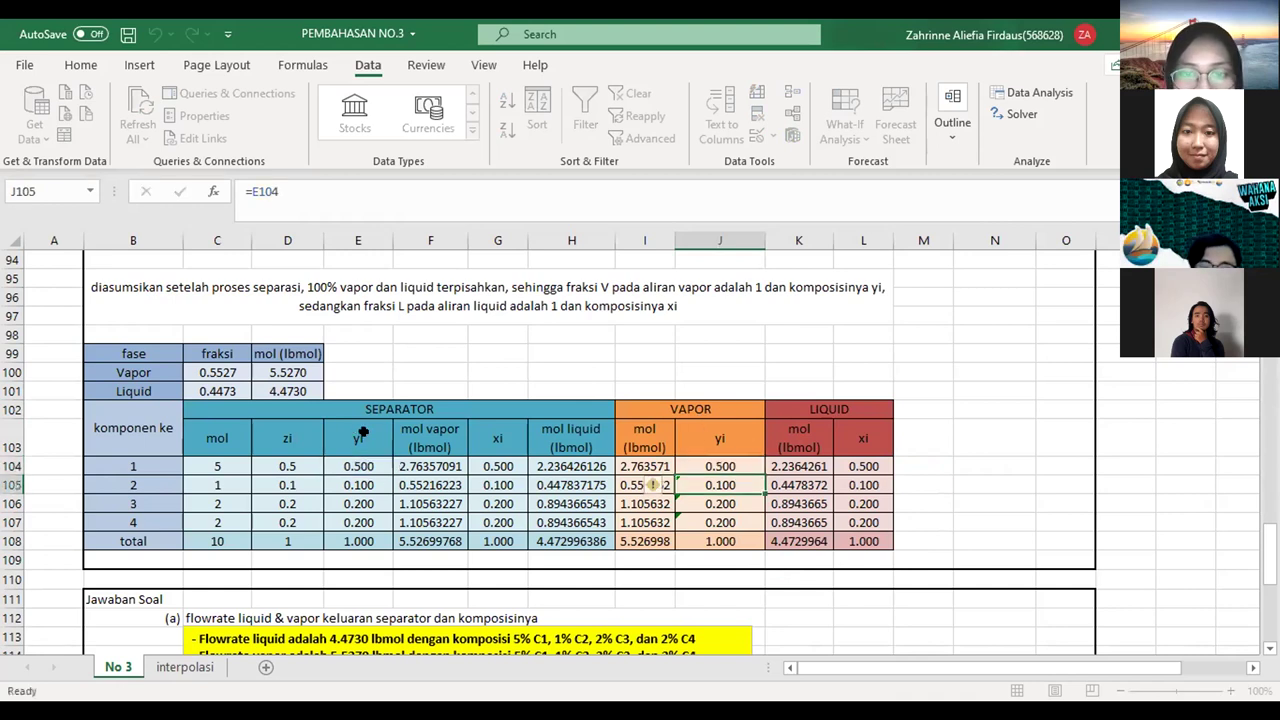
{"action": "key", "text": "Down"}
{"action": "key", "text": "Down"}
{"action": "key", "text": "Down"}
{"action": "key", "text": "Down"}
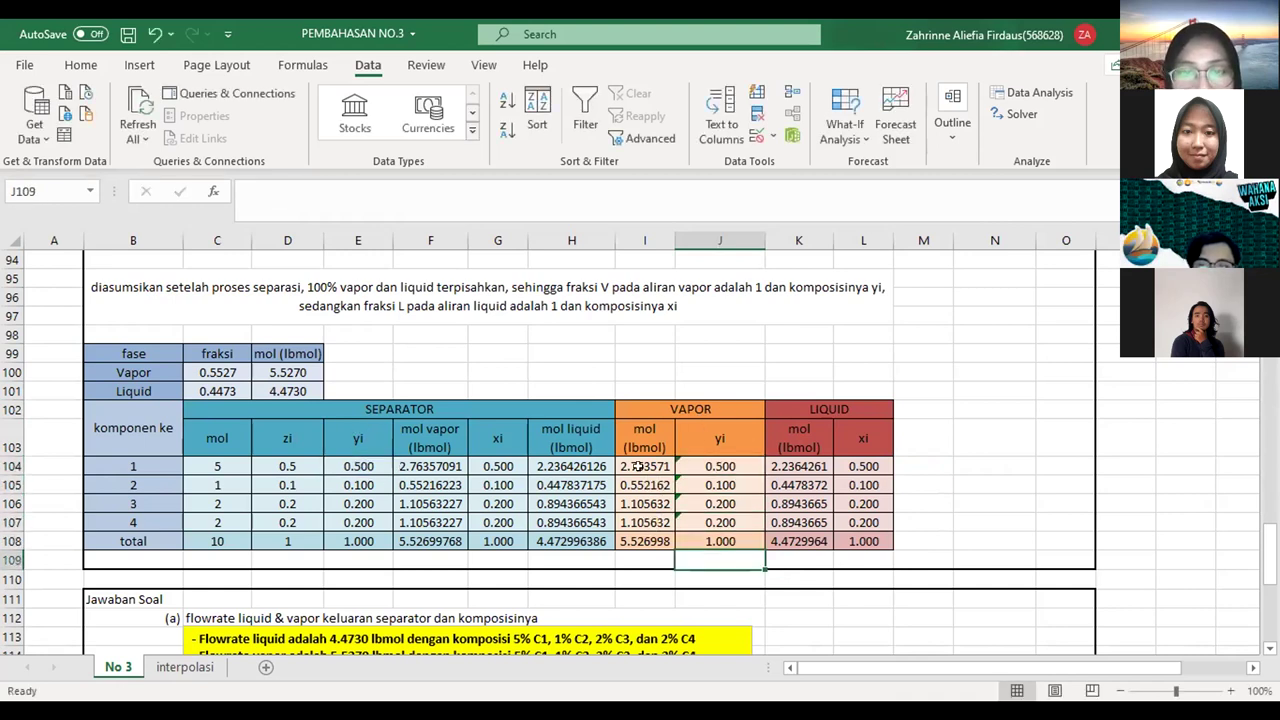
- Compare the vapor stream total mol in I108 with the separator total in F108, and check the liquid total in K108
{"action": "left_click", "coordinate": [648, 538]}
{"action": "left_click", "coordinate": [420, 540]}
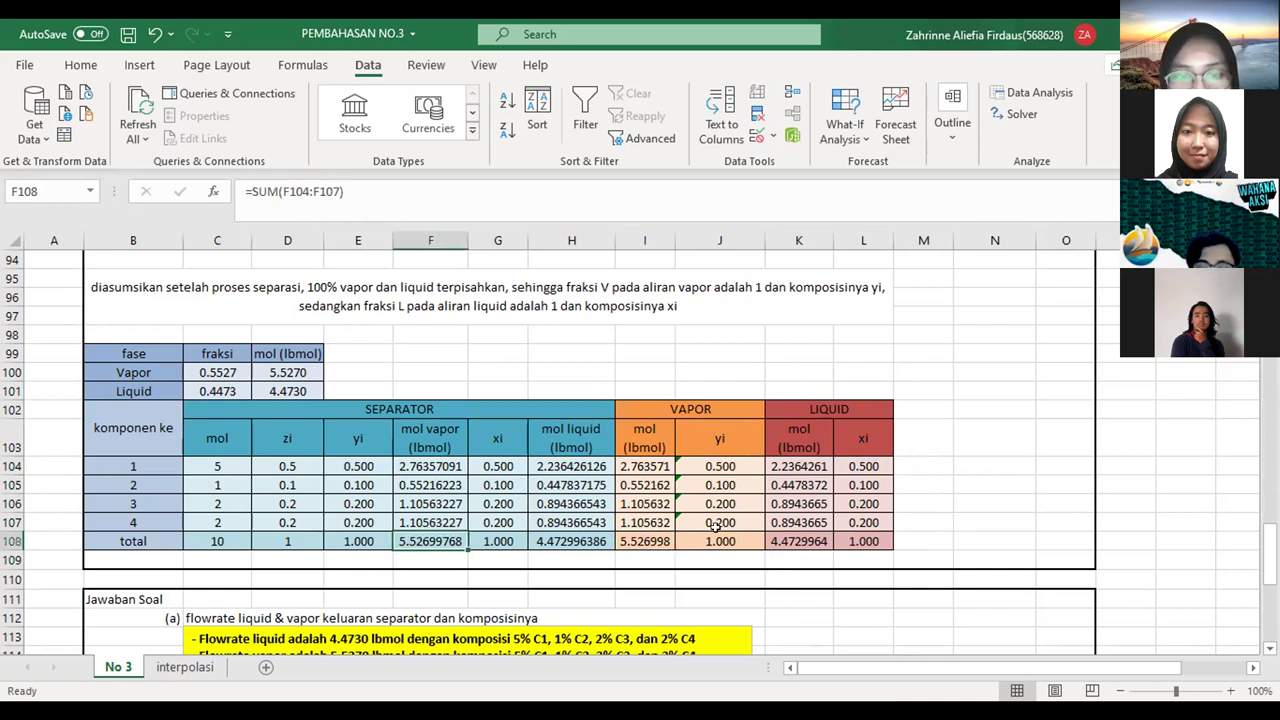
{"action": "left_click", "coordinate": [793, 537]}
{"action": "left_click", "coordinate": [960, 480]}
- Go to the Jawaban Soal section and read answer (a) on the separator's liquid and vapor flowrates and compositions
{"action": "key", "text": "Down"}
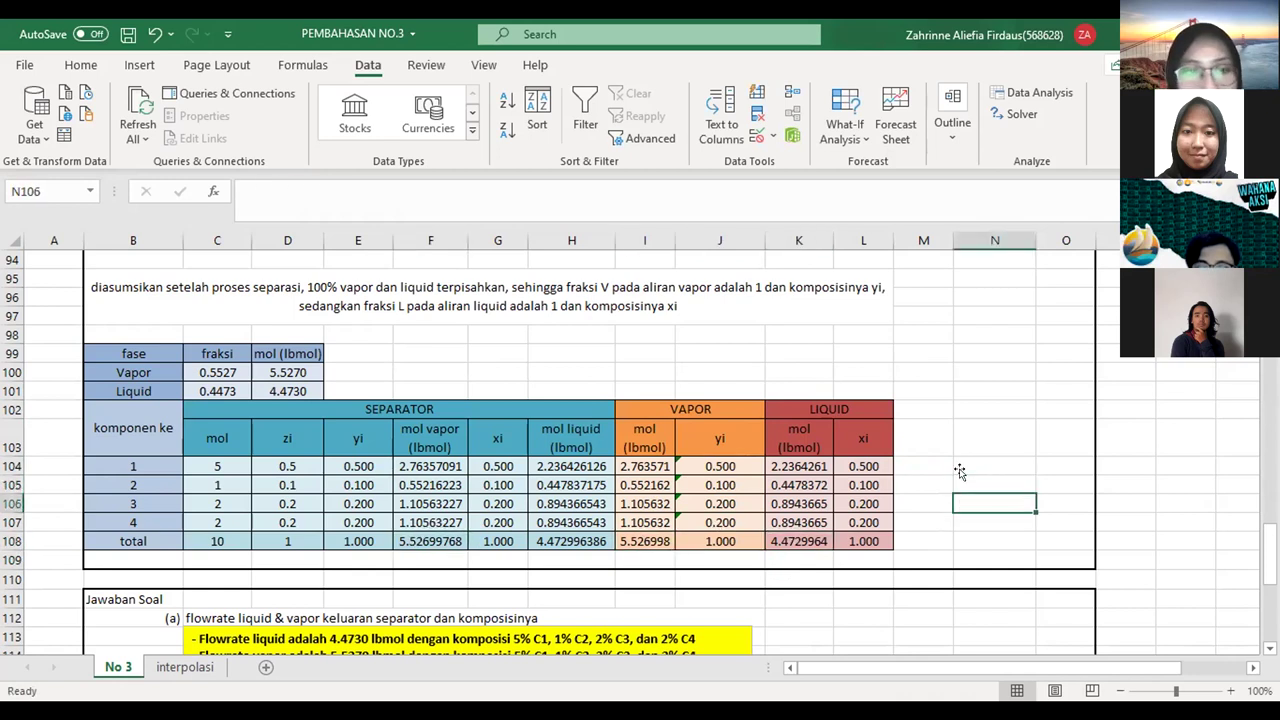
{"action": "key", "text": "Down"}
{"action": "key", "text": "Down"}
{"action": "key", "text": "Down"}
{"action": "key", "text": "Down"}
{"action": "key", "text": "Down"}
{"action": "key", "text": "Down"}
{"action": "key", "text": "Down"}
{"action": "key", "text": "Down"}
{"action": "key", "text": "Down"}
{"action": "key", "text": "Down"}
{"action": "key", "text": "Down"}
{"action": "key", "text": "Down"}
{"action": "key", "text": "Down"}
{"action": "key", "text": "Left"}
{"action": "key", "text": "Left"}
{"action": "key", "text": "Left"}
{"action": "key", "text": "Left"}
{"action": "key", "text": "Left"}
{"action": "key", "text": "Left"}
{"action": "key", "text": "Left"}
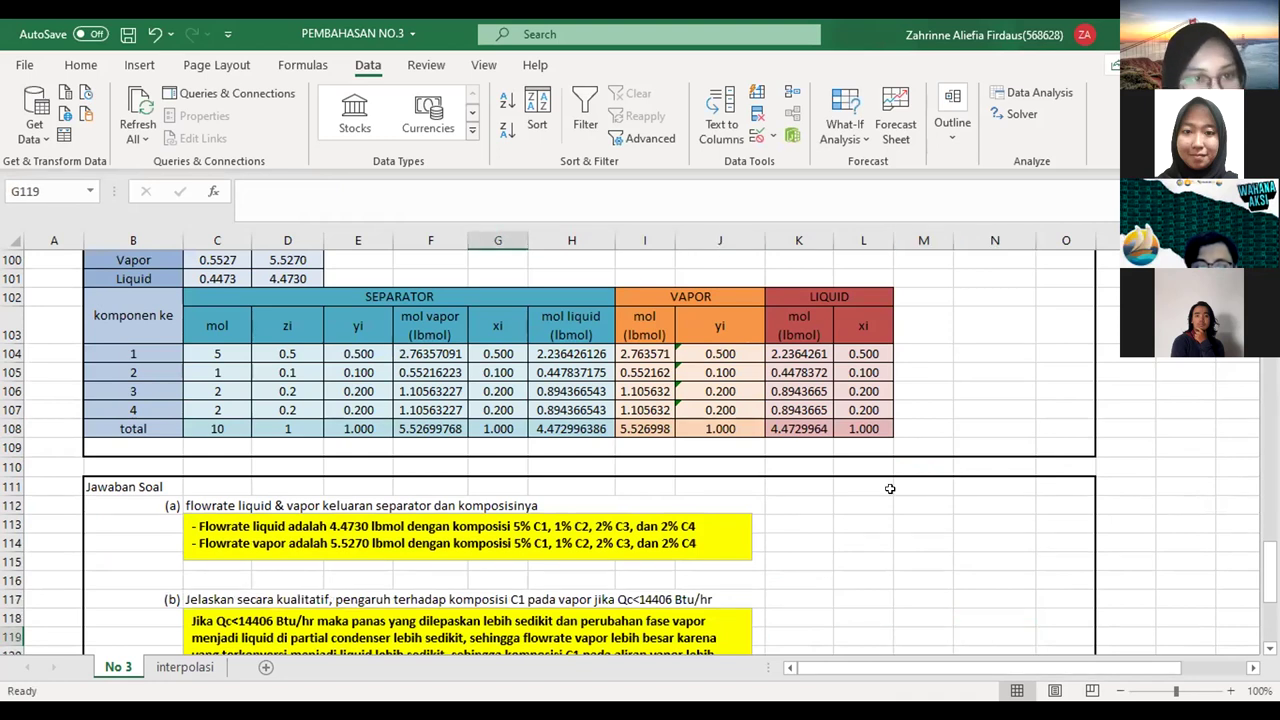
{"action": "left_click", "coordinate": [95, 519]}
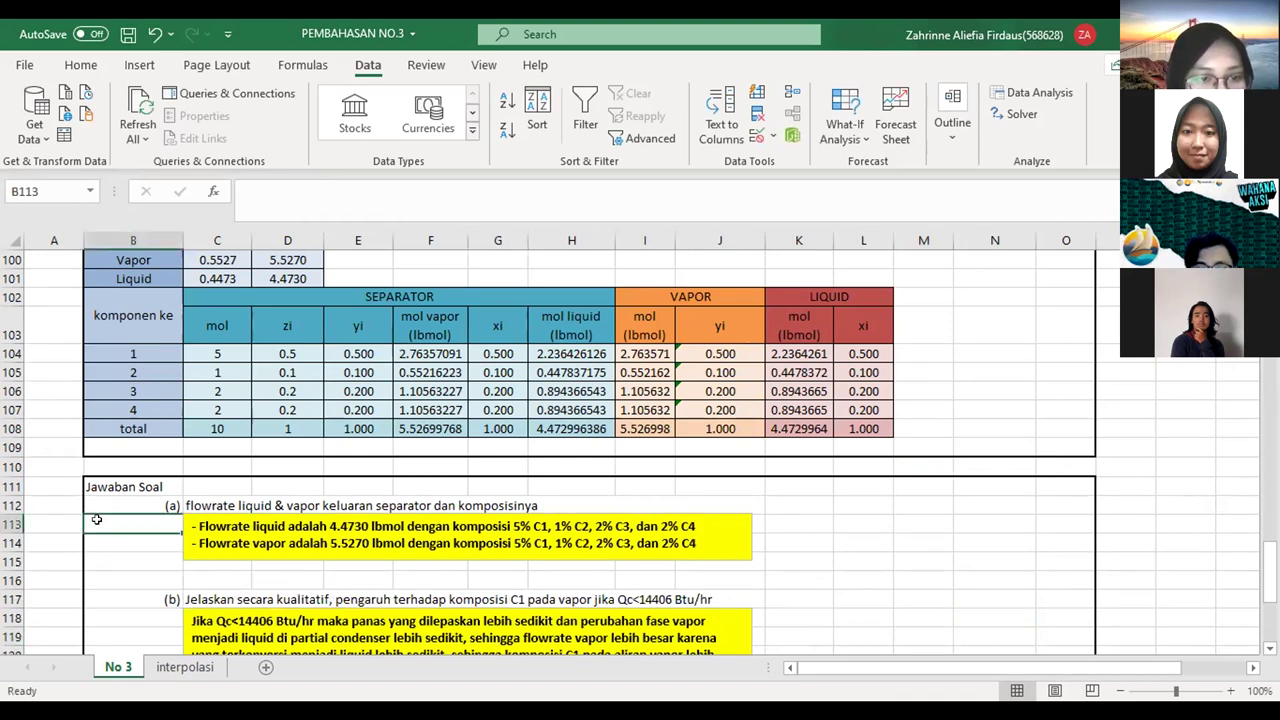
{"action": "left_click", "coordinate": [159, 499]}
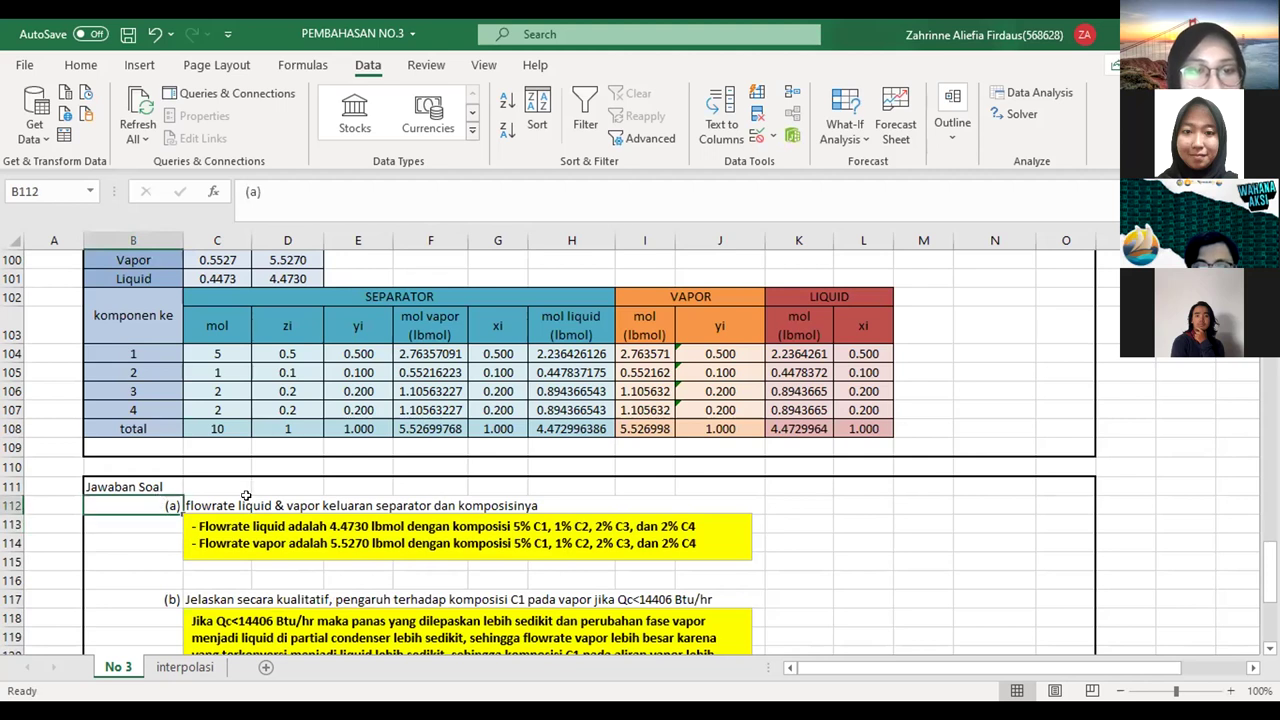
{"action": "left_click", "coordinate": [246, 498]}
{"action": "left_click", "coordinate": [801, 518]}
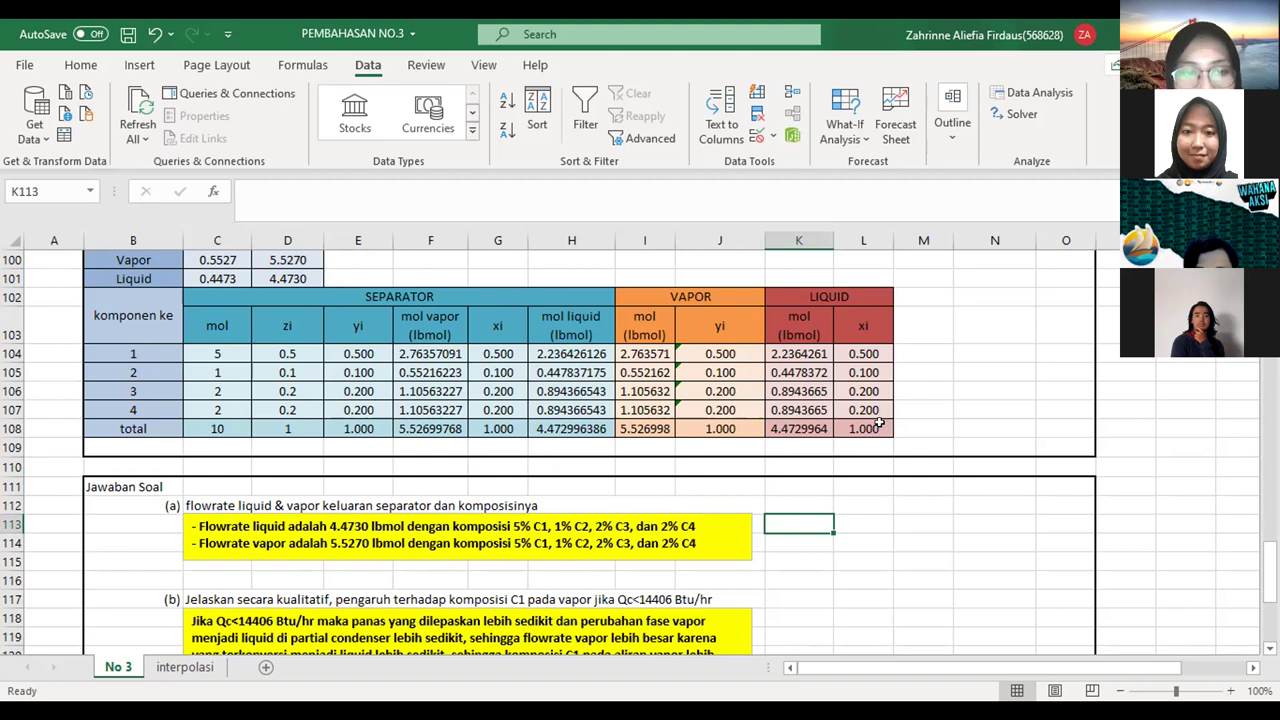
- Check the liquid flowrate total in K108 and the liquid xi values in L104:L107 against answer (a)
{"action": "left_click", "coordinate": [805, 429]}
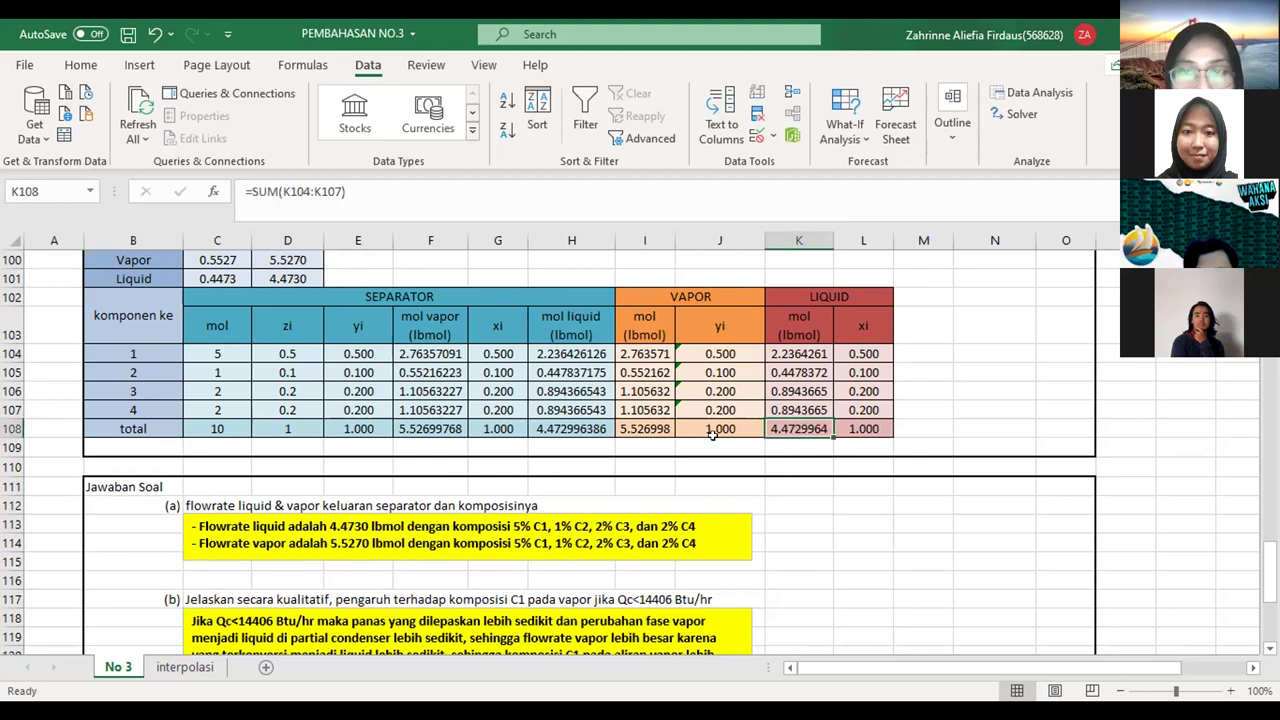
{"action": "left_click", "coordinate": [851, 351]}
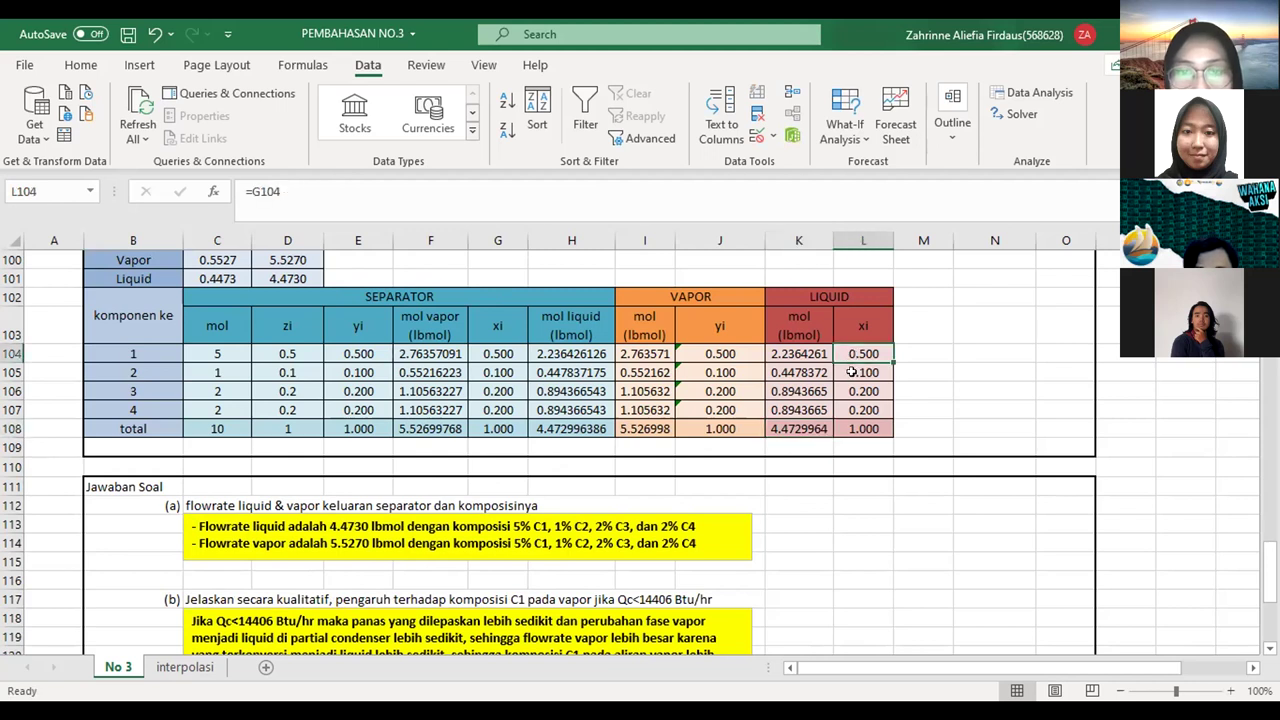
{"action": "left_click", "coordinate": [851, 372]}
{"action": "left_click", "coordinate": [851, 391]}
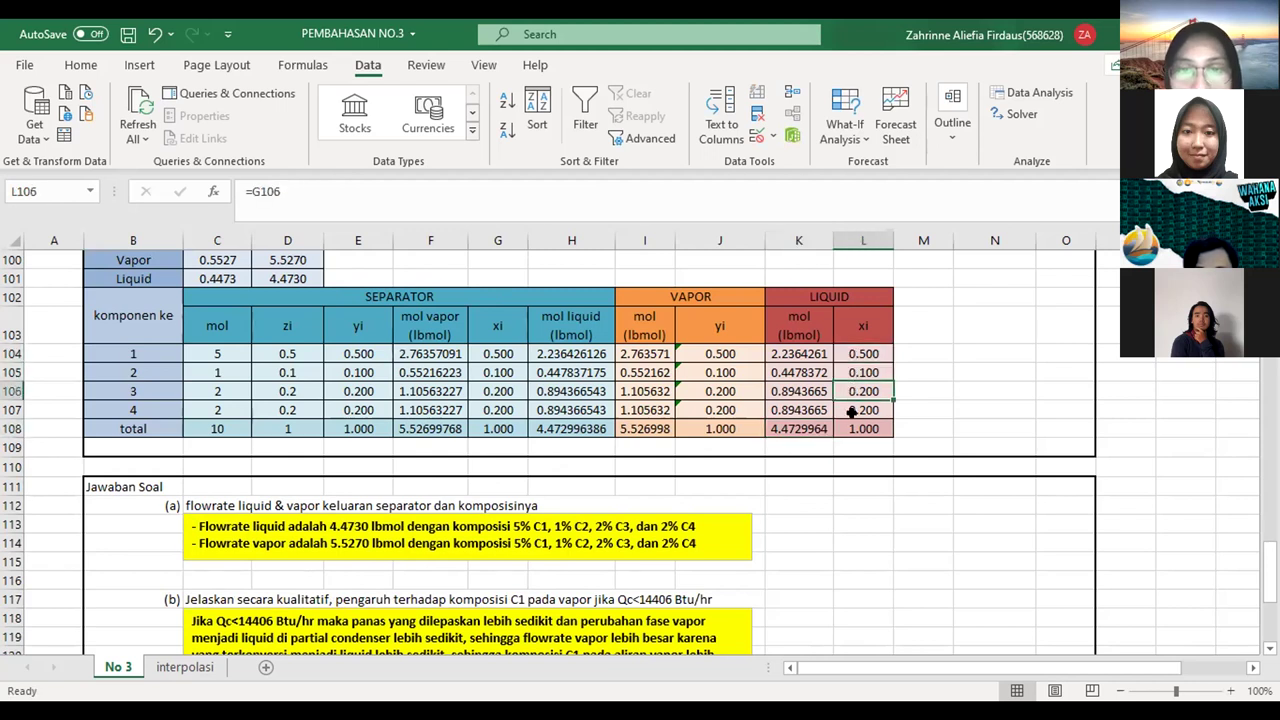
{"action": "left_click", "coordinate": [851, 411]}
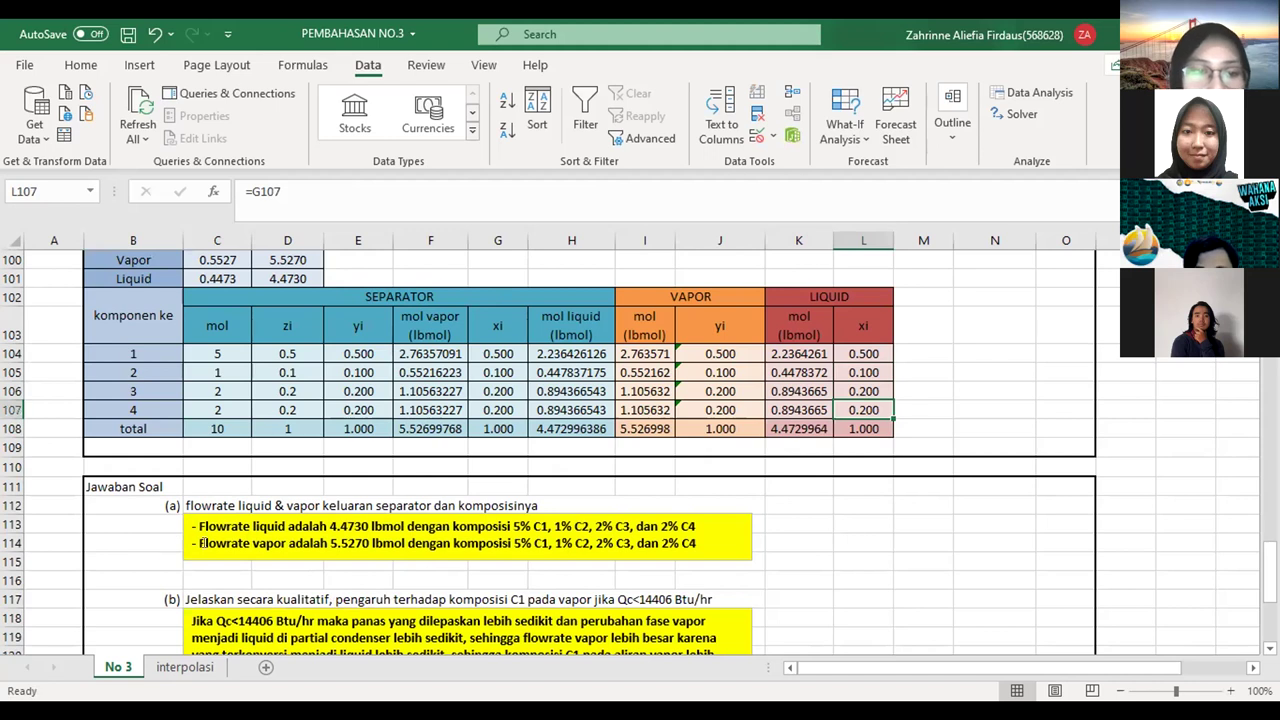
- Check the vapor flowrate total in I108 and the vapor yi values from J104 down against answer (a)
{"action": "left_click", "coordinate": [651, 423]}
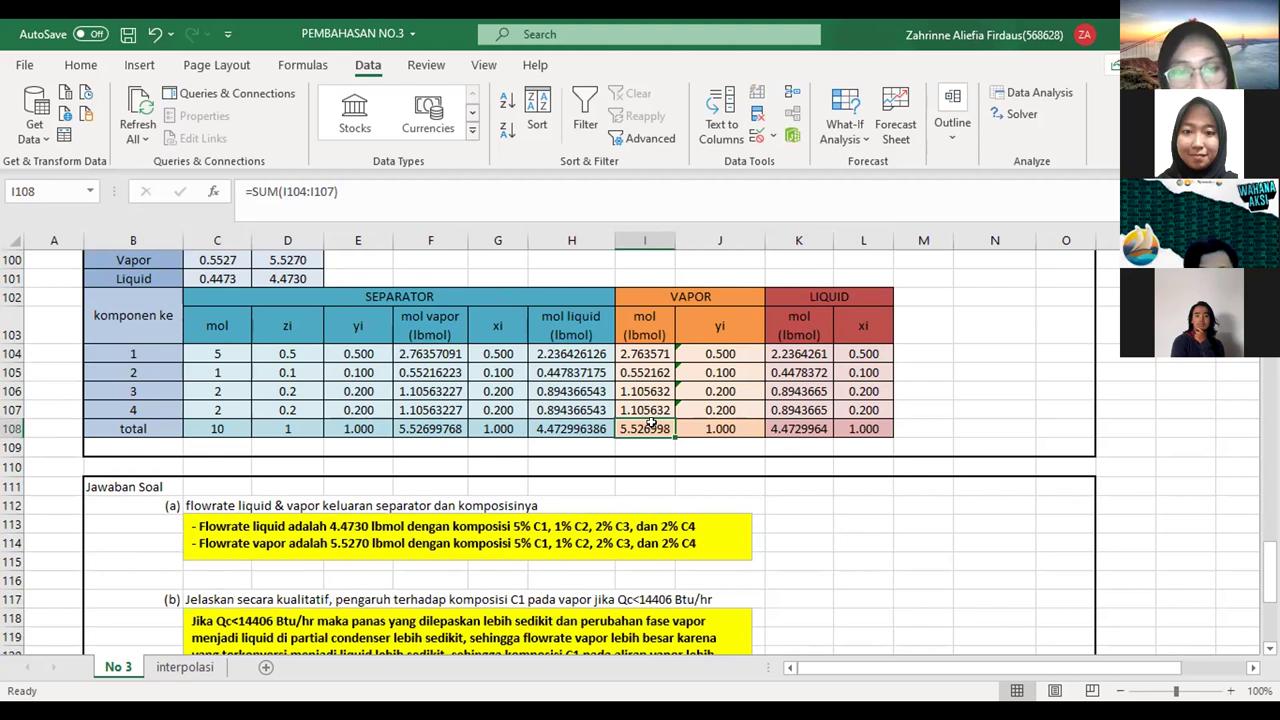
{"action": "left_click", "coordinate": [709, 348]}
{"action": "key", "text": "Down"}
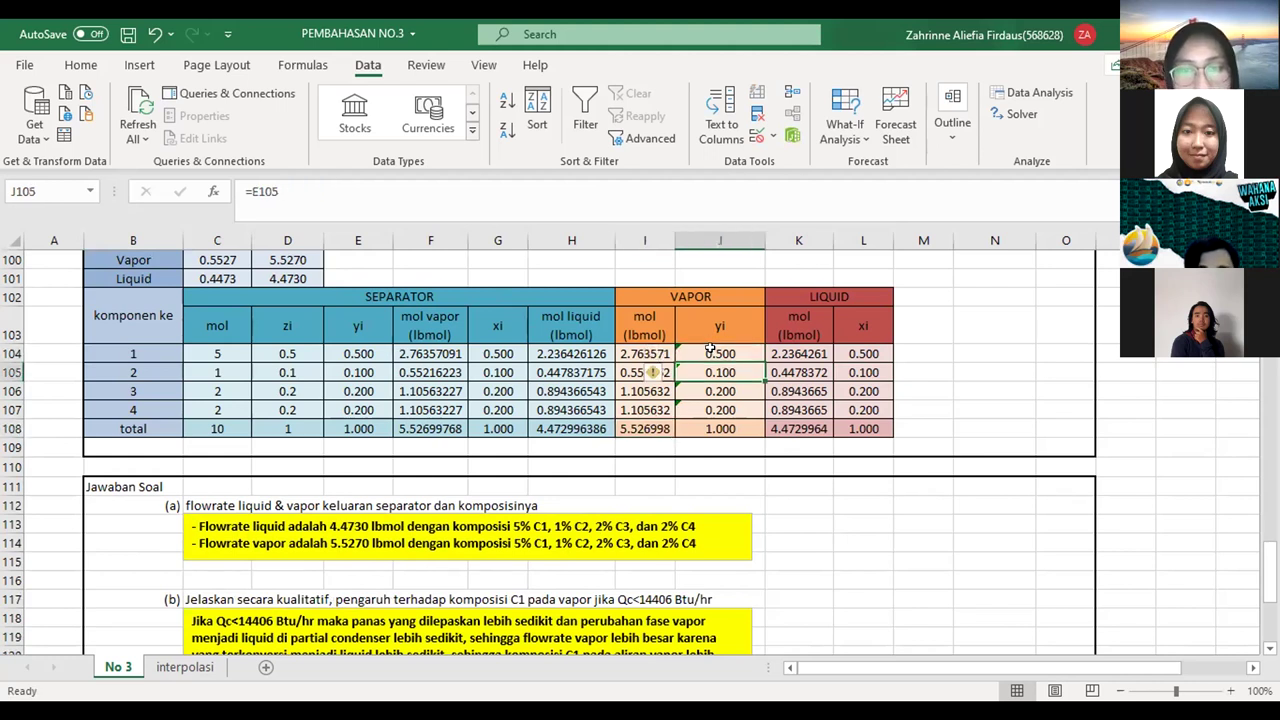
{"action": "key", "text": "Down"}
{"action": "key", "text": "Down"}
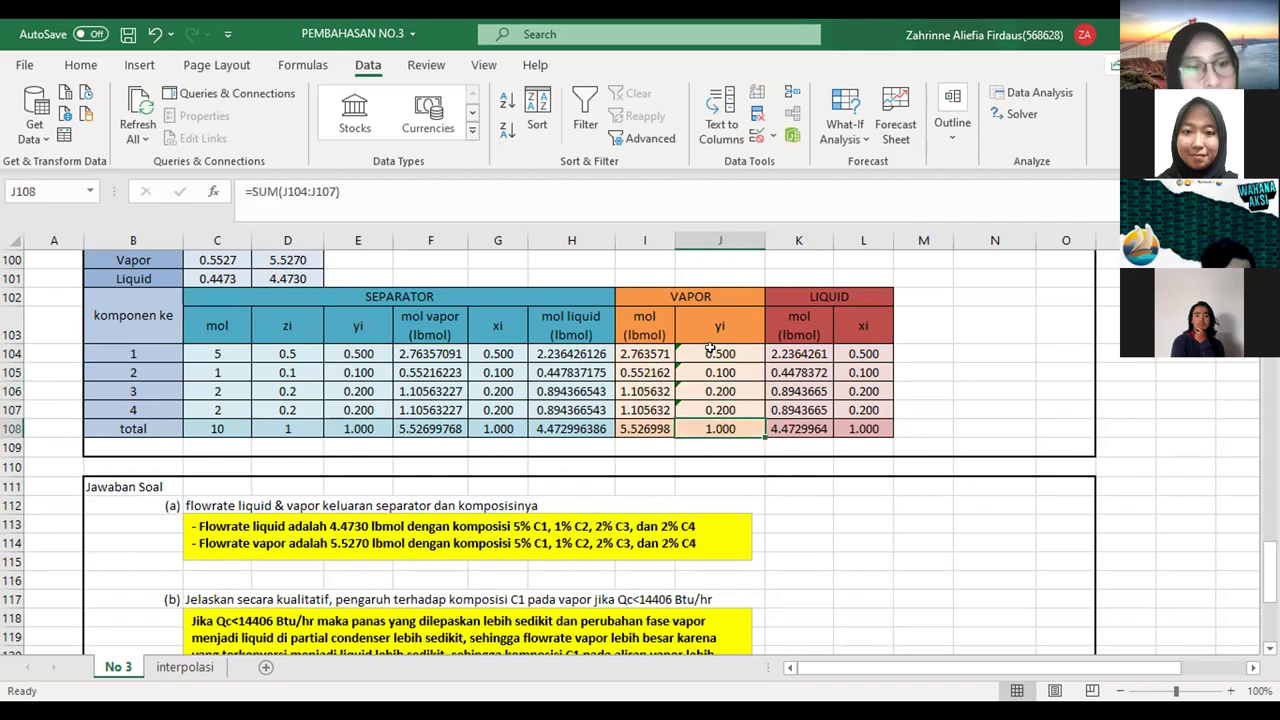
- Read answer (b) on how Qc<14406 Btu/hr qualitatively affects the C1 composition in the vapor
{"action": "key", "text": "Down"}
{"action": "key", "text": "Down"}
{"action": "key", "text": "Down"}
{"action": "key", "text": "Down"}
{"action": "key", "text": "Down"}
{"action": "key", "text": "Down"}
{"action": "key", "text": "Down"}
{"action": "key", "text": "Down"}
{"action": "key", "text": "Down"}
{"action": "key", "text": "Down"}
{"action": "key", "text": "Down"}
{"action": "key", "text": "Down"}
{"action": "key", "text": "Down"}
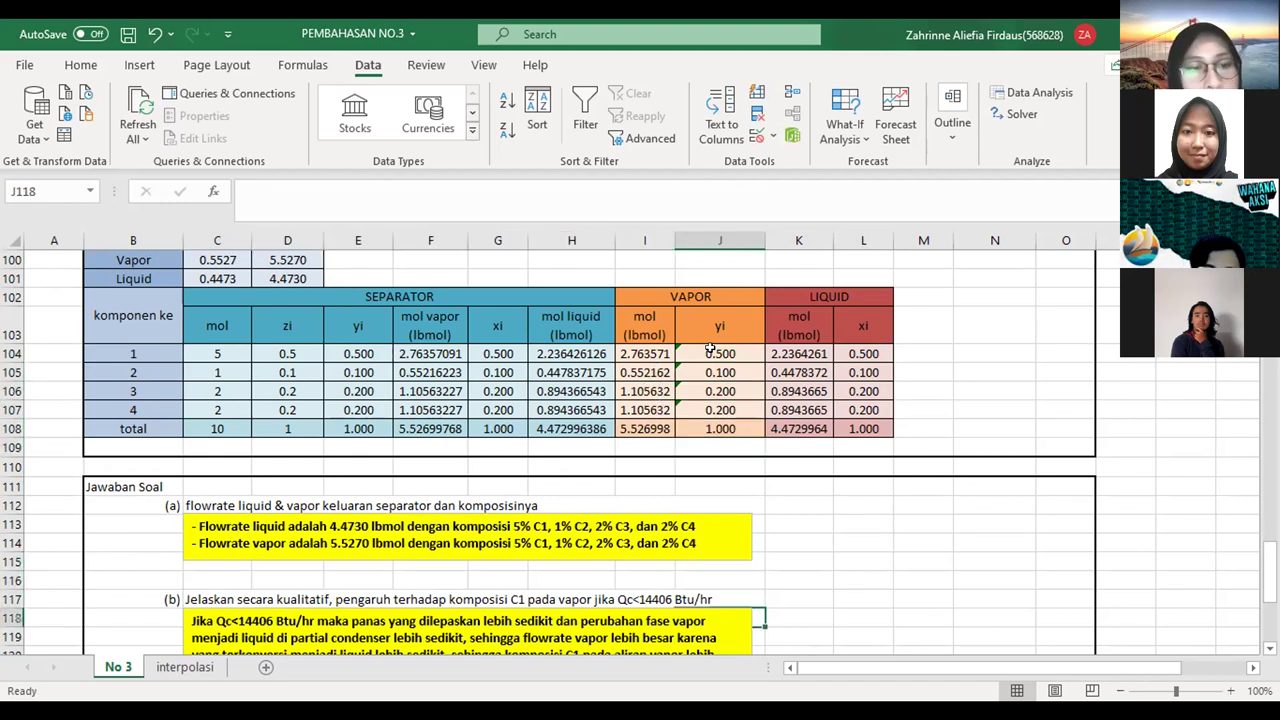
{"action": "key", "text": "Left"}
{"action": "key", "text": "Left"}
{"action": "key", "text": "Left"}
{"action": "key", "text": "Left"}
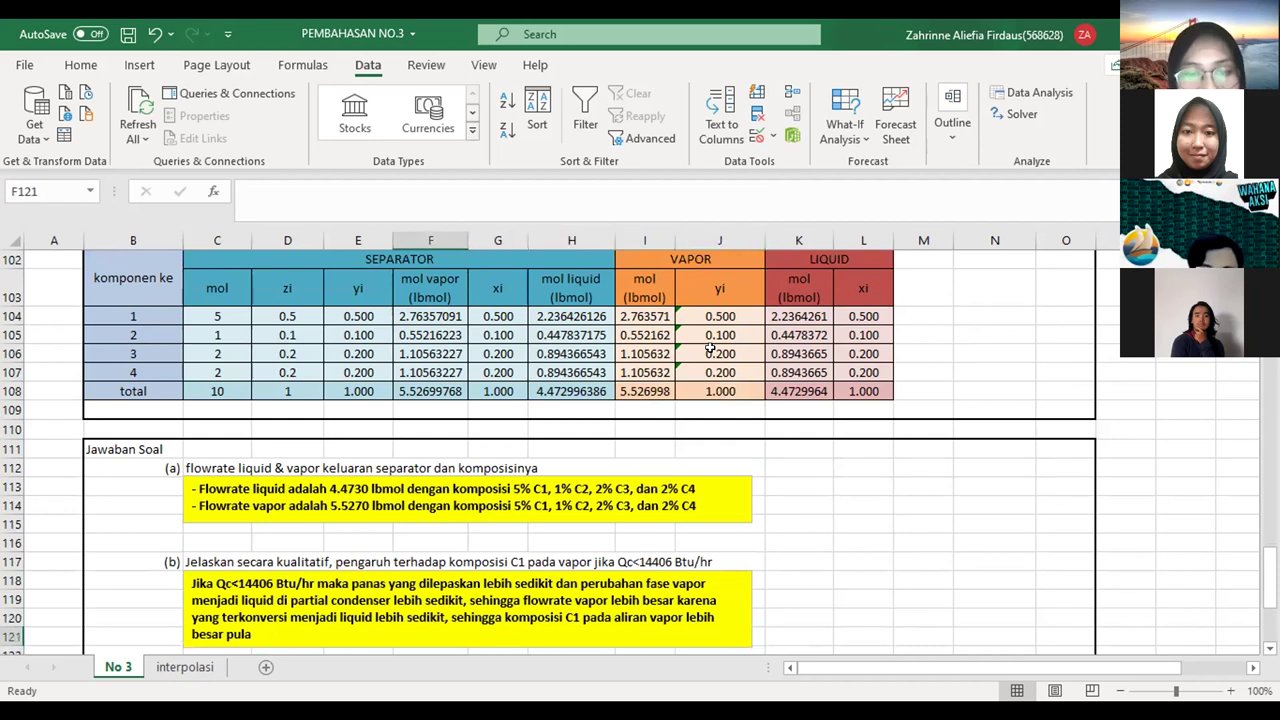
{"action": "key", "text": "Down"}
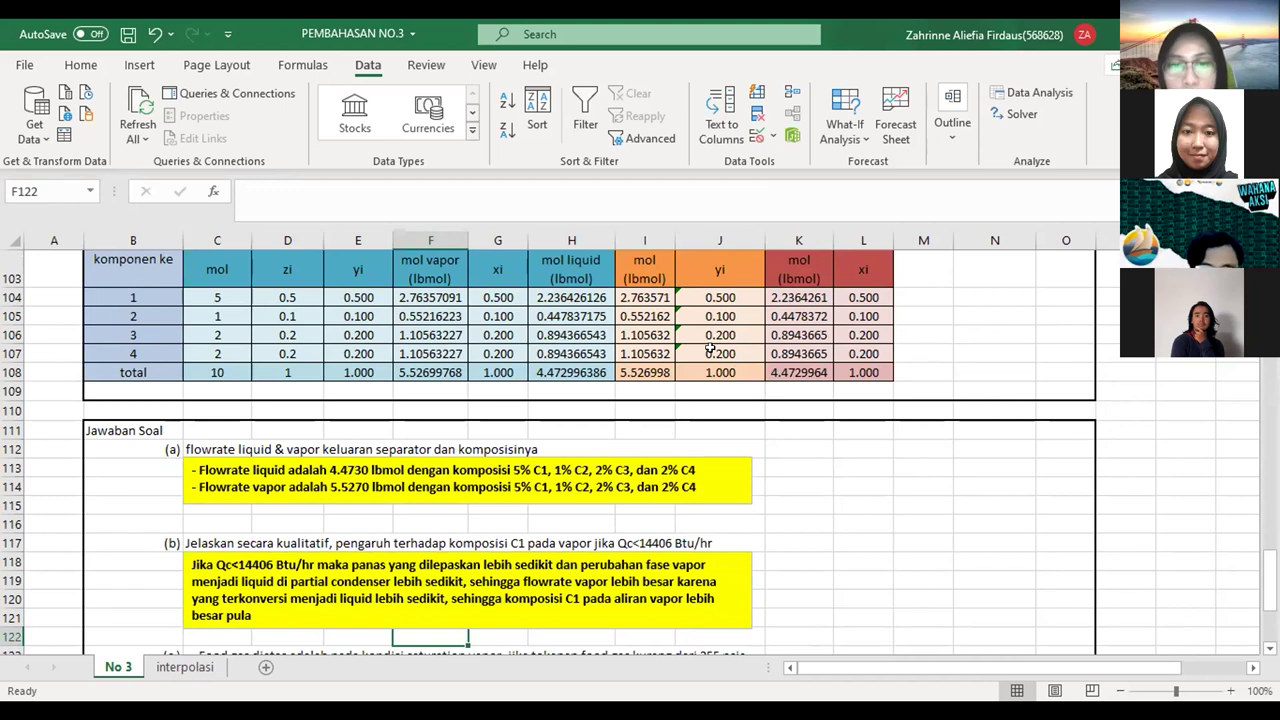
{"action": "left_click", "coordinate": [805, 540]}
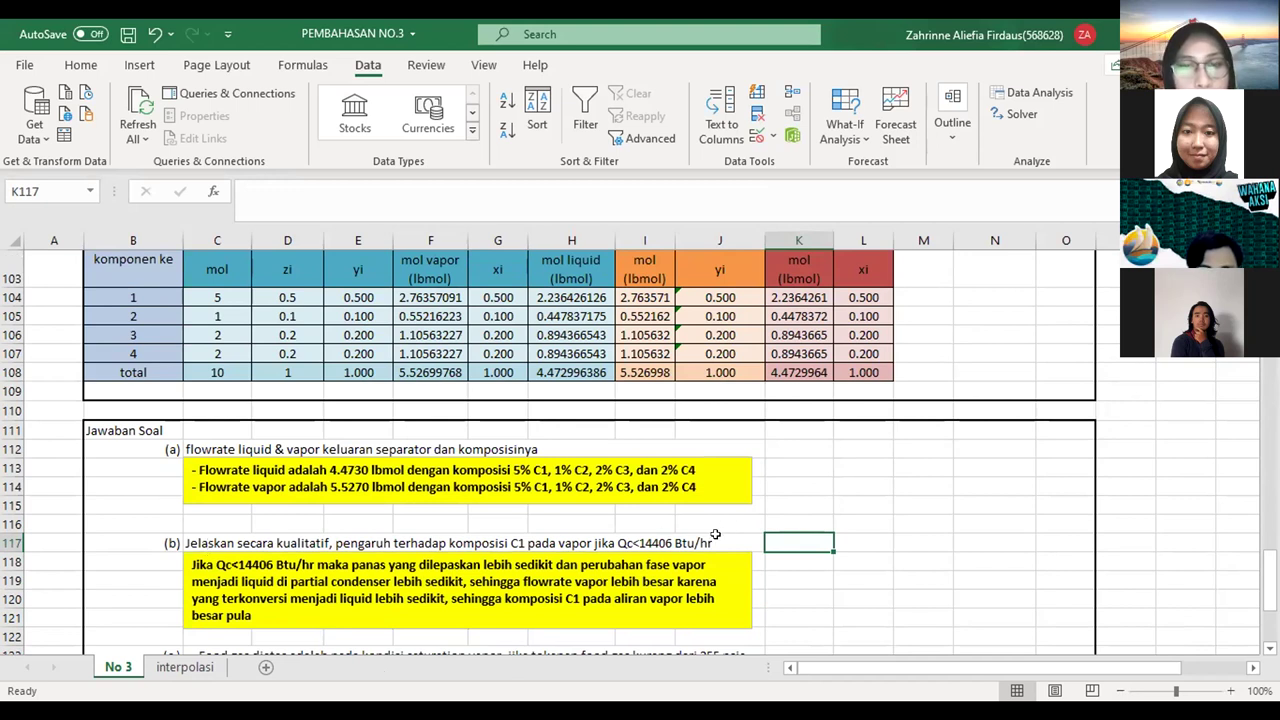
{"action": "key", "text": "Down"}
{"action": "key", "text": "Down"}
{"action": "key", "text": "Left"}
{"action": "key", "text": "Left"}
{"action": "key", "text": "Left"}
{"action": "key", "text": "Left"}
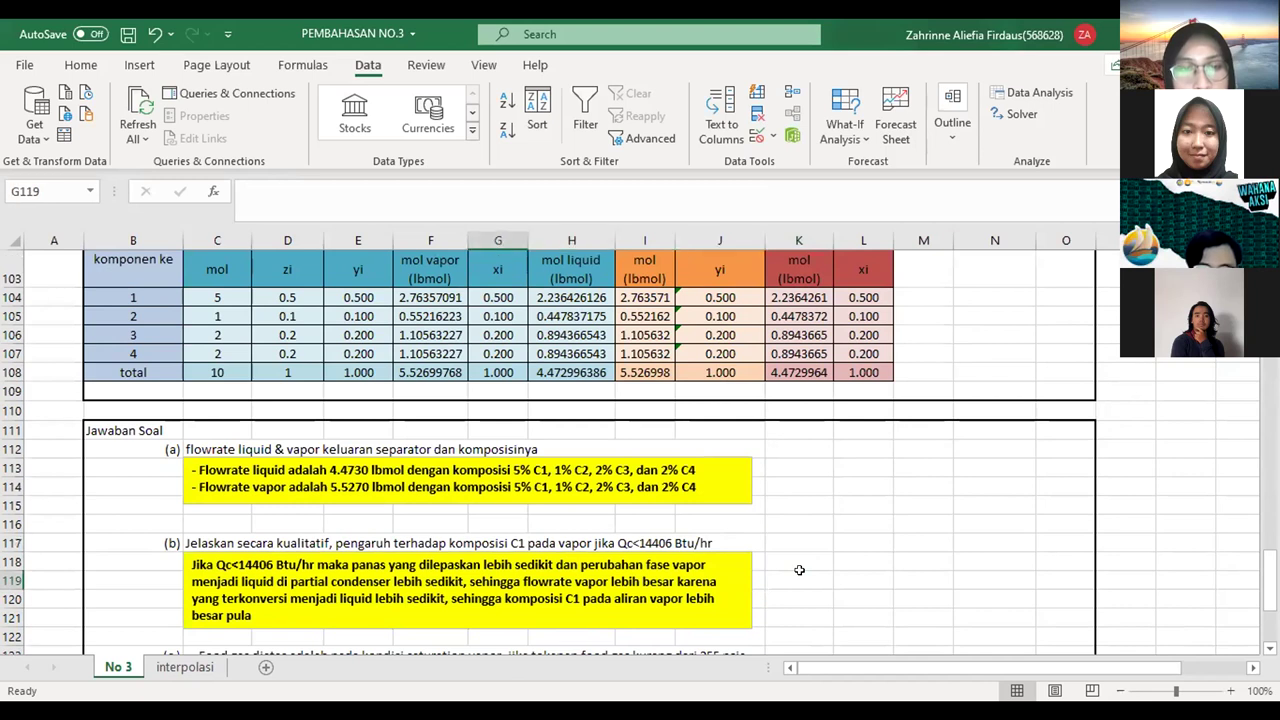
- Bring question (c) into view and finish reading answer (b) on the effect of a lower Qc
{"action": "key", "text": "Down"}
{"action": "key", "text": "Down"}
{"action": "key", "text": "Down"}
{"action": "key", "text": "Down"}
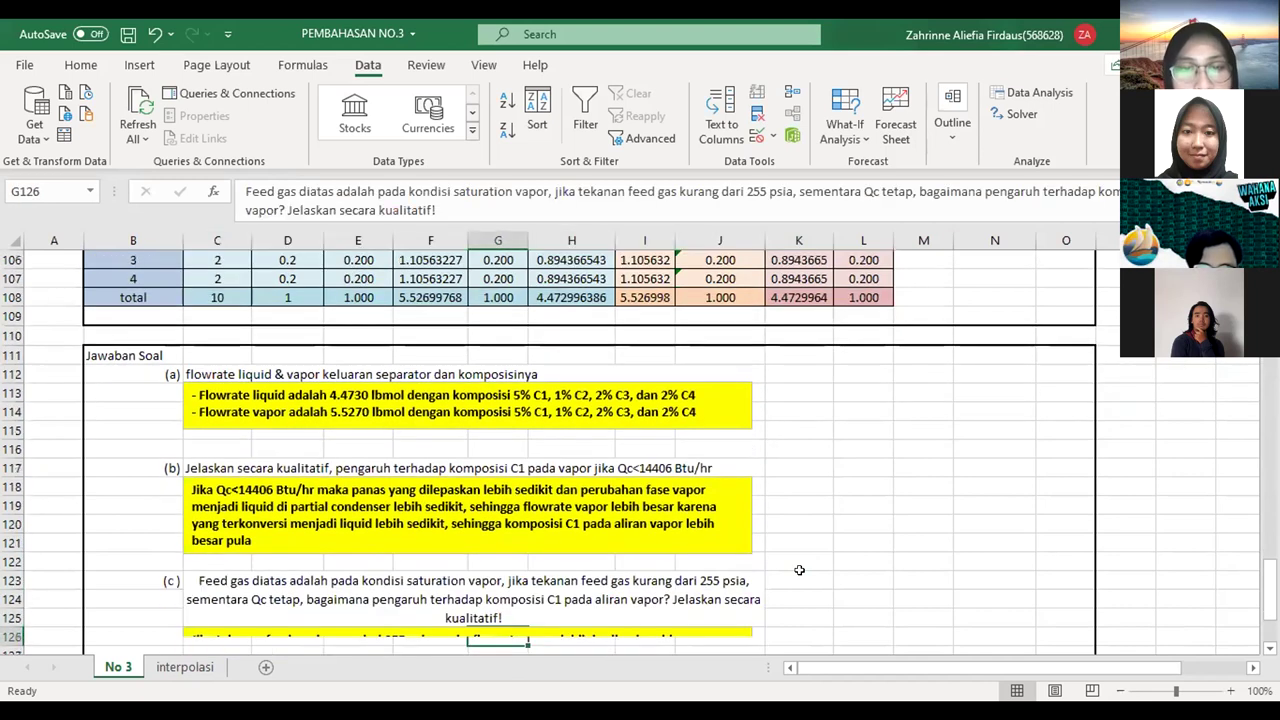
{"action": "key", "text": "Up"}
{"action": "key", "text": "Up"}
{"action": "key", "text": "Up"}
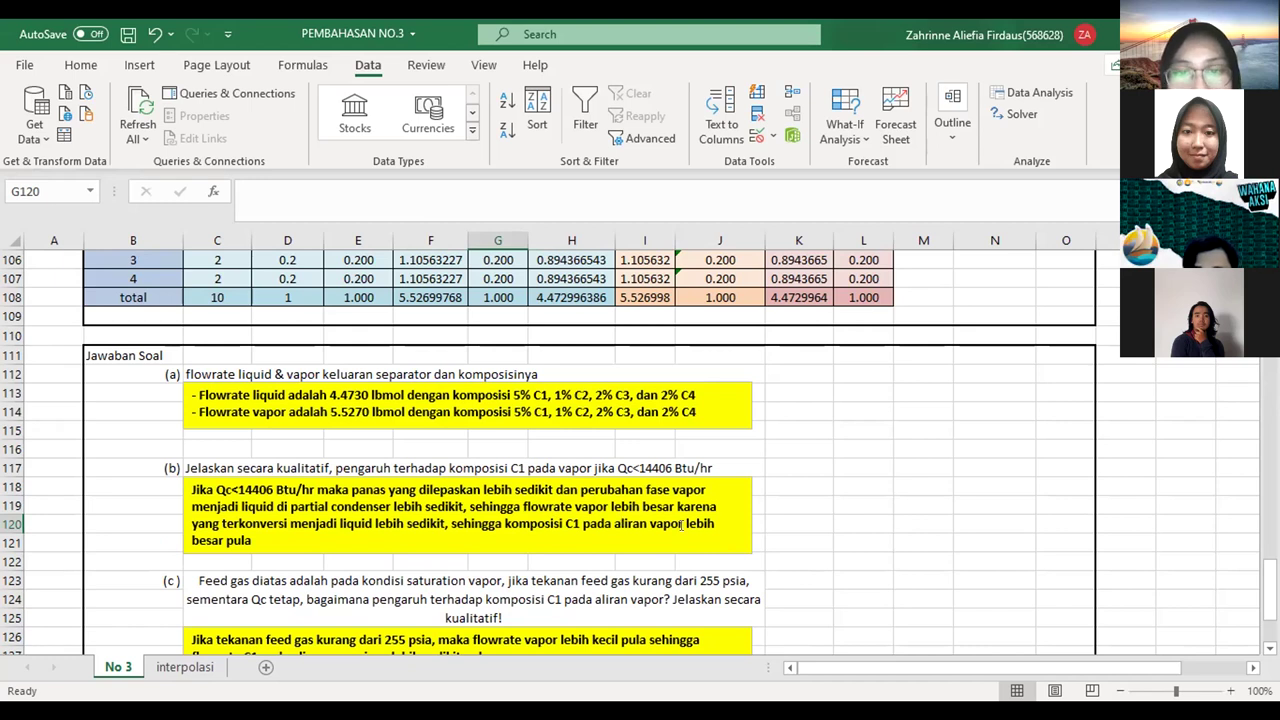
- Read question (c) in C123 on how a feed gas pressure below 255 psia at constant Qc affects the vapor's C1 composition
{"action": "left_click", "coordinate": [799, 507]}
{"action": "key", "text": "Down"}
{"action": "key", "text": "Down"}
{"action": "key", "text": "Down"}
{"action": "key", "text": "Down"}
{"action": "key", "text": "Down"}
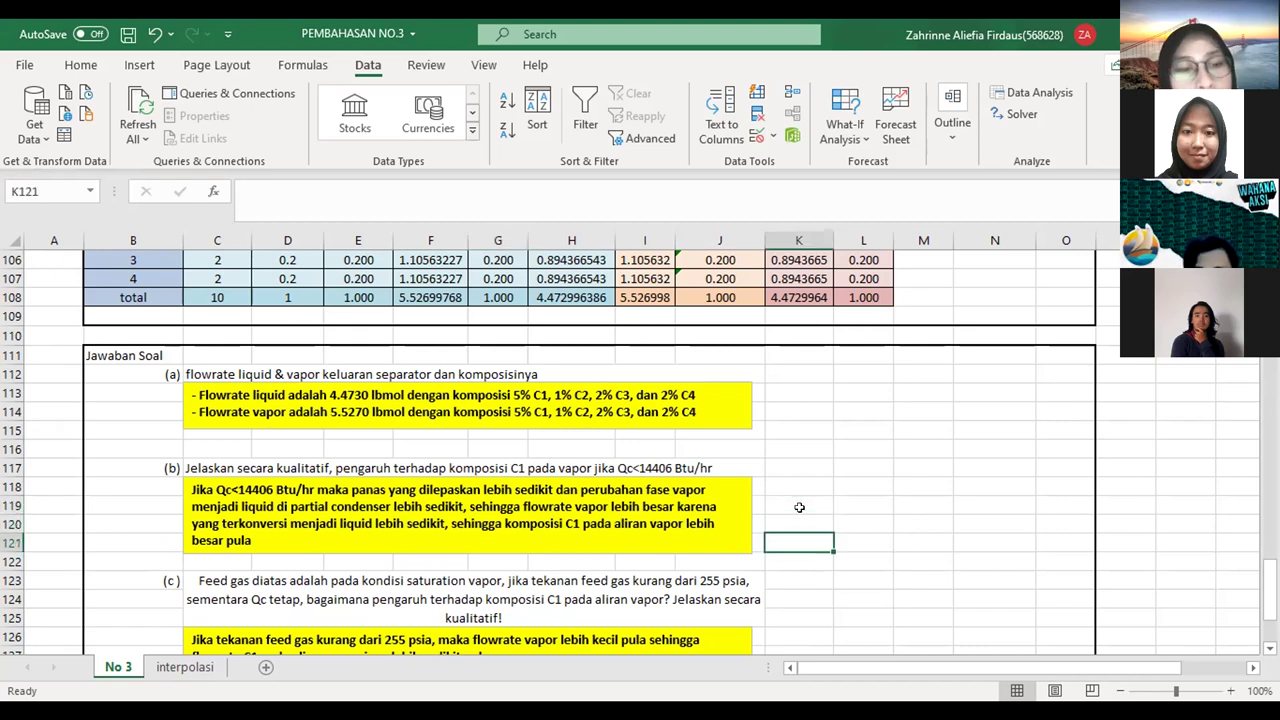
{"action": "key", "text": "Down"}
{"action": "key", "text": "Down"}
{"action": "key", "text": "Down"}
{"action": "key", "text": "Down"}
{"action": "key", "text": "Down"}
{"action": "key", "text": "Left"}
{"action": "key", "text": "Left"}
{"action": "key", "text": "Left"}
{"action": "key", "text": "Left"}
{"action": "key", "text": "Left"}
{"action": "key", "text": "Left"}
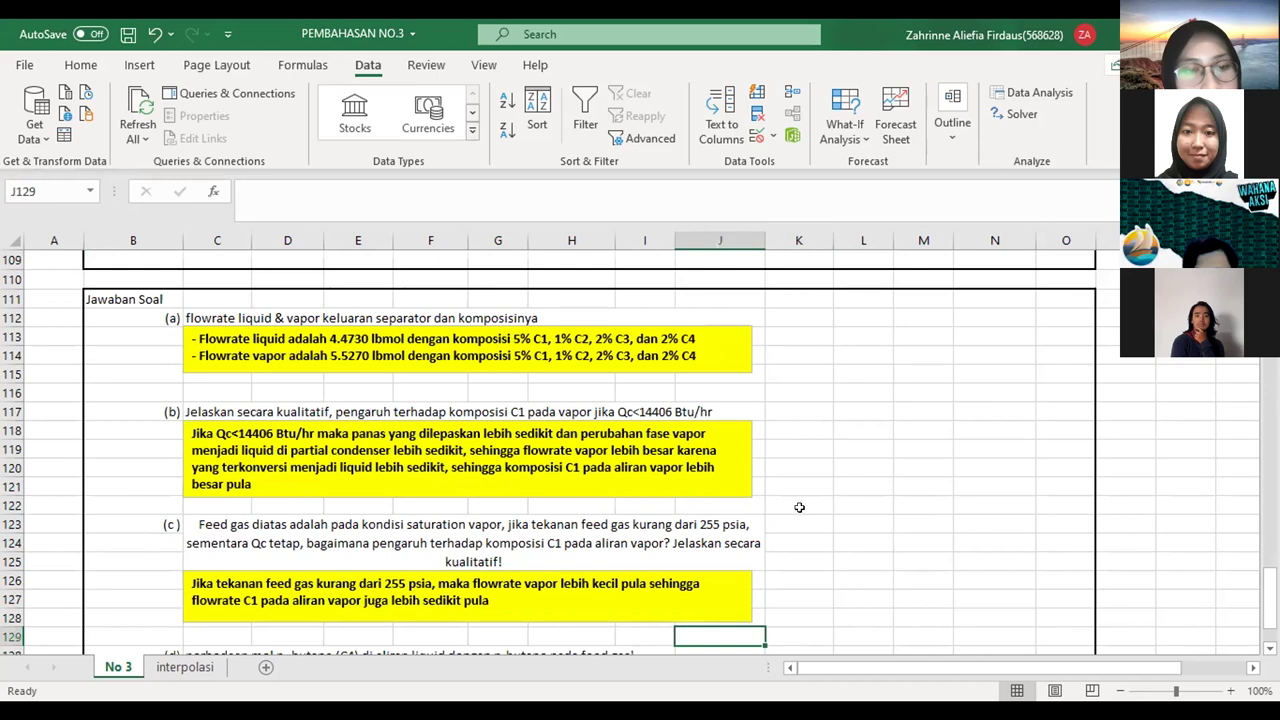
{"action": "key", "text": "Left"}
{"action": "key", "text": "Left"}
{"action": "key", "text": "Up"}
{"action": "key", "text": "Up"}
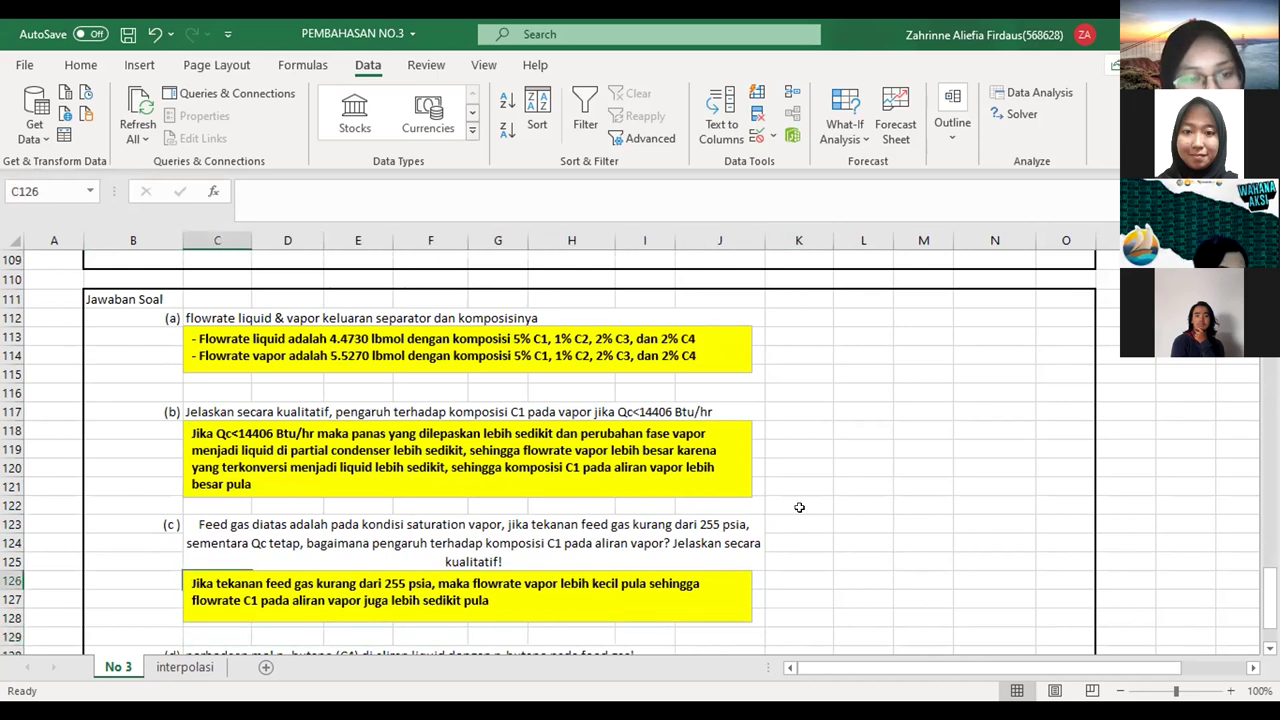
{"action": "key", "text": "Up"}
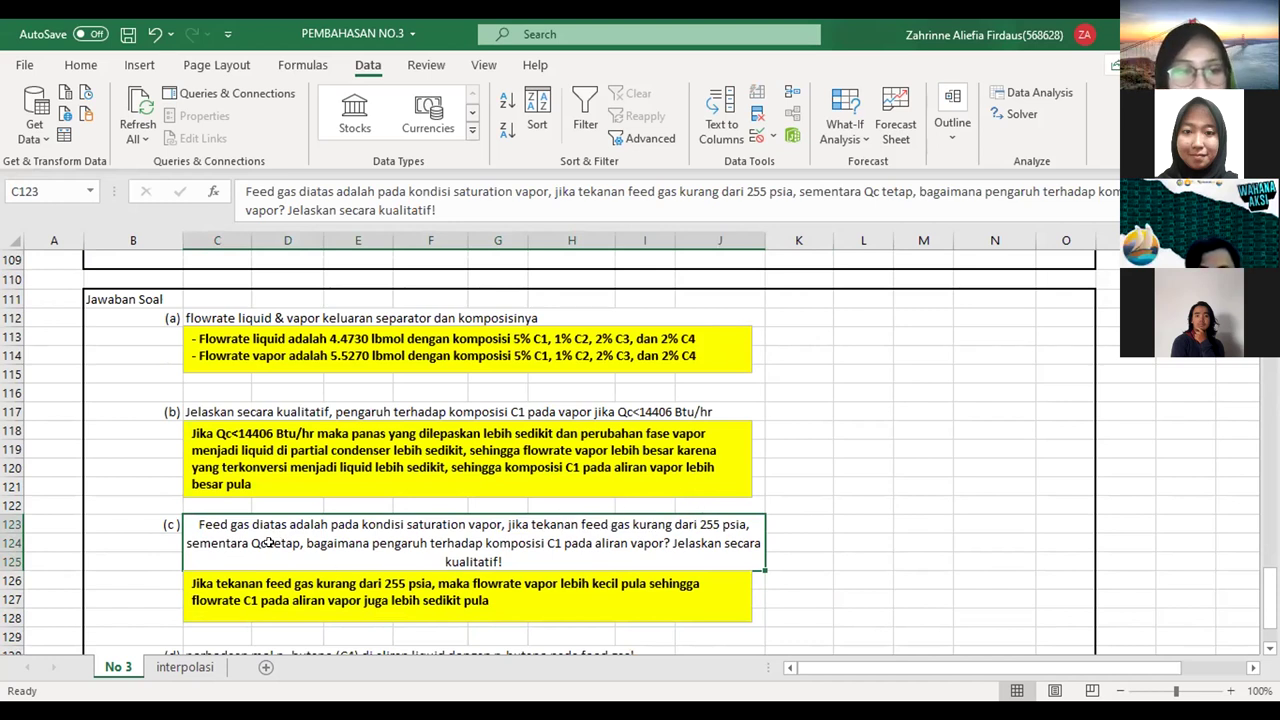
- Read answer (c) in the yellow box on how the lower feed gas pressure affects the vapor flowrate and its C1 content
{"action": "left_click", "coordinate": [792, 540]}
{"action": "key", "text": "Down"}
{"action": "key", "text": "Down"}
{"action": "key", "text": "Down"}
{"action": "key", "text": "Down"}
{"action": "key", "text": "Down"}
{"action": "key", "text": "Down"}
{"action": "key", "text": "Down"}
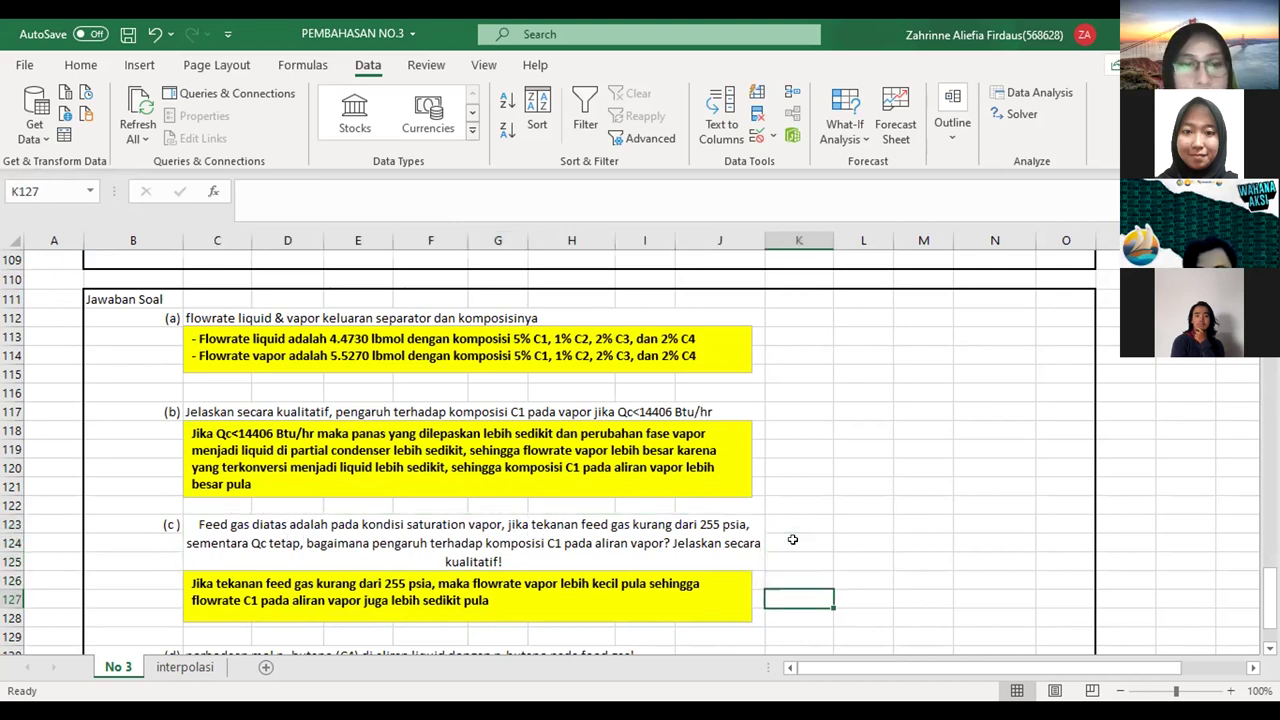
{"action": "key", "text": "Left"}
{"action": "key", "text": "Left"}
{"action": "key", "text": "Left"}
{"action": "key", "text": "Left"}
{"action": "key", "text": "Left"}
{"action": "key", "text": "Up"}
{"action": "key", "text": "Up"}
{"action": "key", "text": "Up"}
{"action": "key", "text": "Up"}
{"action": "key", "text": "Left"}
{"action": "key", "text": "Up"}
{"action": "key", "text": "Up"}
{"action": "key", "text": "Down"}
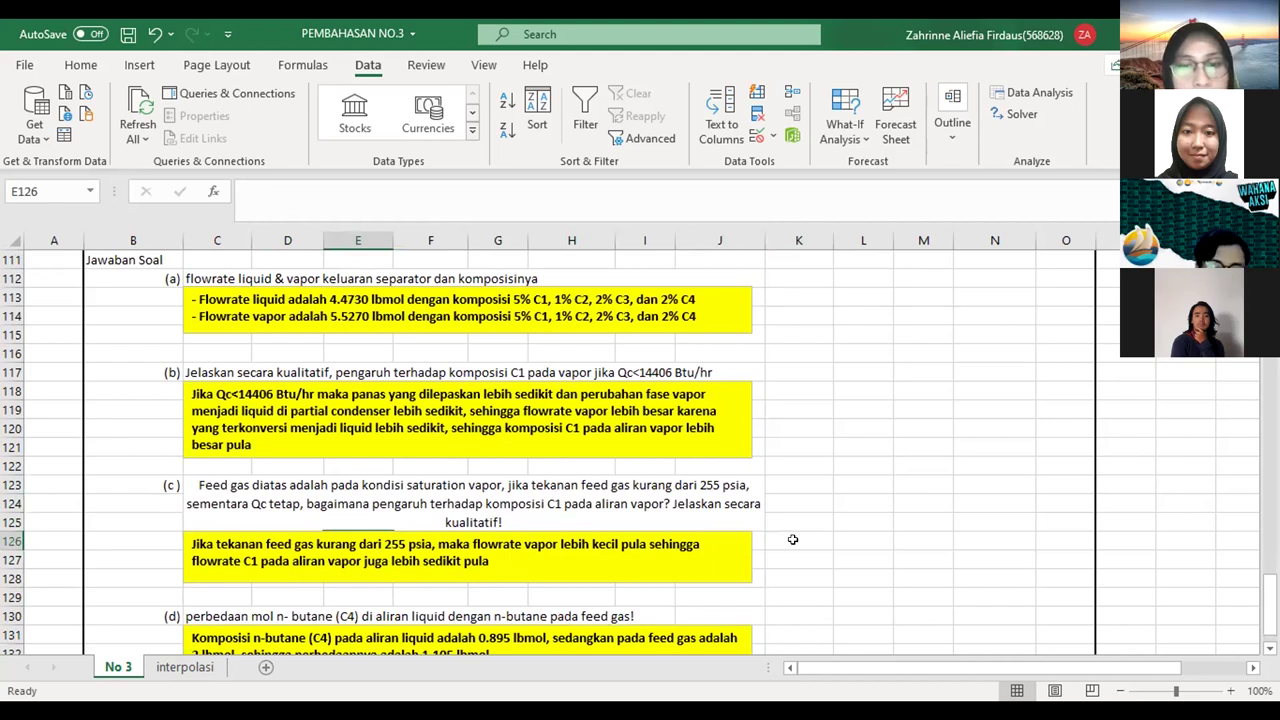
- Return to the Aliran Feed table and examine the feed pressure P in I38 together with the yi and Pi sat values
{"action": "key", "text": "Up"}
{"action": "key", "text": "Up"}
{"action": "key", "text": "Up"}
{"action": "key", "text": "Up"}
{"action": "key", "text": "Up"}
{"action": "key", "text": "Up"}
{"action": "key", "text": "Up"}
{"action": "key", "text": "Up"}
{"action": "key", "text": "Up"}
{"action": "key", "text": "Up"}
{"action": "key", "text": "Up"}
{"action": "key", "text": "Up"}
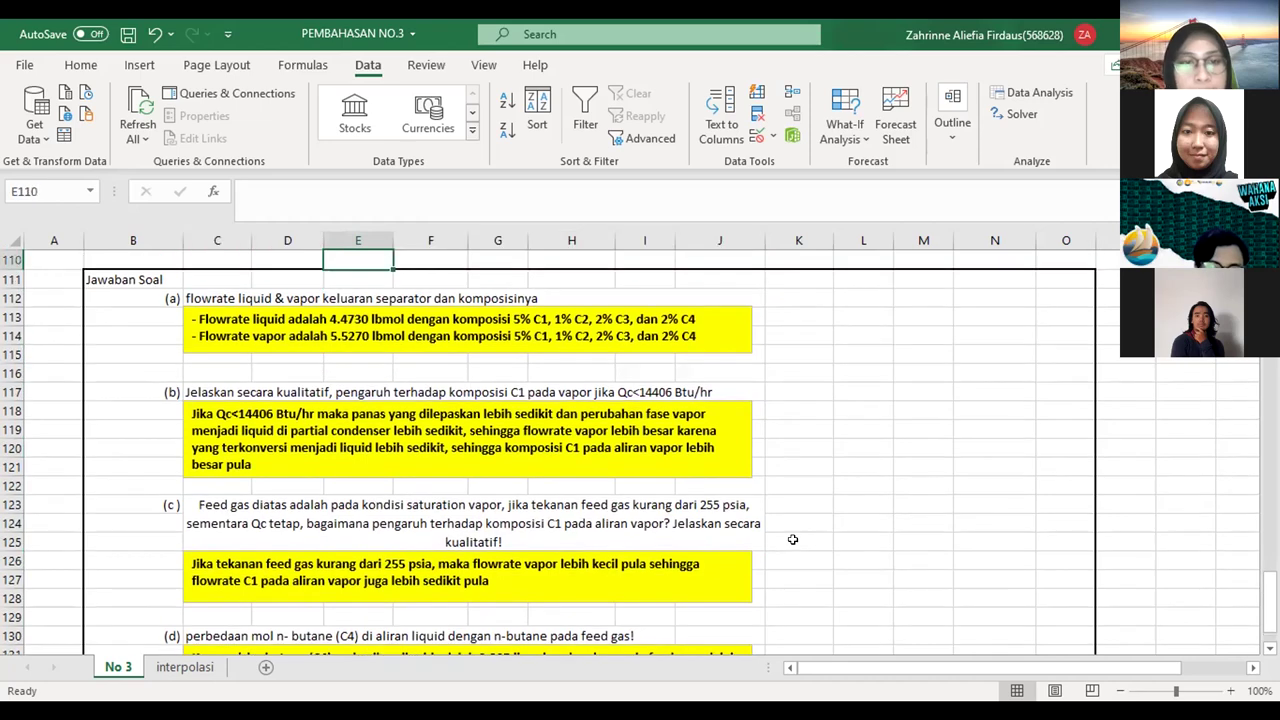
{"action": "key", "text": "Up"}
{"action": "key", "text": "Up"}
{"action": "key", "text": "Up"}
{"action": "key", "text": "Up"}
{"action": "key", "text": "Up"}
{"action": "key", "text": "Up"}
{"action": "key", "text": "Up"}
{"action": "key", "text": "Up"}
{"action": "key", "text": "Up"}
{"action": "key", "text": "Up"}
{"action": "key", "text": "Up"}
{"action": "key", "text": "Up"}
{"action": "key", "text": "Up"}
{"action": "key", "text": "Up"}
{"action": "key", "text": "Up"}
{"action": "key", "text": "Up"}
{"action": "key", "text": "Up"}
{"action": "key", "text": "Up"}
{"action": "key", "text": "Up"}
{"action": "key", "text": "Up"}
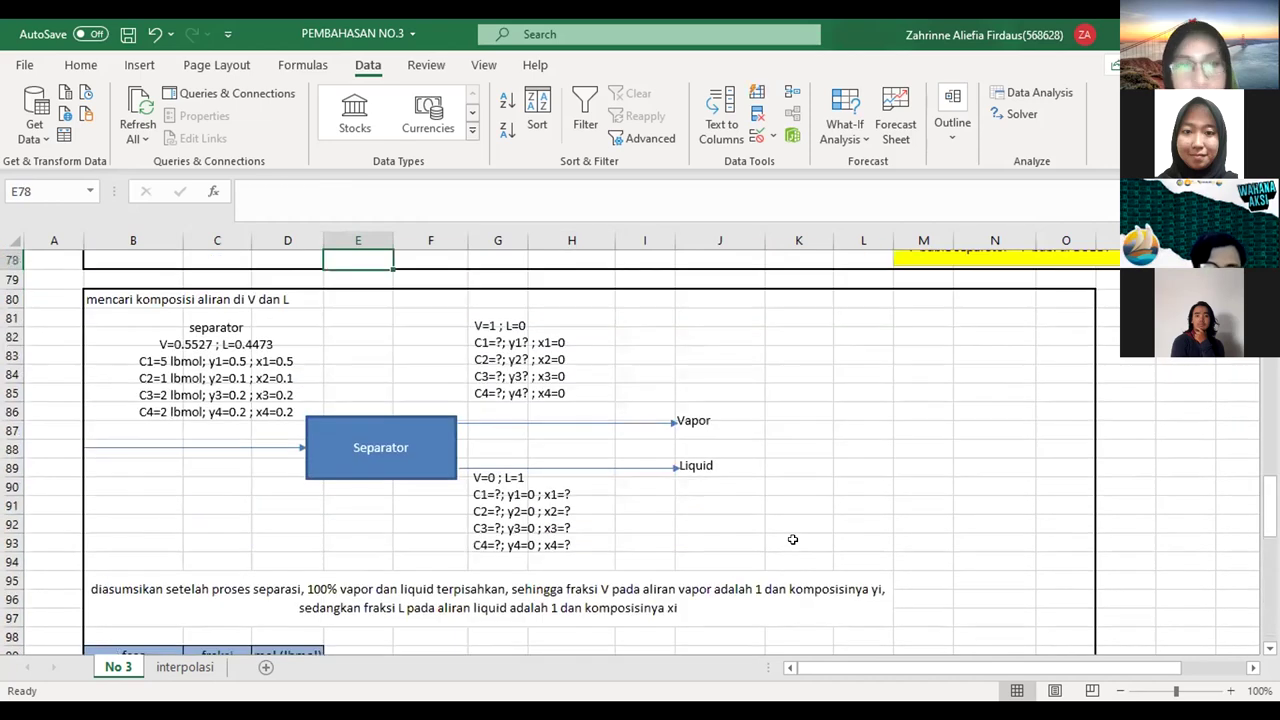
{"action": "key", "text": "Up"}
{"action": "key", "text": "Up"}
{"action": "key", "text": "Up"}
{"action": "key", "text": "Up"}
{"action": "key", "text": "Up"}
{"action": "key", "text": "Up"}
{"action": "key", "text": "Up"}
{"action": "key", "text": "Up"}
{"action": "key", "text": "Up"}
{"action": "key", "text": "Up"}
{"action": "key", "text": "Up"}
{"action": "key", "text": "Up"}
{"action": "key", "text": "Up"}
{"action": "key", "text": "Up"}
{"action": "key", "text": "Up"}
{"action": "key", "text": "Up"}
{"action": "key", "text": "Up"}
{"action": "key", "text": "Up"}
{"action": "key", "text": "Up"}
{"action": "key", "text": "Up"}
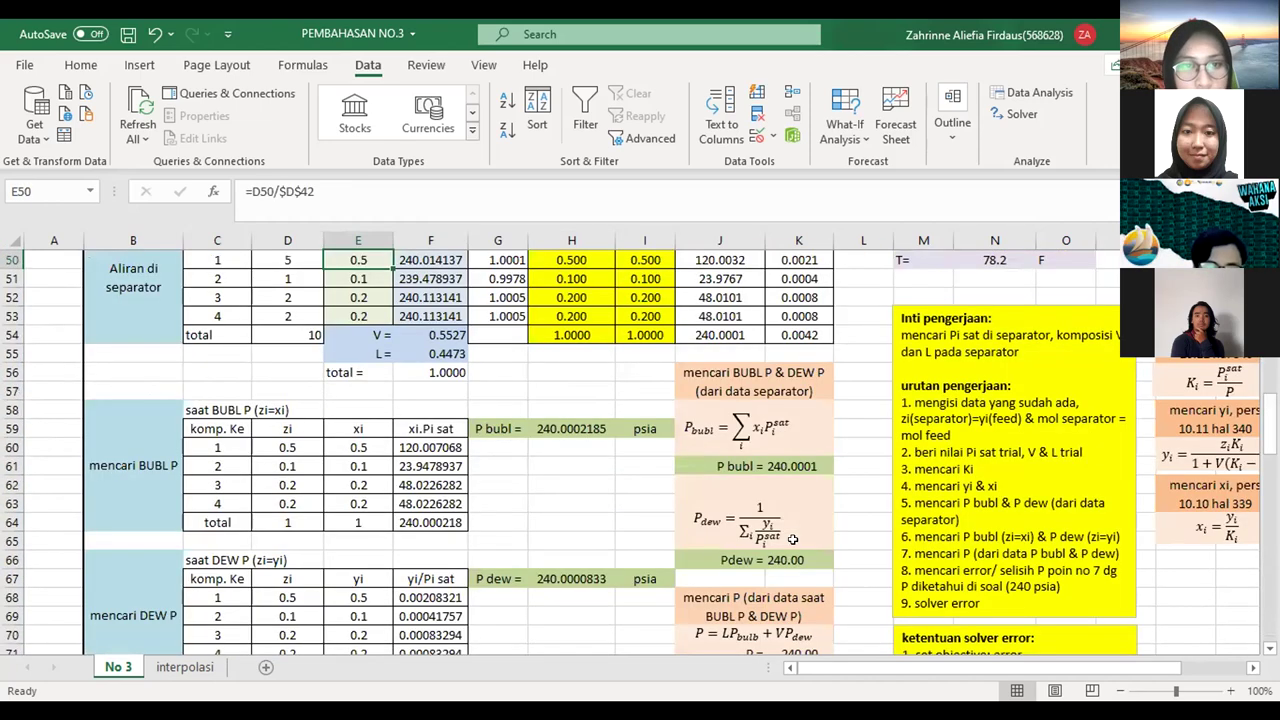
{"action": "key", "text": "Down"}
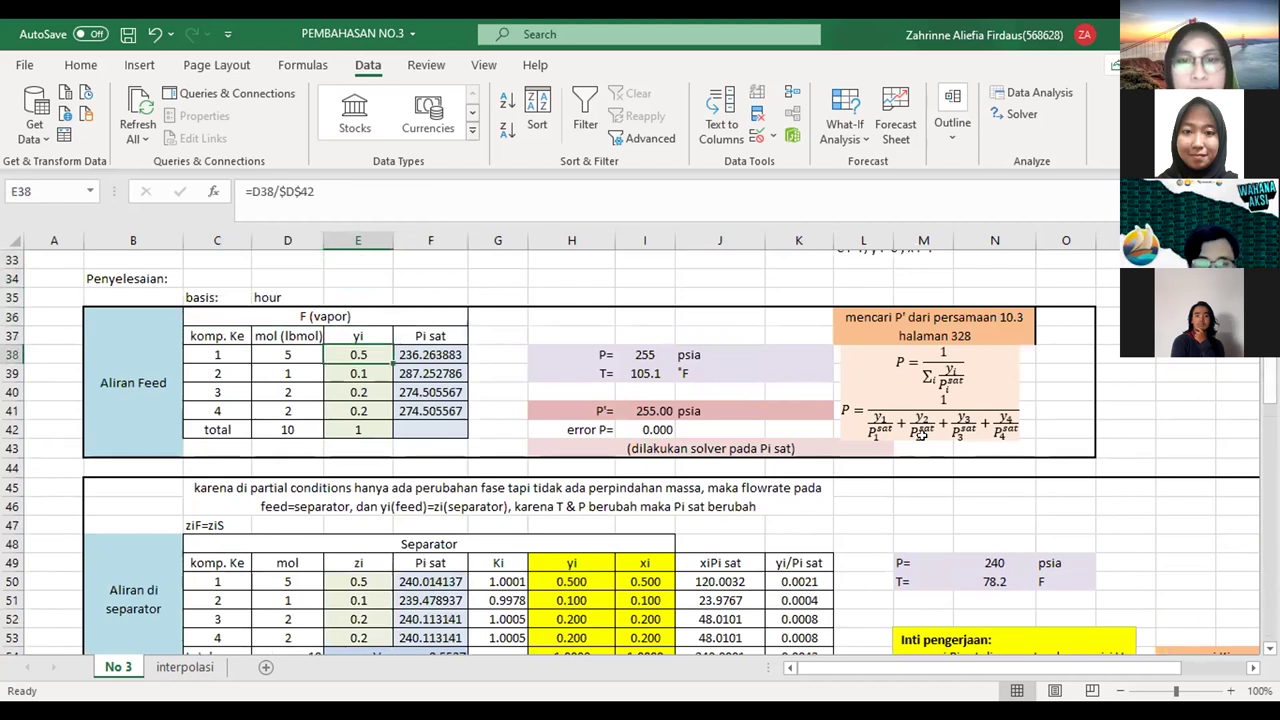
{"action": "left_click", "coordinate": [638, 355]}
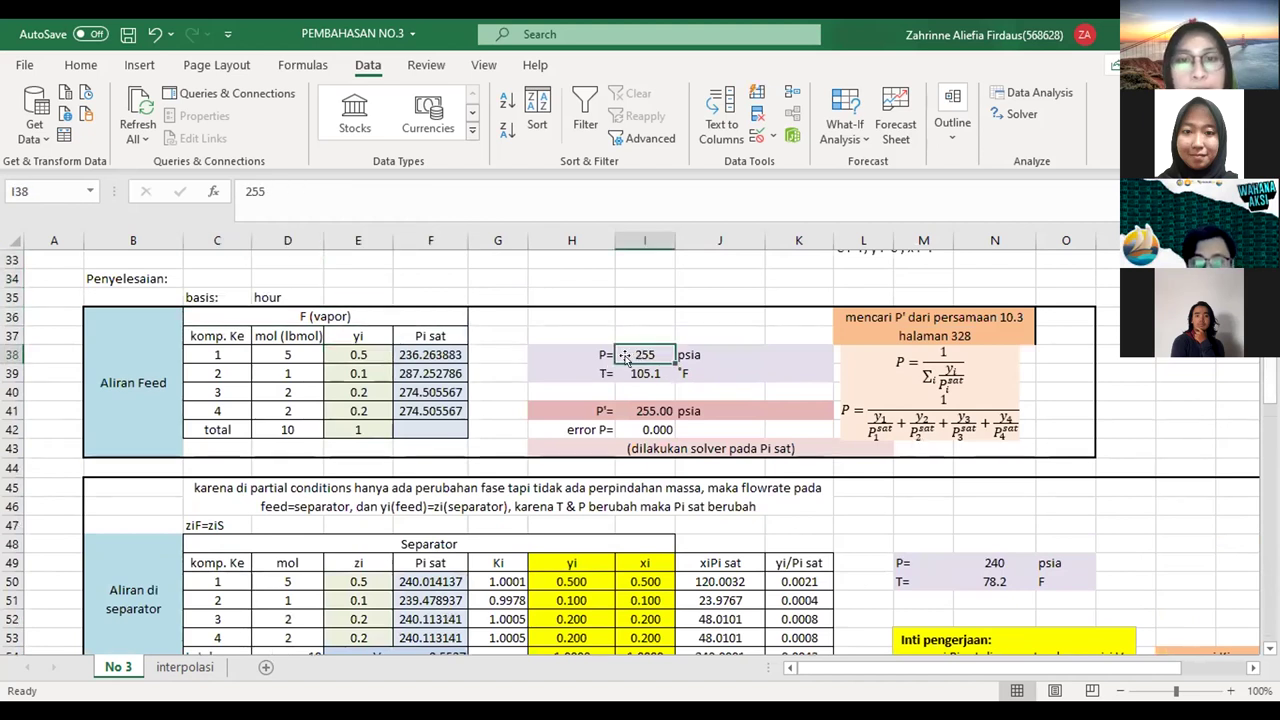
{"action": "left_click", "coordinate": [490, 353]}
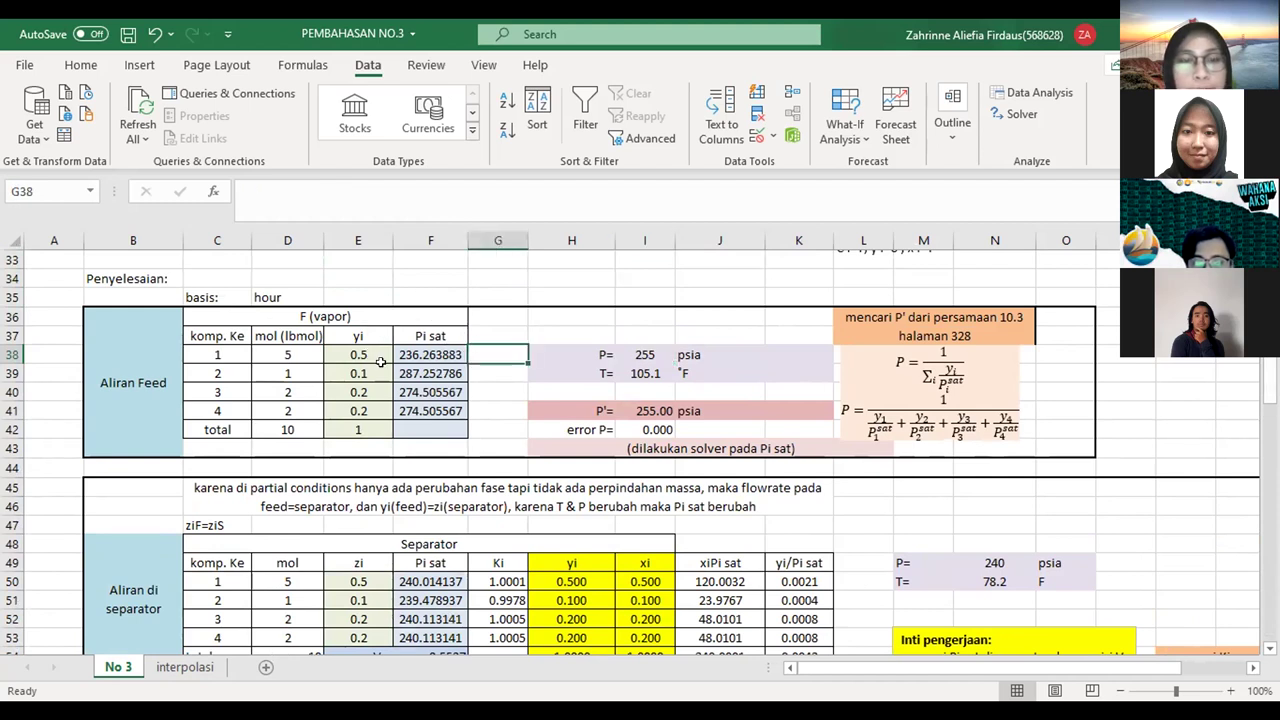
- Examine the separator pressure in N49 and the vapor fraction V in F54 of the Aliran di separator section
{"action": "key", "text": "Down"}
{"action": "key", "text": "Down"}
{"action": "key", "text": "Down"}
{"action": "key", "text": "Down"}
{"action": "key", "text": "Down"}
{"action": "key", "text": "Down"}
{"action": "key", "text": "Down"}
{"action": "key", "text": "Down"}
{"action": "key", "text": "Down"}
{"action": "key", "text": "Down"}
{"action": "key", "text": "Down"}
{"action": "key", "text": "Down"}
{"action": "key", "text": "Down"}
{"action": "key", "text": "Down"}
{"action": "key", "text": "Down"}
{"action": "key", "text": "Down"}
{"action": "key", "text": "Down"}
{"action": "key", "text": "Down"}
{"action": "key", "text": "Down"}
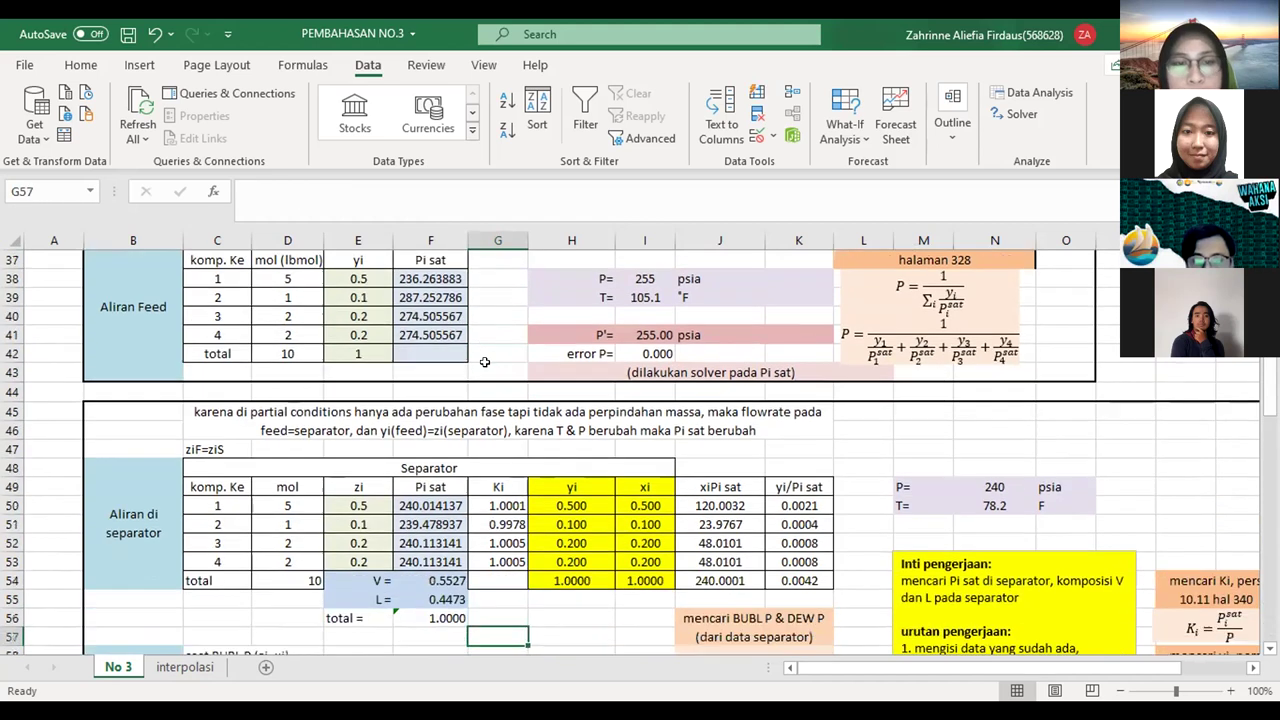
{"action": "key", "text": "Down"}
{"action": "key", "text": "Down"}
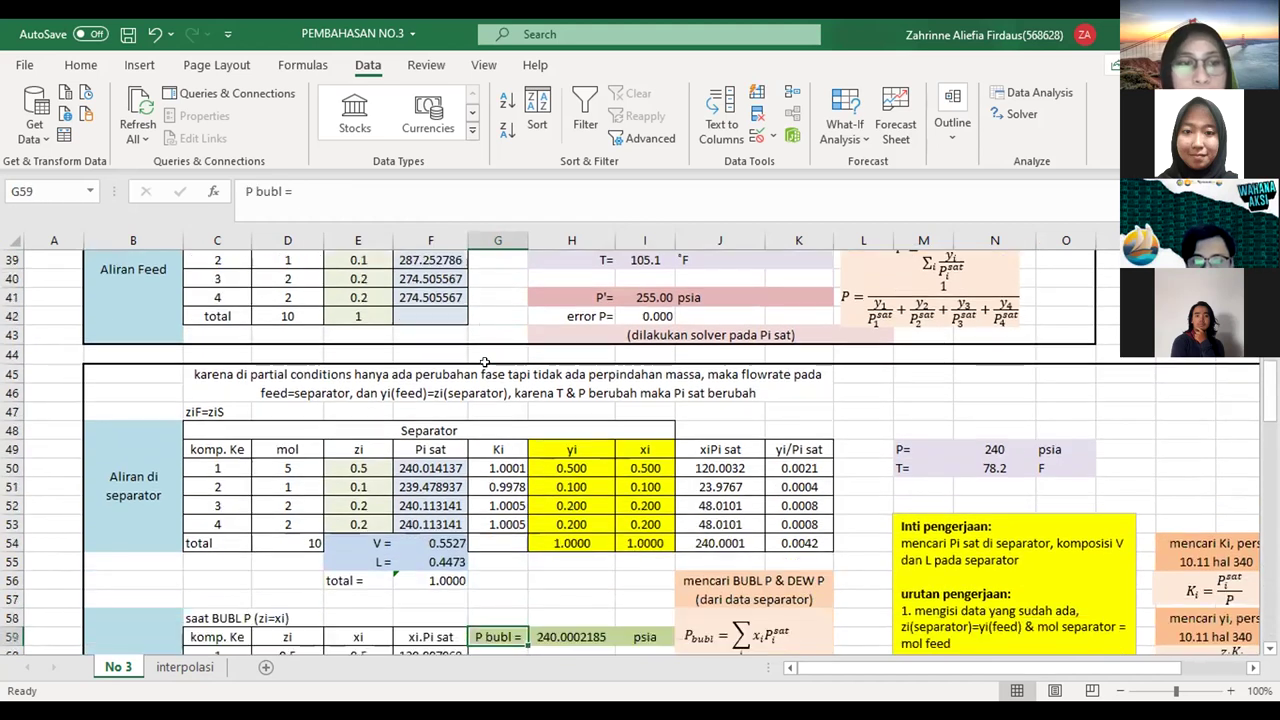
{"action": "left_click", "coordinate": [1013, 447]}
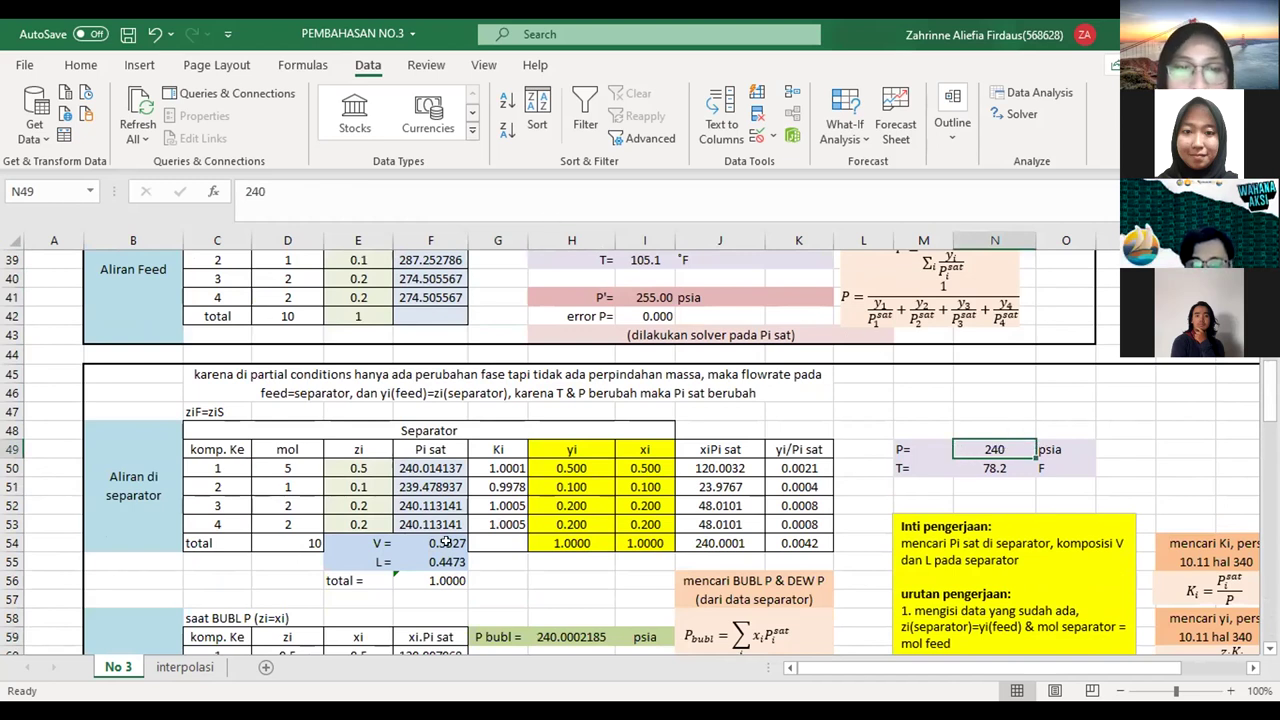
{"action": "left_click", "coordinate": [447, 541]}
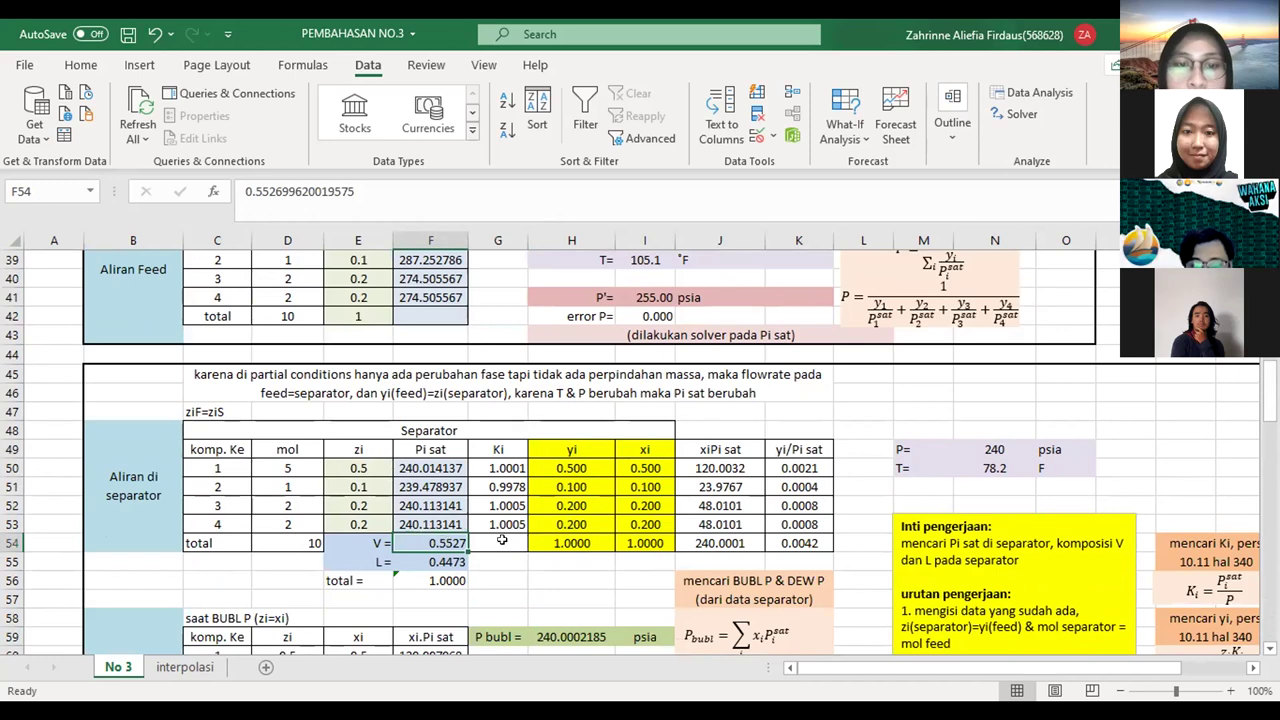
- Return past the BUBL P, DEW P and stream tables to the Jawaban Soal section and reread answer (c)
{"action": "key", "text": "Down"}
{"action": "key", "text": "Down"}
{"action": "key", "text": "Down"}
{"action": "key", "text": "Down"}
{"action": "key", "text": "Down"}
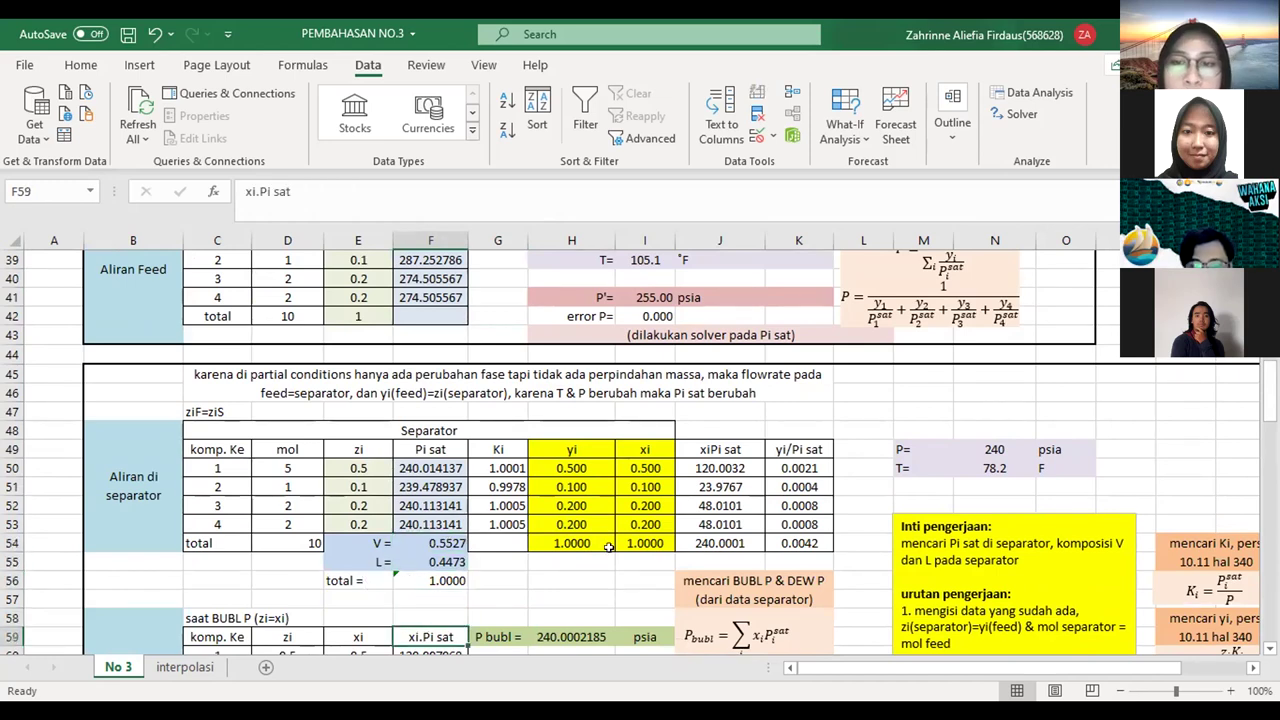
{"action": "key", "text": "Down"}
{"action": "key", "text": "Down"}
{"action": "key", "text": "Down"}
{"action": "key", "text": "Down"}
{"action": "key", "text": "Down"}
{"action": "key", "text": "Down"}
{"action": "key", "text": "Down"}
{"action": "key", "text": "Down"}
{"action": "key", "text": "Down"}
{"action": "key", "text": "Down"}
{"action": "key", "text": "Down"}
{"action": "key", "text": "Down"}
{"action": "key", "text": "Down"}
{"action": "key", "text": "Down"}
{"action": "key", "text": "Down"}
{"action": "key", "text": "Down"}
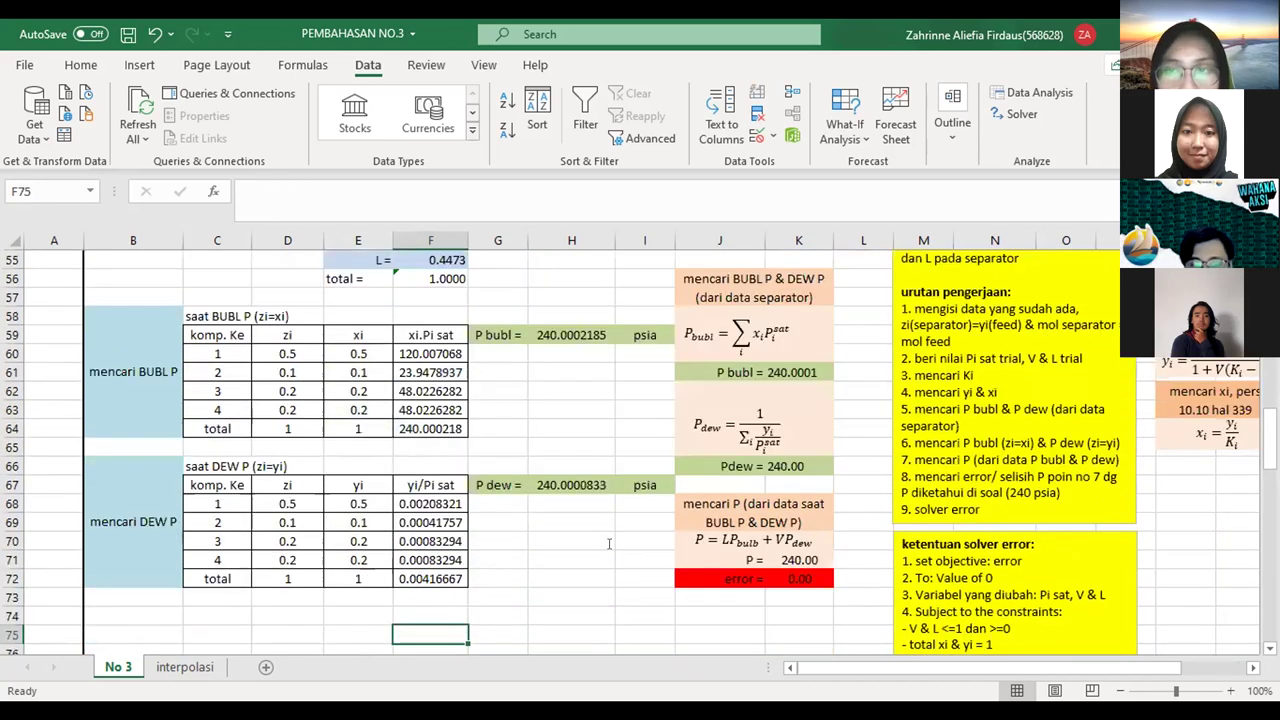
{"action": "key", "text": "Down"}
{"action": "key", "text": "Down"}
{"action": "key", "text": "Down"}
{"action": "key", "text": "Down"}
{"action": "key", "text": "Down"}
{"action": "key", "text": "Down"}
{"action": "key", "text": "Down"}
{"action": "key", "text": "Down"}
{"action": "key", "text": "Down"}
{"action": "key", "text": "Down"}
{"action": "key", "text": "Down"}
{"action": "key", "text": "Down"}
{"action": "key", "text": "Down"}
{"action": "key", "text": "Down"}
{"action": "key", "text": "Down"}
{"action": "key", "text": "Down"}
{"action": "key", "text": "Down"}
{"action": "key", "text": "Down"}
{"action": "key", "text": "Down"}
{"action": "key", "text": "Down"}
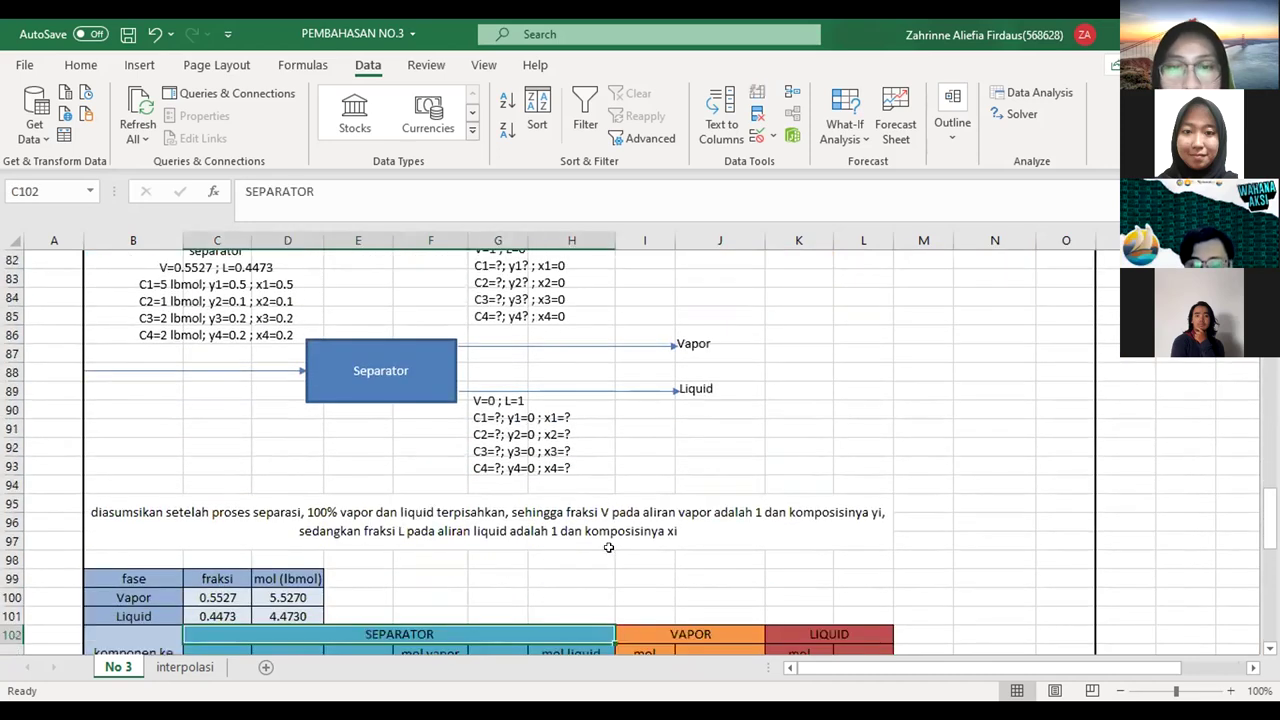
{"action": "key", "text": "Down"}
{"action": "key", "text": "Down"}
{"action": "key", "text": "Down"}
{"action": "key", "text": "Down"}
{"action": "key", "text": "Down"}
{"action": "key", "text": "Down"}
{"action": "key", "text": "Down"}
{"action": "key", "text": "Down"}
{"action": "key", "text": "Down"}
{"action": "key", "text": "Down"}
{"action": "key", "text": "Down"}
{"action": "key", "text": "Down"}
{"action": "key", "text": "Down"}
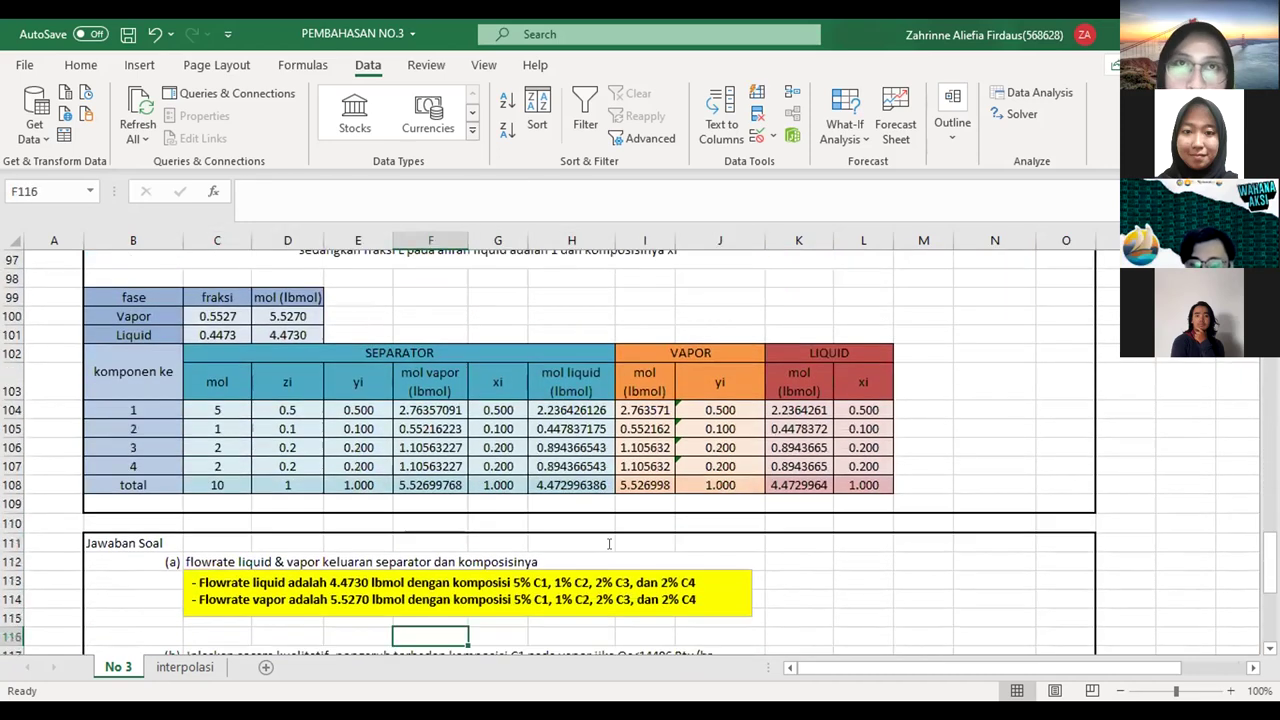
{"action": "key", "text": "Down"}
{"action": "key", "text": "Down"}
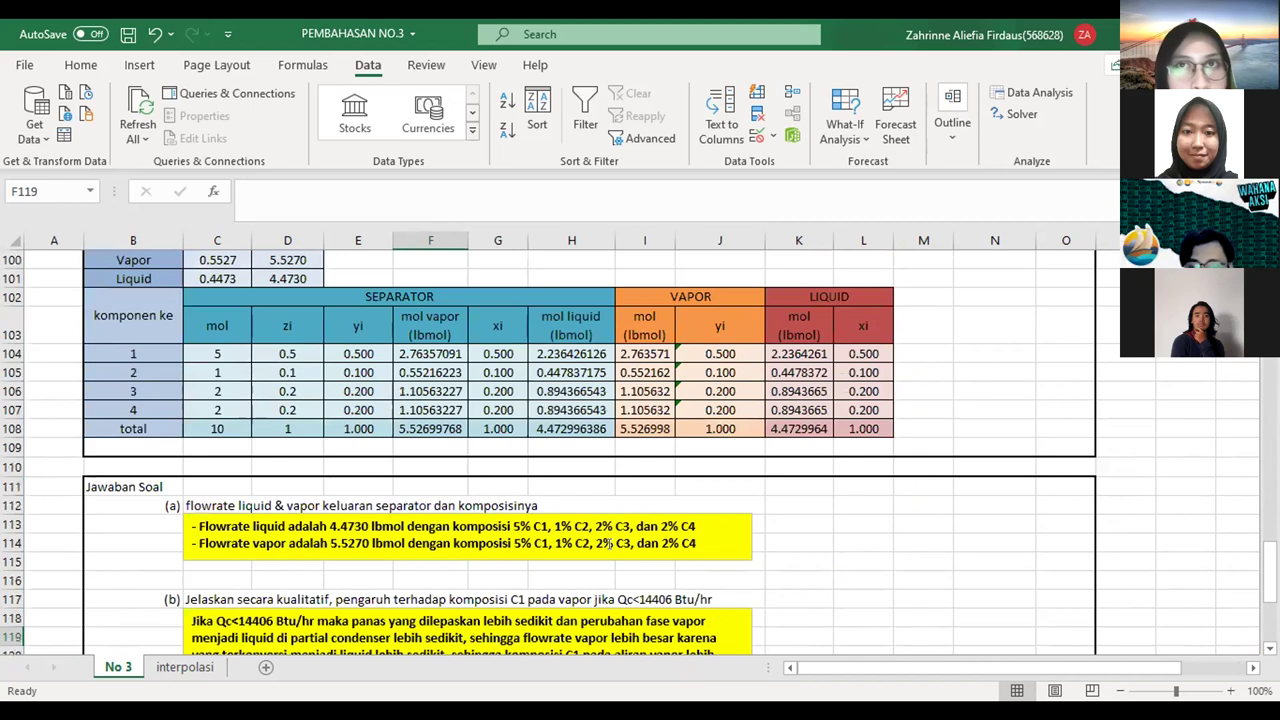
{"action": "key", "text": "Down"}
{"action": "key", "text": "Down"}
{"action": "key", "text": "Down"}
{"action": "key", "text": "Down"}
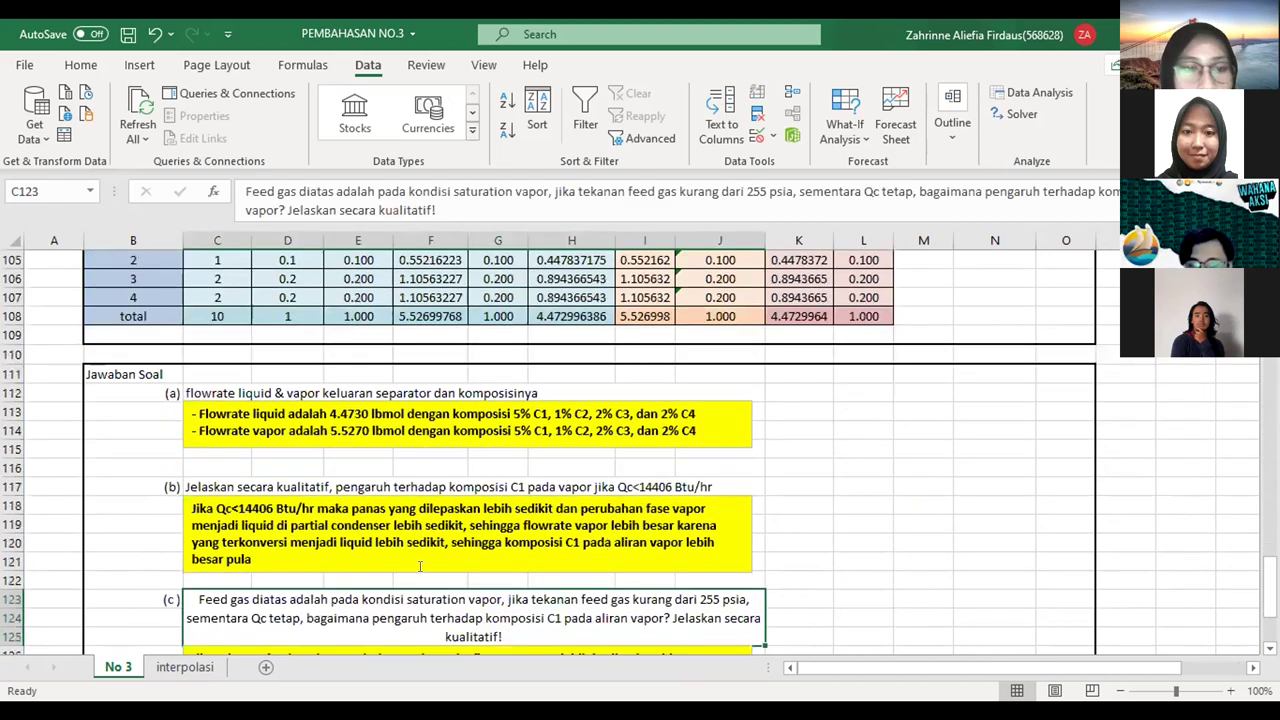
{"action": "key", "text": "Down"}
{"action": "key", "text": "Down"}
{"action": "key", "text": "Down"}
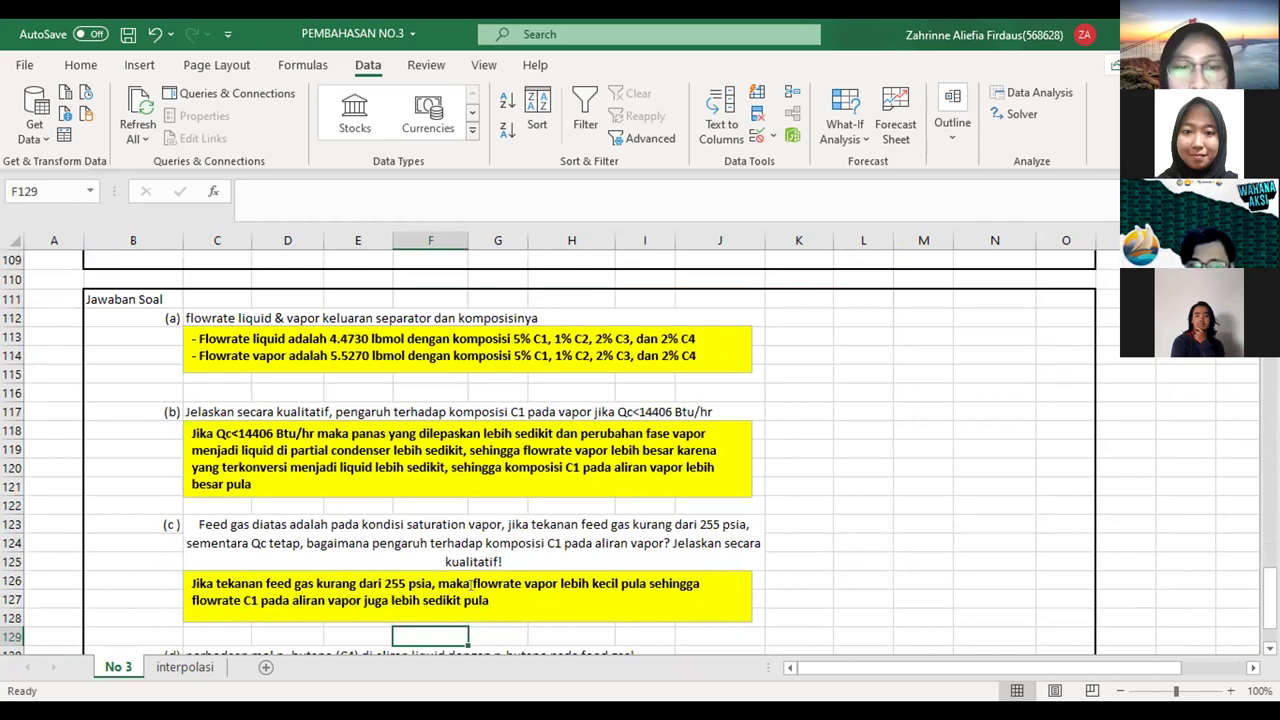
- Go to question (d) in C130 and read it with its boxed answer on n-butane (C4) in the liquid stream versus the feed gas
{"action": "left_click", "coordinate": [784, 571]}
{"action": "key", "text": "Down"}
{"action": "key", "text": "Down"}
{"action": "key", "text": "Down"}
{"action": "key", "text": "Down"}
{"action": "key", "text": "Down"}
{"action": "key", "text": "Down"}
{"action": "key", "text": "Down"}
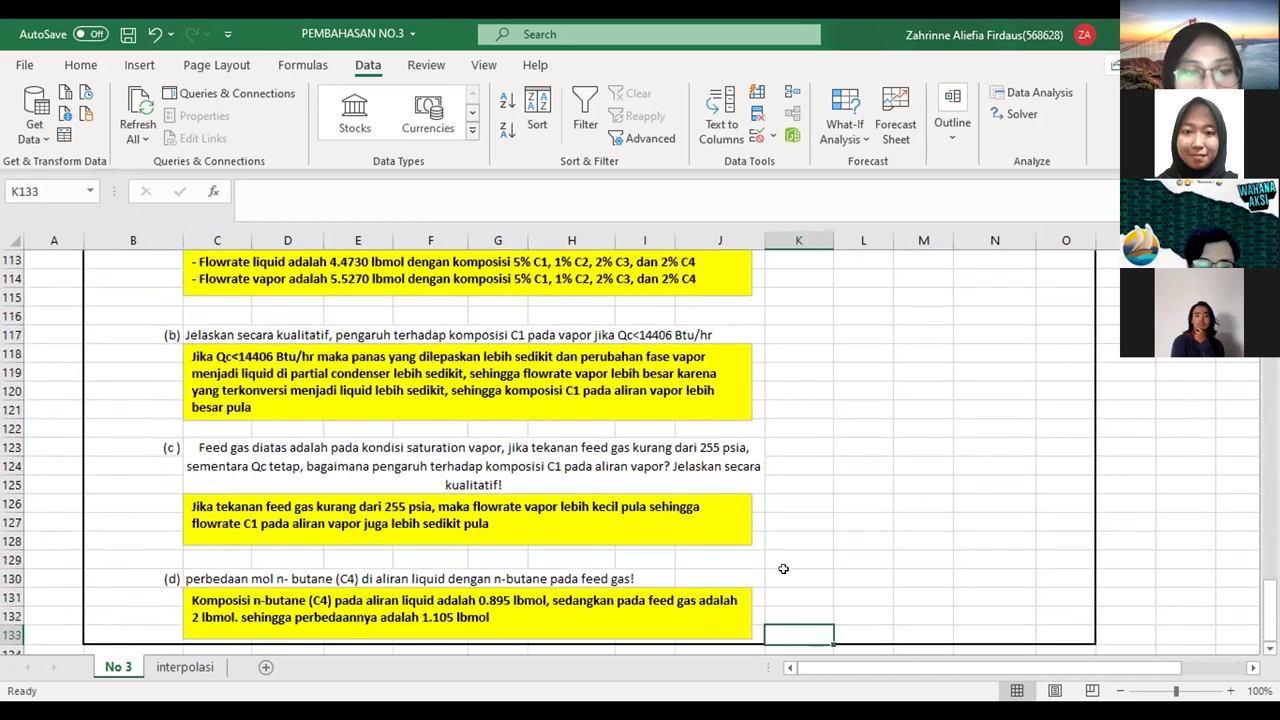
{"action": "key", "text": "Left"}
{"action": "key", "text": "Left"}
{"action": "key", "text": "Left"}
{"action": "key", "text": "Left"}
{"action": "key", "text": "Left"}
{"action": "key", "text": "Left"}
{"action": "key", "text": "Left"}
{"action": "key", "text": "Left"}
{"action": "key", "text": "Left"}
{"action": "key", "text": "Left"}
{"action": "key", "text": "Up"}
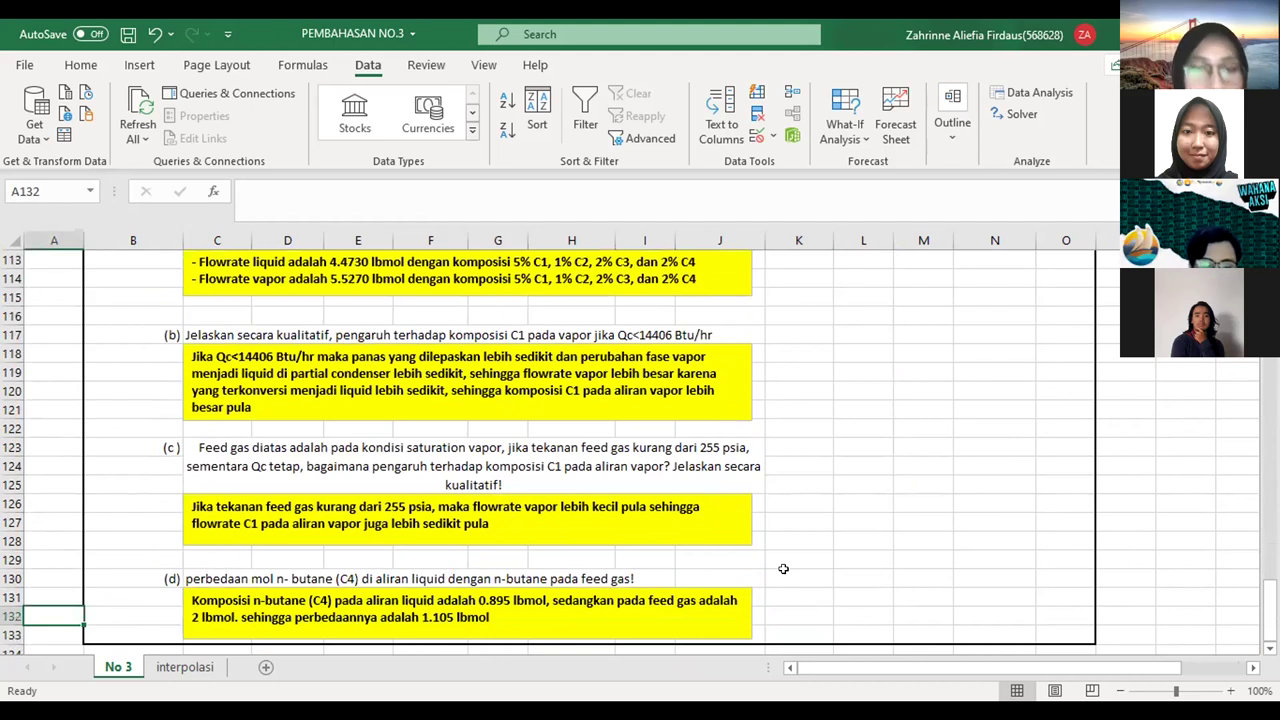
{"action": "key", "text": "Up"}
{"action": "key", "text": "Up"}
{"action": "key", "text": "Right"}
{"action": "key", "text": "Right"}
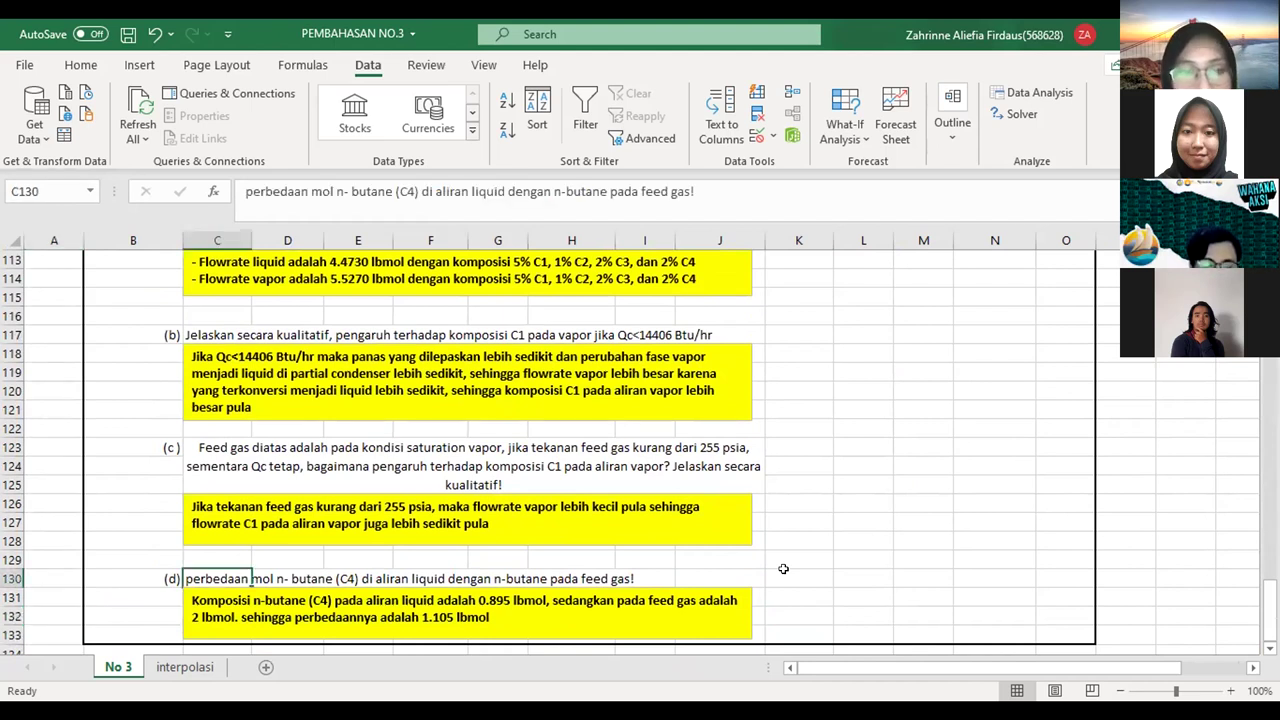
{"action": "key", "text": "Up"}
{"action": "key", "text": "Down"}
{"action": "key", "text": "Down"}
{"action": "key", "text": "Up"}
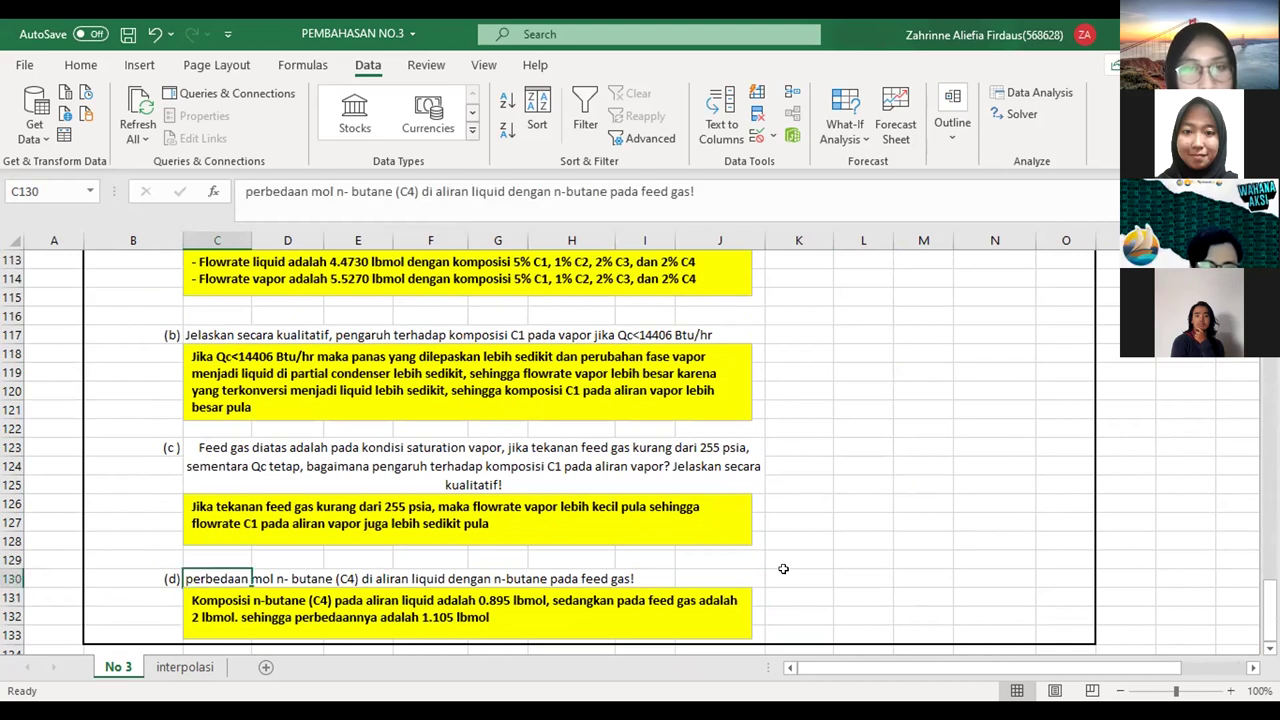
- Check the component mol values in the SEPARATOR and LIQUID tables against answer (d), returning to that answer
{"action": "key", "text": "Up"}
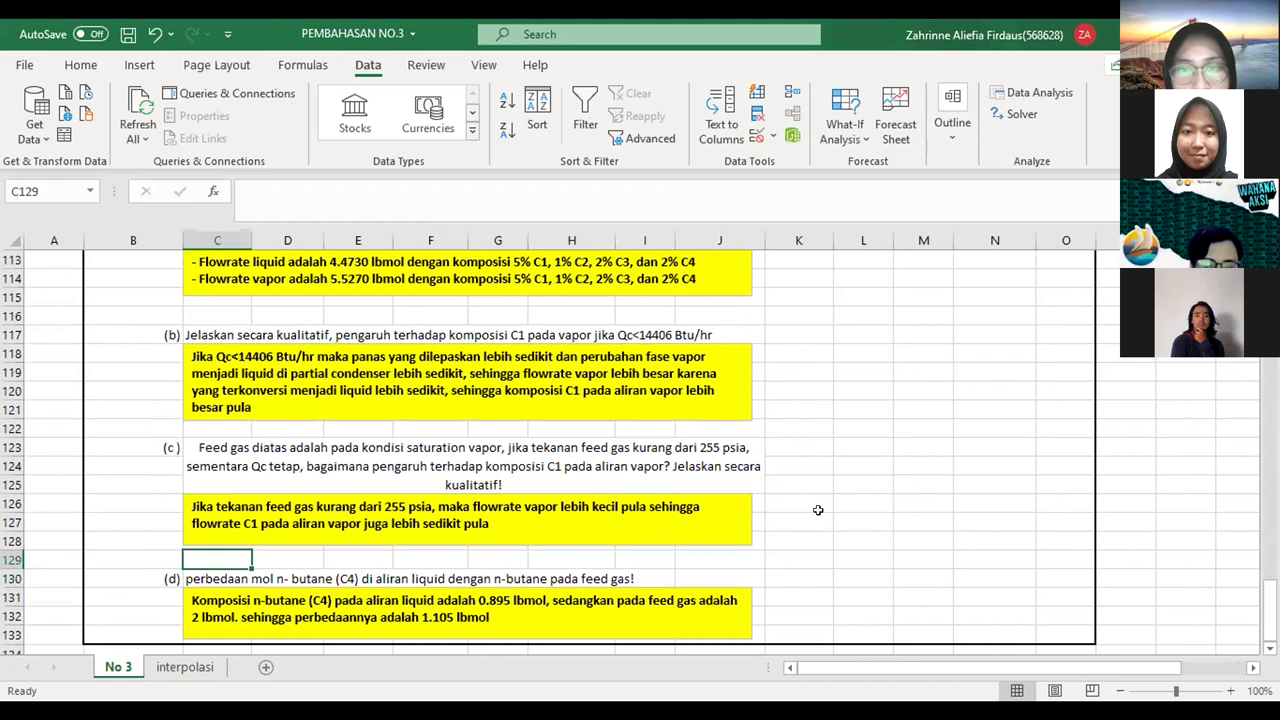
{"action": "key", "text": "ctrl+Up"}
{"action": "key", "text": "ctrl+Up"}
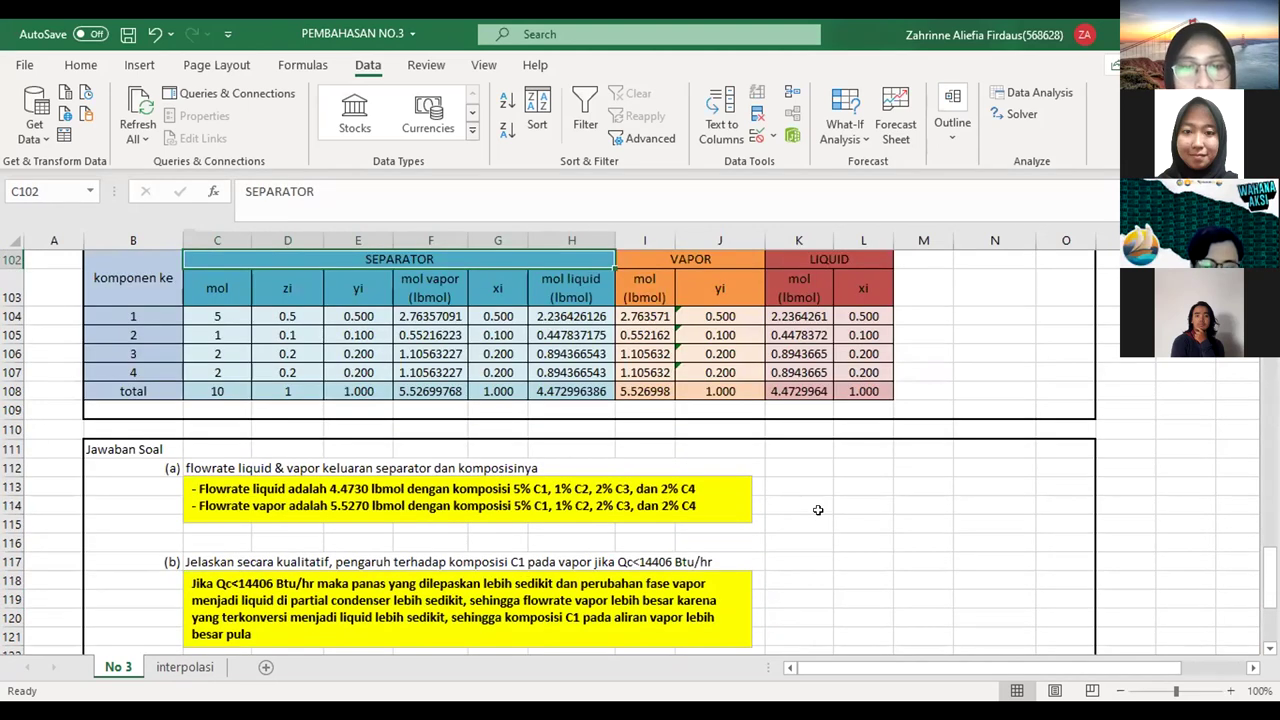
{"action": "key", "text": "ctrl+Down"}
{"action": "key", "text": "ctrl+Down"}
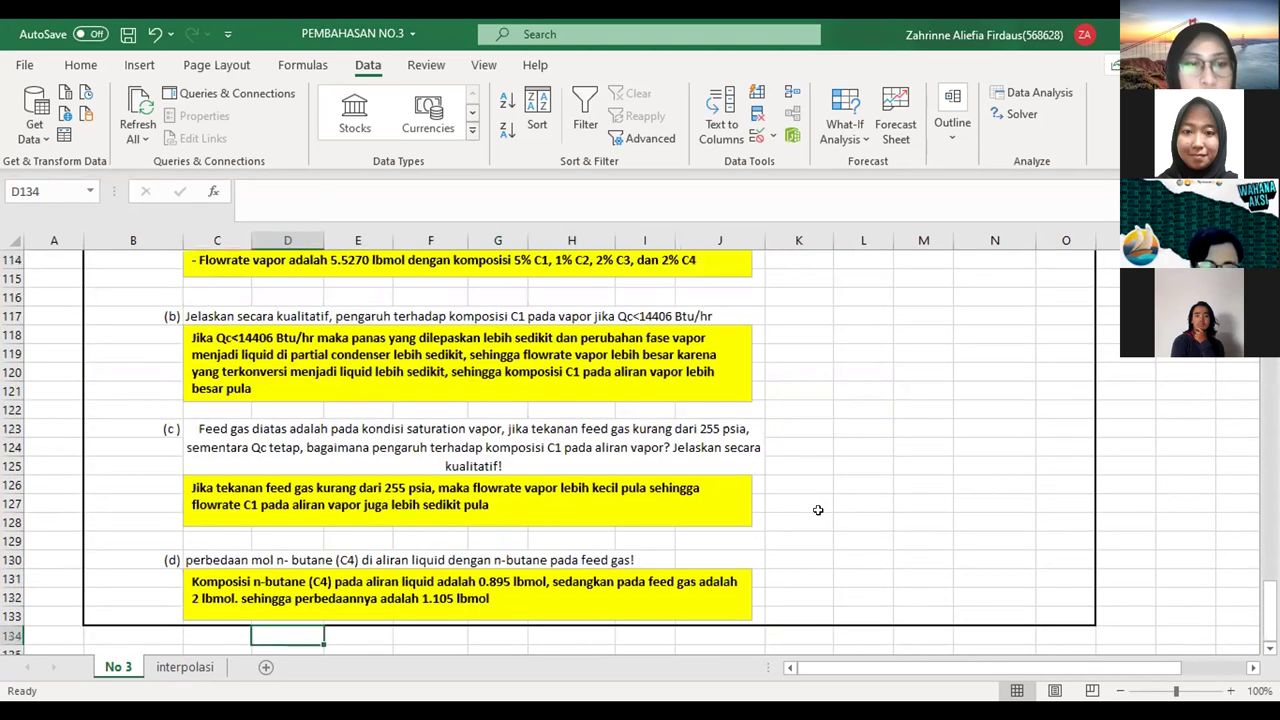
{"action": "key", "text": "Up"}
{"action": "key", "text": "Up"}
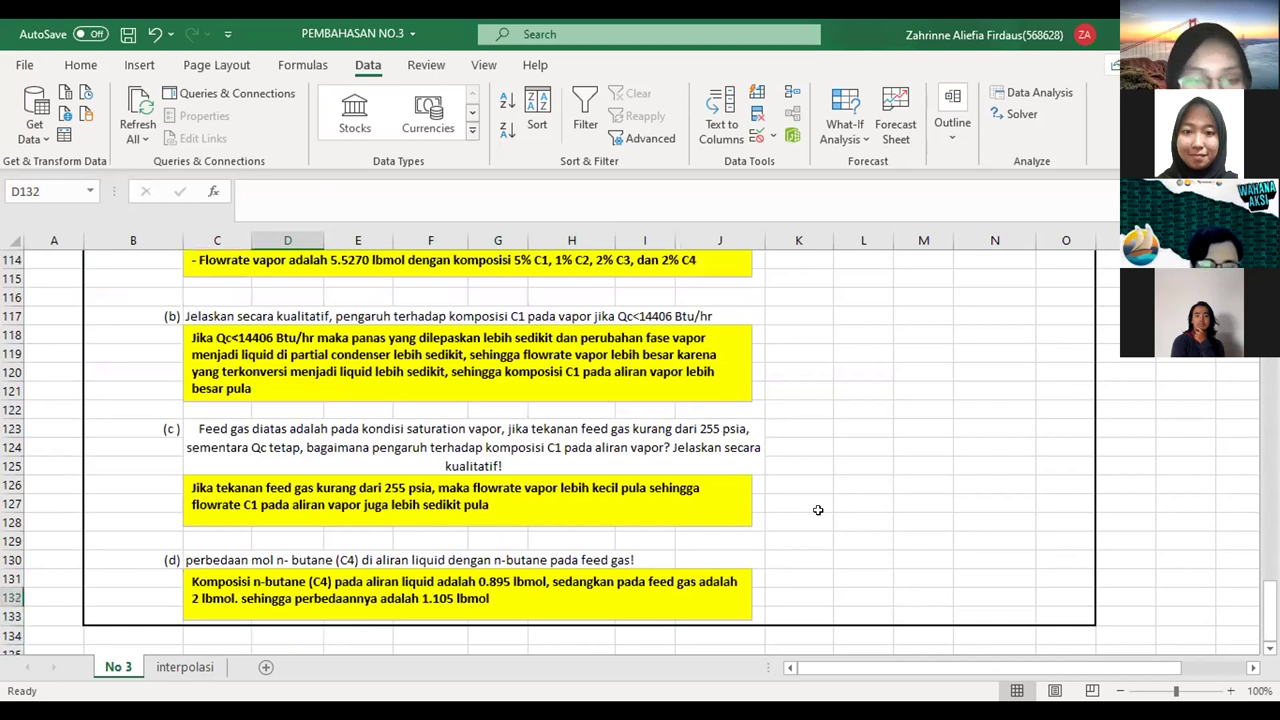
- Go back from the answers to the fase and component tables and the assumption text about complete vapor-liquid separation
{"action": "key", "text": "Up"}
{"action": "key", "text": "Up"}
{"action": "key", "text": "Up"}
{"action": "key", "text": "Up"}
{"action": "key", "text": "Up"}
{"action": "key", "text": "Up"}
{"action": "key", "text": "Up"}
{"action": "key", "text": "Up"}
{"action": "key", "text": "Up"}
{"action": "key", "text": "Up"}
{"action": "key", "text": "Up"}
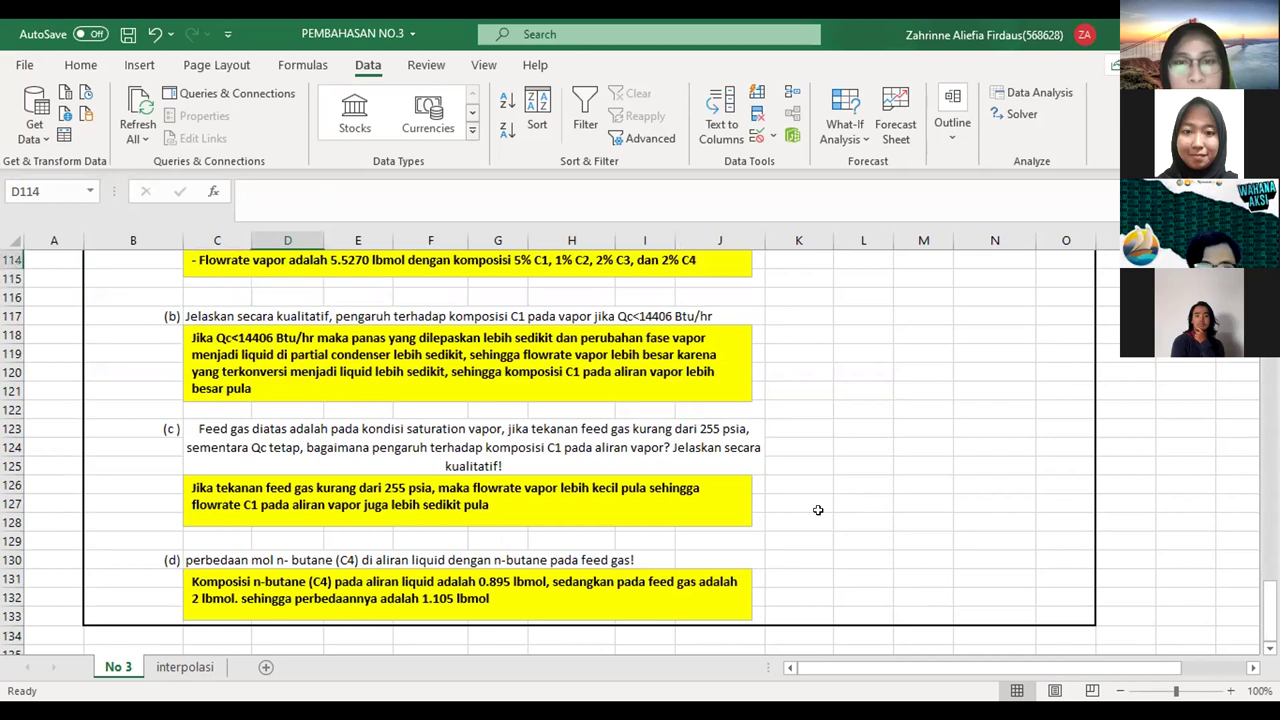
{"action": "key", "text": "Up"}
{"action": "key", "text": "Up"}
{"action": "key", "text": "Up"}
{"action": "key", "text": "Up"}
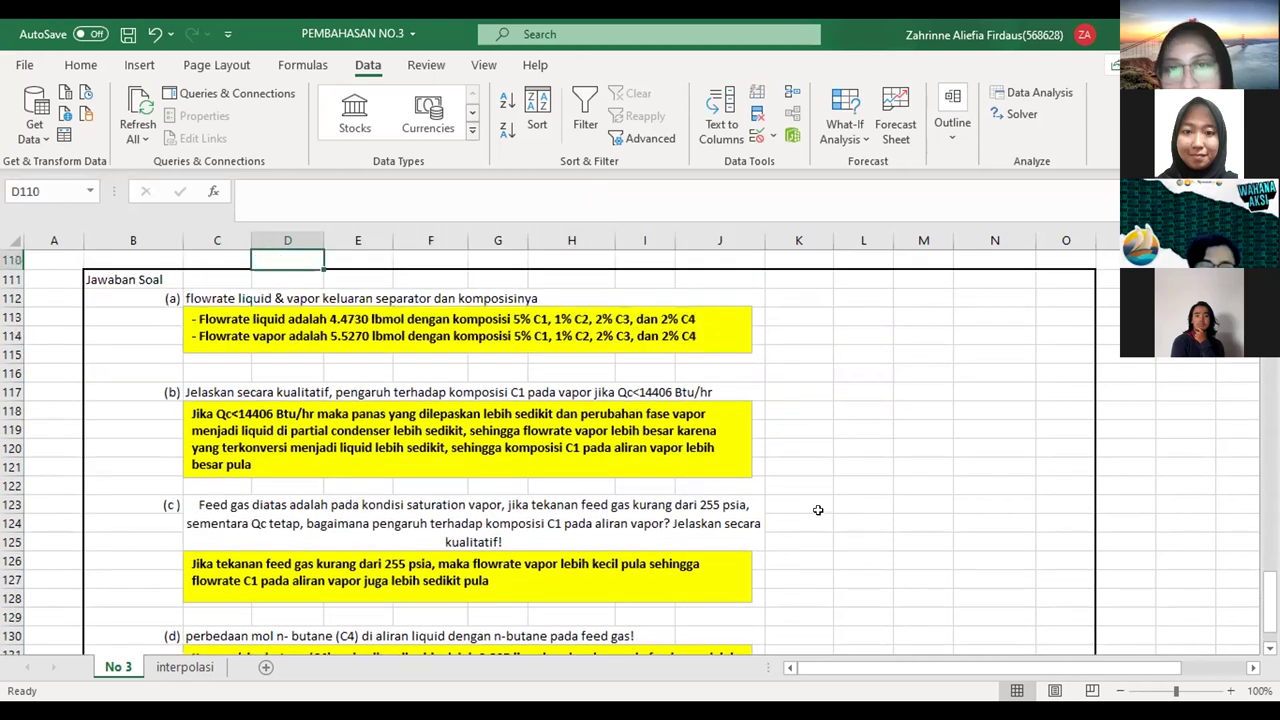
{"action": "key", "text": "Up"}
{"action": "key", "text": "Up"}
{"action": "key", "text": "Up"}
{"action": "key", "text": "Up"}
{"action": "key", "text": "Up"}
{"action": "key", "text": "Up"}
{"action": "key", "text": "Up"}
{"action": "key", "text": "Up"}
{"action": "key", "text": "Up"}
{"action": "key", "text": "Up"}
{"action": "key", "text": "Up"}
{"action": "key", "text": "Up"}
{"action": "key", "text": "Up"}
{"action": "key", "text": "Up"}
{"action": "key", "text": "Up"}
{"action": "key", "text": "Up"}
{"action": "key", "text": "Up"}
{"action": "key", "text": "Up"}
{"action": "key", "text": "Up"}
{"action": "key", "text": "Up"}
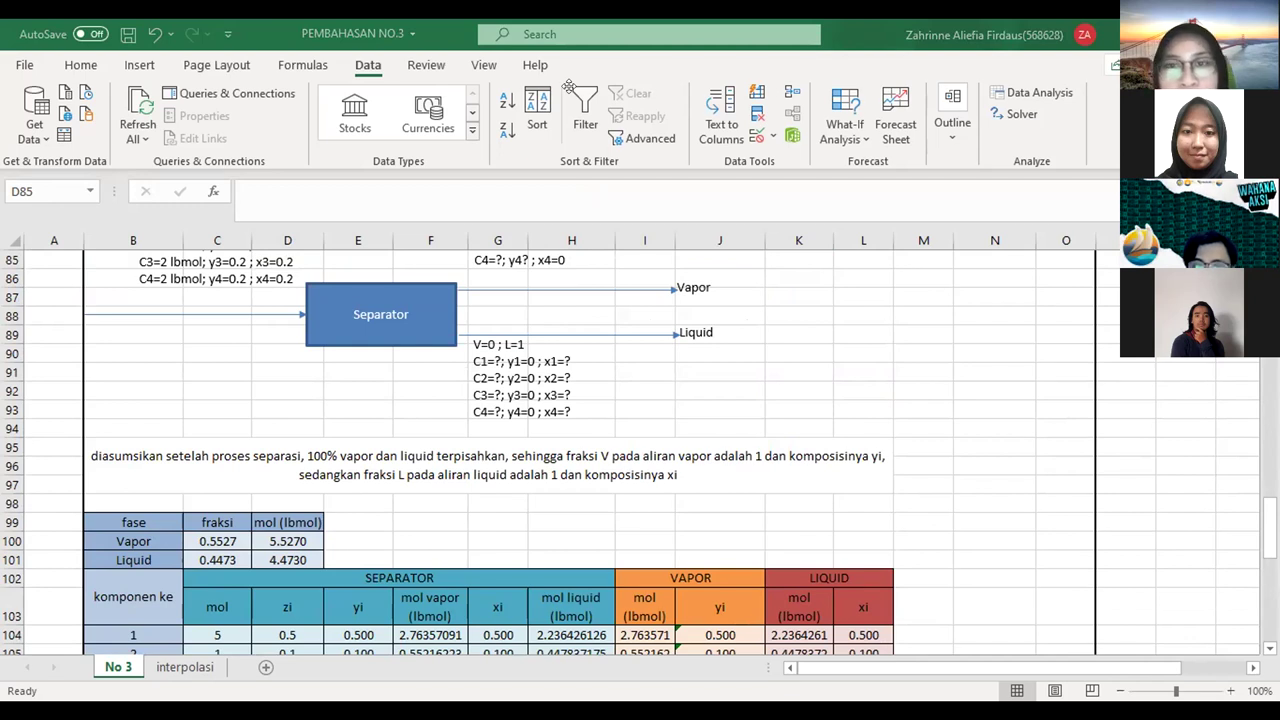
- Examine the Separator diagram with the V, L and component data labelled on its inlet, vapor and liquid streams
{"action": "left_click", "coordinate": [558, 504]}
{"action": "key", "text": "Up"}
{"action": "key", "text": "Up"}
{"action": "key", "text": "Up"}
{"action": "key", "text": "Up"}
{"action": "key", "text": "Up"}
{"action": "key", "text": "Up"}
{"action": "key", "text": "Up"}
{"action": "key", "text": "Up"}
{"action": "key", "text": "Up"}
{"action": "key", "text": "Up"}
{"action": "key", "text": "Up"}
{"action": "key", "text": "Up"}
{"action": "key", "text": "Up"}
{"action": "key", "text": "Up"}
{"action": "key", "text": "Up"}
{"action": "key", "text": "Up"}
{"action": "key", "text": "Up"}
{"action": "key", "text": "Up"}
{"action": "key", "text": "Up"}
{"action": "key", "text": "Up"}
{"action": "key", "text": "Up"}
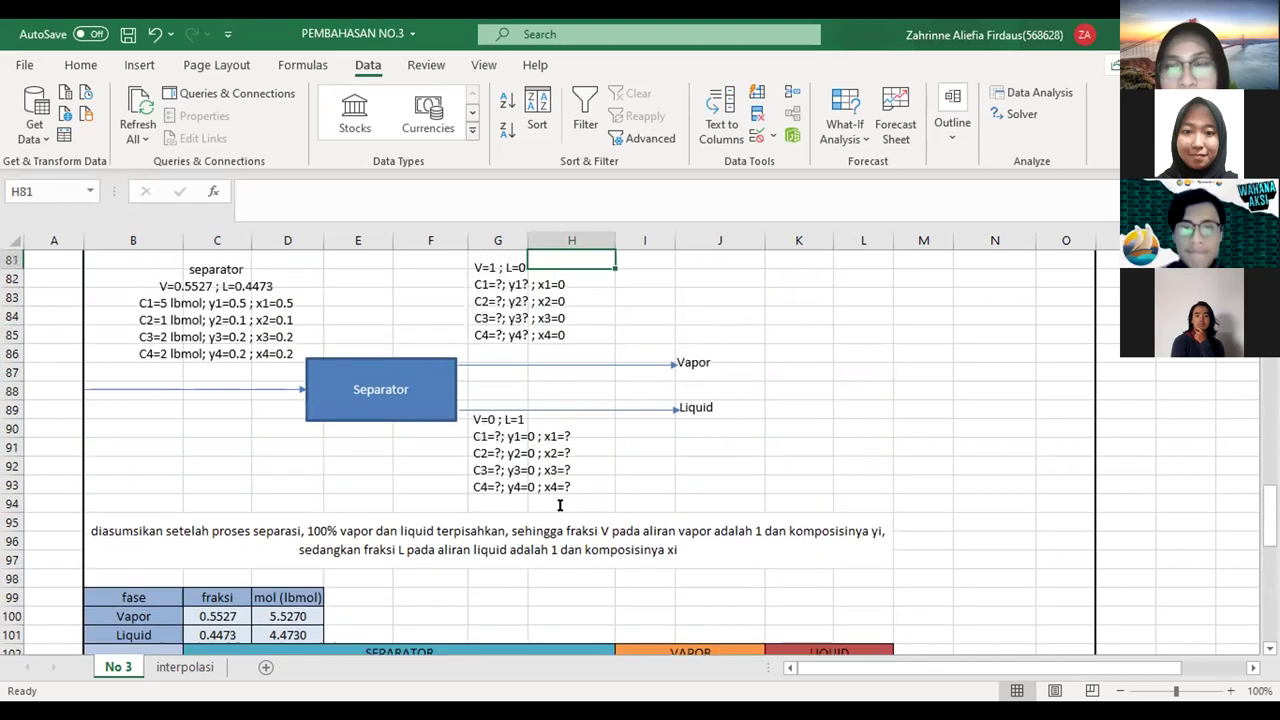
- Go back from the Separator diagram past the BUBL P and DEW P calculations to the problem statement with questions (a) to (d)
{"action": "key", "text": "Up"}
{"action": "key", "text": "Up"}
{"action": "key", "text": "Up"}
{"action": "key", "text": "Up"}
{"action": "key", "text": "Up"}
{"action": "key", "text": "Up"}
{"action": "key", "text": "Up"}
{"action": "key", "text": "Up"}
{"action": "key", "text": "Up"}
{"action": "key", "text": "Up"}
{"action": "key", "text": "Up"}
{"action": "key", "text": "Up"}
{"action": "key", "text": "Up"}
{"action": "key", "text": "Up"}
{"action": "key", "text": "Up"}
{"action": "key", "text": "Up"}
{"action": "key", "text": "Up"}
{"action": "key", "text": "Up"}
{"action": "key", "text": "Up"}
{"action": "key", "text": "Up"}
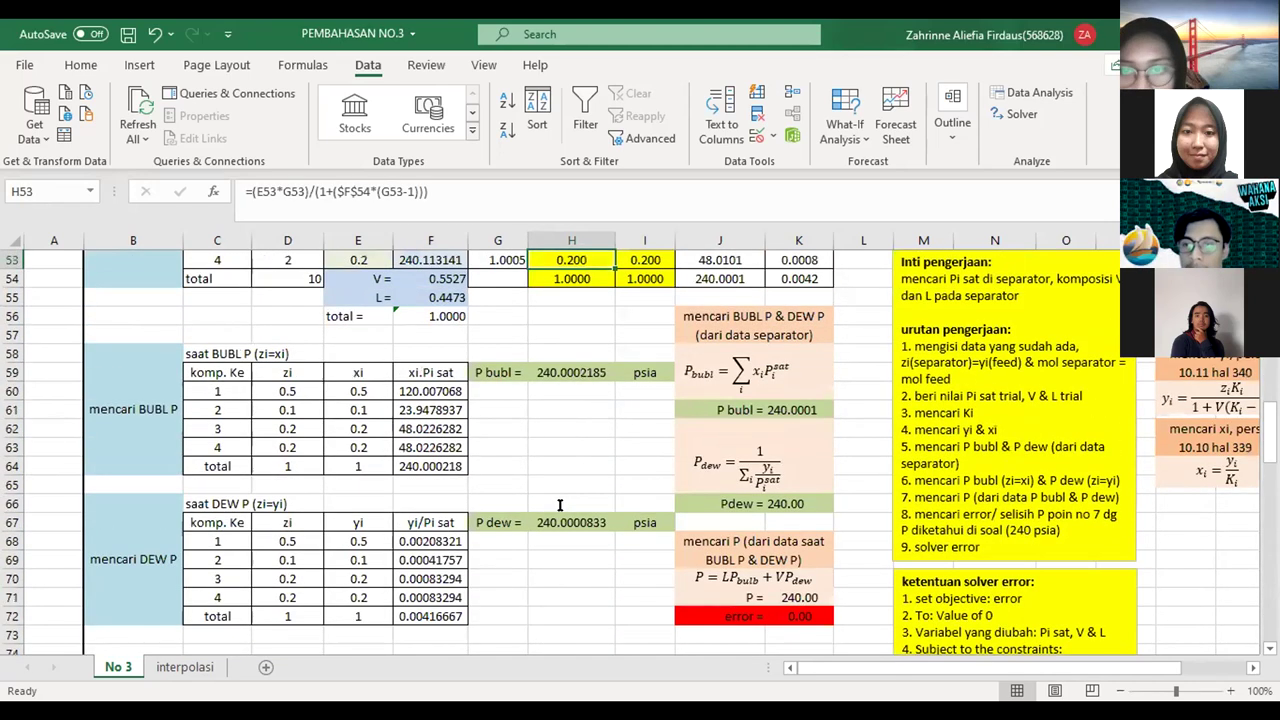
{"action": "key", "text": "Up"}
{"action": "key", "text": "Up"}
{"action": "key", "text": "Up"}
{"action": "key", "text": "Up"}
{"action": "key", "text": "Up"}
{"action": "key", "text": "Up"}
{"action": "key", "text": "Up"}
{"action": "key", "text": "Up"}
{"action": "key", "text": "Up"}
{"action": "key", "text": "Up"}
{"action": "key", "text": "Up"}
{"action": "key", "text": "Up"}
{"action": "key", "text": "Up"}
{"action": "key", "text": "Up"}
{"action": "key", "text": "Up"}
{"action": "key", "text": "Up"}
{"action": "key", "text": "Up"}
{"action": "key", "text": "Up"}
{"action": "key", "text": "Up"}
{"action": "key", "text": "Up"}
{"action": "key", "text": "Up"}
{"action": "key", "text": "Up"}
{"action": "key", "text": "Up"}
{"action": "key", "text": "Up"}
{"action": "key", "text": "Up"}
{"action": "key", "text": "Up"}
{"action": "key", "text": "Up"}
{"action": "key", "text": "Up"}
{"action": "key", "text": "Up"}
{"action": "key", "text": "Up"}
{"action": "key", "text": "Up"}
{"action": "key", "text": "Up"}
{"action": "key", "text": "Up"}
{"action": "key", "text": "Up"}
{"action": "key", "text": "Up"}
{"action": "key", "text": "Up"}
{"action": "key", "text": "Up"}
{"action": "key", "text": "Up"}
{"action": "key", "text": "Up"}
{"action": "key", "text": "Up"}
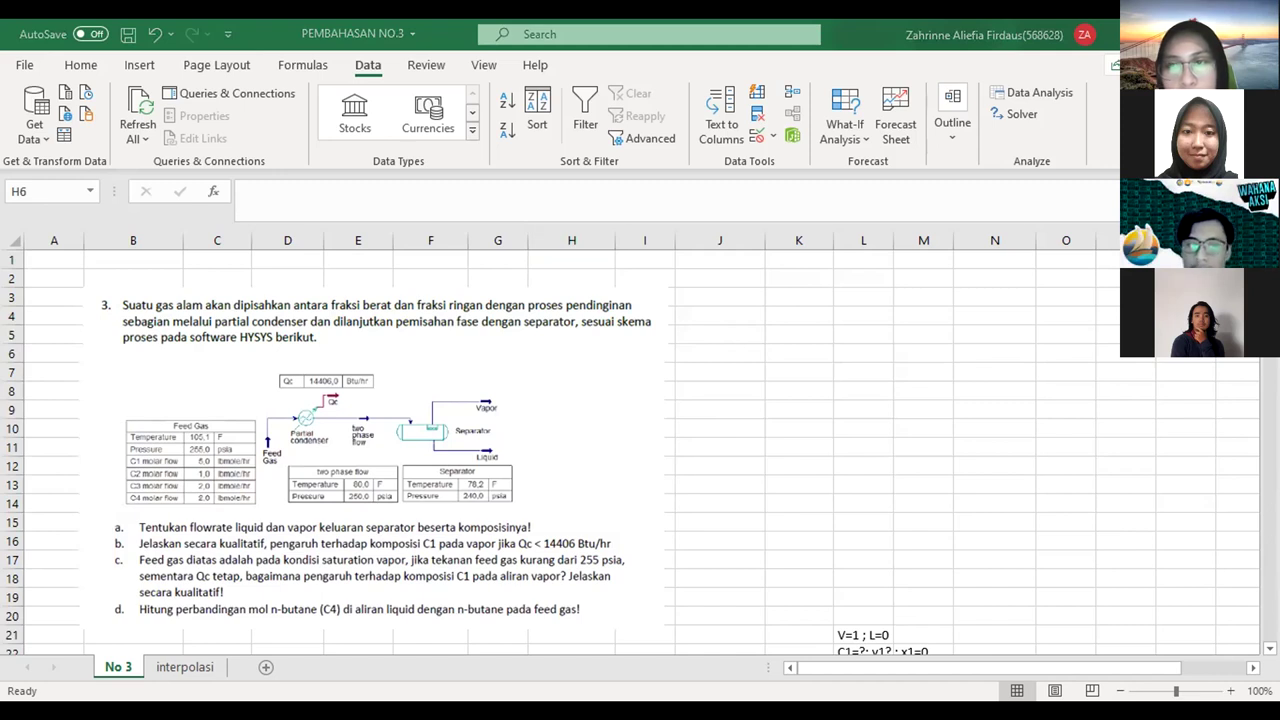
- Review the Partial Condenser and Separator flow diagram below the questions, then examine the Aliran Feed table and its pressure calculation
{"action": "left_click", "coordinate": [700, 377]}
{"action": "key", "text": "Down"}
{"action": "key", "text": "Down"}
{"action": "key", "text": "Down"}
{"action": "key", "text": "Down"}
{"action": "key", "text": "Down"}
{"action": "key", "text": "Down"}
{"action": "key", "text": "Down"}
{"action": "key", "text": "Down"}
{"action": "key", "text": "Down"}
{"action": "key", "text": "Down"}
{"action": "key", "text": "Down"}
{"action": "key", "text": "Down"}
{"action": "key", "text": "Down"}
{"action": "key", "text": "Down"}
{"action": "key", "text": "Down"}
{"action": "key", "text": "Down"}
{"action": "key", "text": "Down"}
{"action": "key", "text": "Down"}
{"action": "key", "text": "Down"}
{"action": "key", "text": "Down"}
{"action": "key", "text": "Down"}
{"action": "key", "text": "Down"}
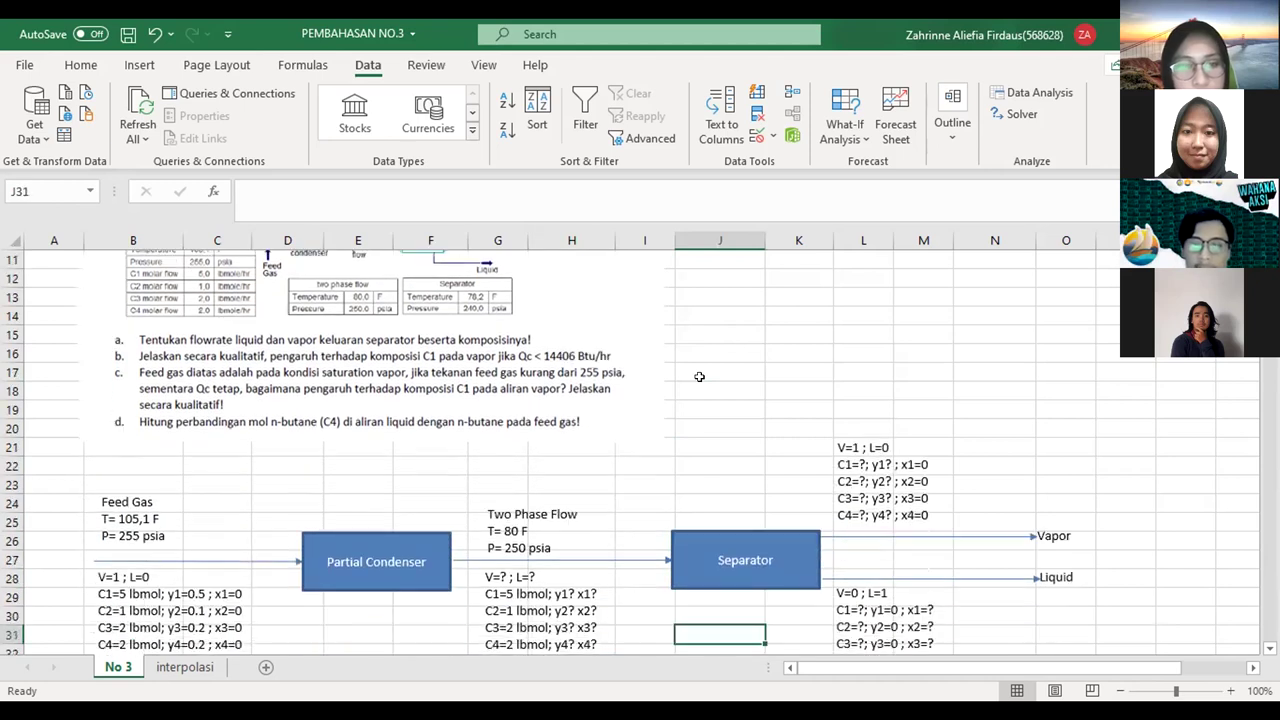
{"action": "key", "text": "Down"}
{"action": "key", "text": "Down"}
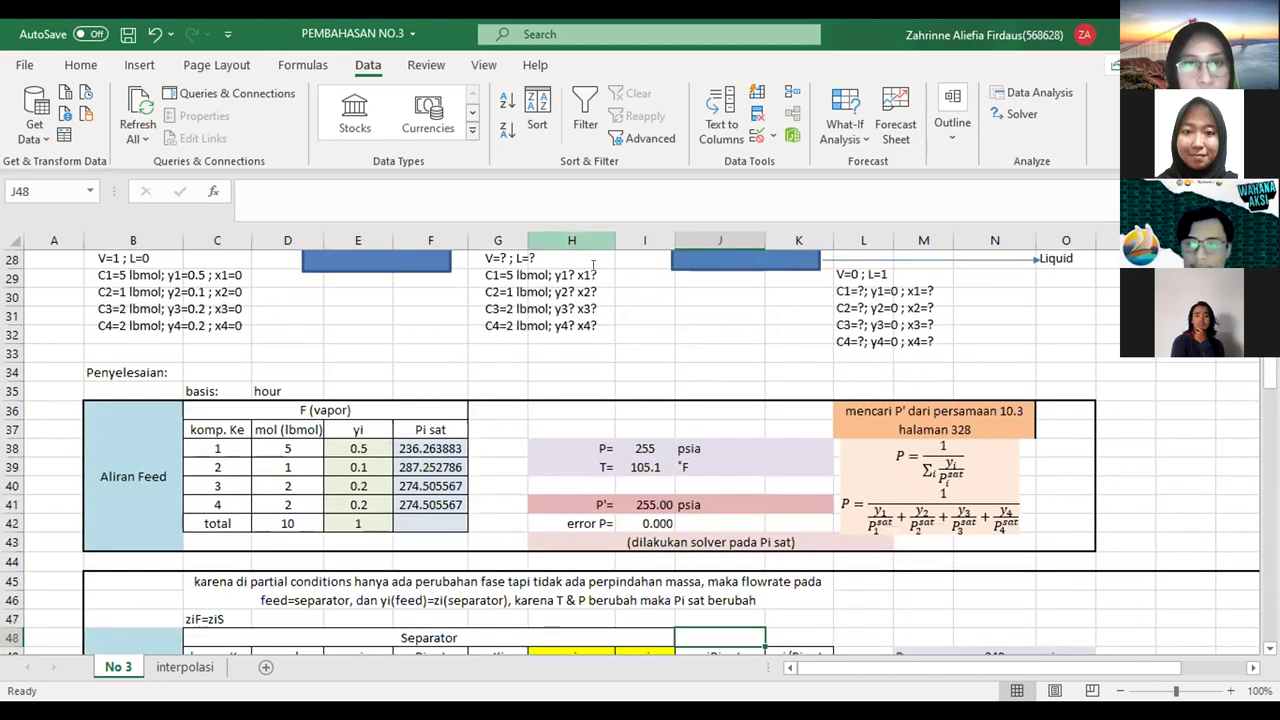